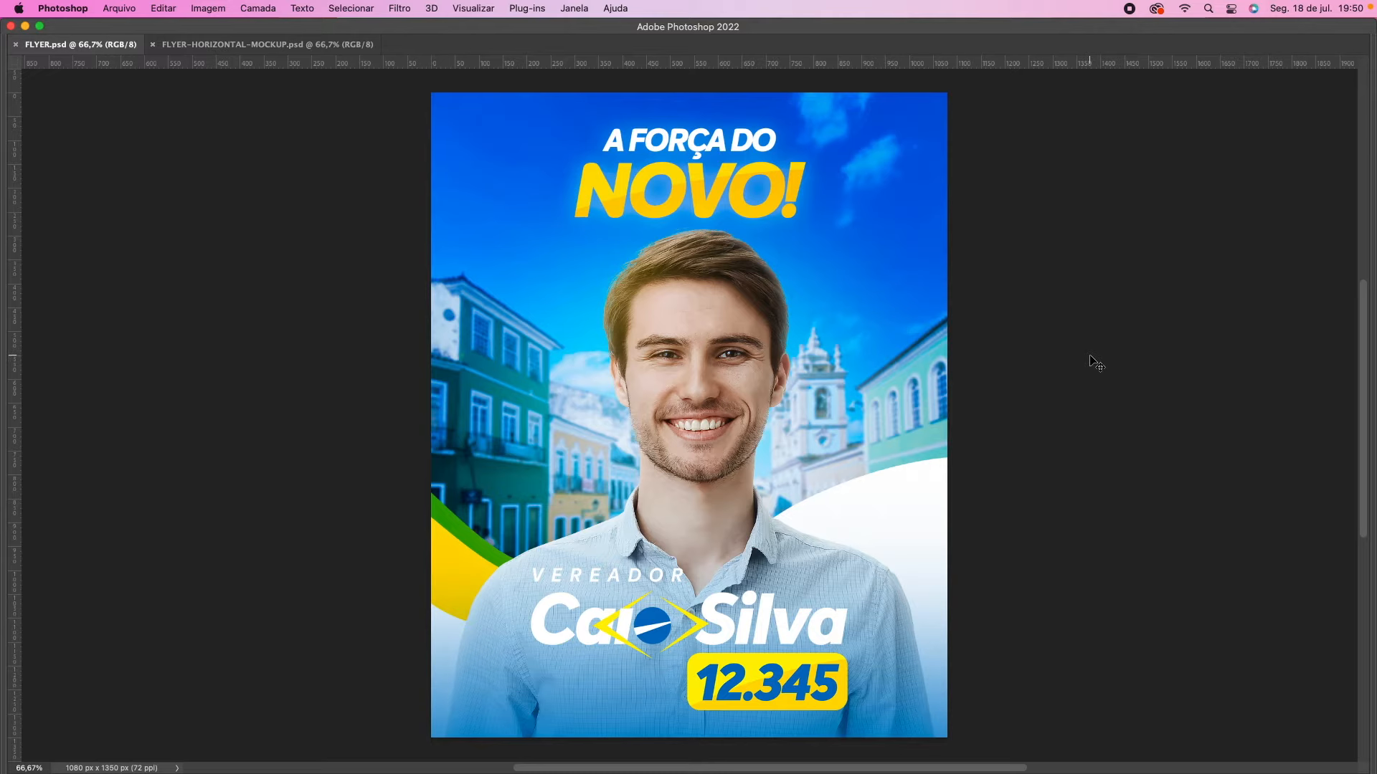
# Step: Create a new 1080 × 1350 px document at 72 ppi with the RGB Ativo: Adobe RGB (1998) colour profile
pyautogui.hotkey('ctrl', 'Tab')
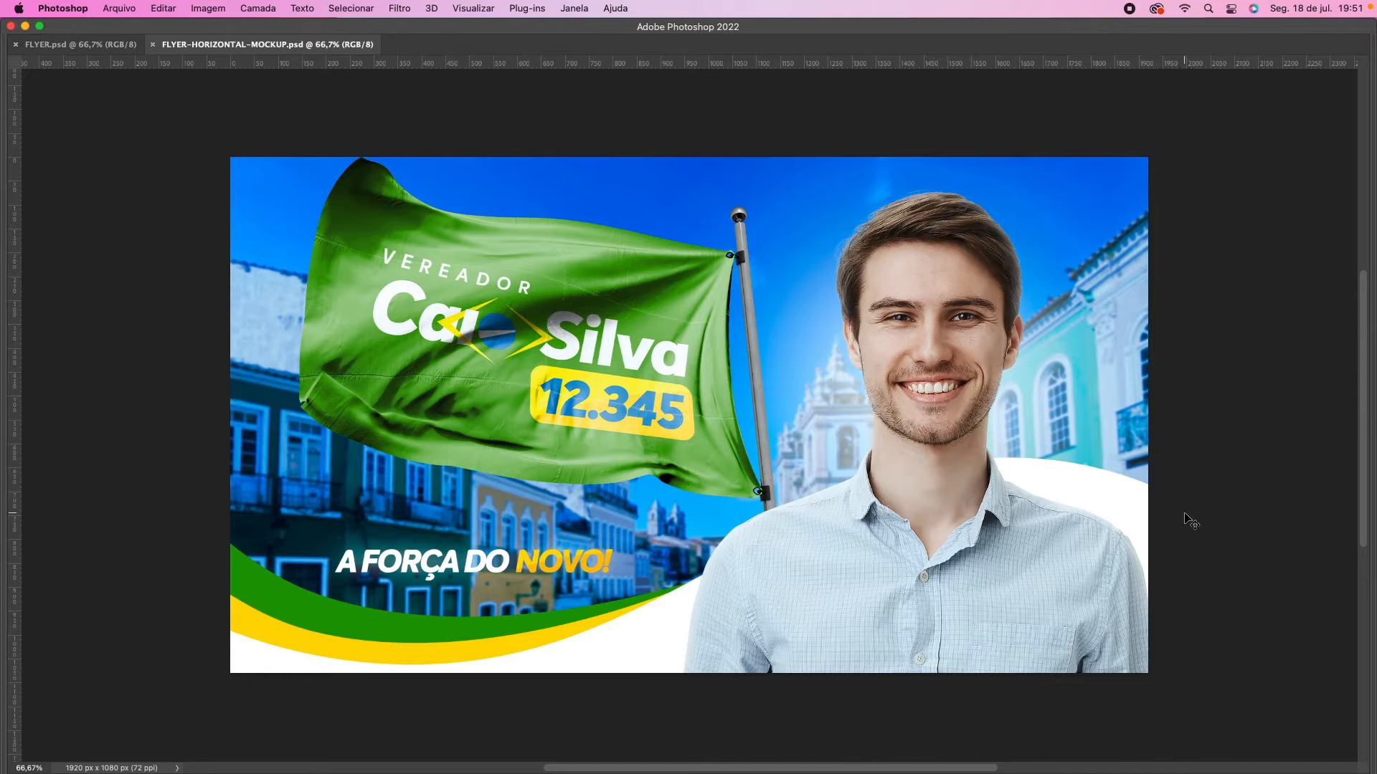
pyautogui.press('Tab')
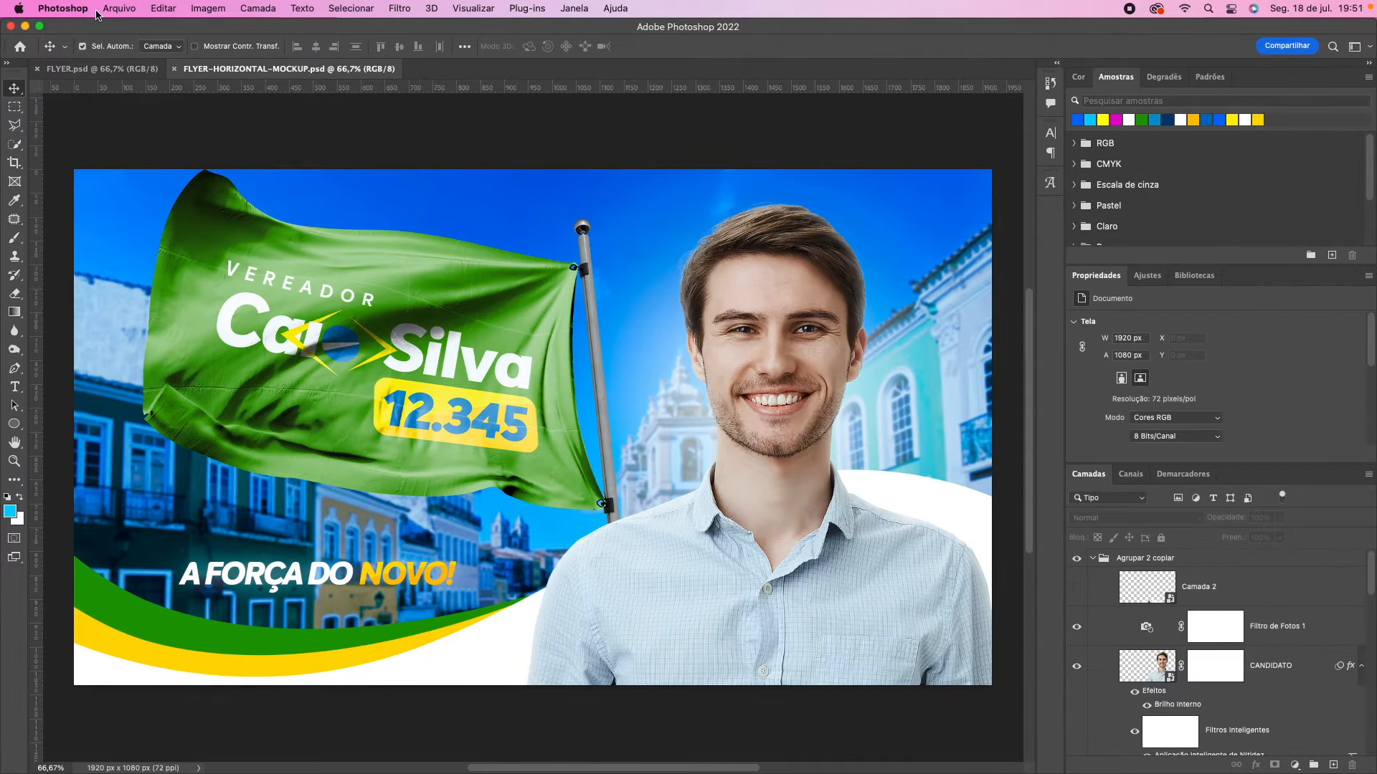
pyautogui.click(120, 8)
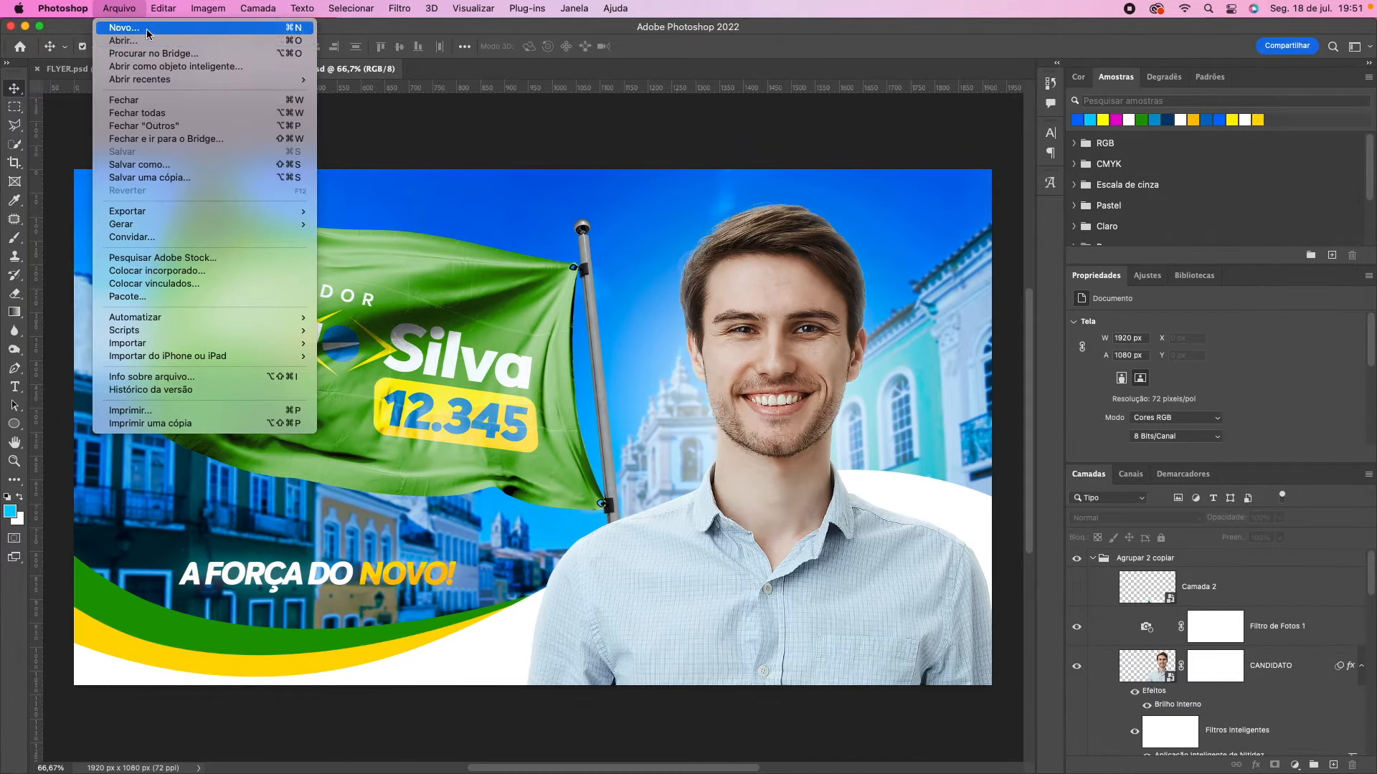
pyautogui.click(147, 30)
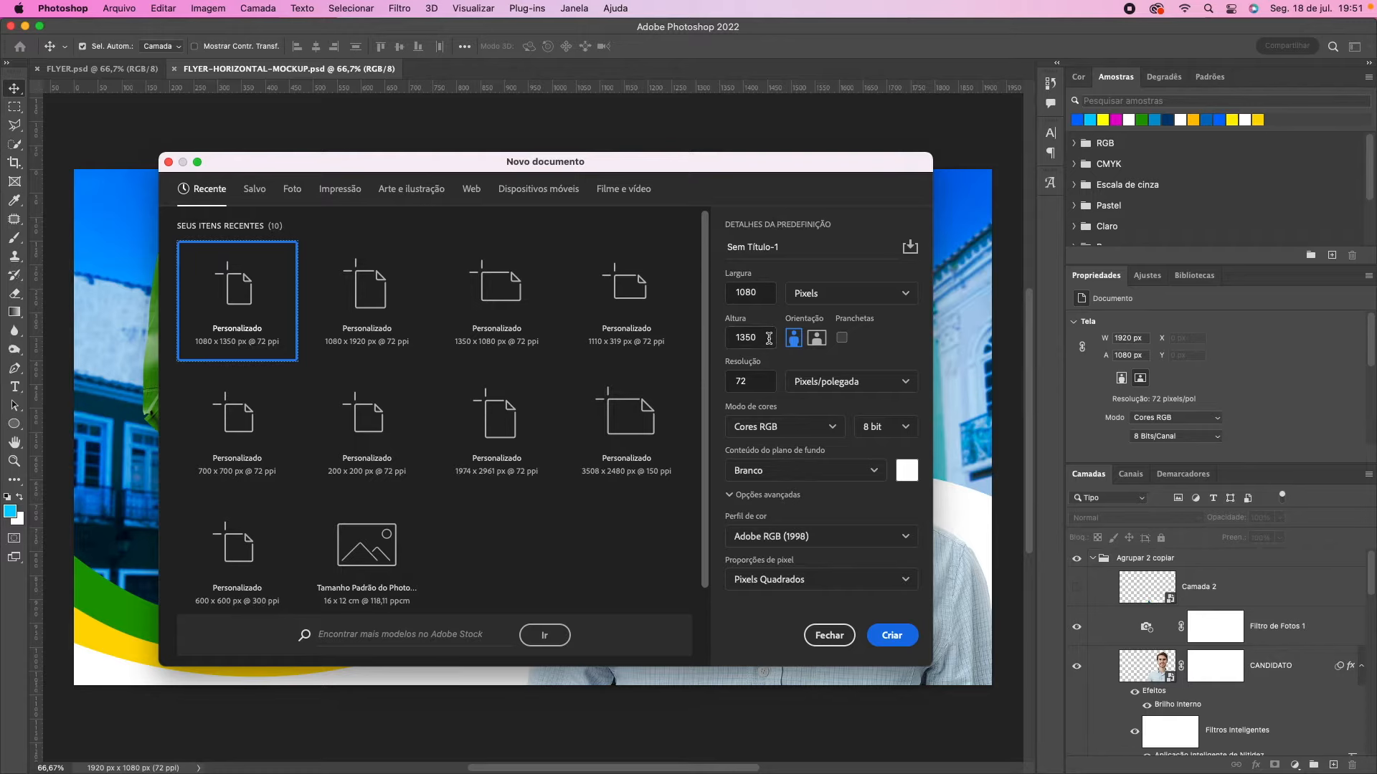
pyautogui.doubleClick(746, 382)
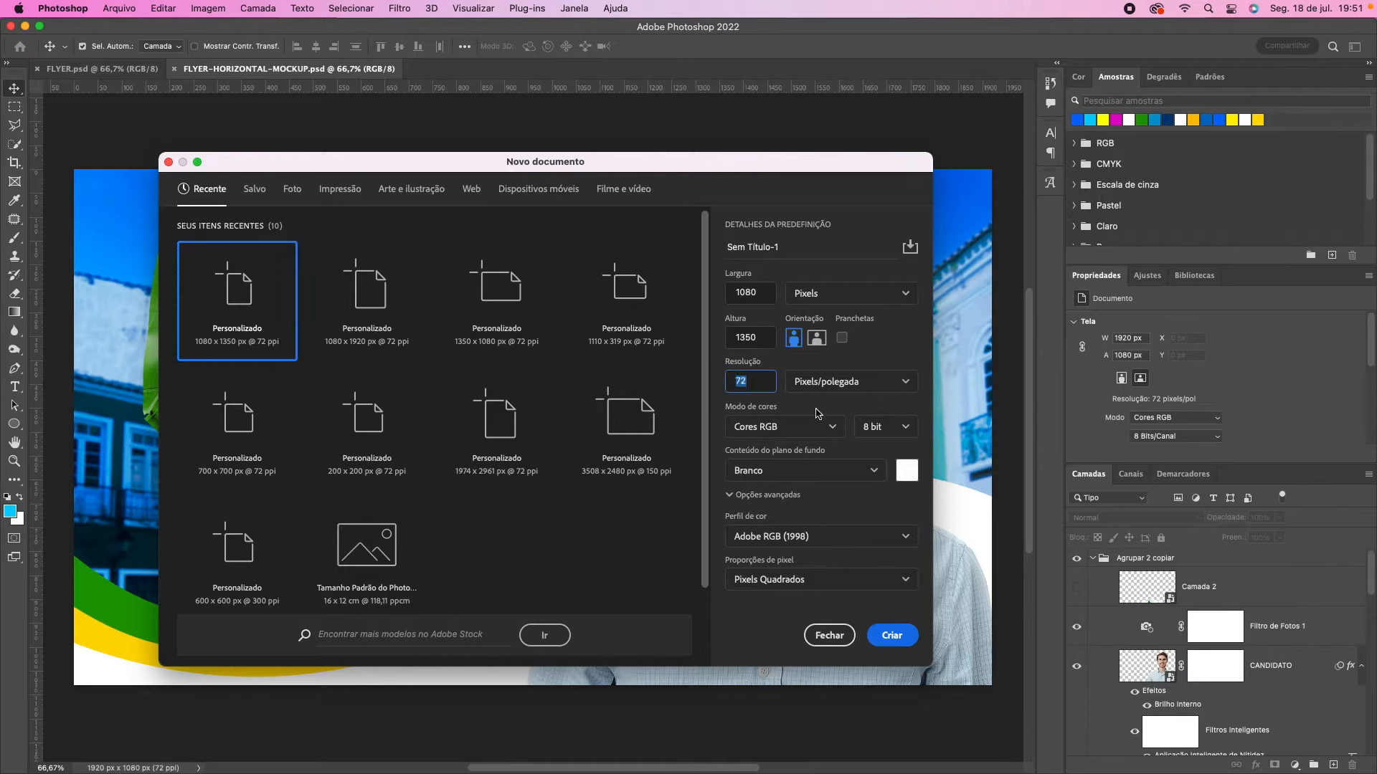
pyautogui.click(826, 539)
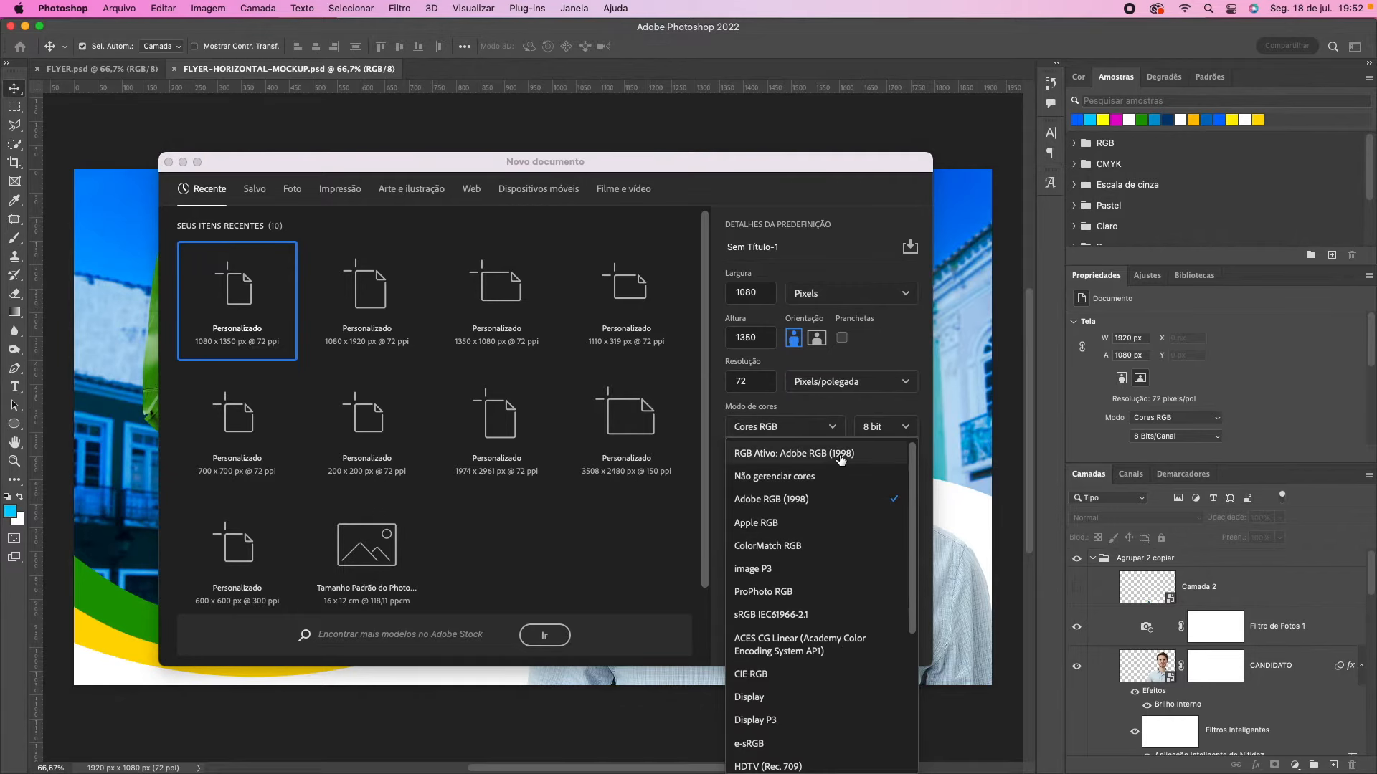
pyautogui.click(842, 456)
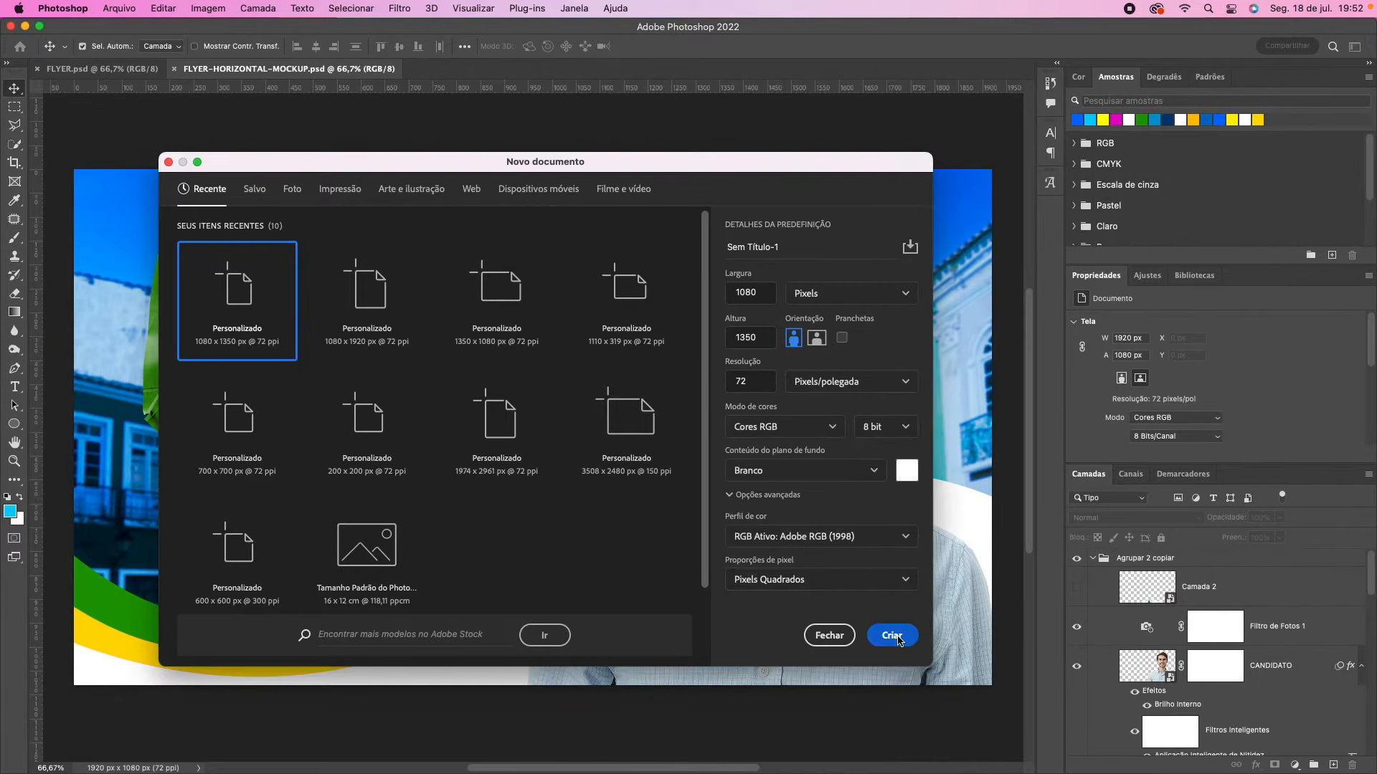
pyautogui.click(891, 636)
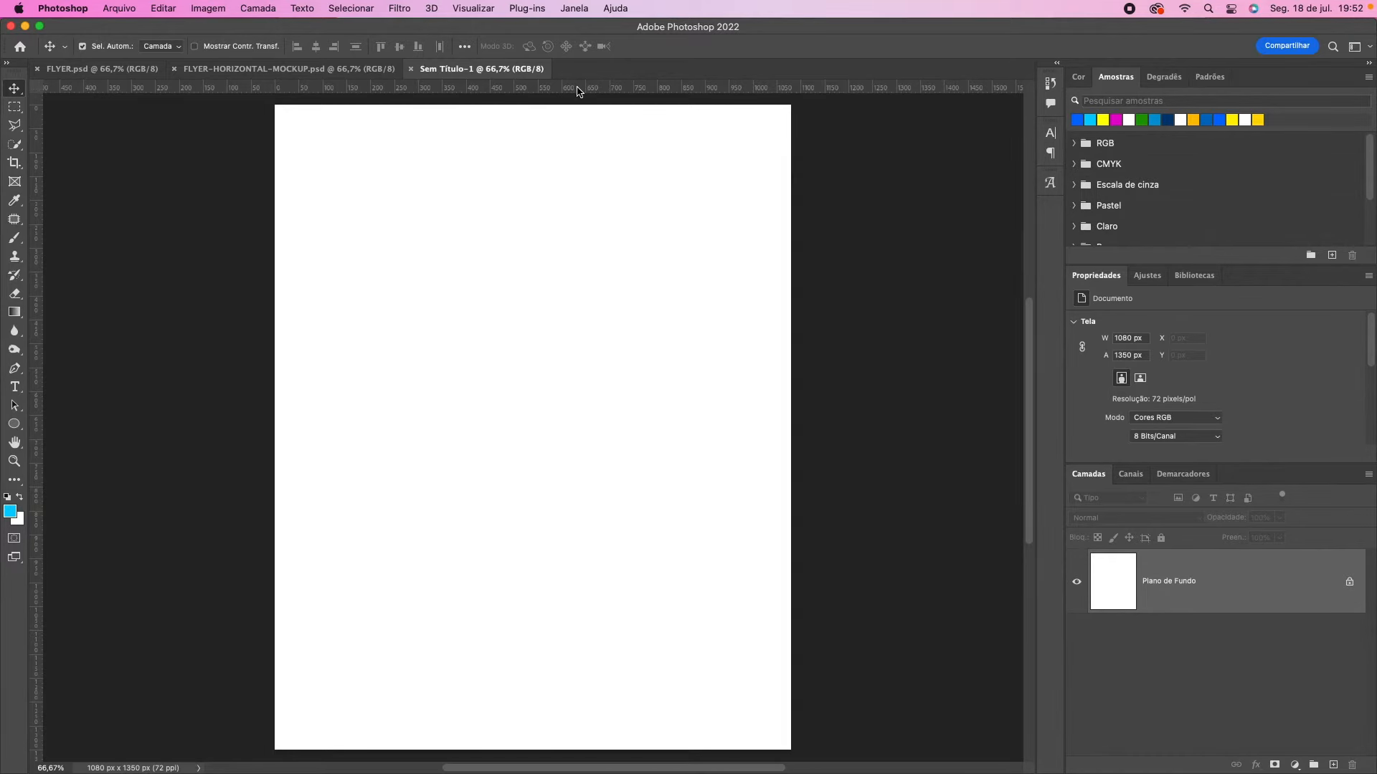
# Step: Add guides along all four canvas edges and through the canvas's vertical and horizontal centres
pyautogui.moveTo(578, 91); pyautogui.dragTo(578, 104)
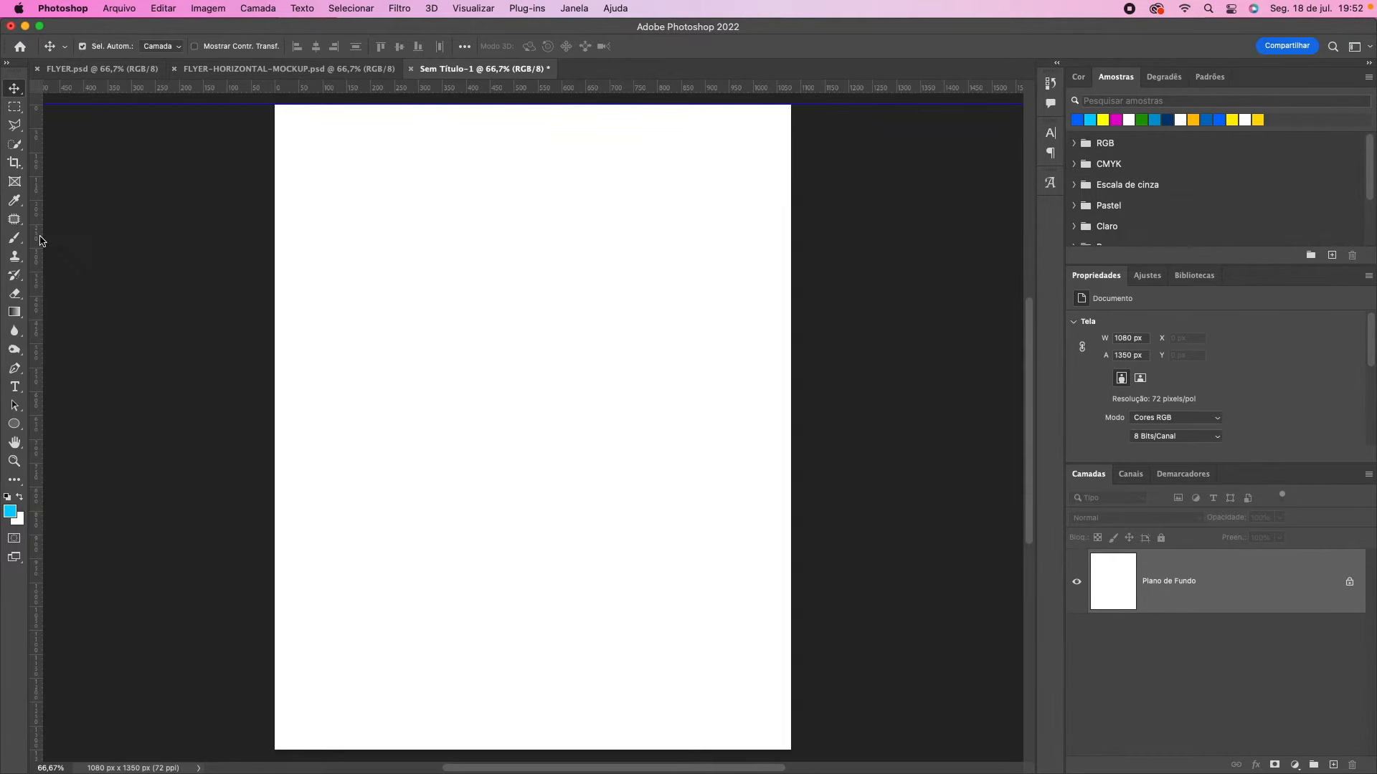
pyautogui.moveTo(37, 201); pyautogui.dragTo(275, 188)
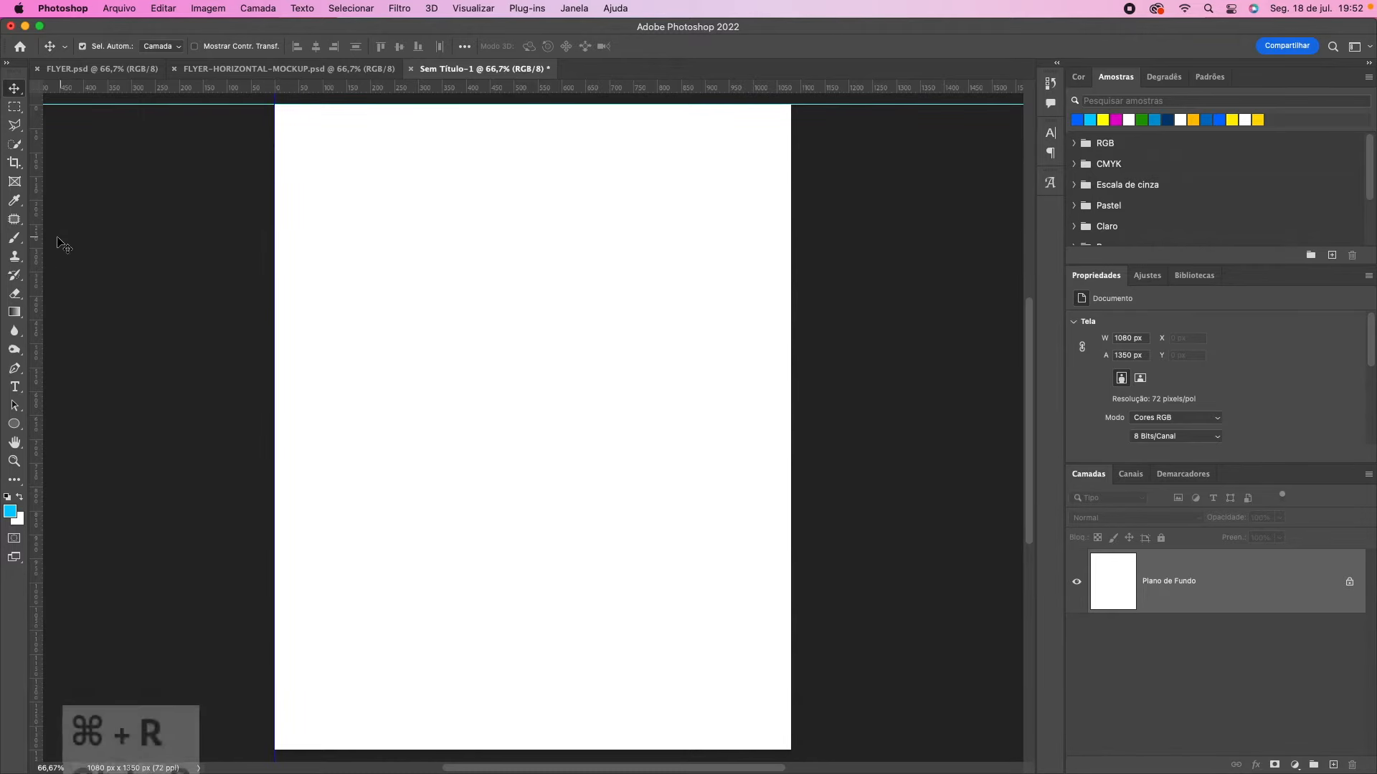
pyautogui.moveTo(37, 237); pyautogui.dragTo(791, 215)
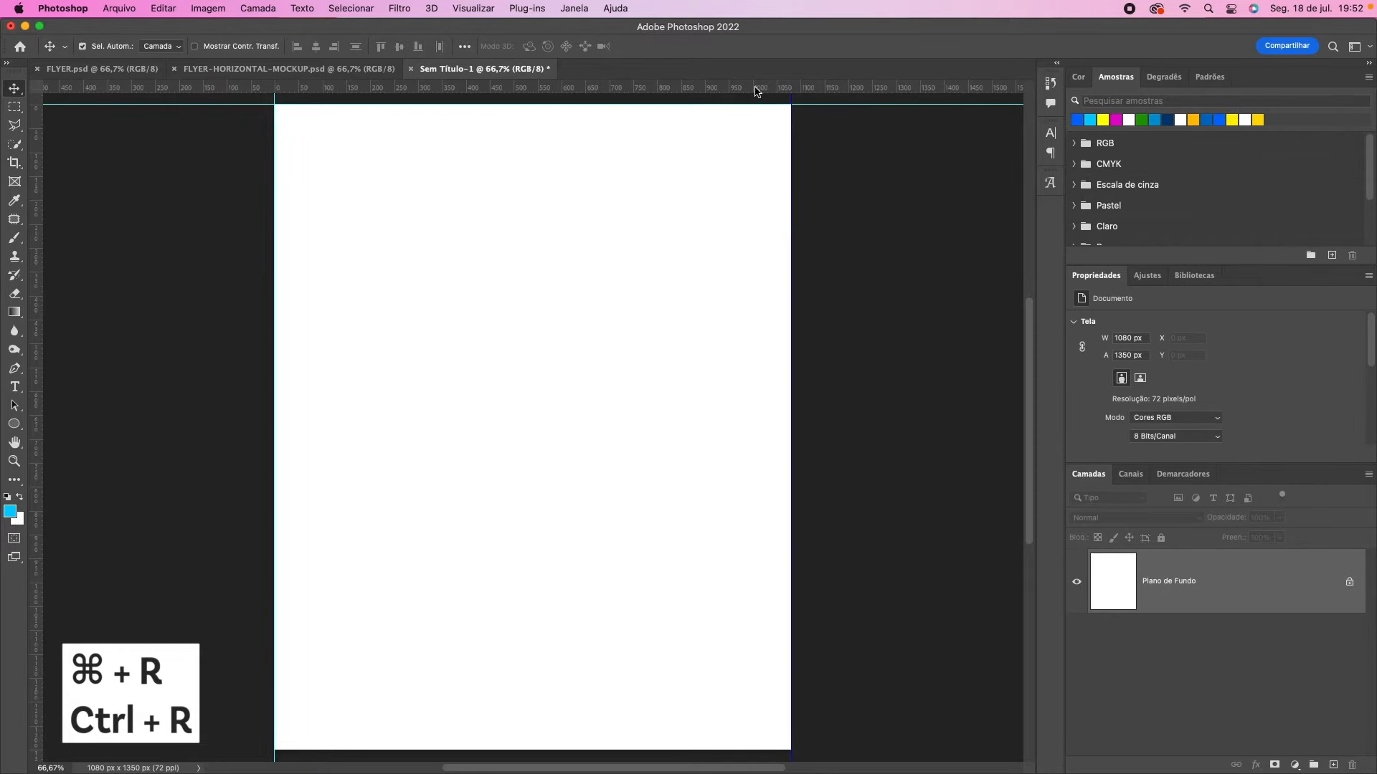
pyautogui.moveTo(756, 91); pyautogui.dragTo(760, 751)
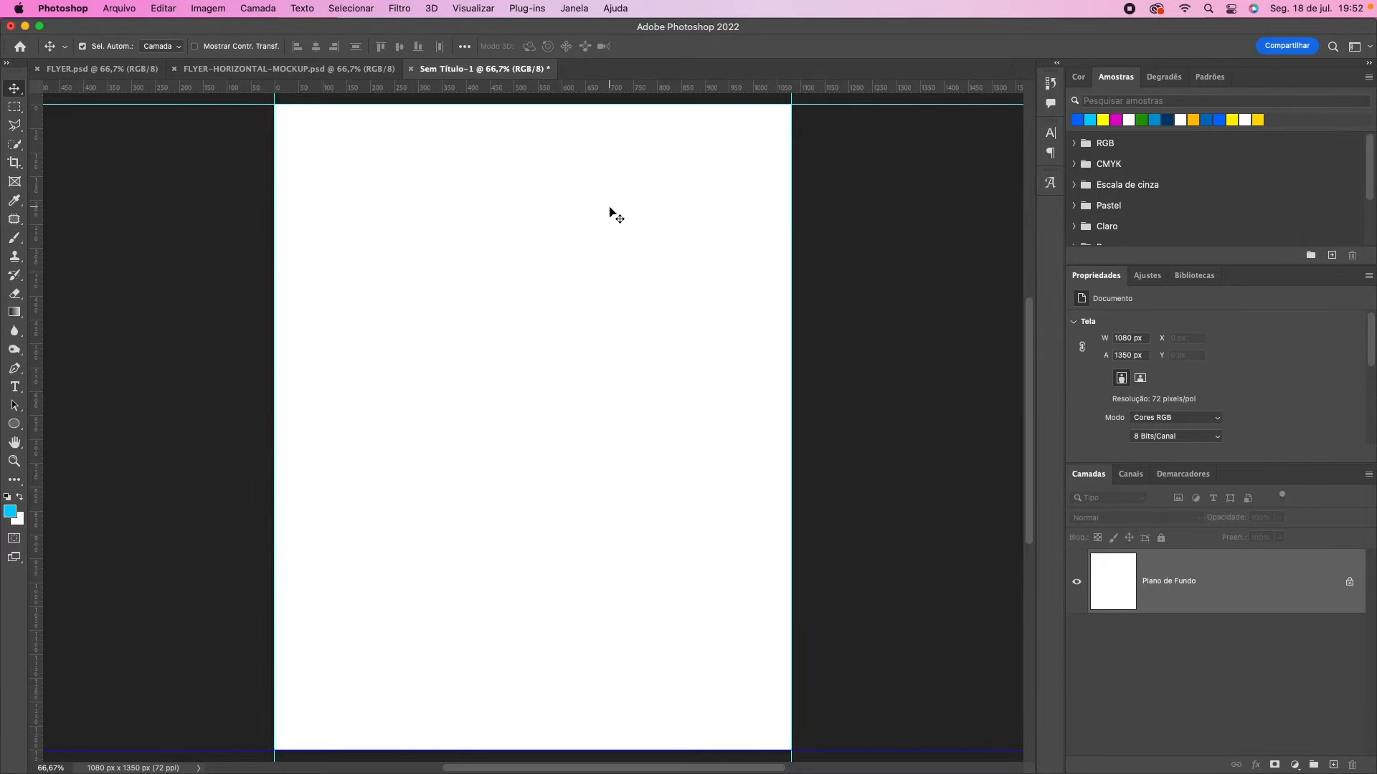
pyautogui.moveTo(34, 311); pyautogui.dragTo(534, 263)
pyautogui.moveTo(565, 89); pyautogui.dragTo(559, 427)
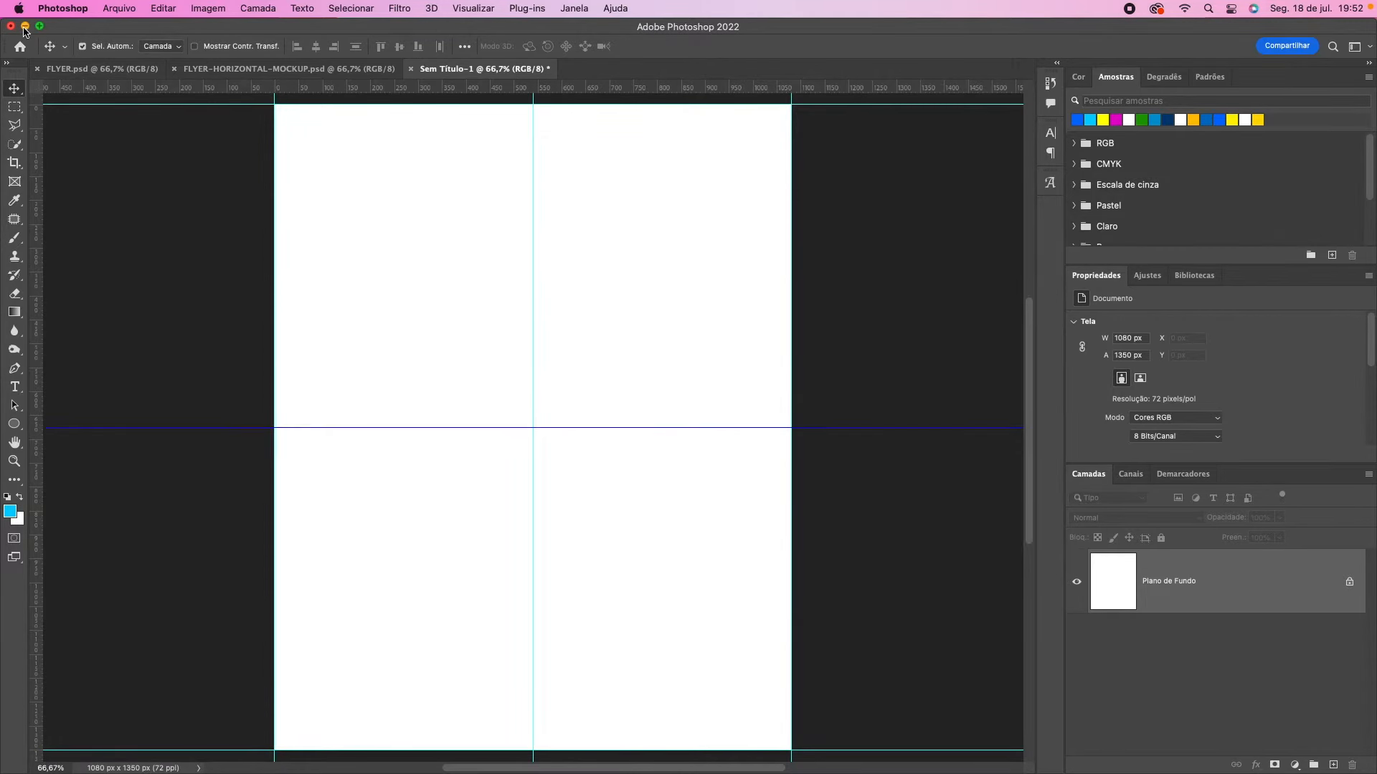
# Step: Switch to Safari to view the Unsplash street photo and open the FLYER POLITICA folder in Finder
pyautogui.click(24, 26)
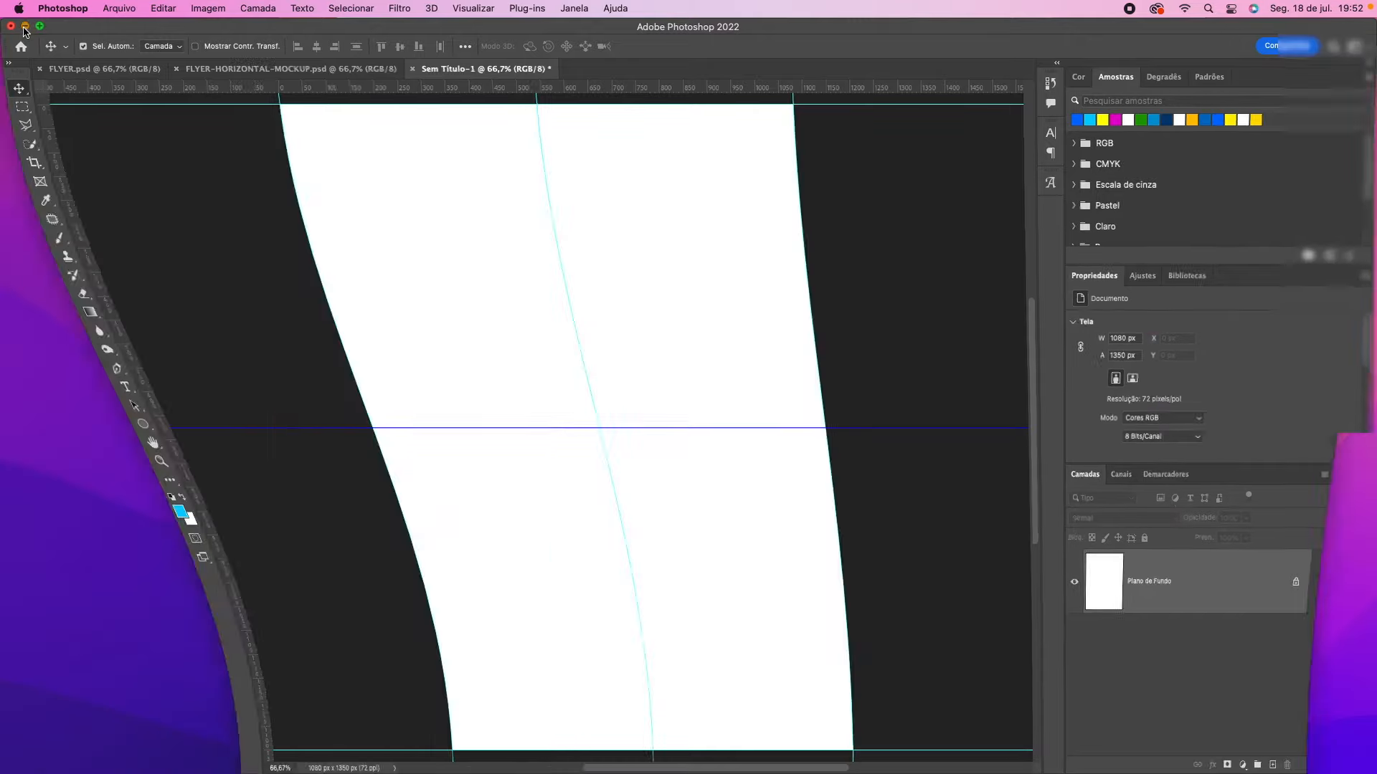
pyautogui.moveTo(606, 749)
pyautogui.click(966, 749)
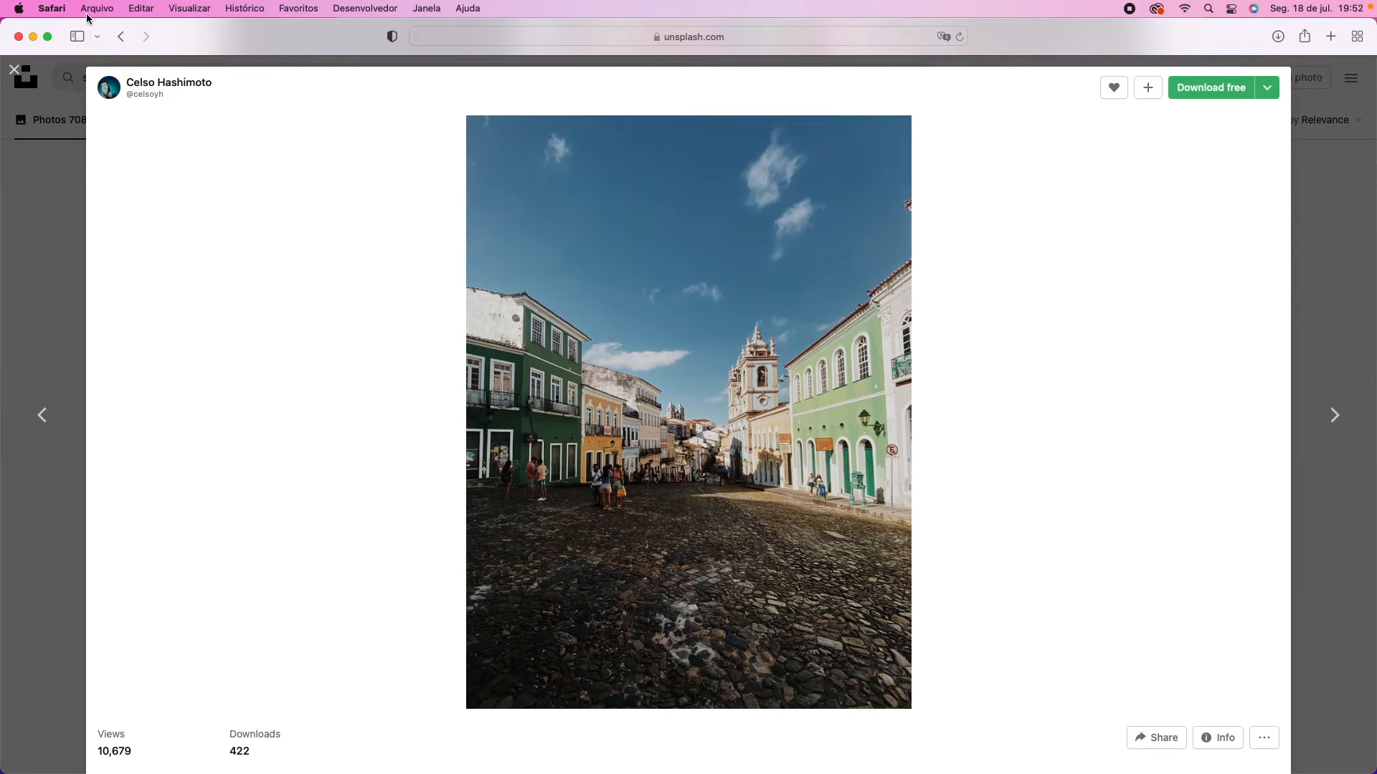
pyautogui.click(34, 37)
pyautogui.doubleClick(1330, 369)
# Step: Place the Unsplash street photo into the new Photoshop document and scale it to the full 1080 px canvas width
pyautogui.moveTo(921, 759)
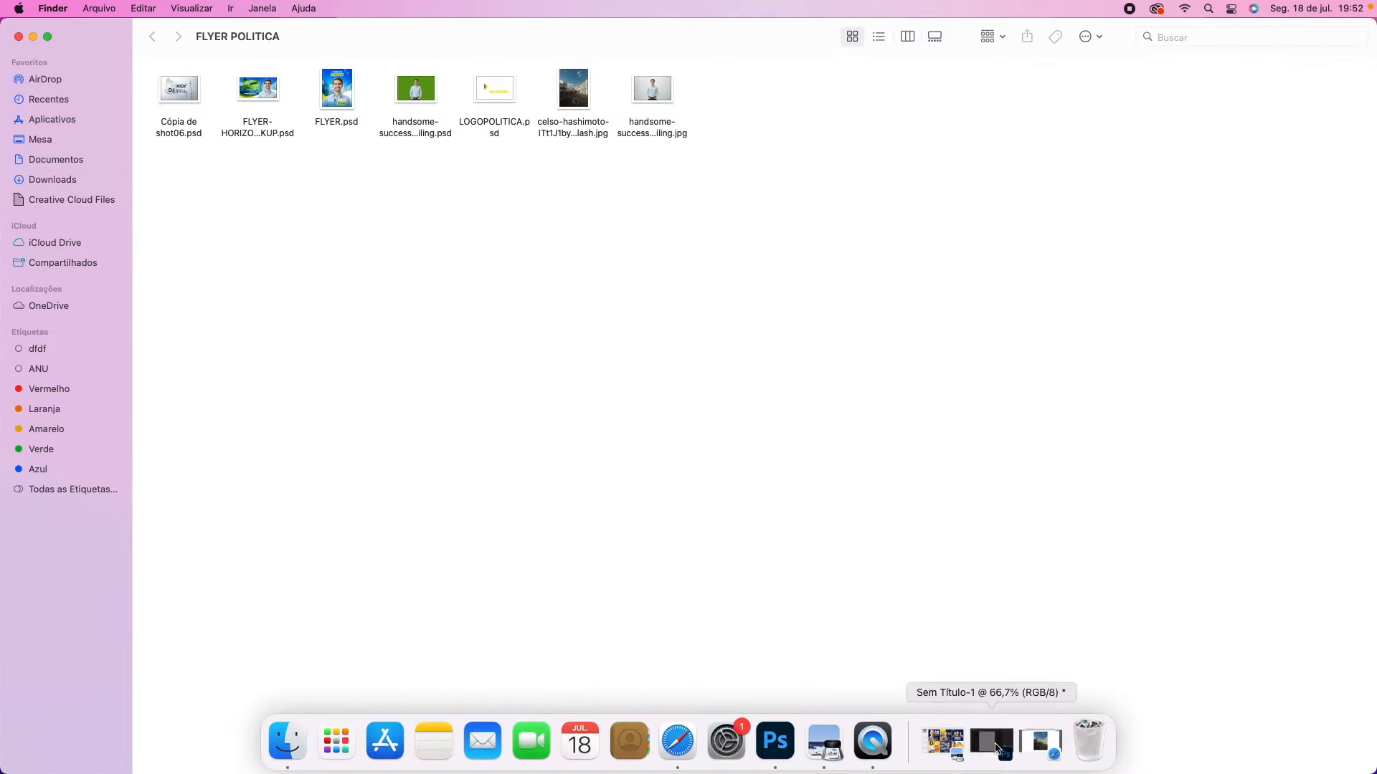
pyautogui.click(996, 748)
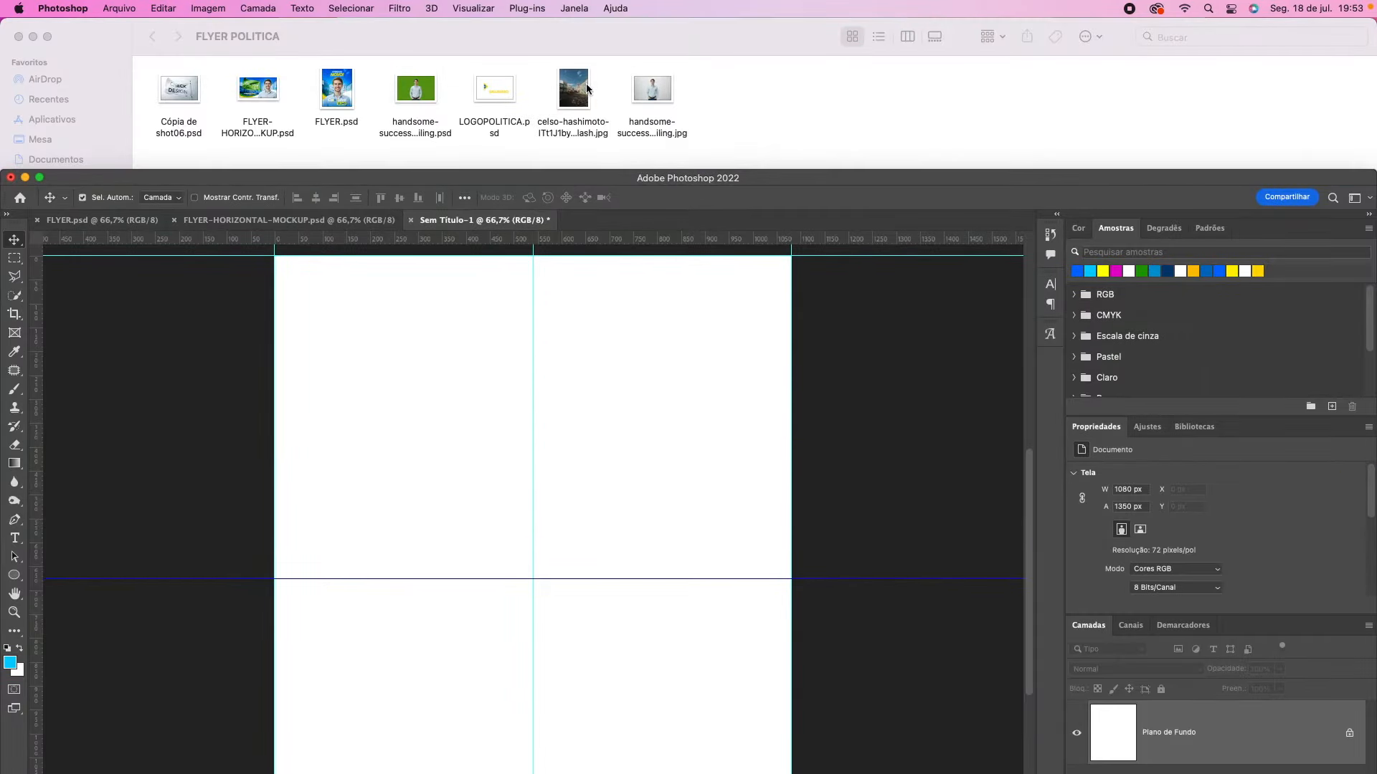
pyautogui.moveTo(580, 81); pyautogui.dragTo(527, 546)
pyautogui.doubleClick(543, 183)
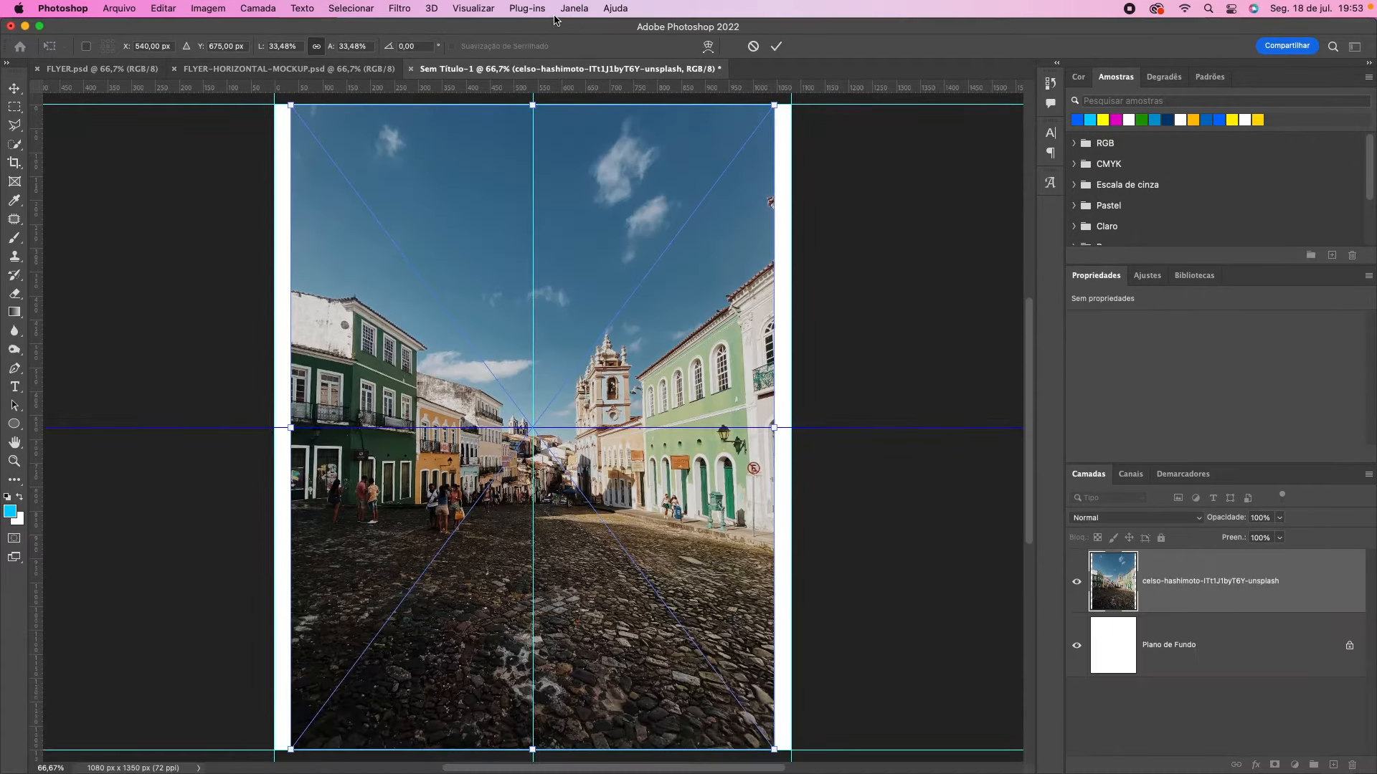
pyautogui.moveTo(290, 429); pyautogui.dragTo(275, 428)
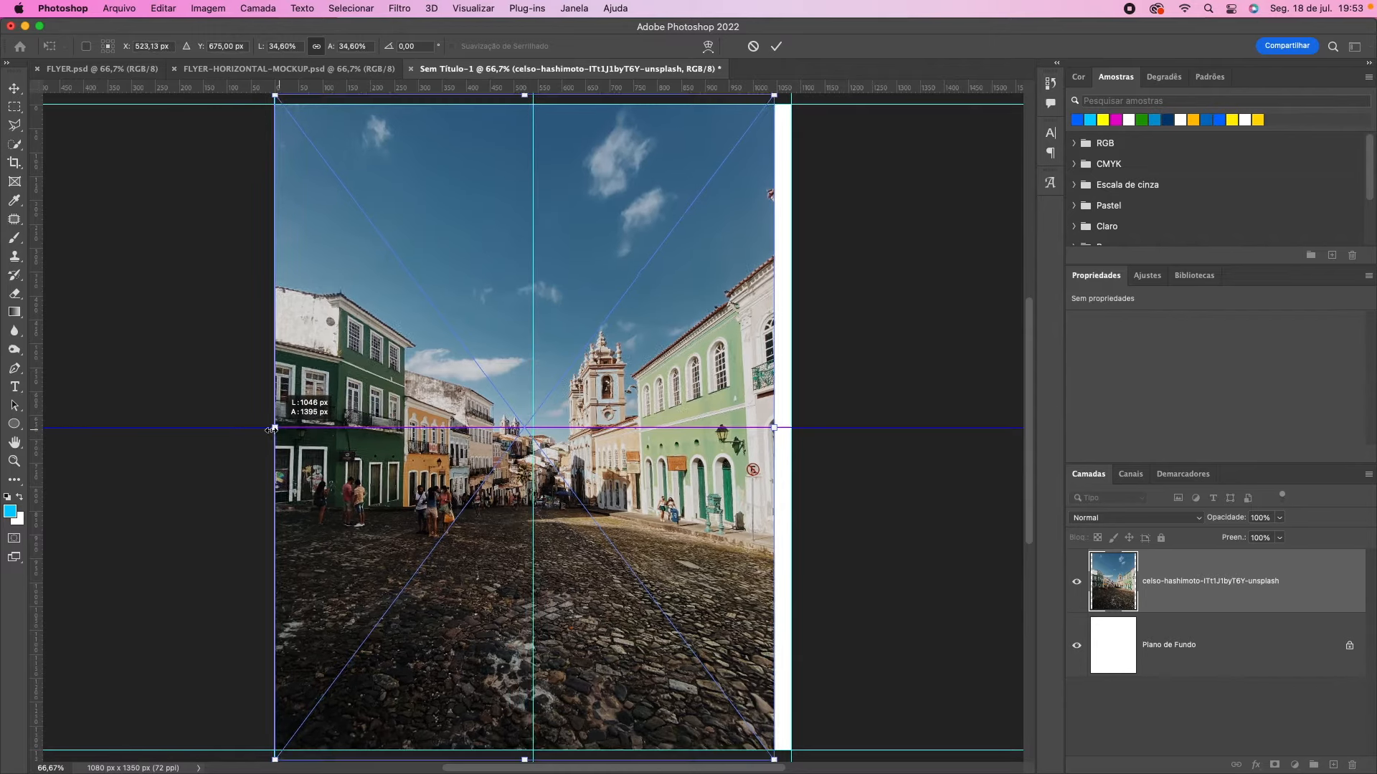
pyautogui.moveTo(779, 429); pyautogui.dragTo(792, 428)
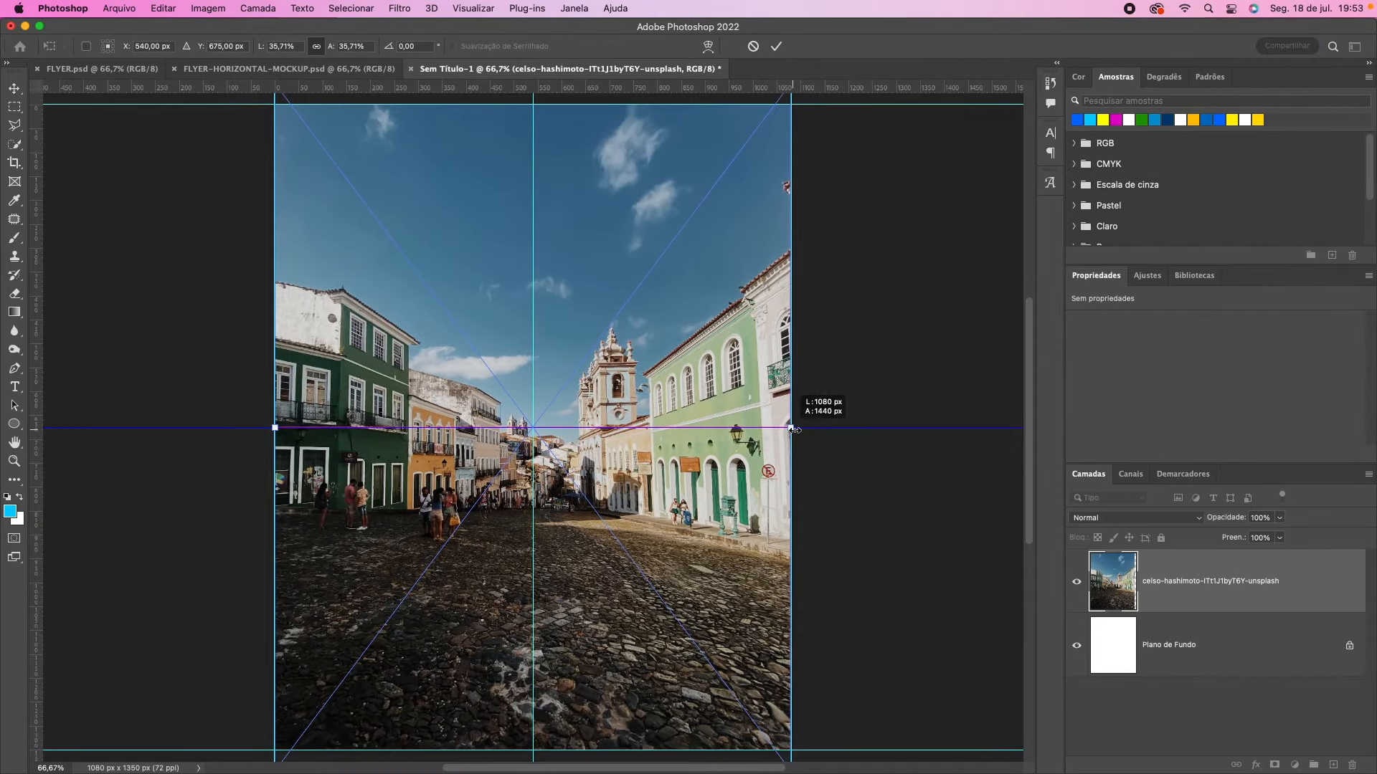
pyautogui.click(778, 50)
# Step: Preview handsome-successful-businessman-smiling.jpg from the FLYER POLITICA folder in Finder
pyautogui.moveTo(595, 24); pyautogui.dragTo(596, 172)
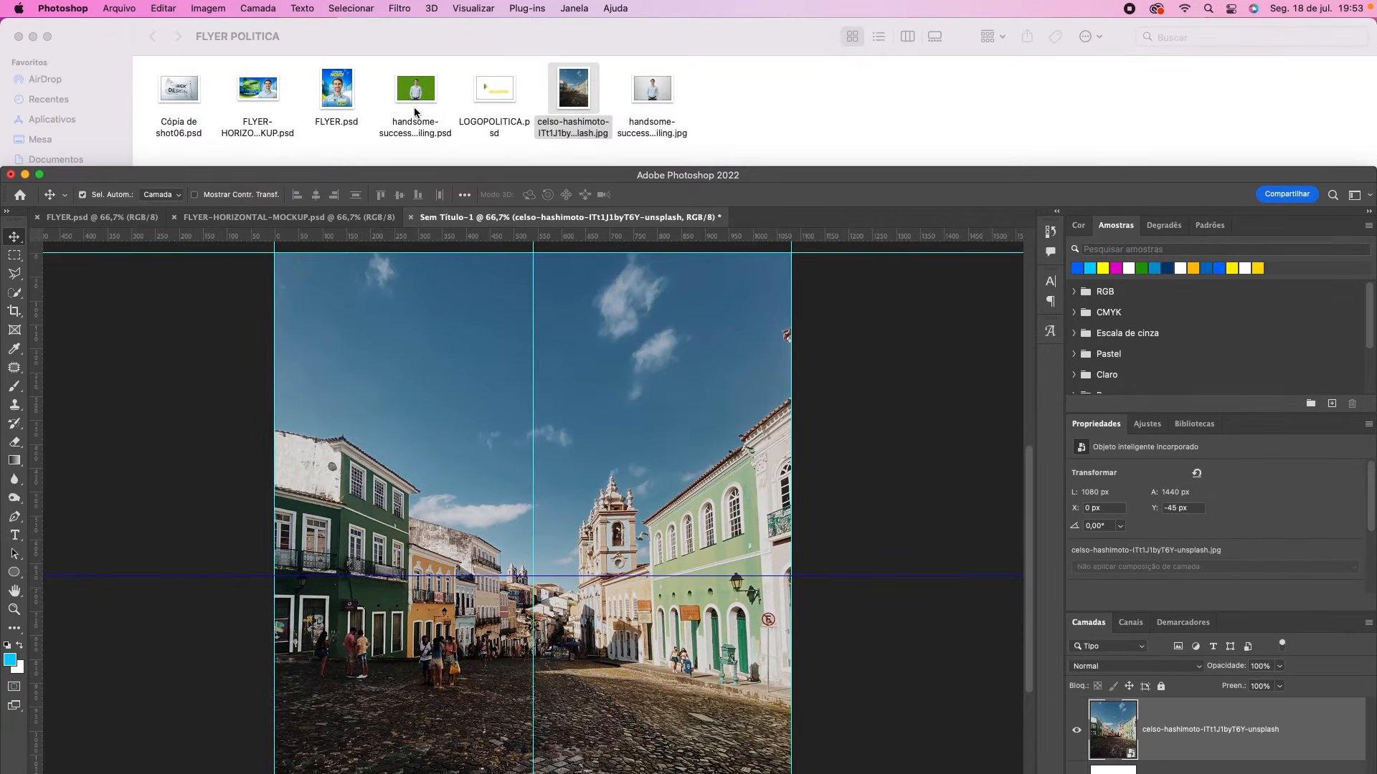
pyautogui.click(664, 98)
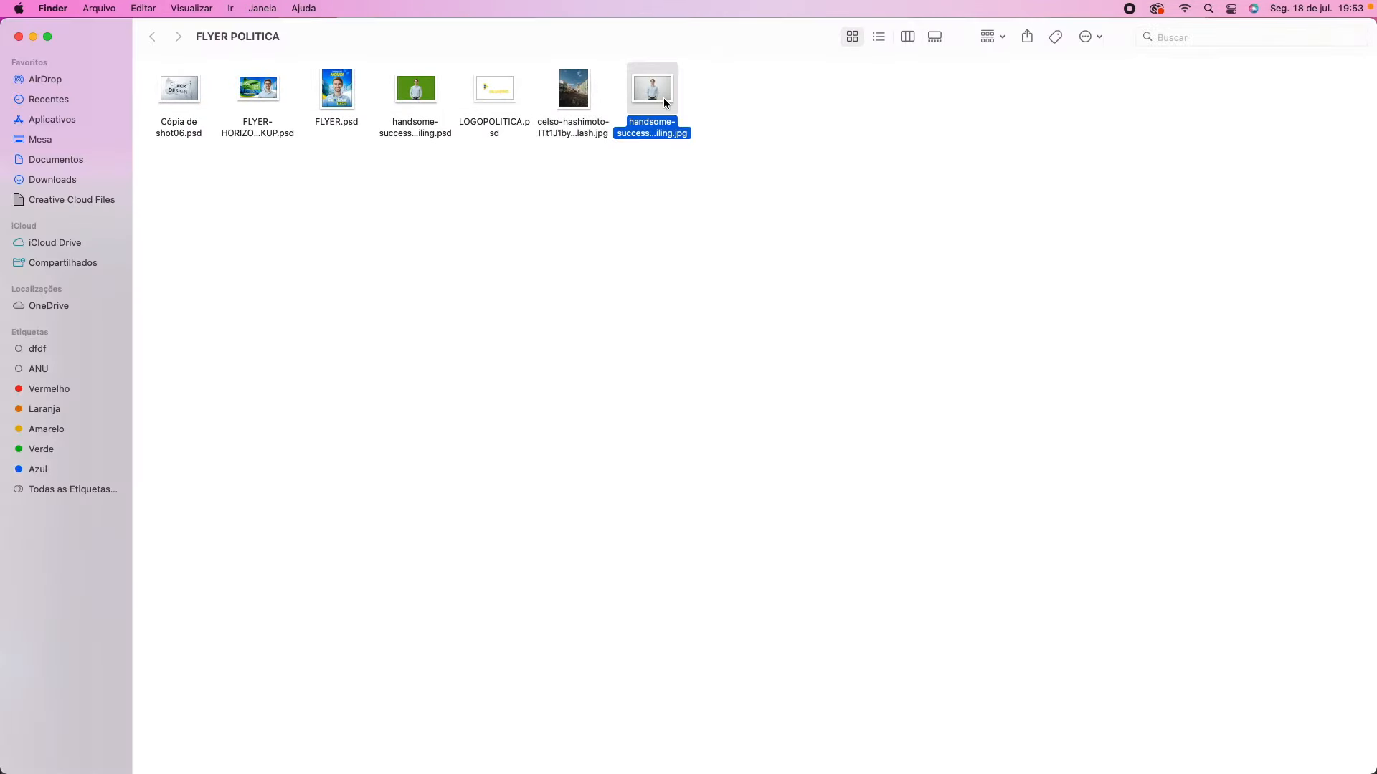
pyautogui.press('space')
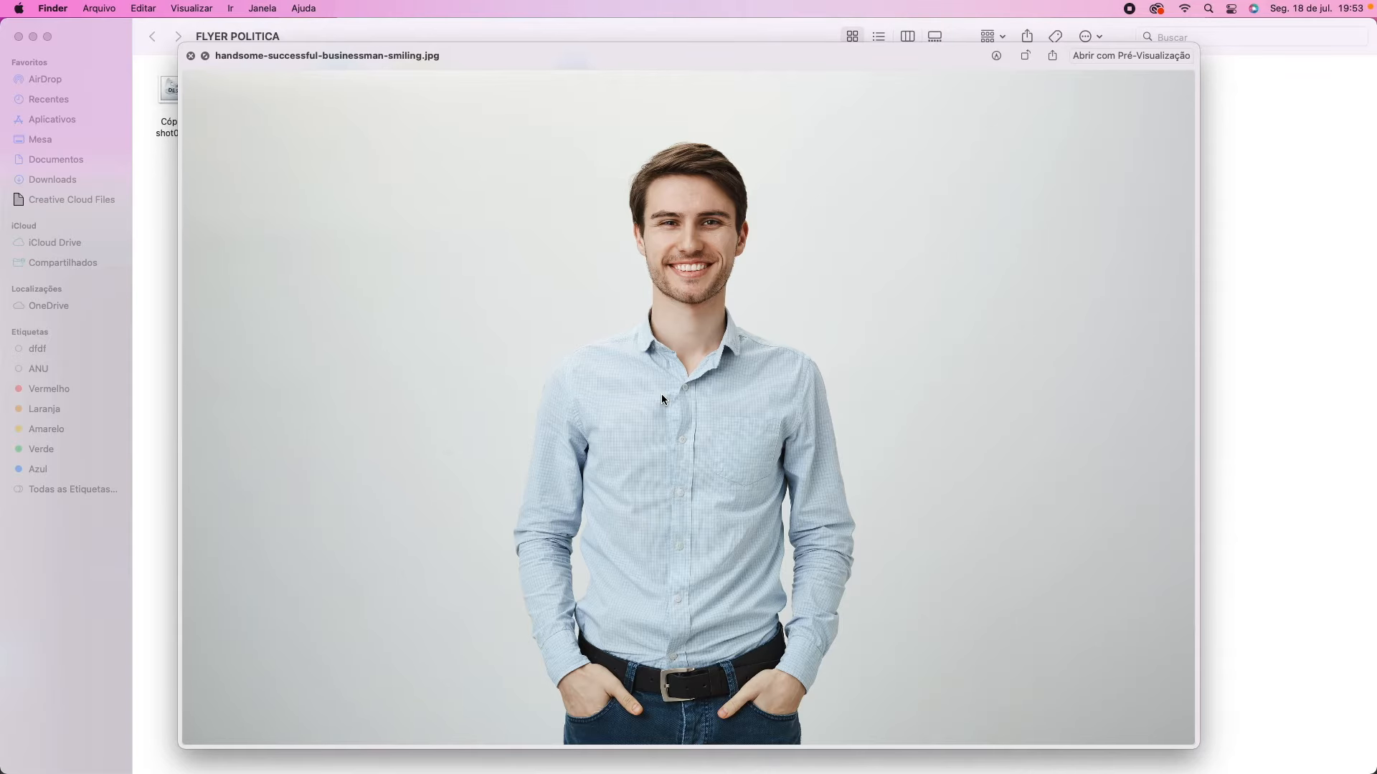
pyautogui.press('space')
# Step: Open handsome-successful-businessman-smiling.psd from the FLYER POLITICA folder in Photoshop
pyautogui.doubleClick(411, 91)
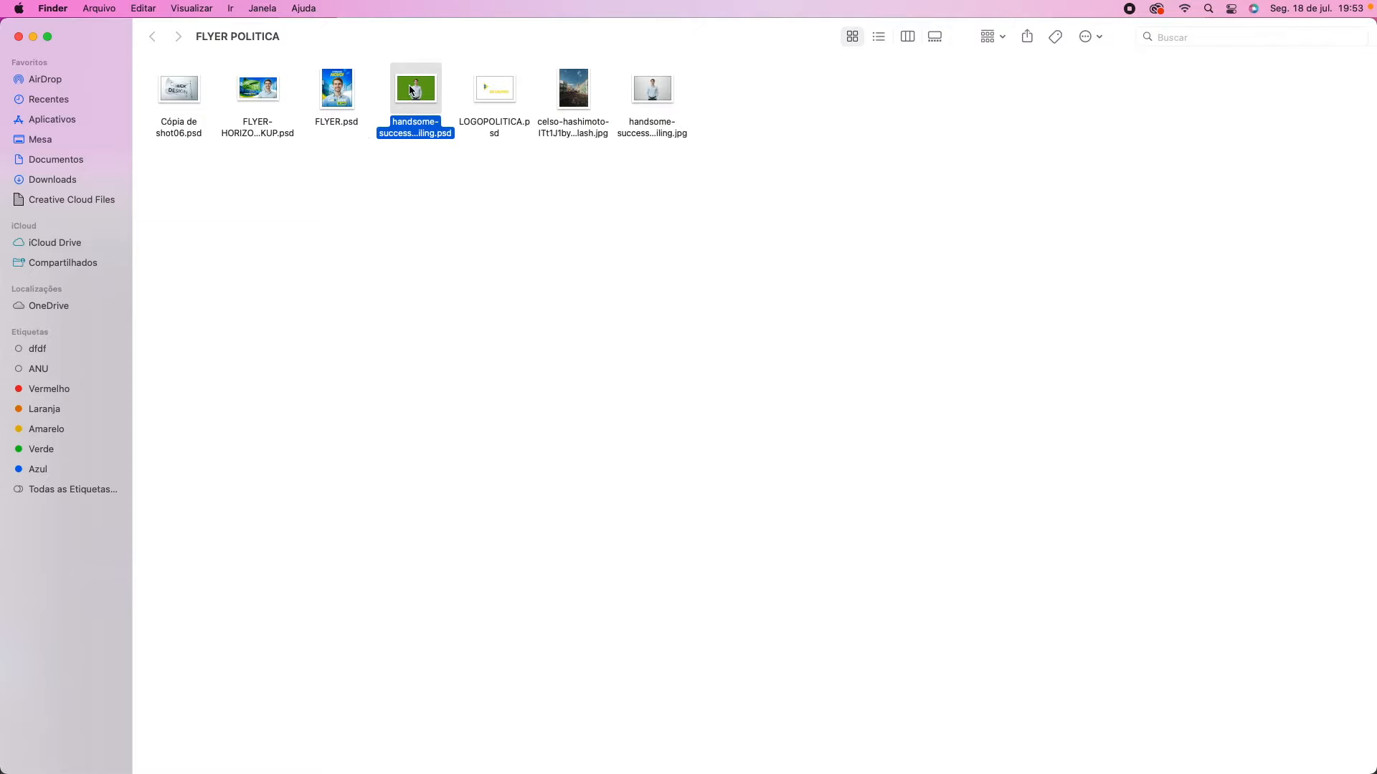
pyautogui.click(832, 475)
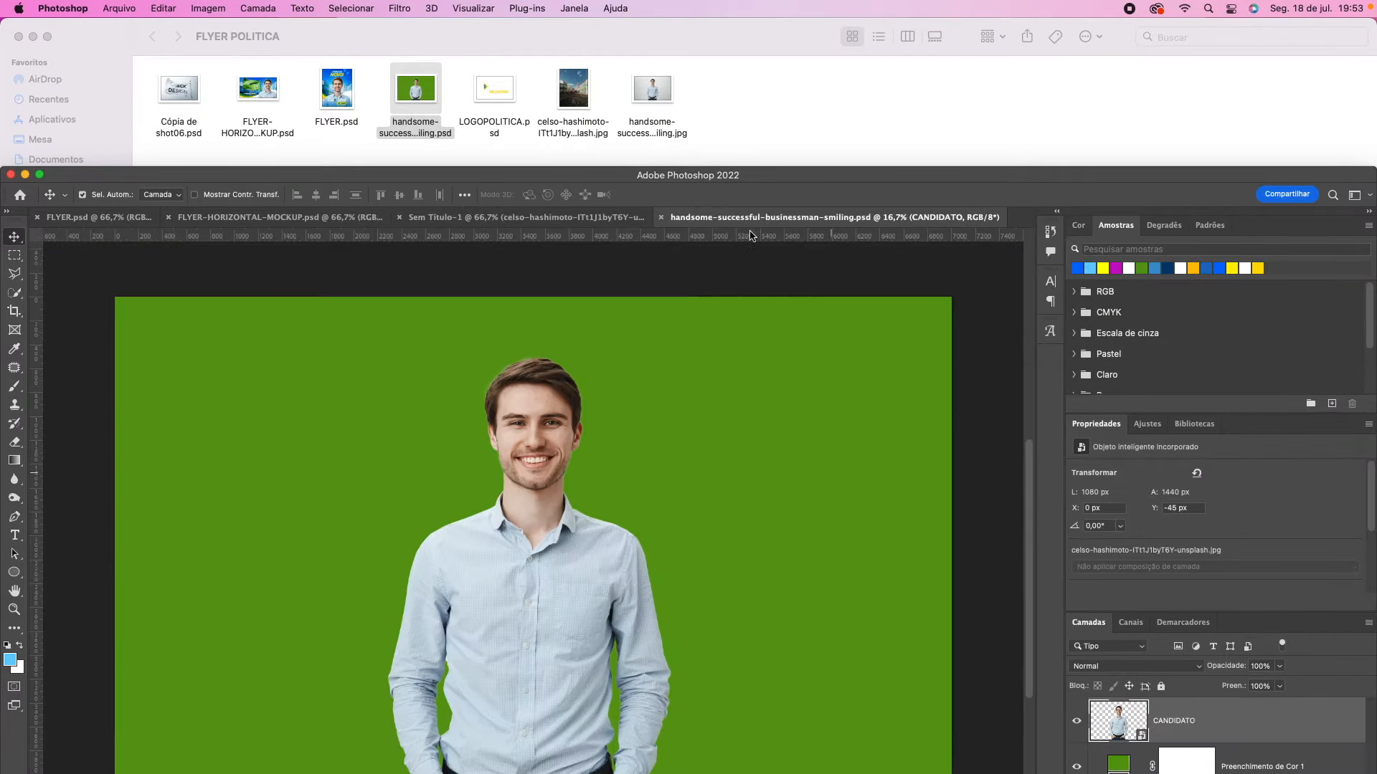
pyautogui.doubleClick(701, 180)
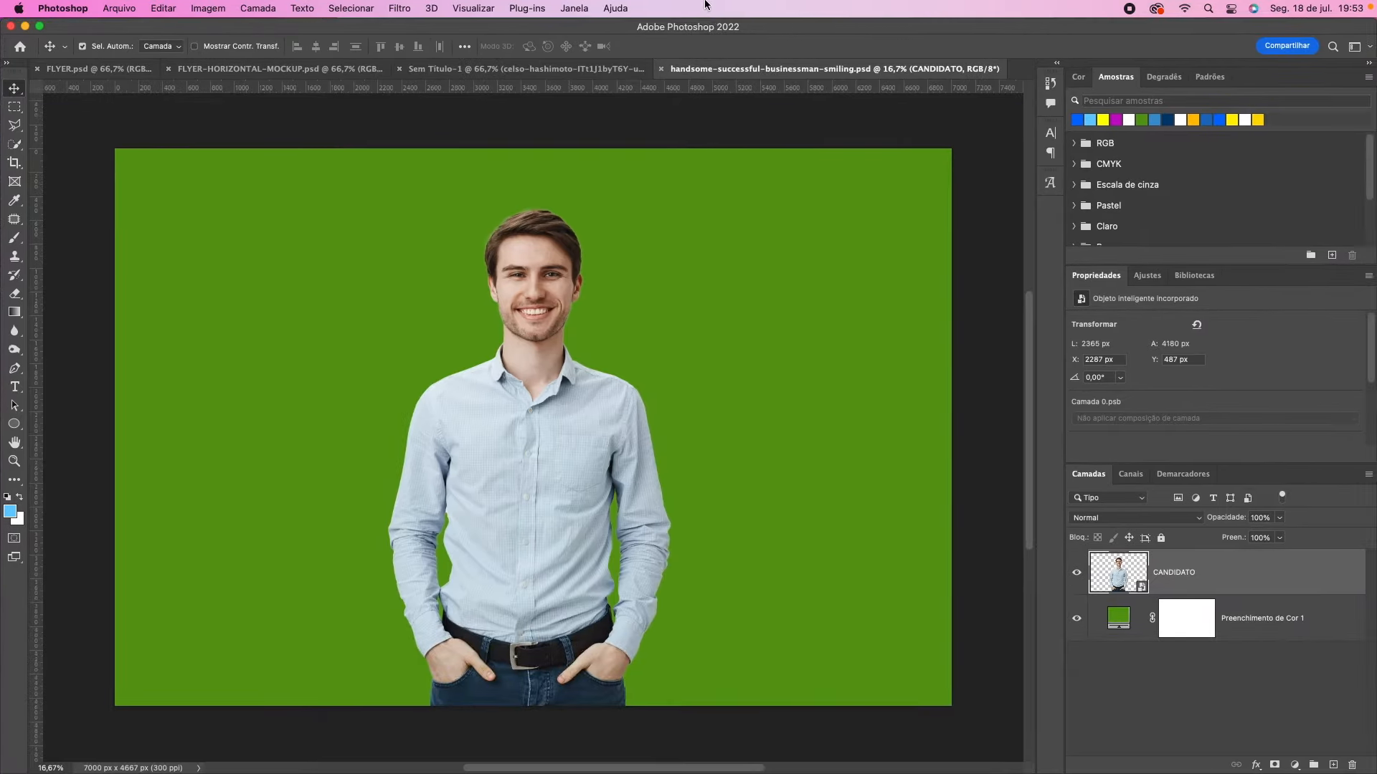
# Step: Duplicate the CANDIDATO layer into the Sem Título-1 document and switch to that document
pyautogui.rightClick(1217, 567)
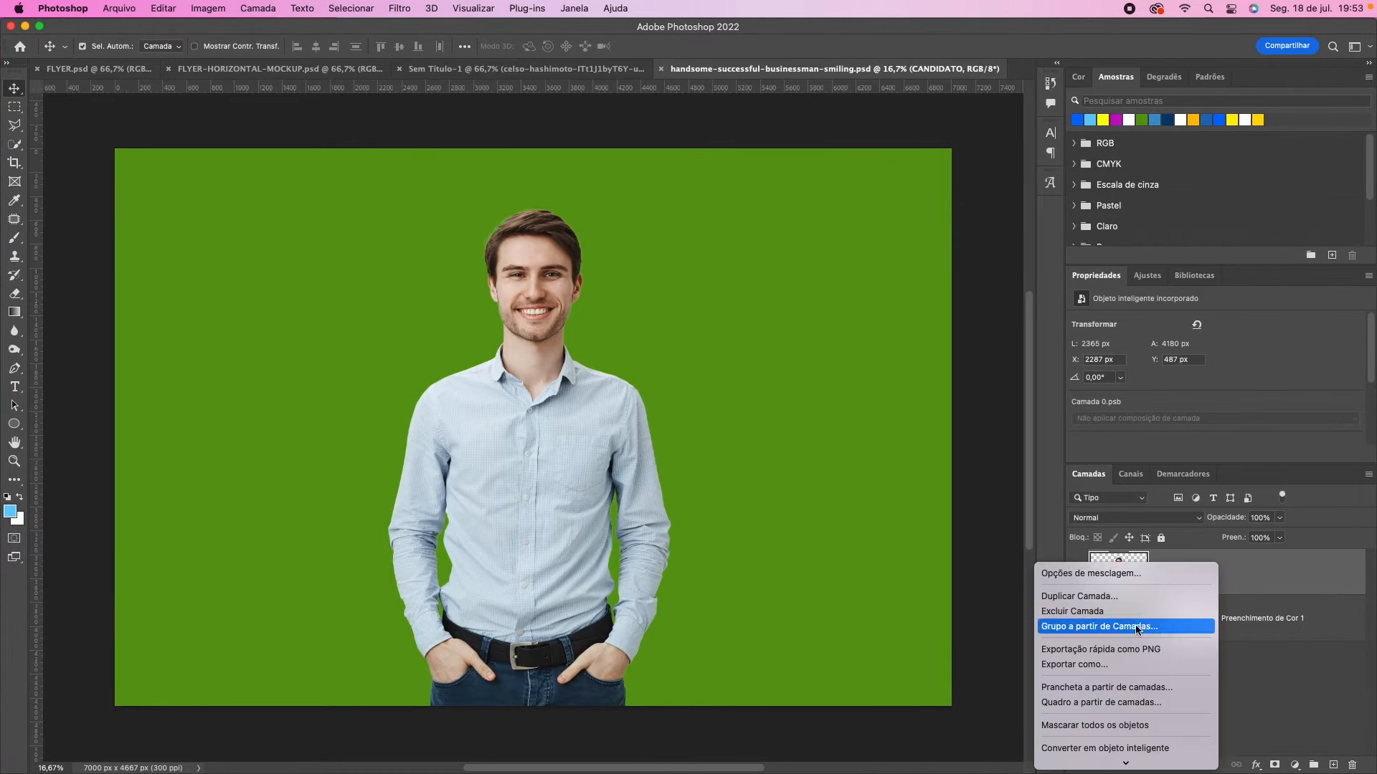
pyautogui.scroll(-5, 1140, 624)
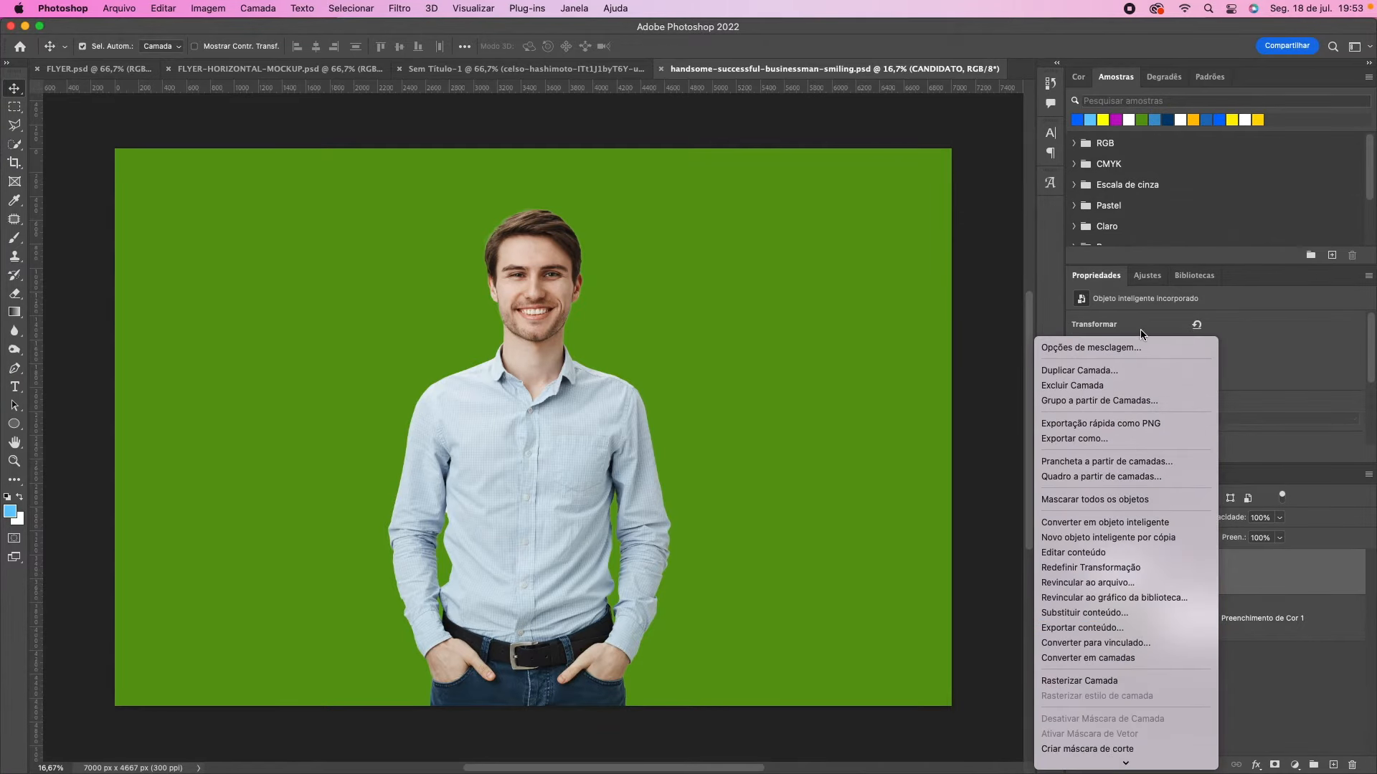
pyautogui.click(1064, 371)
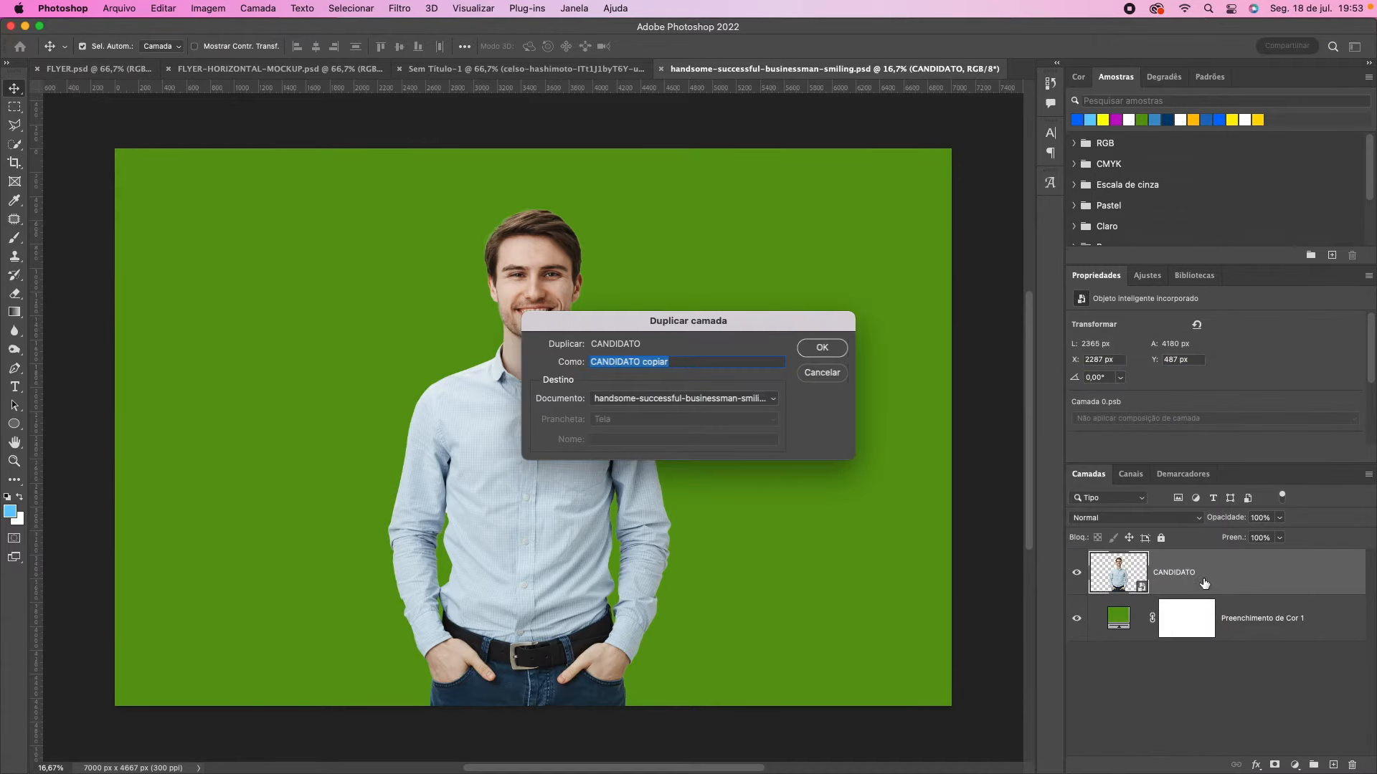
pyautogui.click(650, 398)
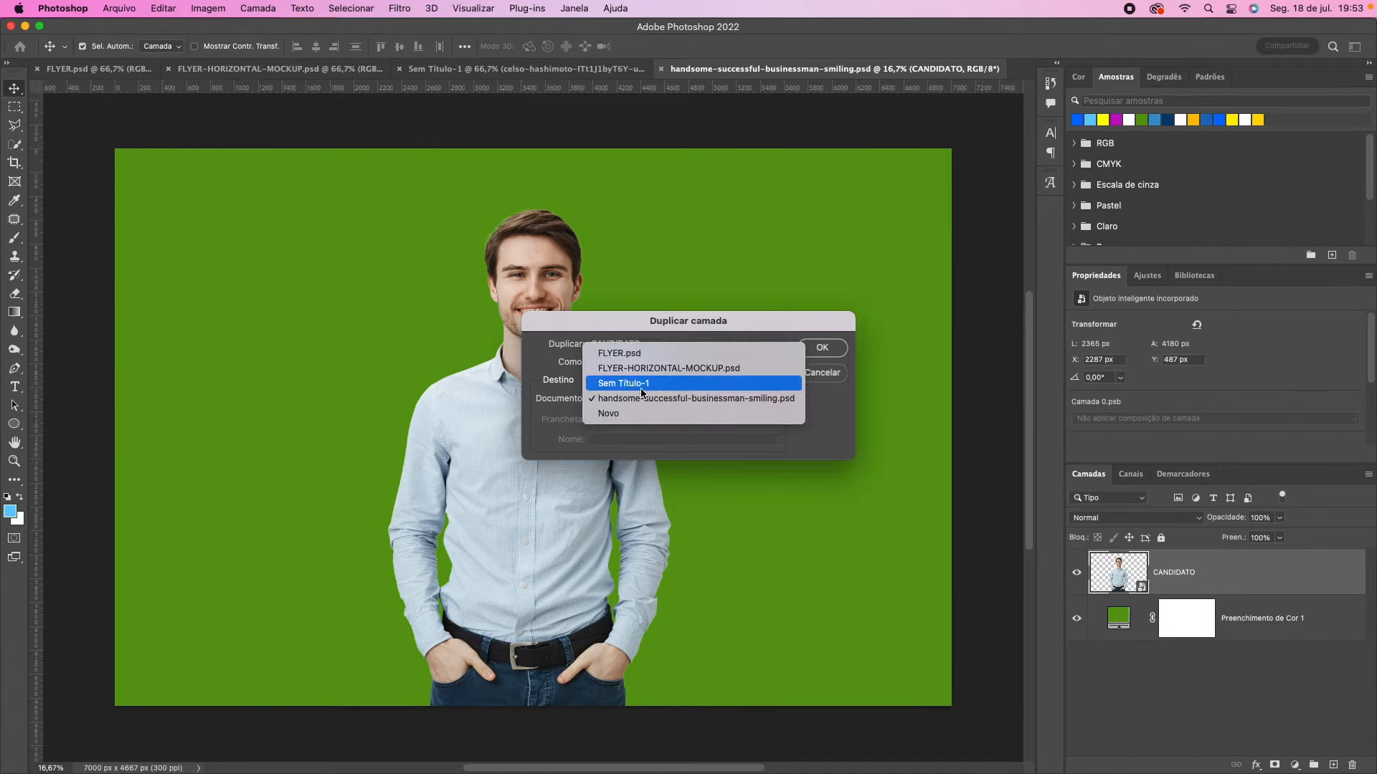
pyautogui.click(662, 384)
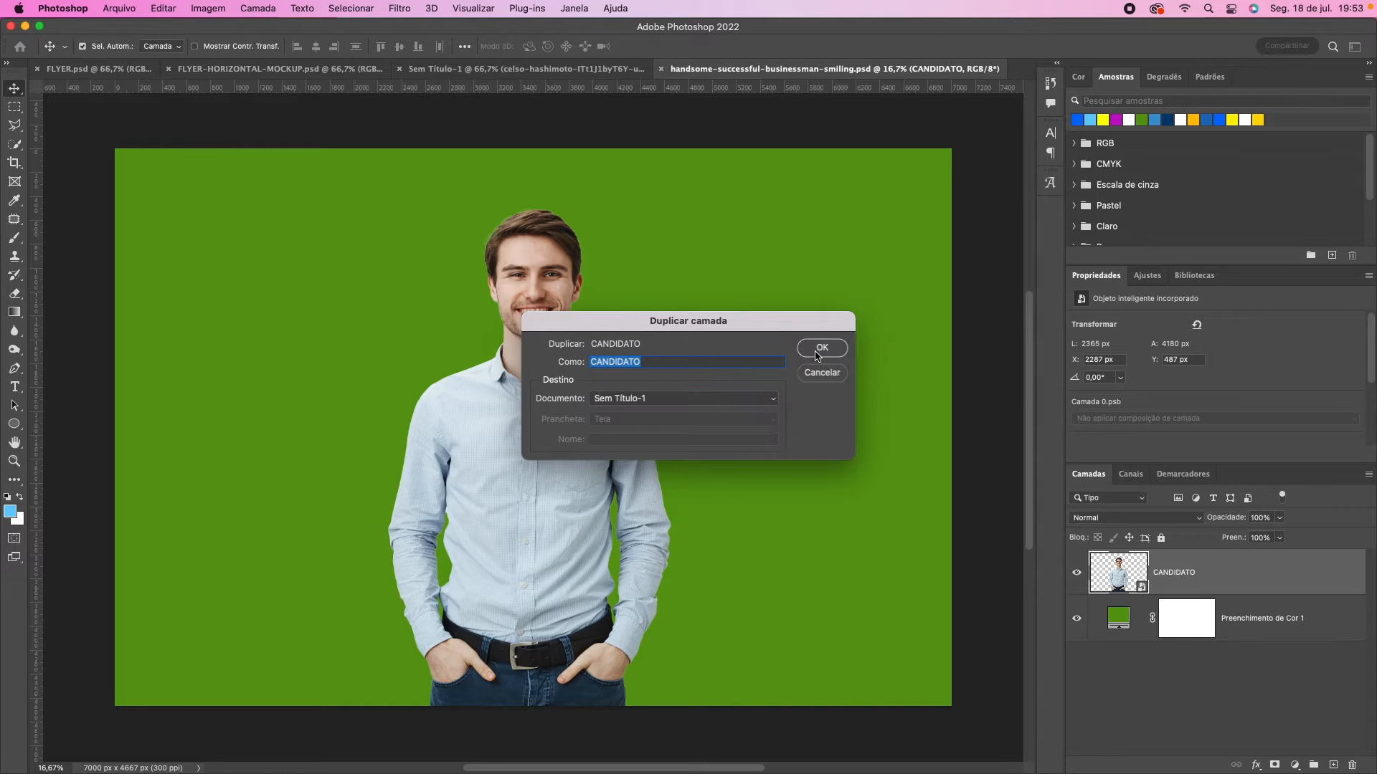
pyautogui.click(817, 353)
pyautogui.click(812, 466)
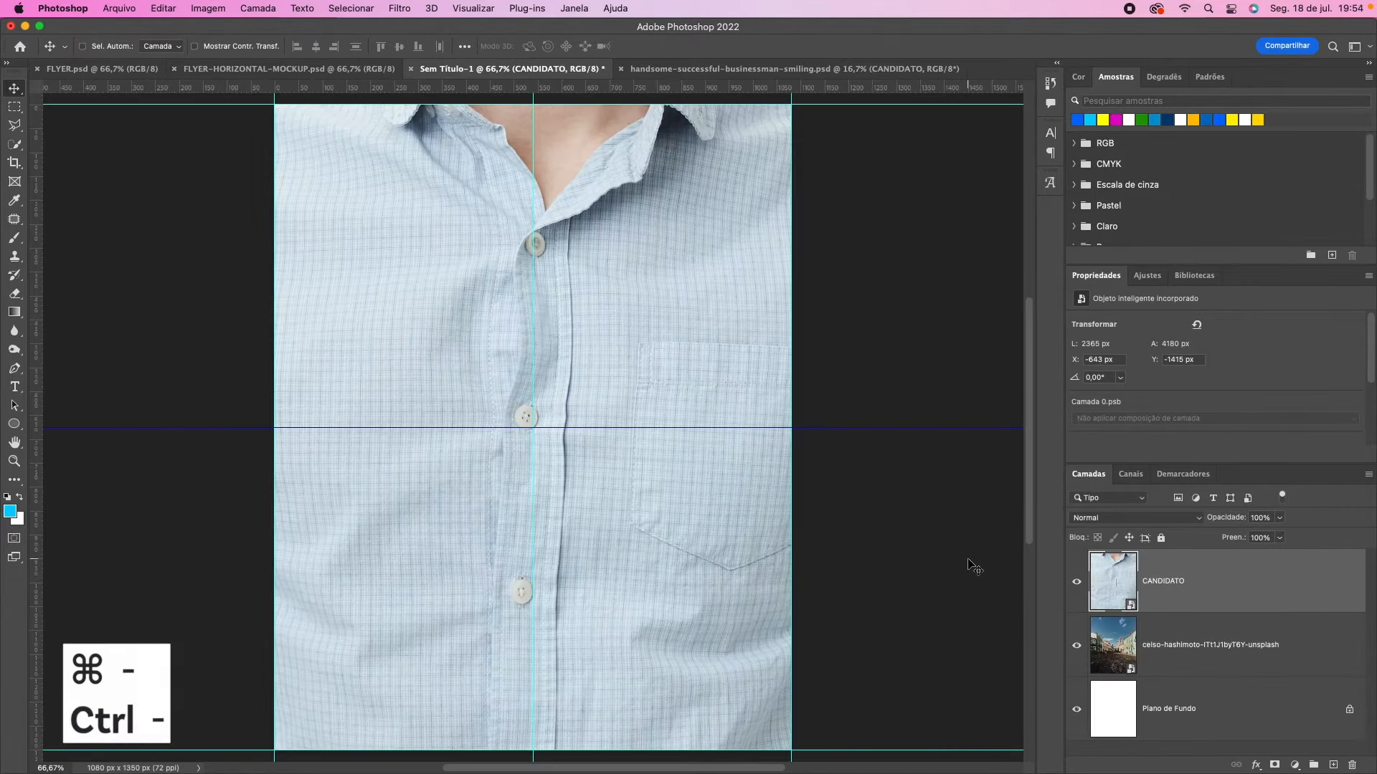
# Step: Scale the CANDIDATO layer down to about 862 × 1522 px and centre it horizontally, placing its upper edge about 328 px below the canvas's upper edge
pyautogui.press('super+minus')
pyautogui.press('super+minus')
pyautogui.press('super+minus')
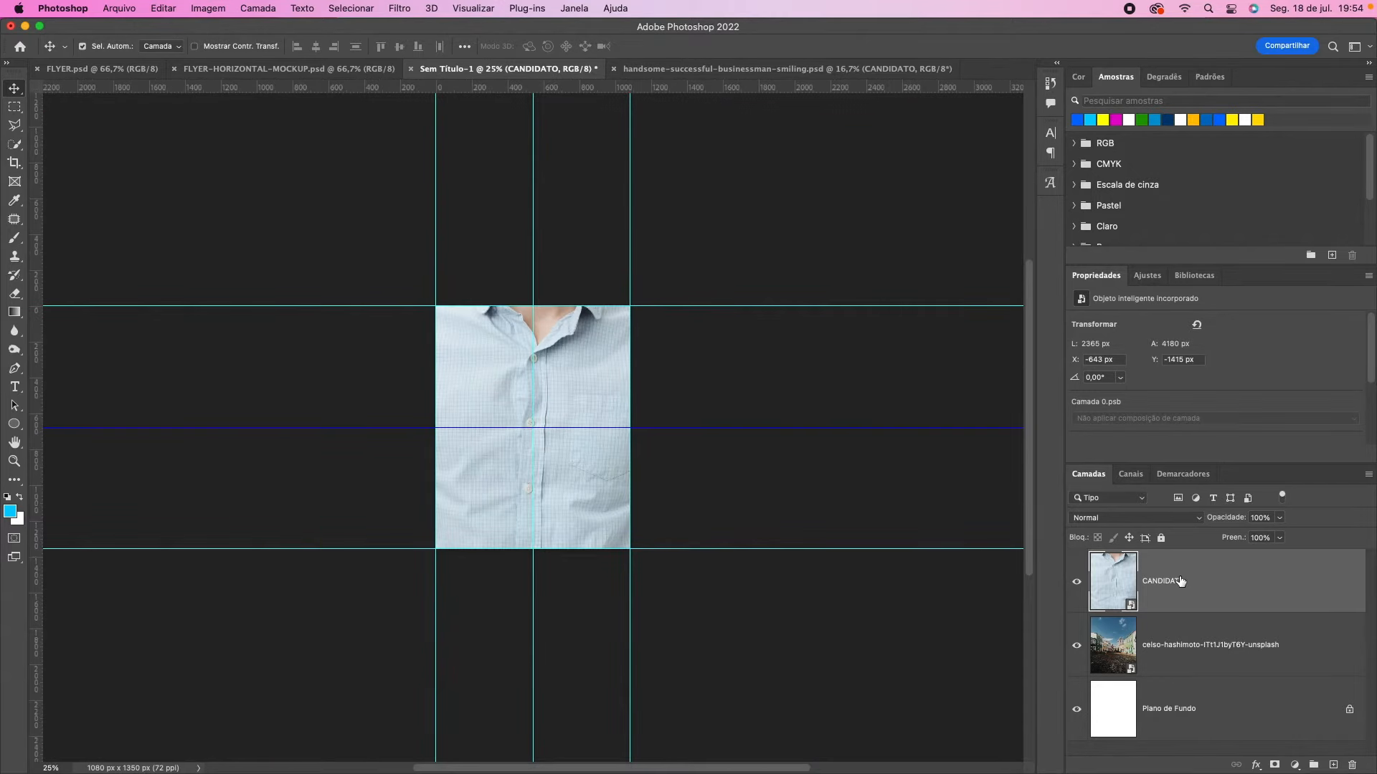
pyautogui.press('super+t')
pyautogui.moveTo(746, 425); pyautogui.dragTo(579, 426)
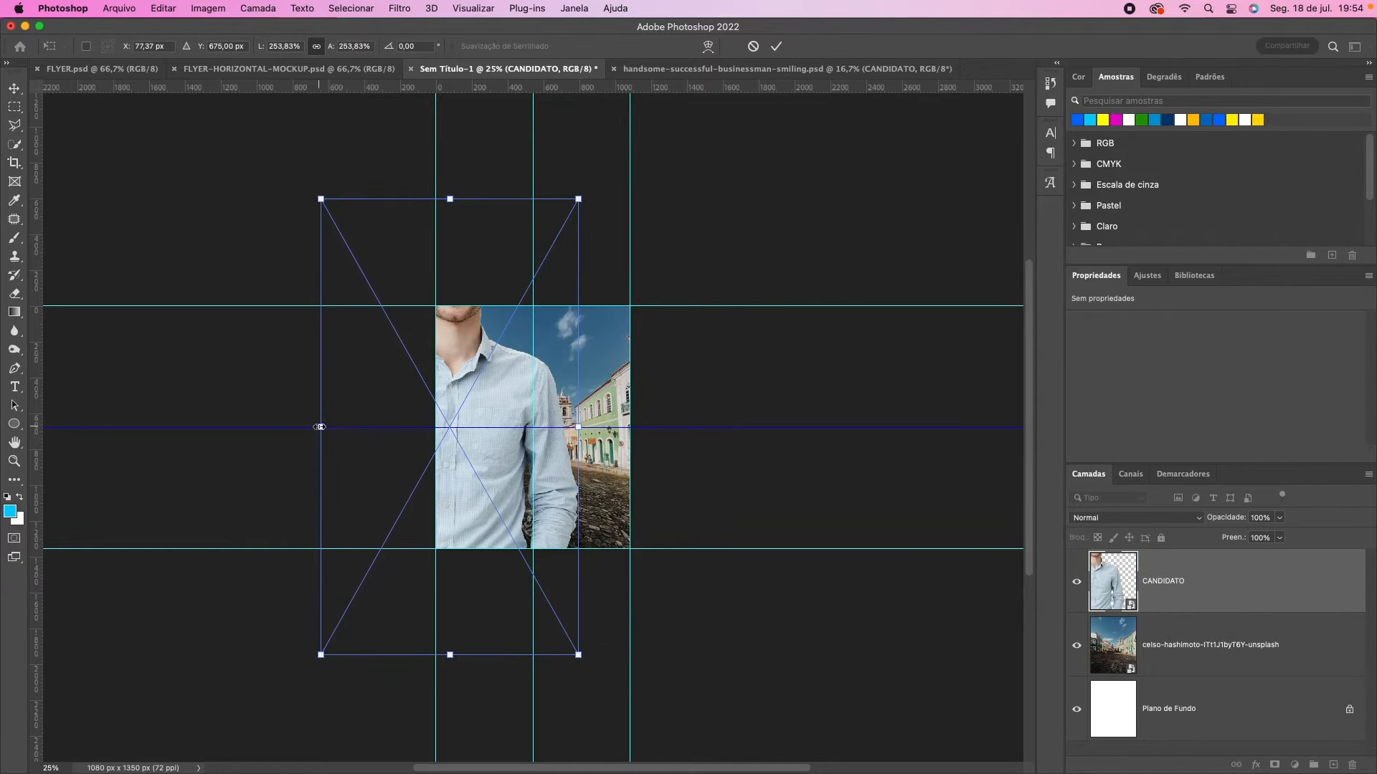
pyautogui.moveTo(320, 426); pyautogui.dragTo(427, 428)
pyautogui.moveTo(506, 395); pyautogui.dragTo(533, 466)
pyautogui.press('Return')
pyautogui.press('super+equal')
pyautogui.press('super+equal')
pyautogui.press('super+equal')
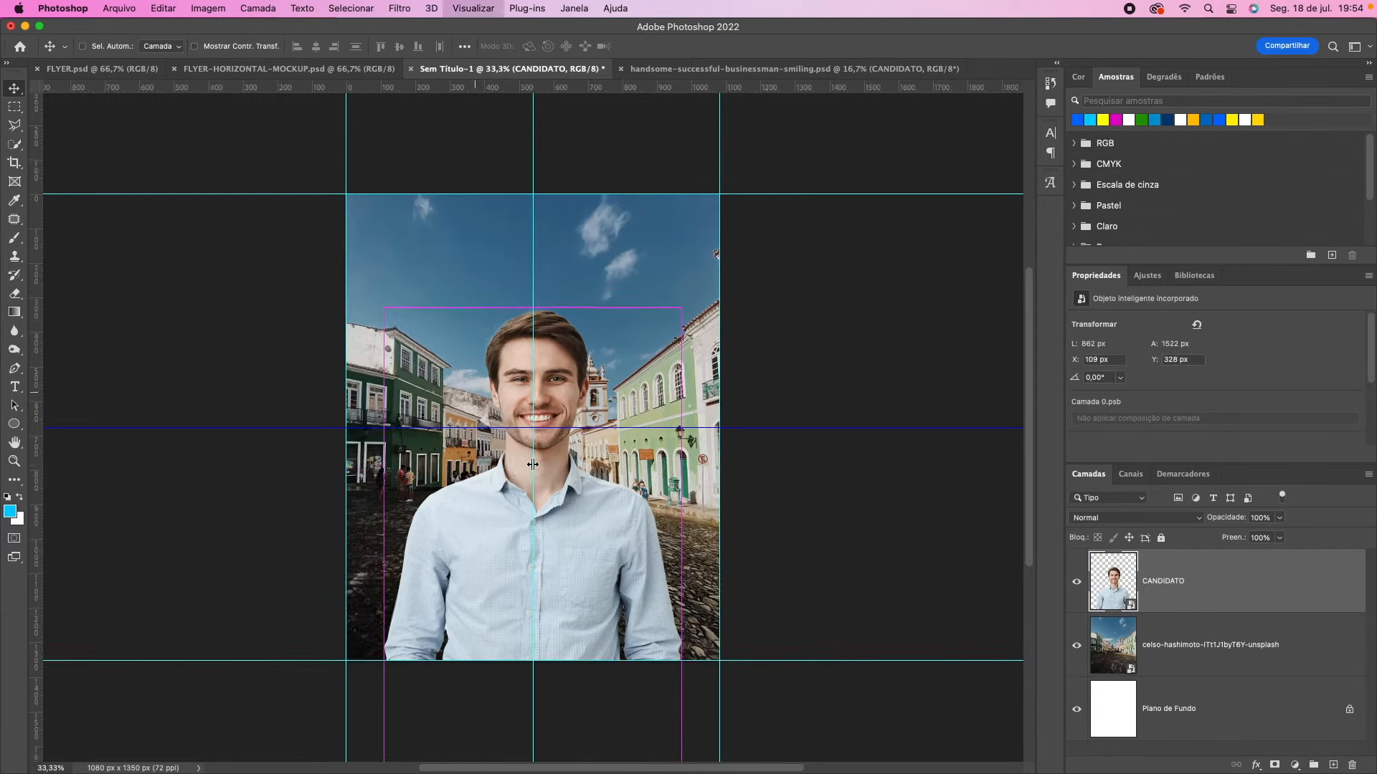
# Step: Move the CANDIDATO layer slightly sideways and up to X 94 px, Y 327 px
pyautogui.moveTo(618, 545); pyautogui.dragTo(609, 550)
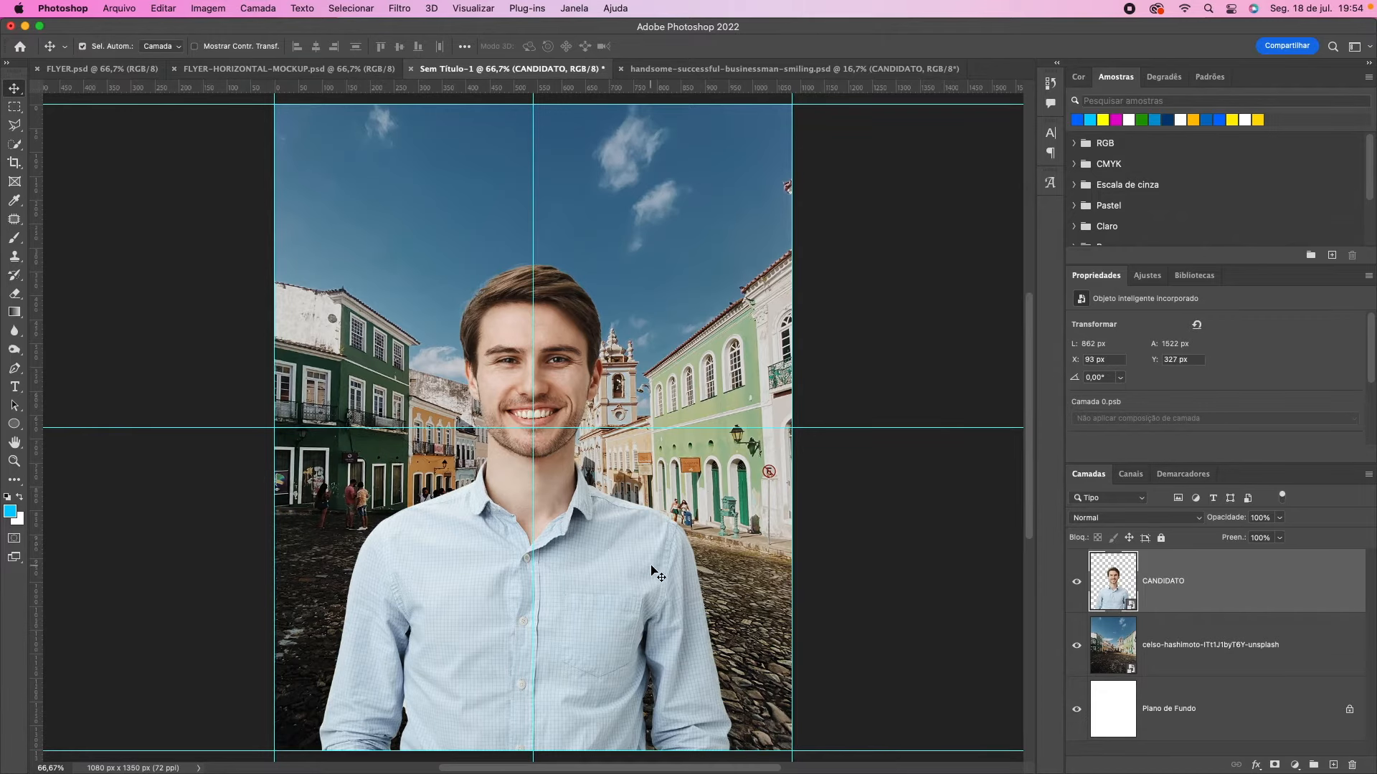
pyautogui.press('Right')
pyautogui.scroll(-2, 654, 574)
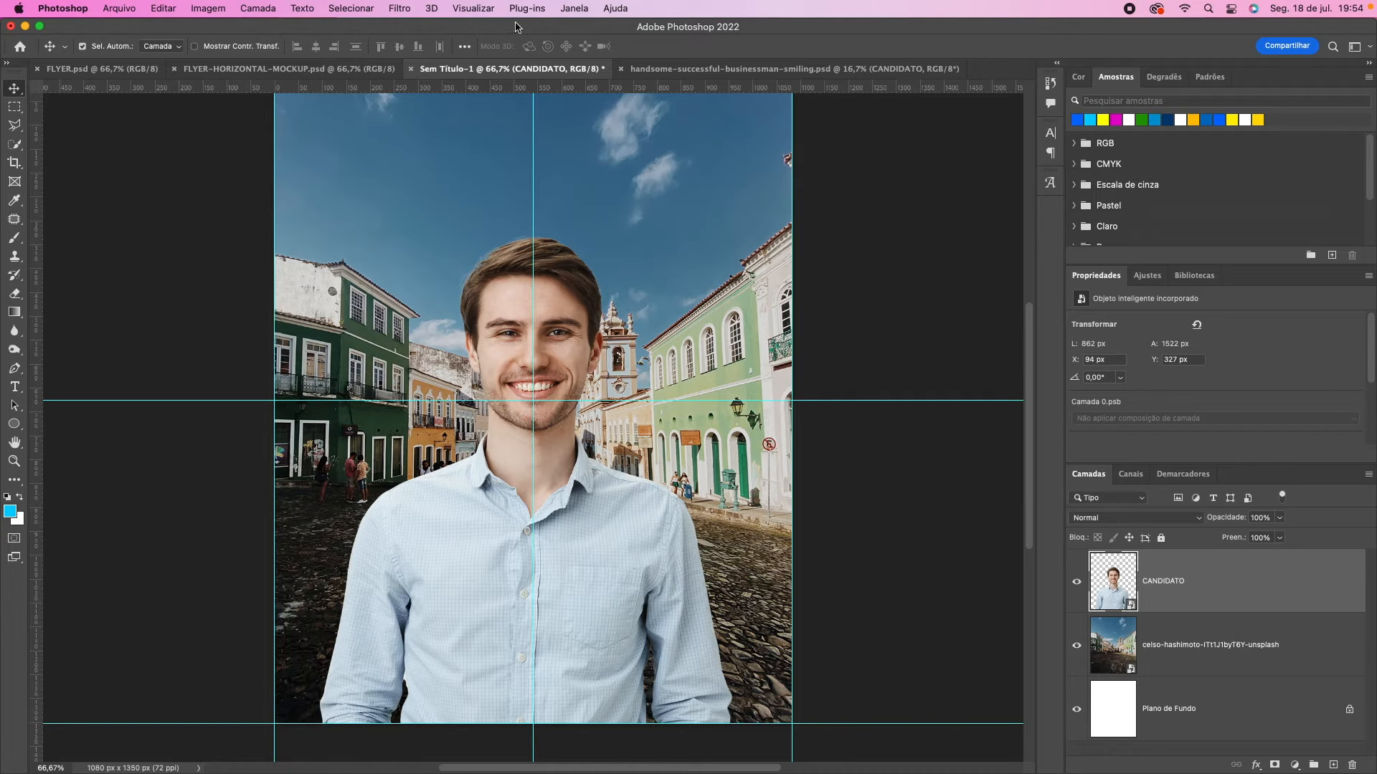
# Step: Open LOGOPOLITICA.psd from the FLYER POLITICA folder in Finder as a new Photoshop document
pyautogui.moveTo(515, 27); pyautogui.dragTo(515, 133)
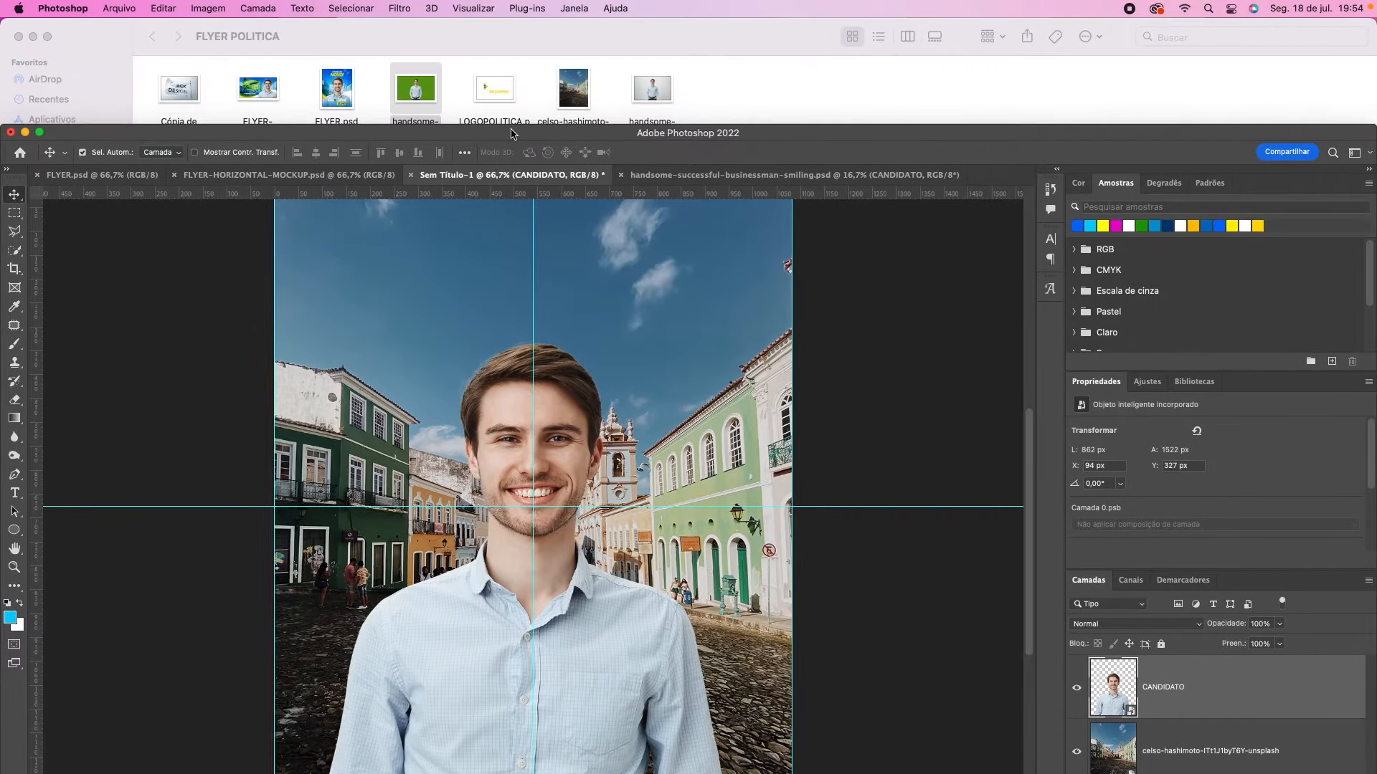
pyautogui.doubleClick(494, 95)
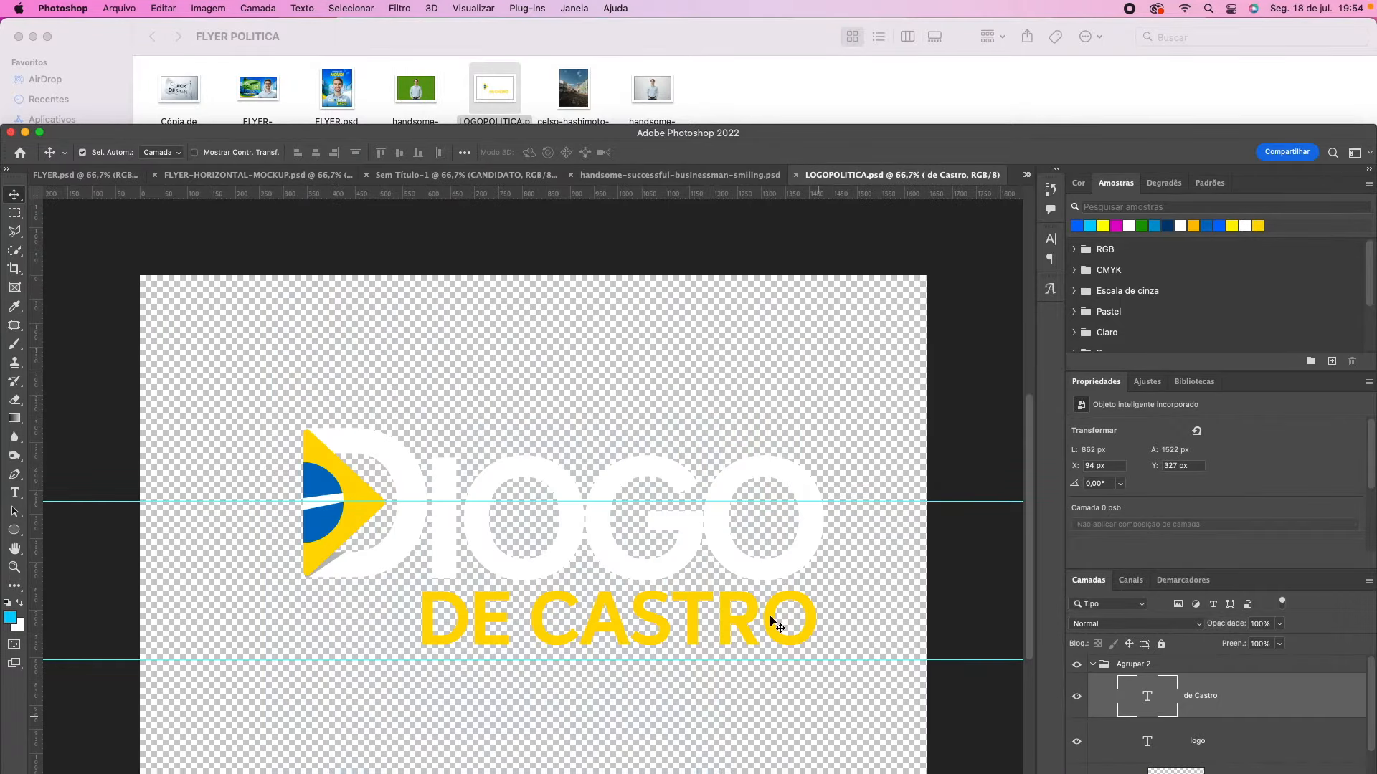
pyautogui.moveTo(584, 136); pyautogui.dragTo(585, 3)
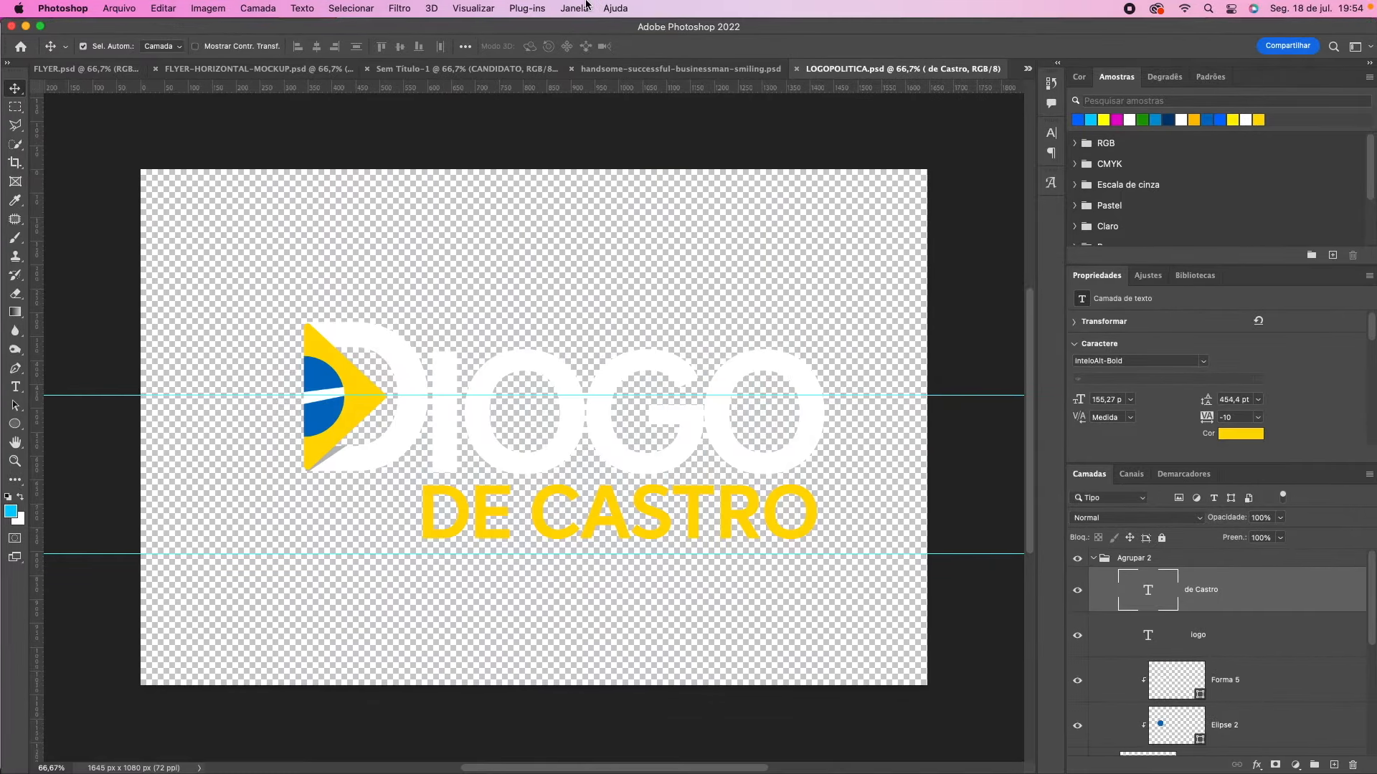
# Step: Hide the Agrupar 2 group and show the Agrupar 1 logo group, leaving the Preenchimento de Cor 1 fill layer hidden
pyautogui.click(1093, 558)
pyautogui.click(1078, 559)
pyautogui.click(1077, 576)
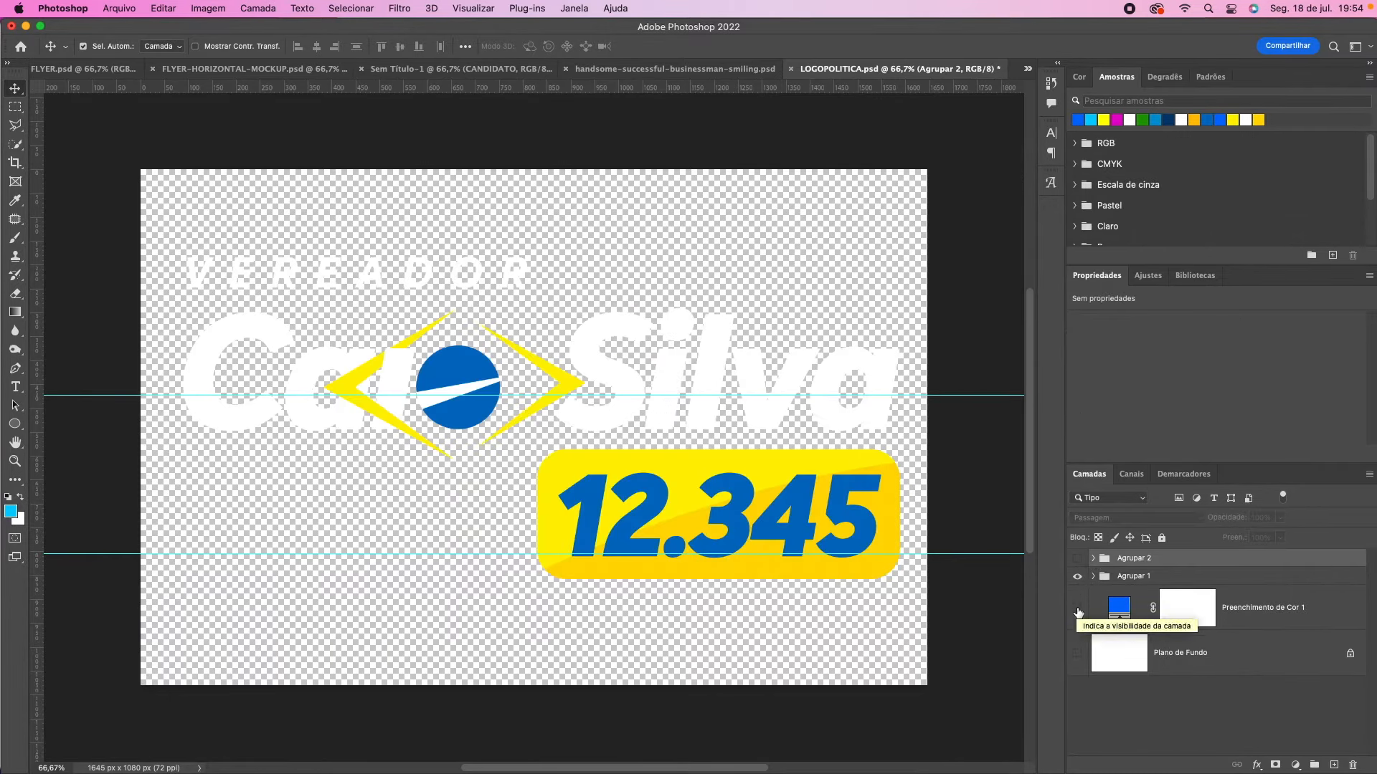
pyautogui.click(1077, 609)
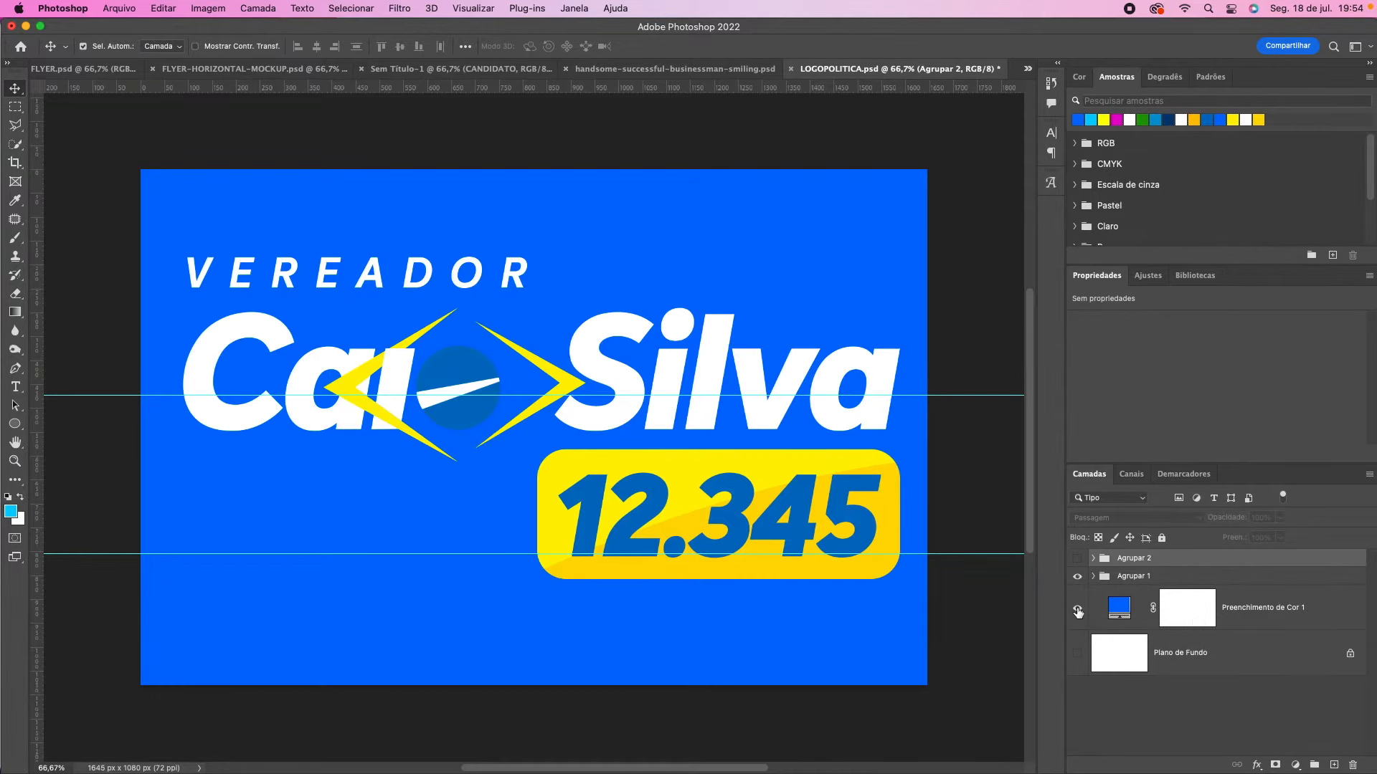
pyautogui.click(1078, 609)
# Step: Select the whole logo canvas, copy it merged, and paste it into the Sem Título-1 document
pyautogui.click(14, 107)
pyautogui.moveTo(114, 164); pyautogui.dragTo(963, 697)
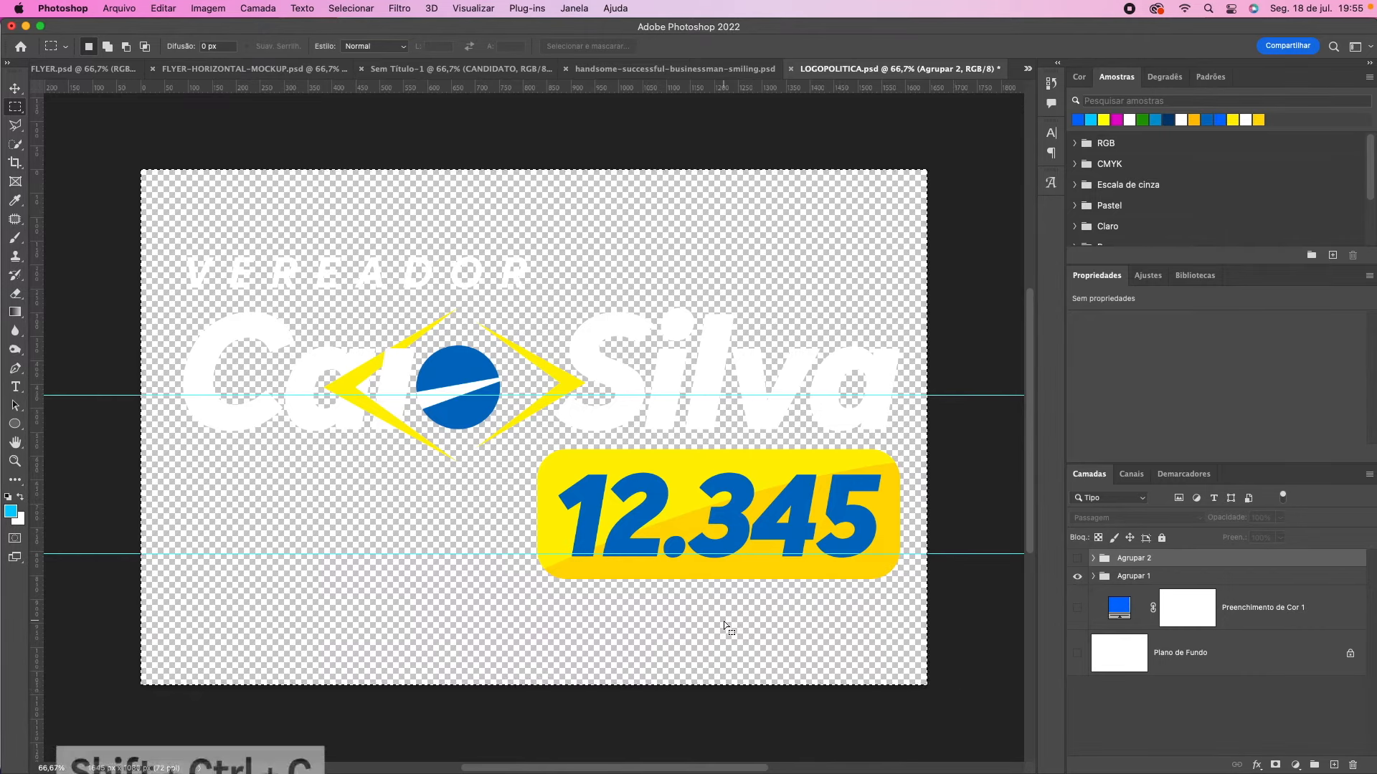
pyautogui.press('shift+super+c')
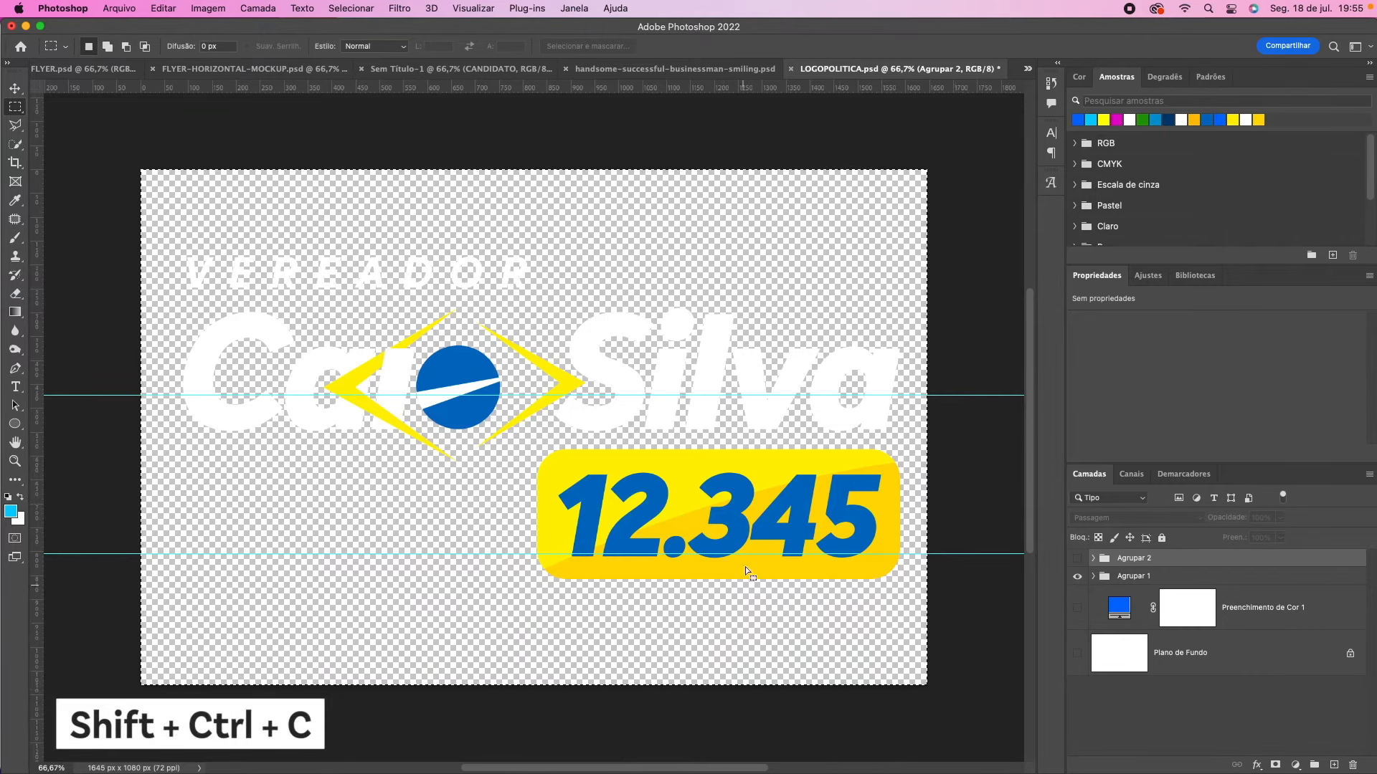
pyautogui.click(437, 69)
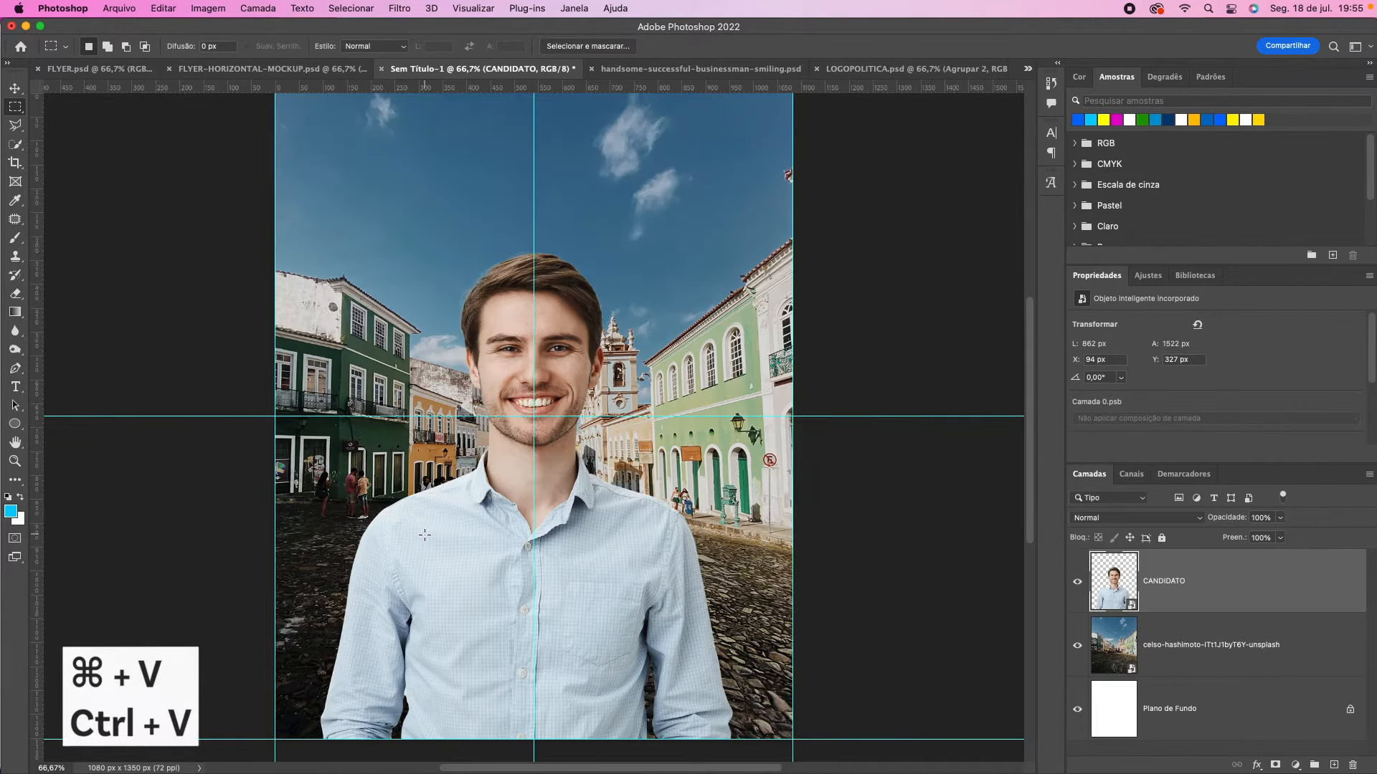
pyautogui.press('super+v')
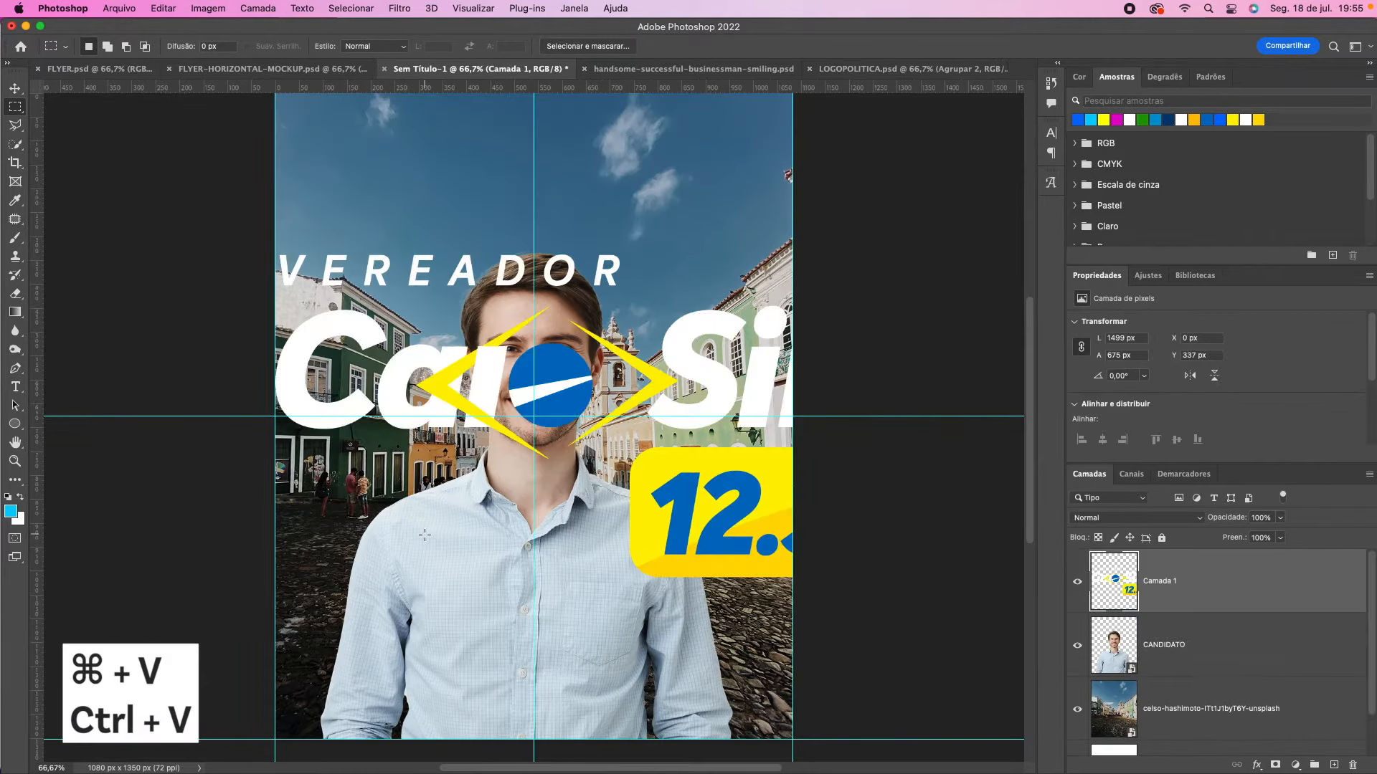
# Step: Convert the pasted logo layer to a smart object and scale it to about 554 × 250 px over the shirt at X 263, Y 963 px
pyautogui.rightClick(1202, 572)
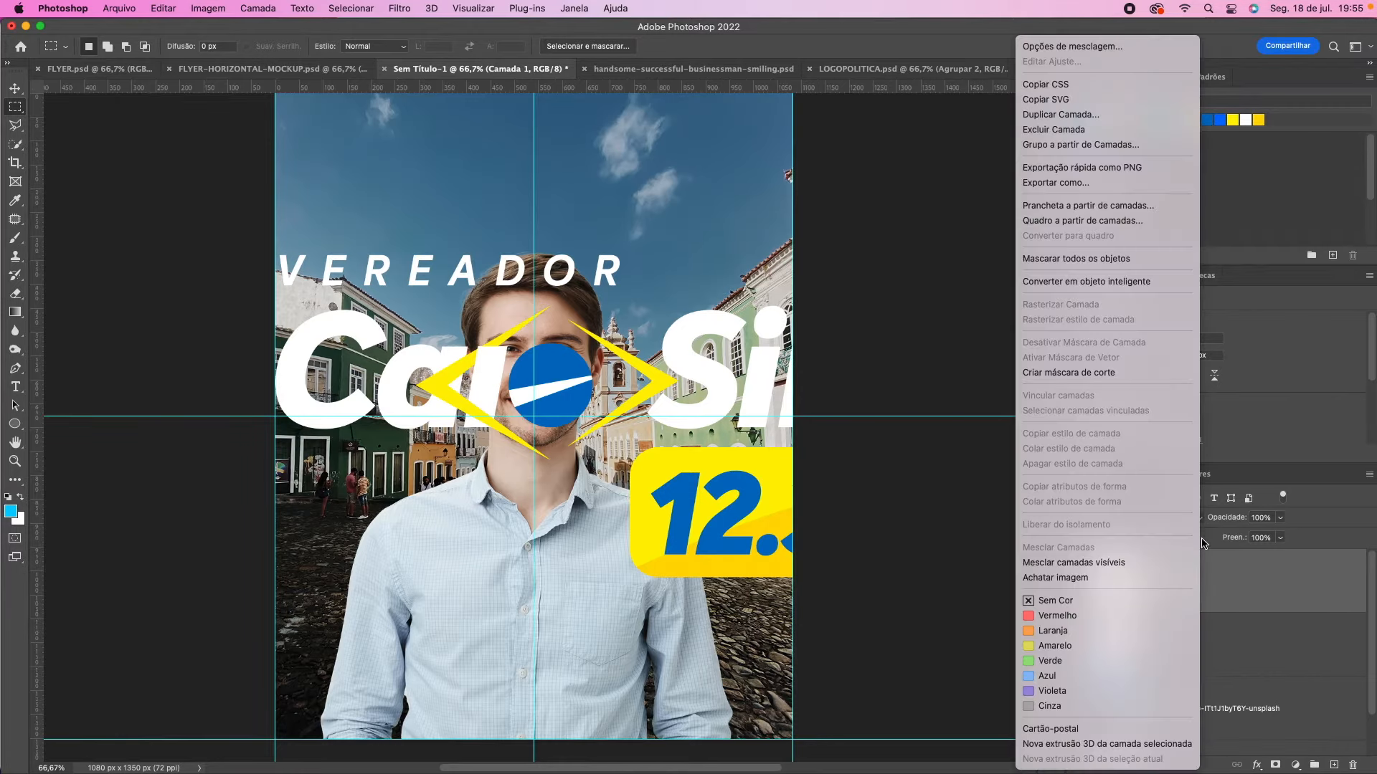
pyautogui.click(1115, 282)
pyautogui.press('super+t')
pyautogui.moveTo(993, 417); pyautogui.dragTo(740, 416)
pyautogui.moveTo(271, 417); pyautogui.dragTo(380, 417)
pyautogui.moveTo(636, 468); pyautogui.dragTo(610, 611)
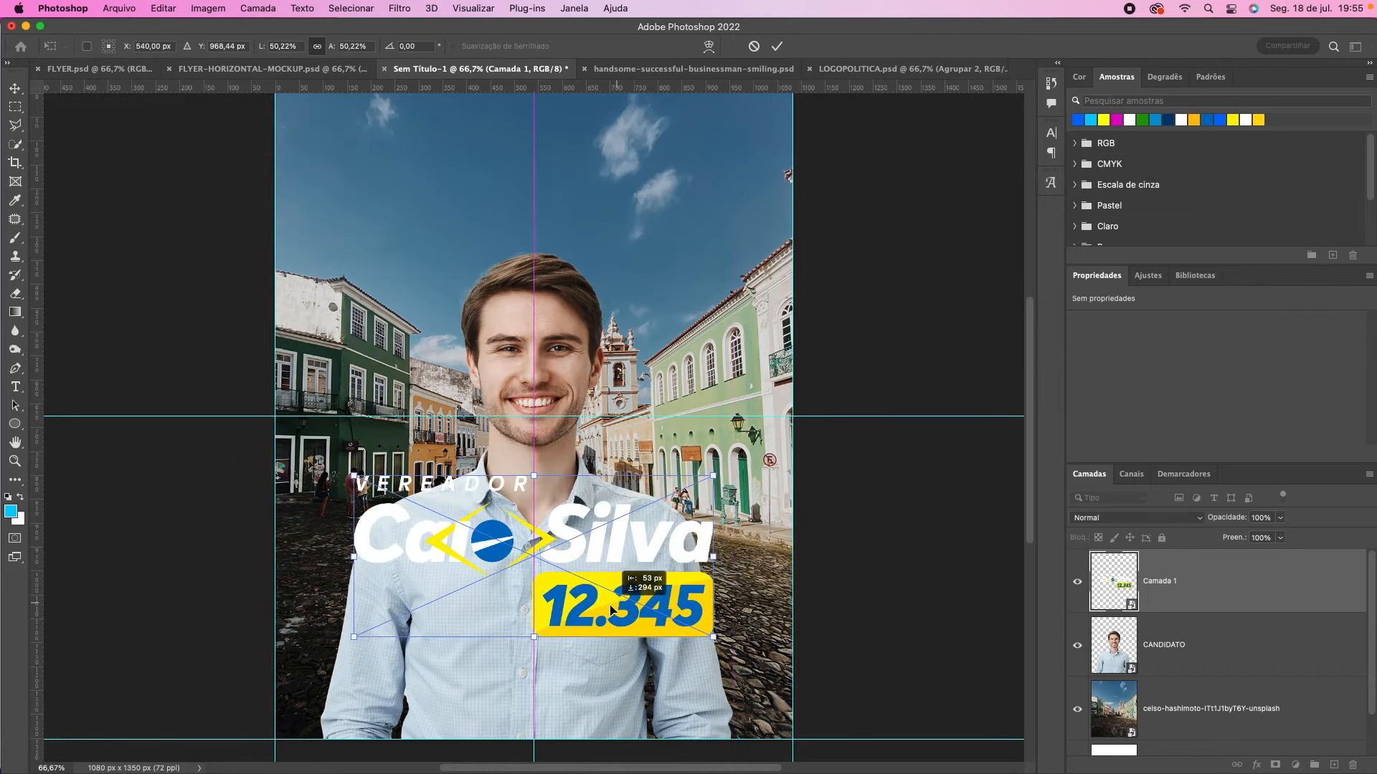
pyautogui.moveTo(715, 555); pyautogui.dragTo(649, 557)
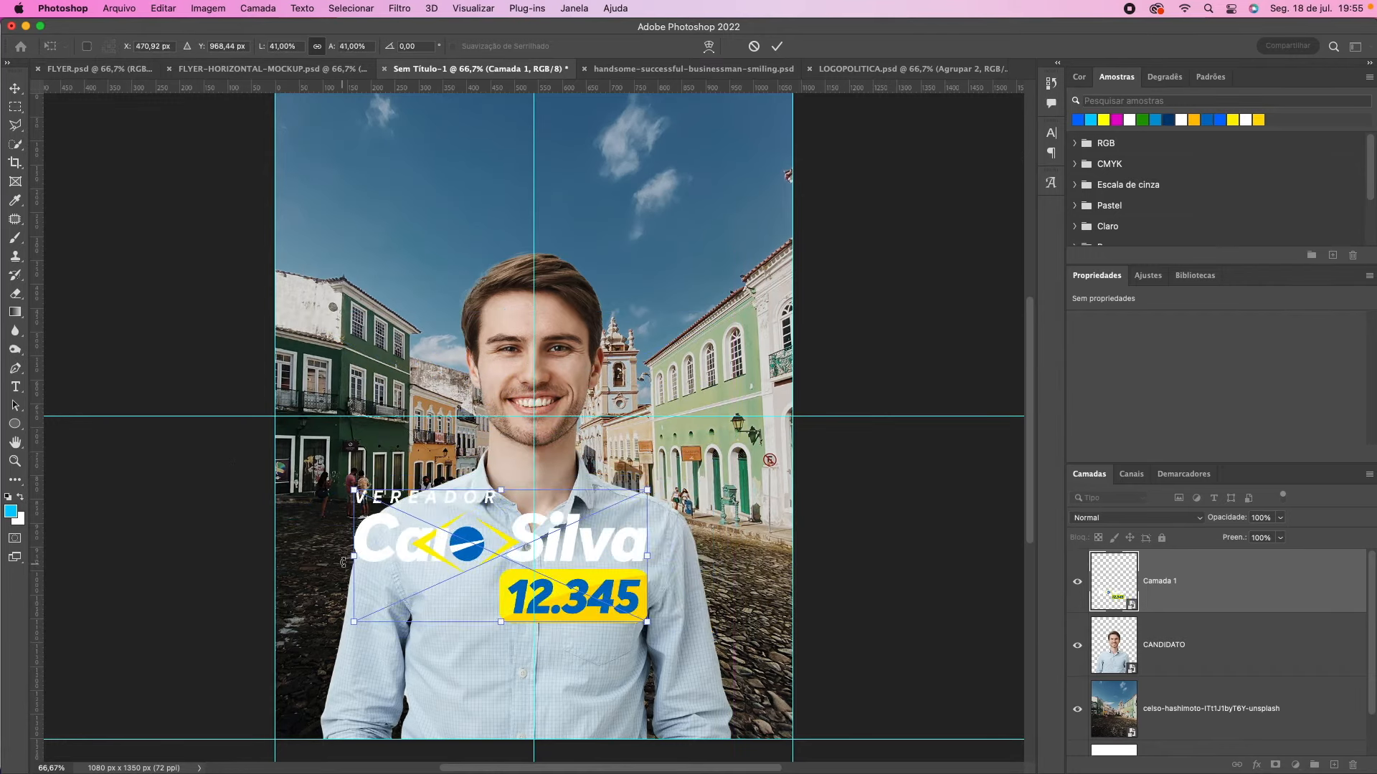
pyautogui.moveTo(354, 556); pyautogui.dragTo(402, 561)
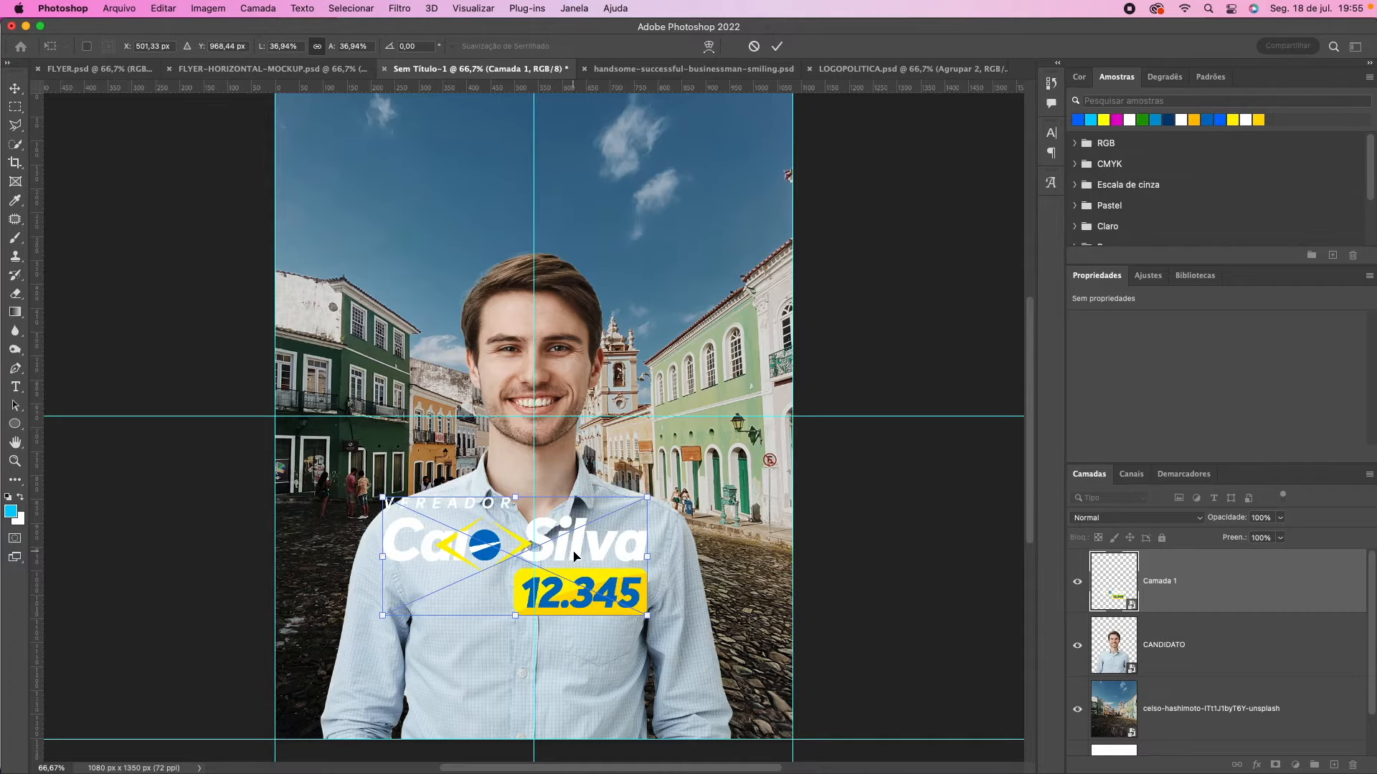
pyautogui.moveTo(578, 554); pyautogui.dragTo(602, 608)
pyautogui.press('Return')
pyautogui.press('m')
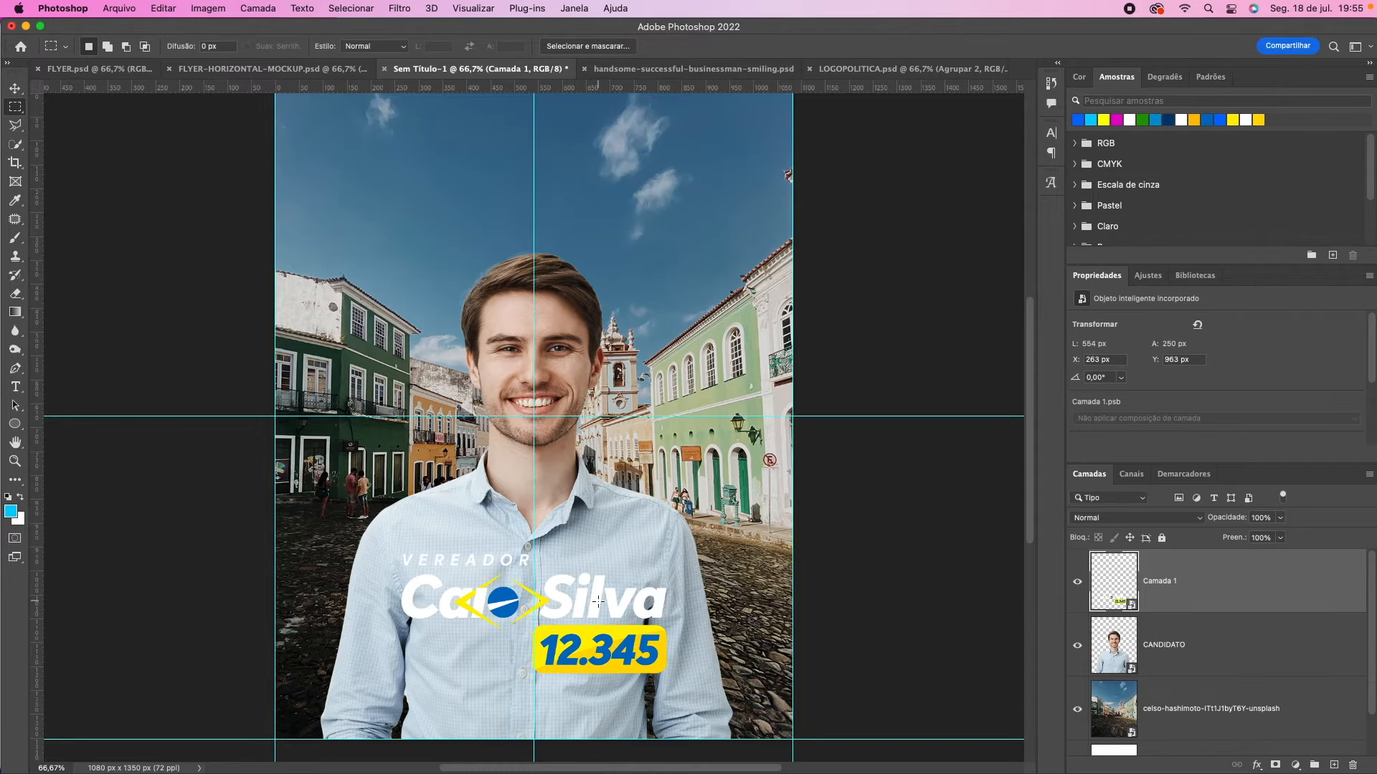
# Step: Examine the layers inside the Agrupar 1 group of LOGOPOLITICA.psd and return to the Sem Título-1 document
pyautogui.click(861, 69)
pyautogui.hotkey('ctrl', 'a')
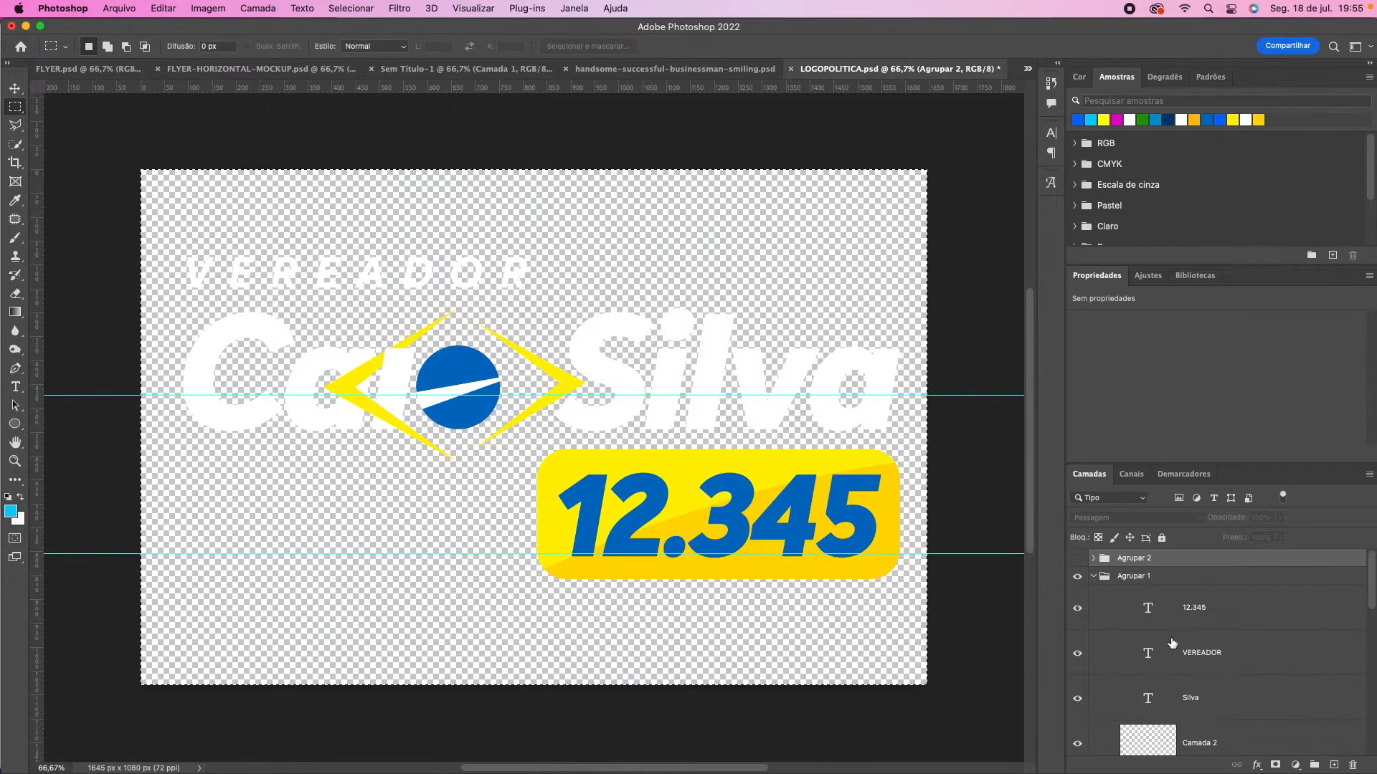
pyautogui.click(1093, 576)
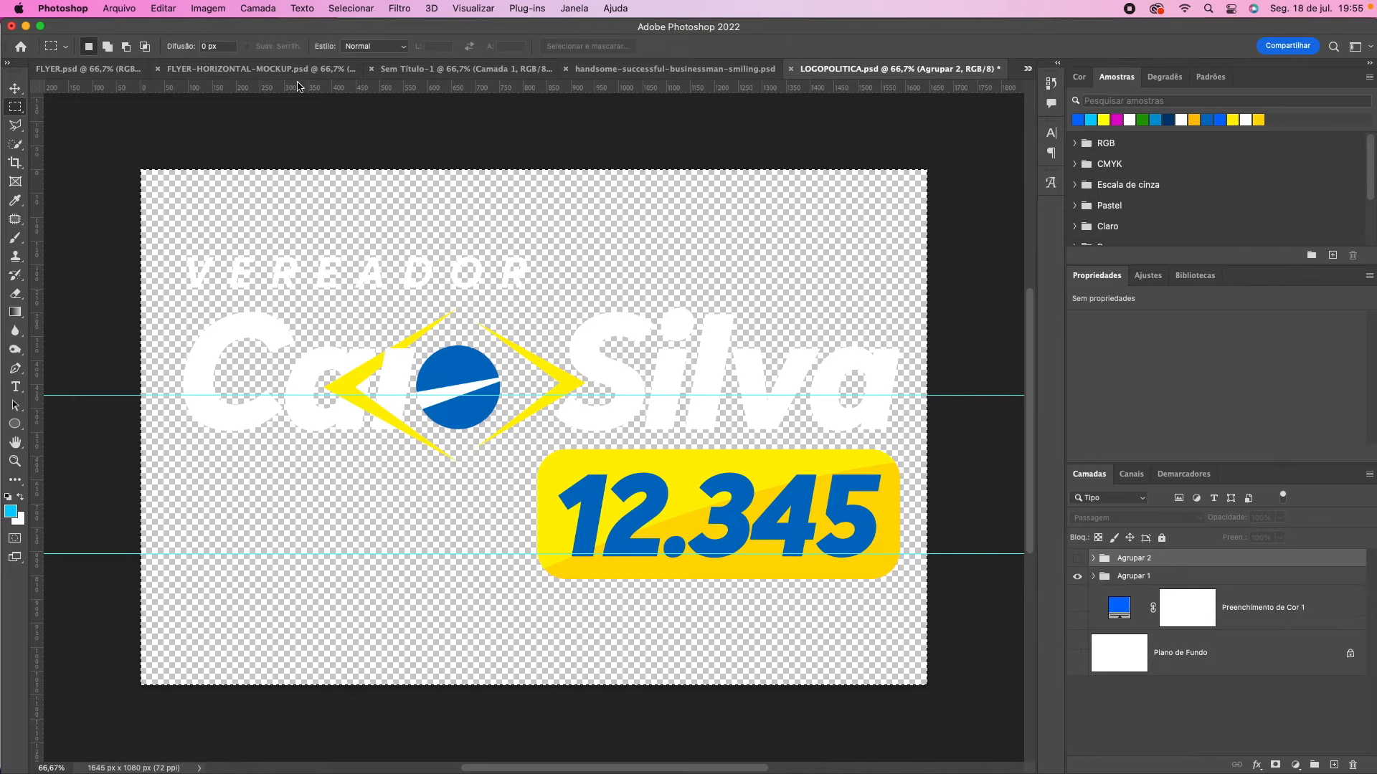
pyautogui.click(433, 69)
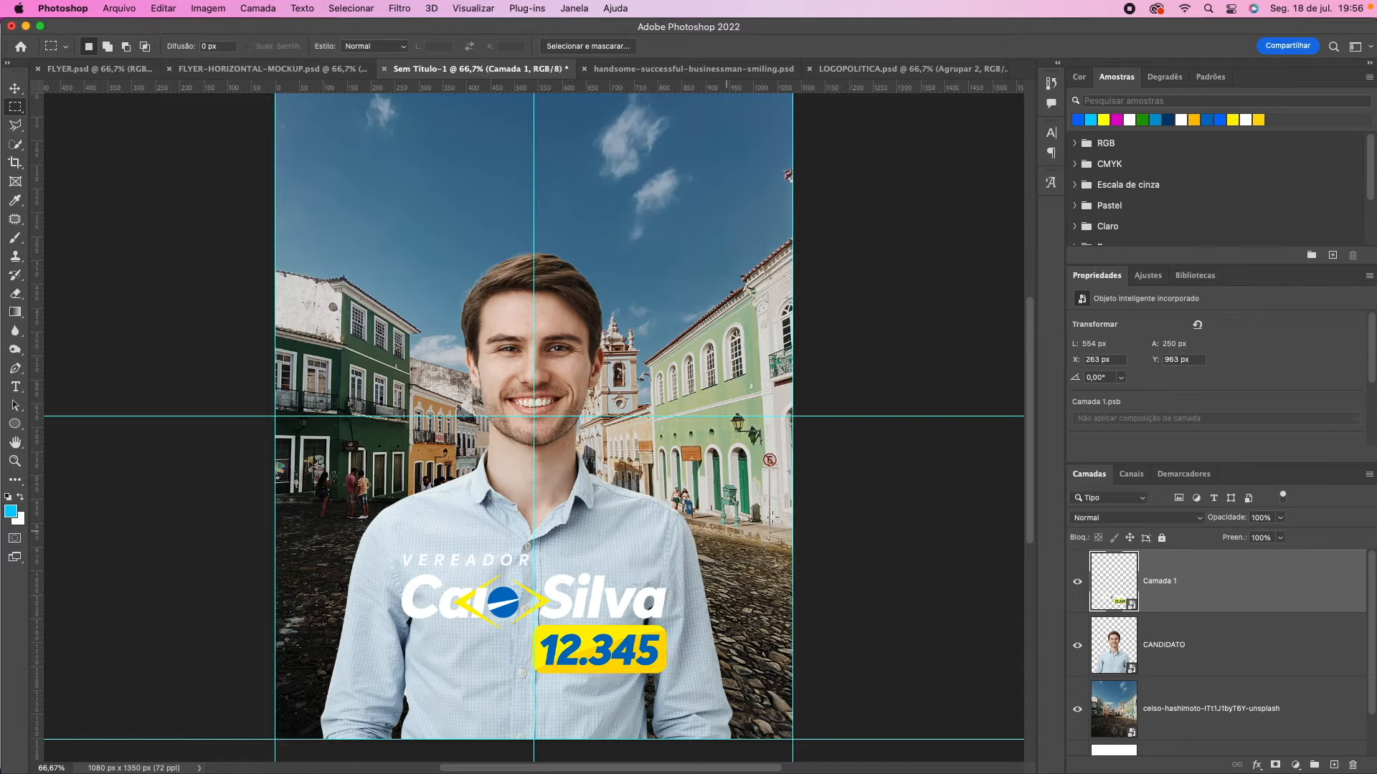
# Step: Move the logo layer straight down on the shirt to Y 1002 px
pyautogui.click(15, 87)
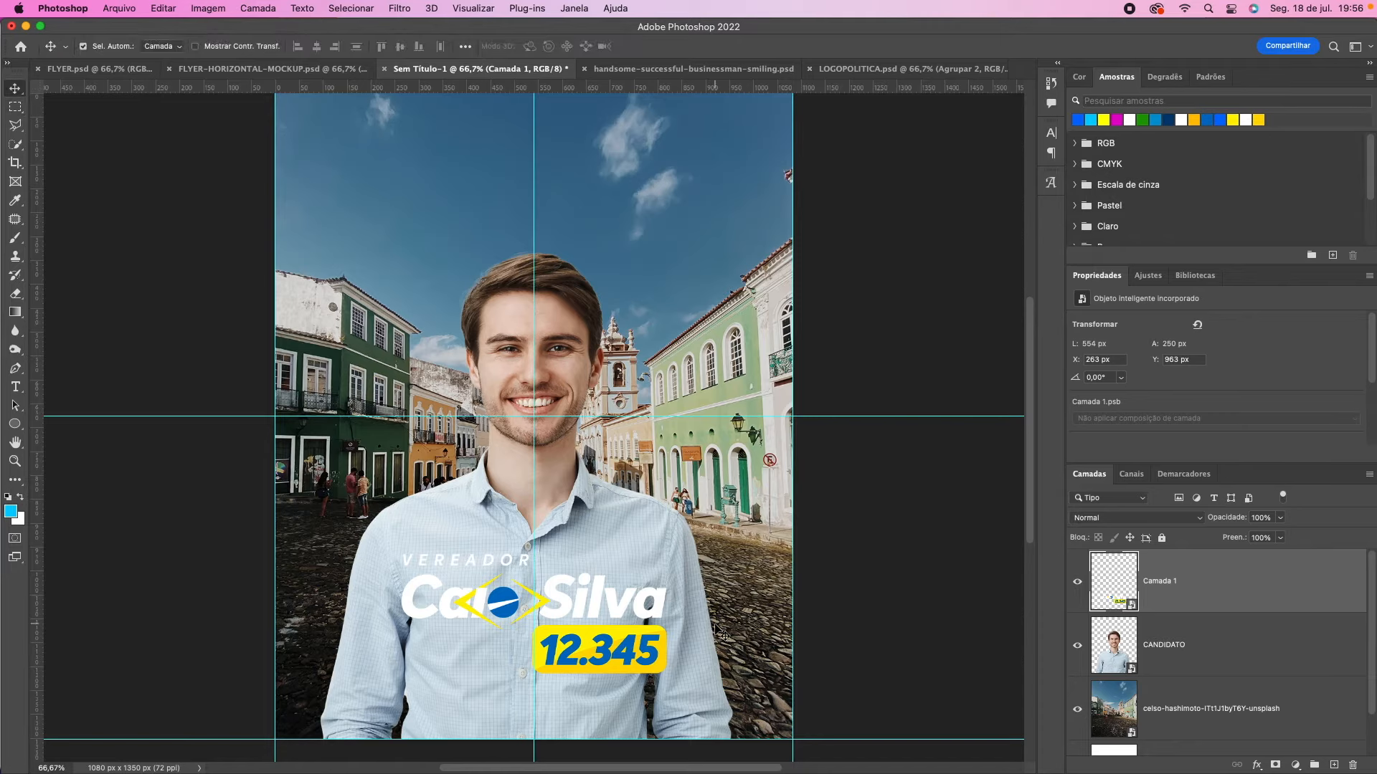
pyautogui.press('super+t')
pyautogui.moveTo(608, 603); pyautogui.dragTo(608, 621)
pyautogui.press('Return')
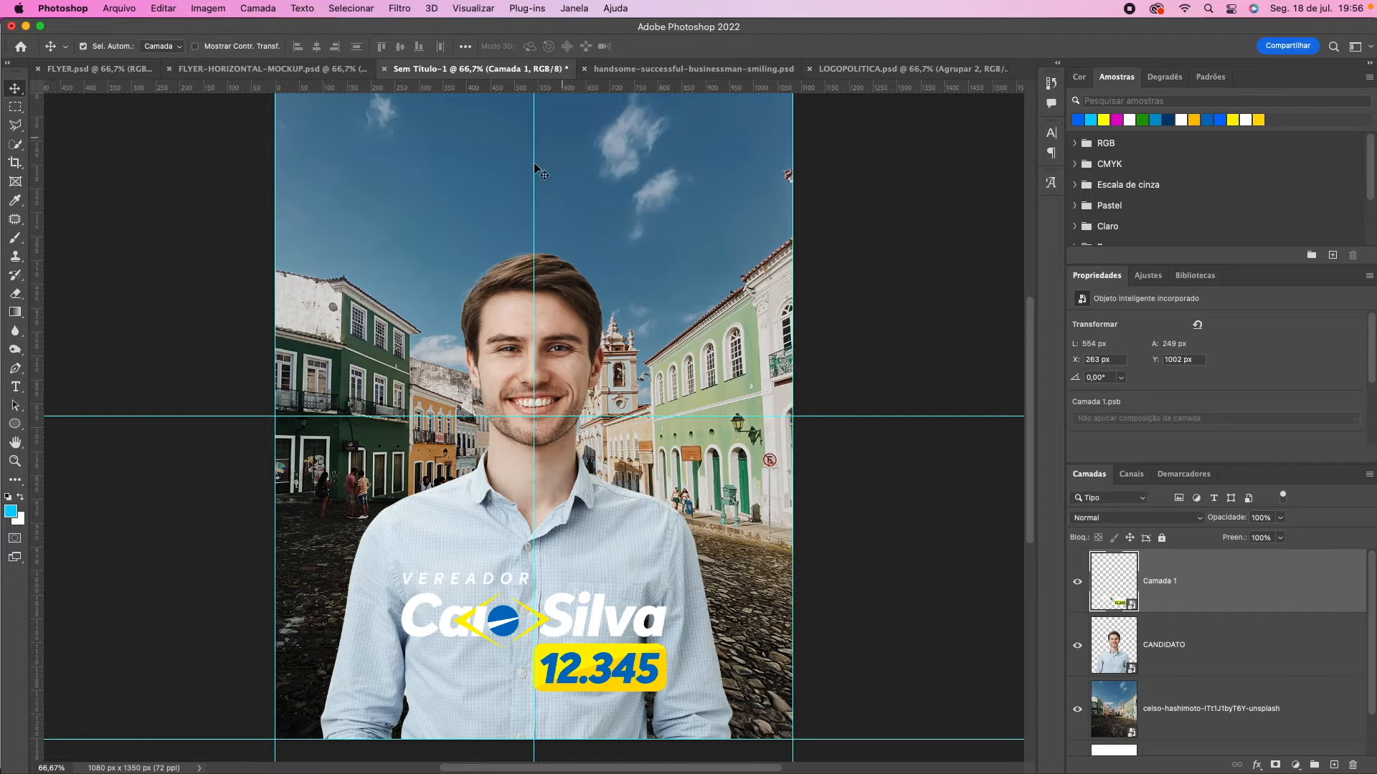
# Step: Select the celso-hashimoto street photo layer and hide the guides
pyautogui.scroll(3, 608, 404)
pyautogui.scroll(-3, 607, 404)
pyautogui.click(608, 404)
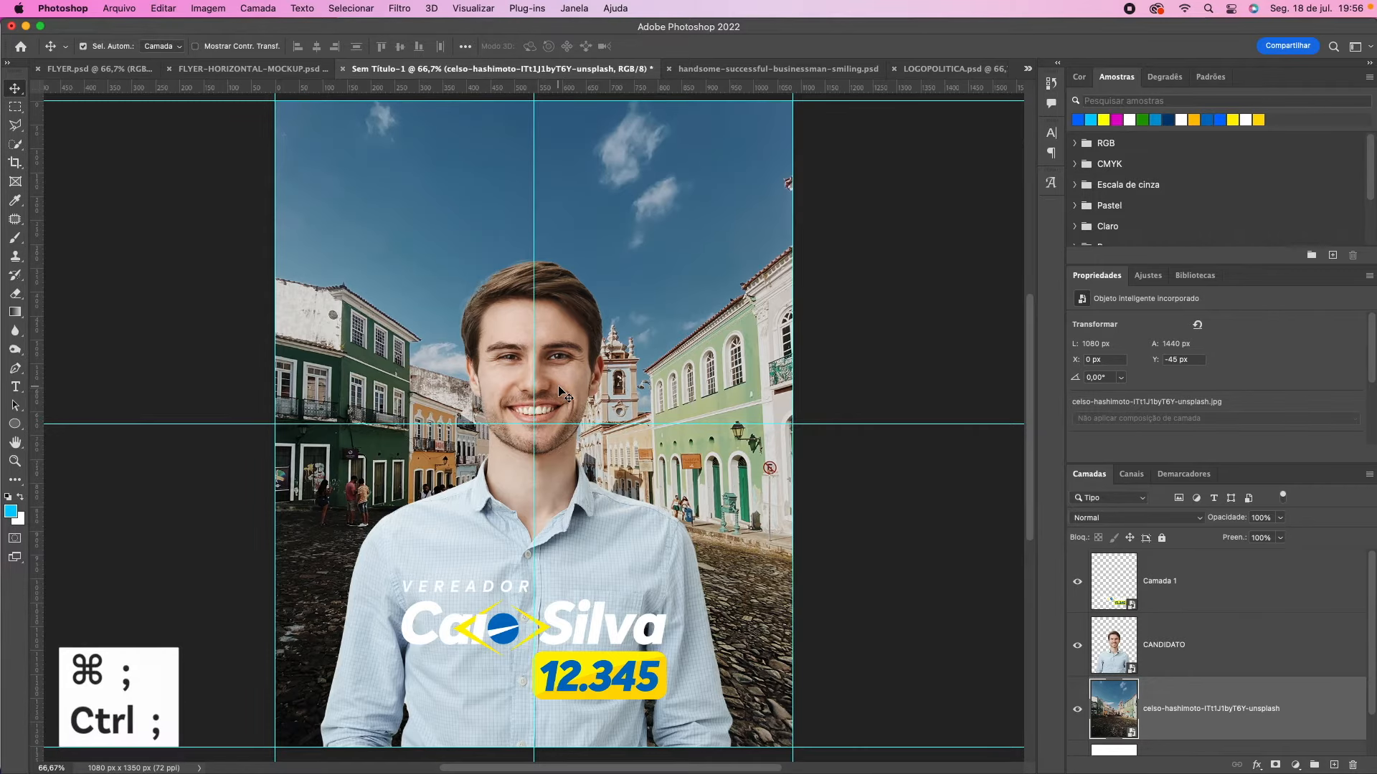
pyautogui.press('super+semicolon')
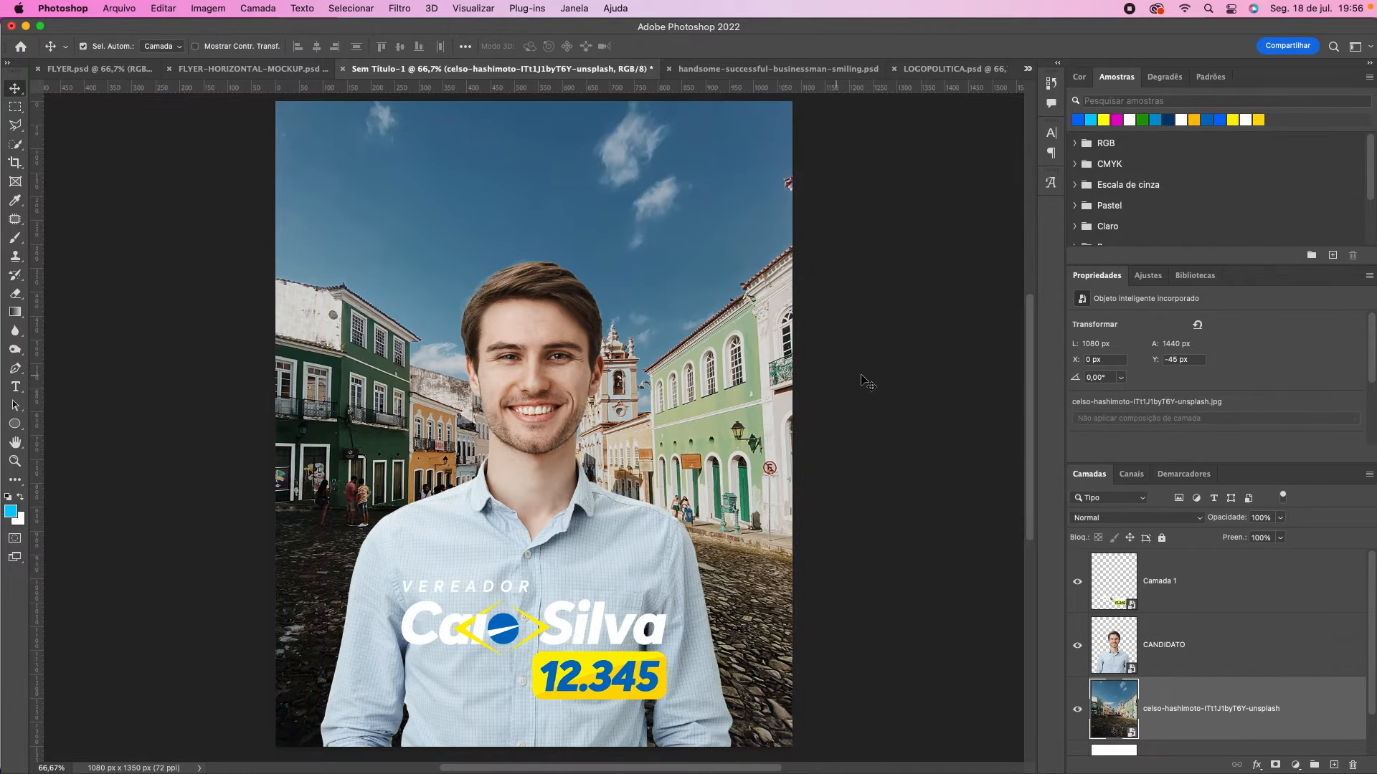
# Step: Add a Hue/Saturation adjustment layer above the street photo and set its saturation to +46
pyautogui.click(1148, 277)
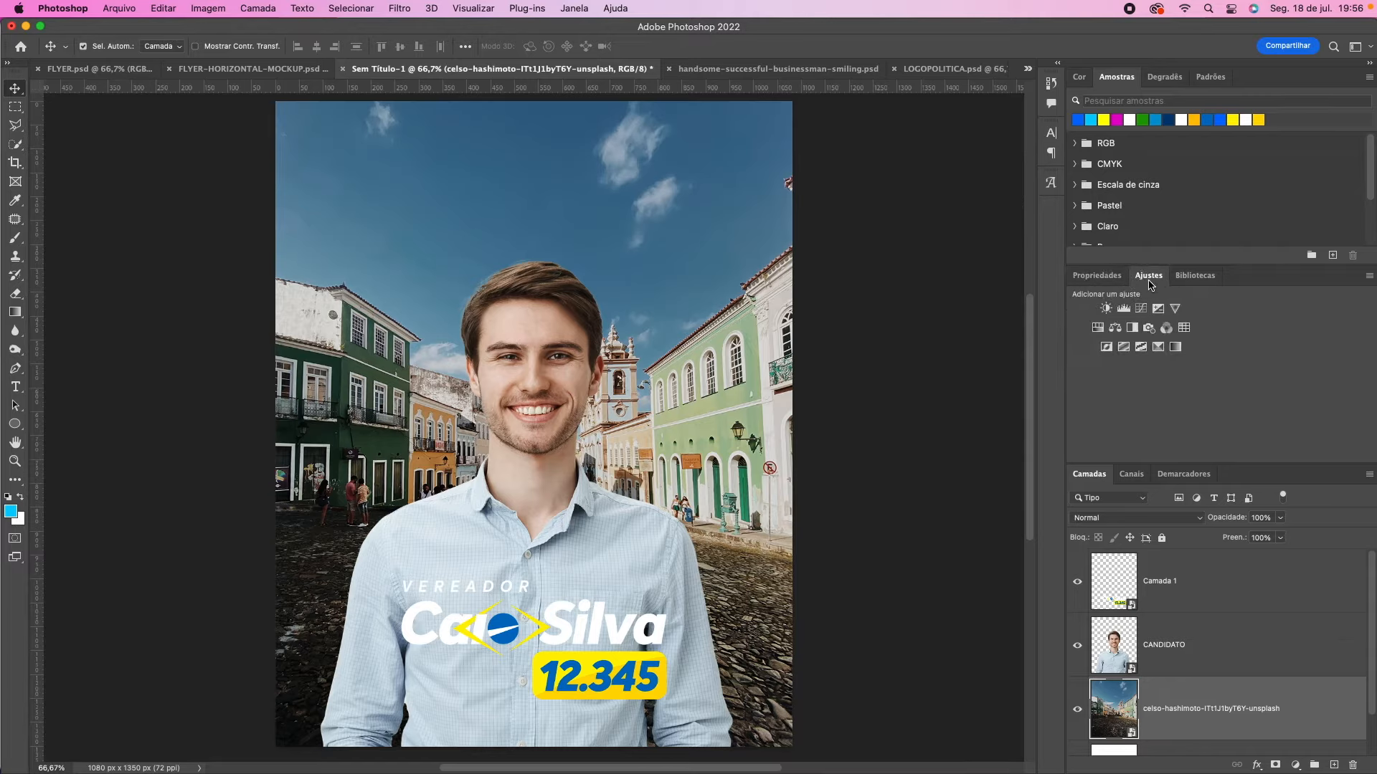
pyautogui.click(570, 8)
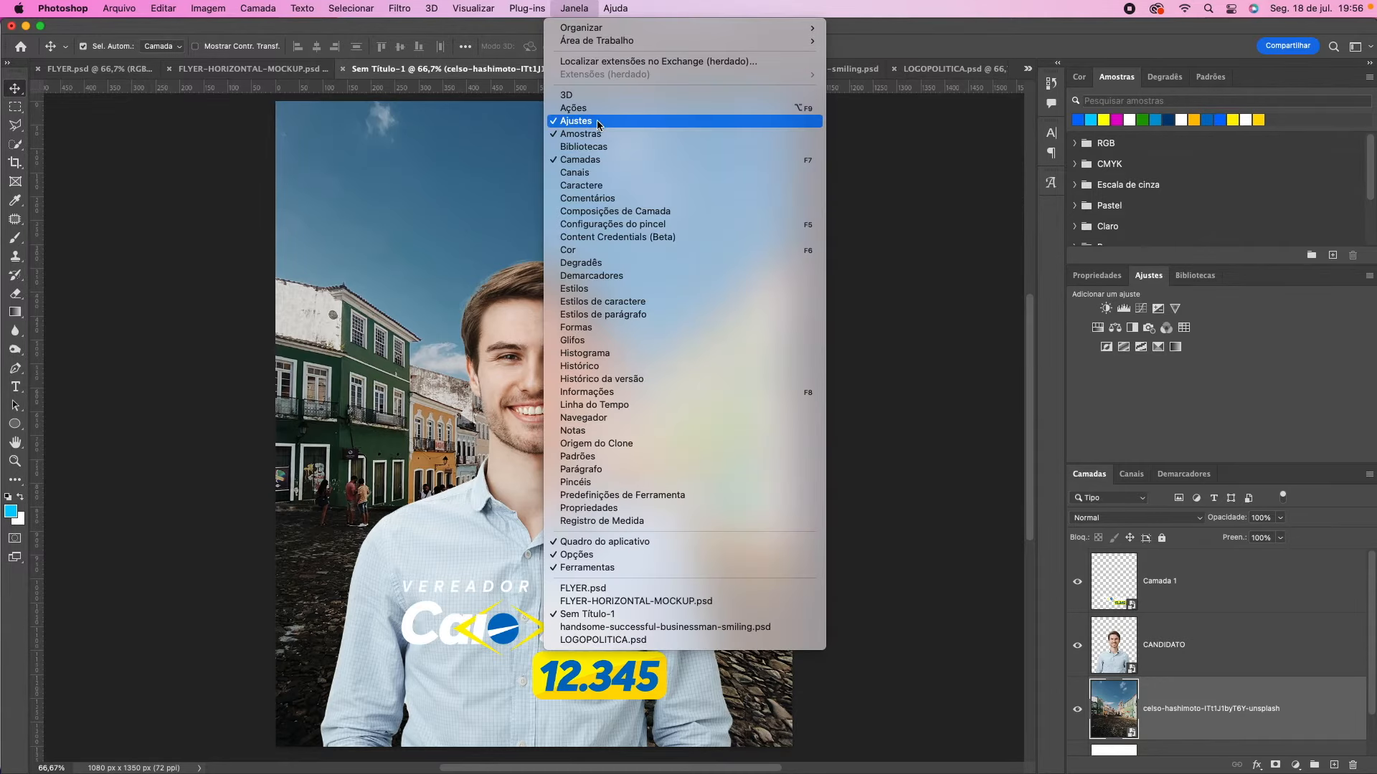
pyautogui.click(1172, 696)
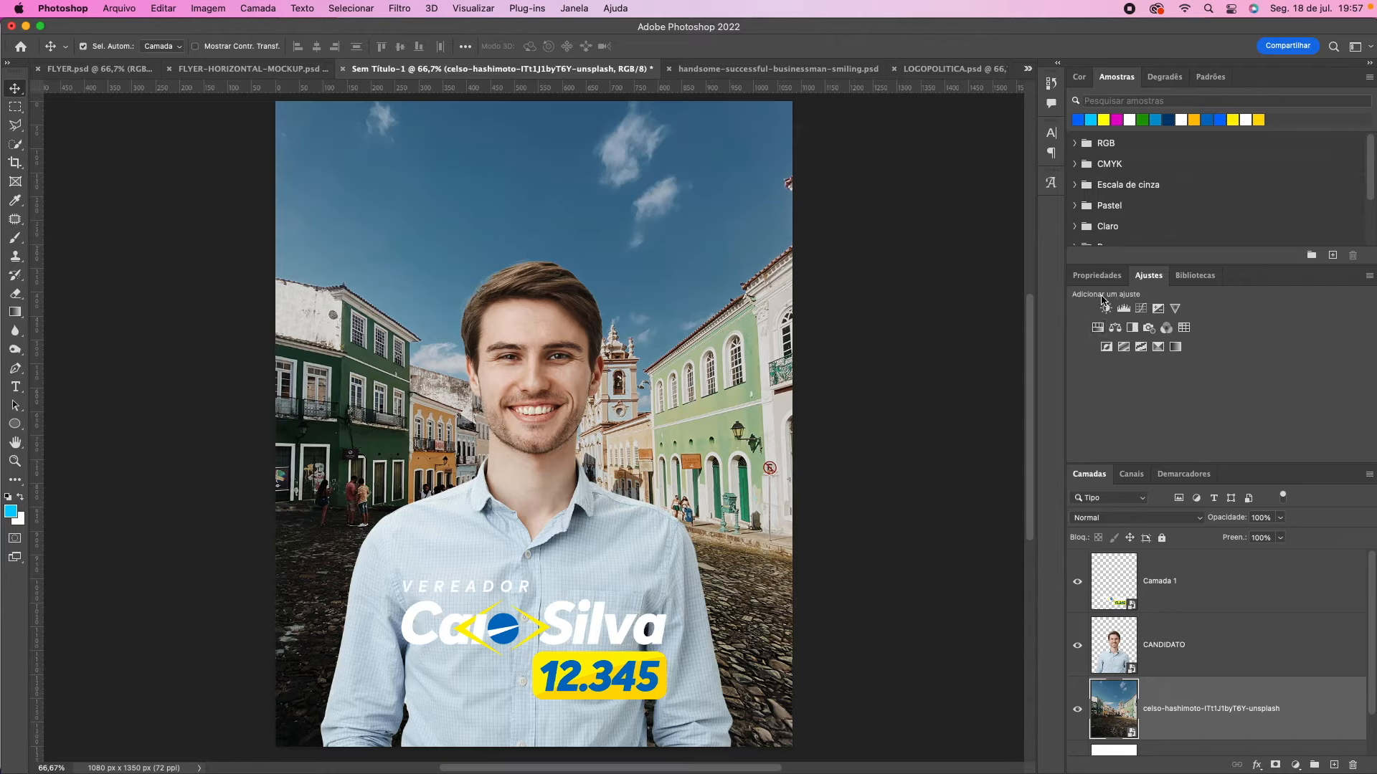
pyautogui.click(1098, 328)
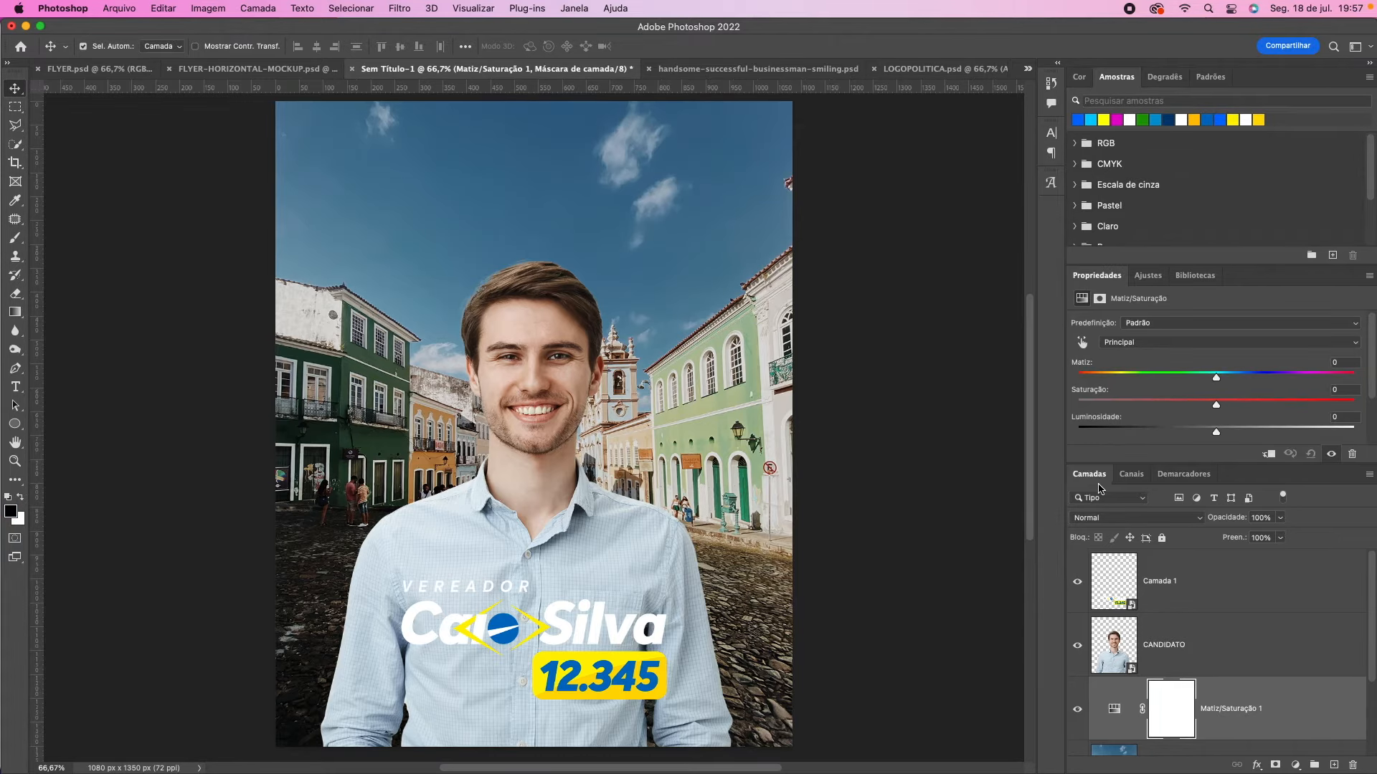
pyautogui.moveTo(1217, 408); pyautogui.dragTo(1276, 406)
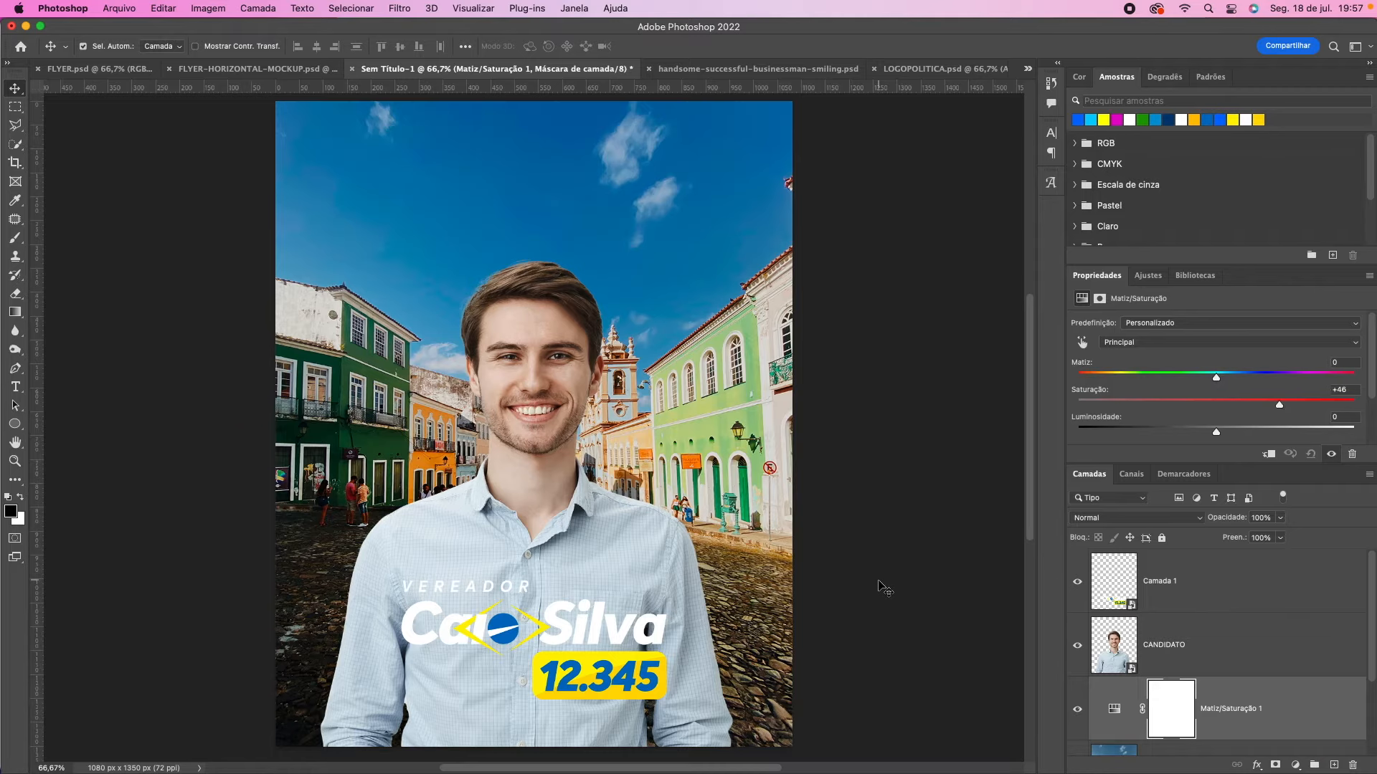
# Step: Clip the Matiz/Saturação 1 adjustment layer to the street photo layer beneath it
pyautogui.scroll(-3, 1229, 698)
pyautogui.scroll(2, 1229, 697)
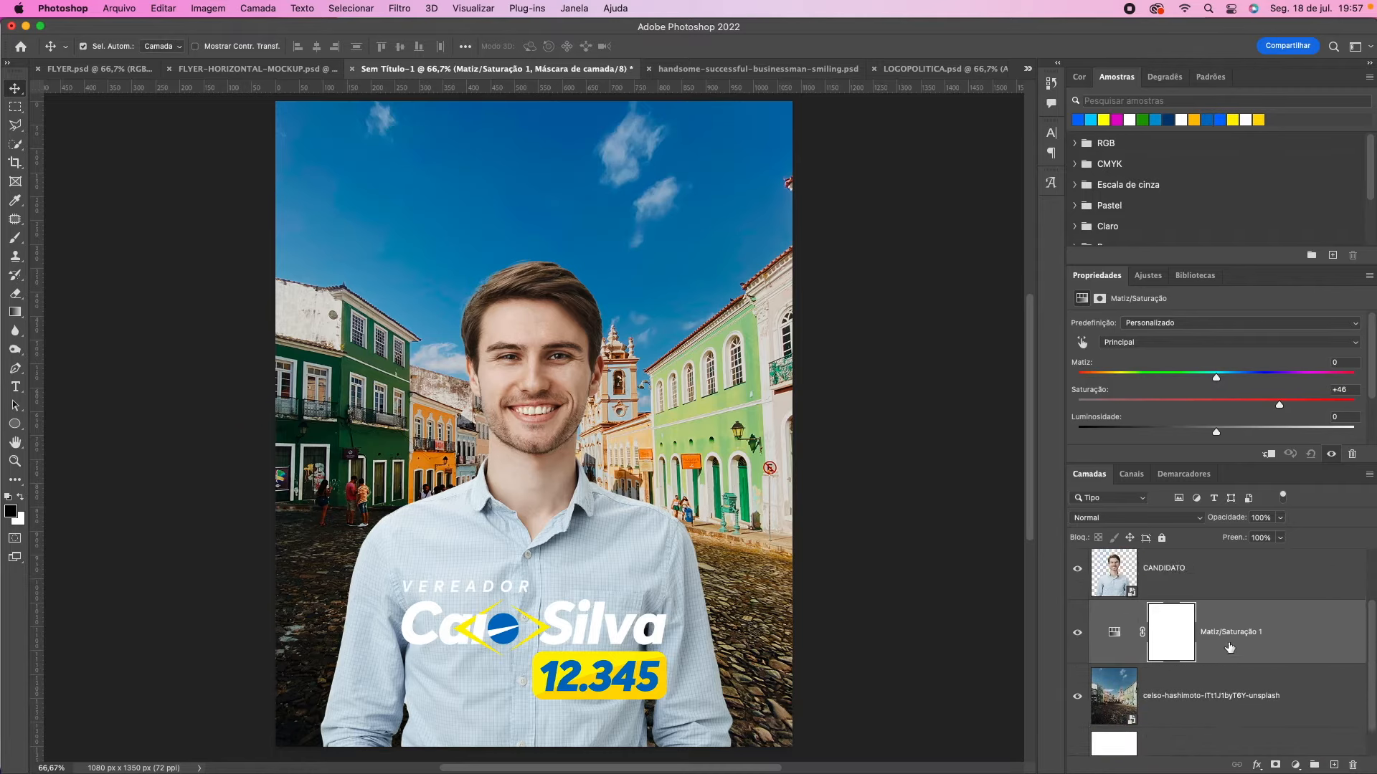
pyautogui.click(1270, 458)
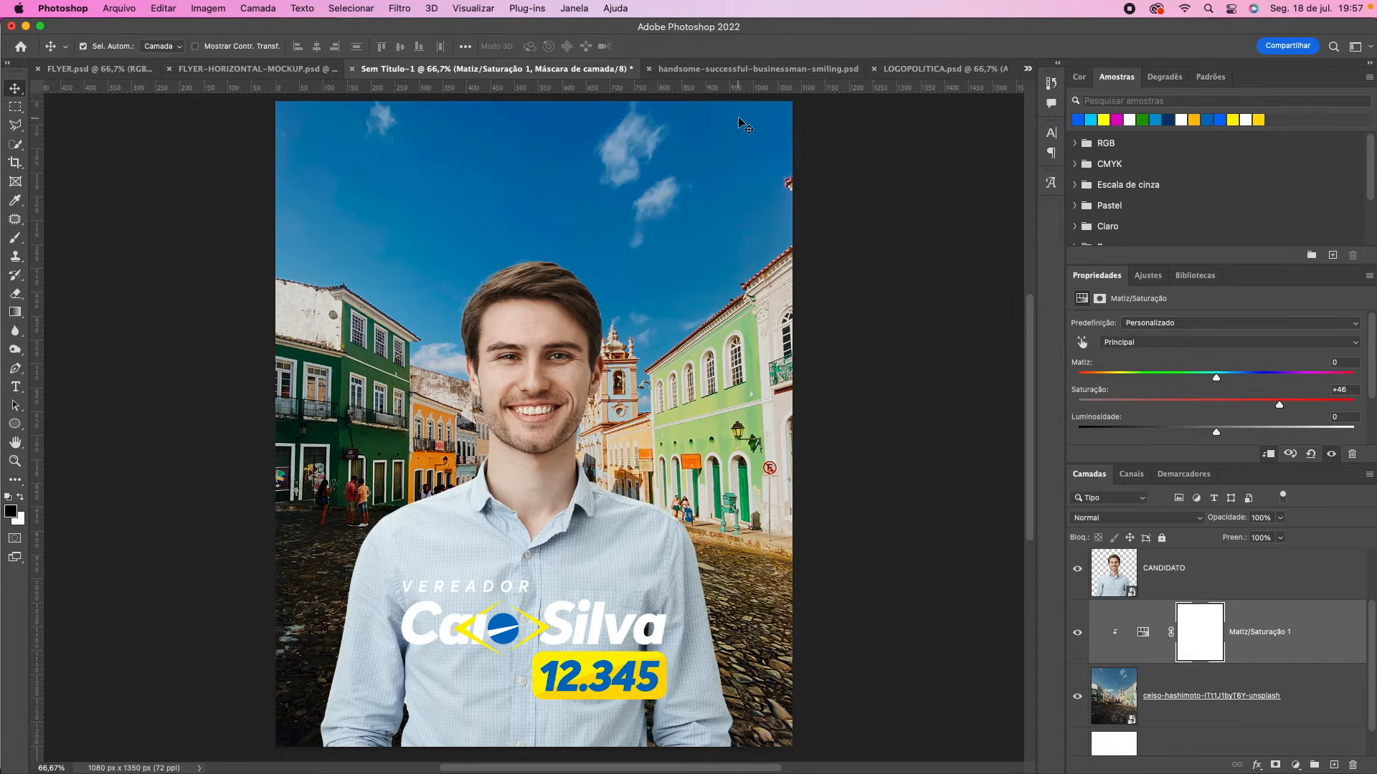
# Step: Compare with the finished design in FLYER.psd and return to the Sem Título-1 document
pyautogui.click(74, 74)
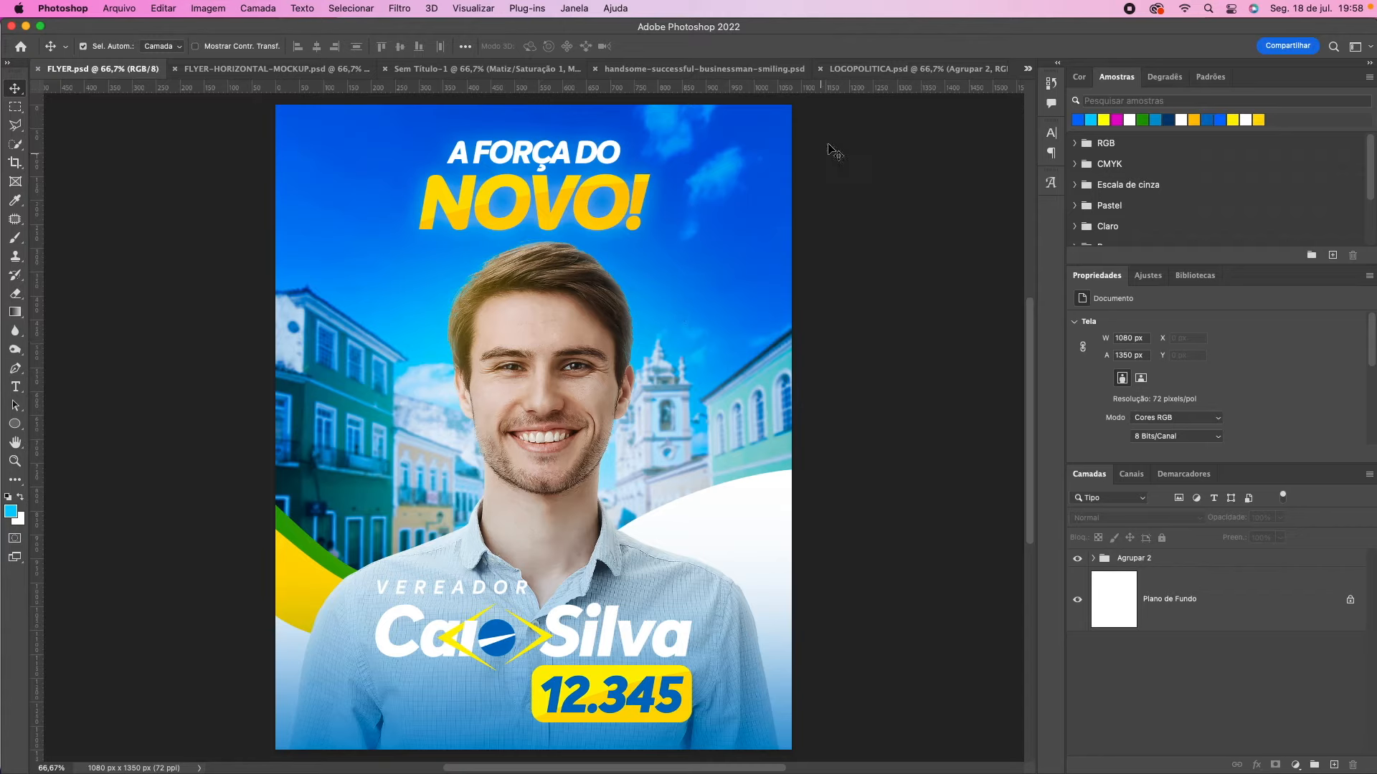
pyautogui.click(485, 69)
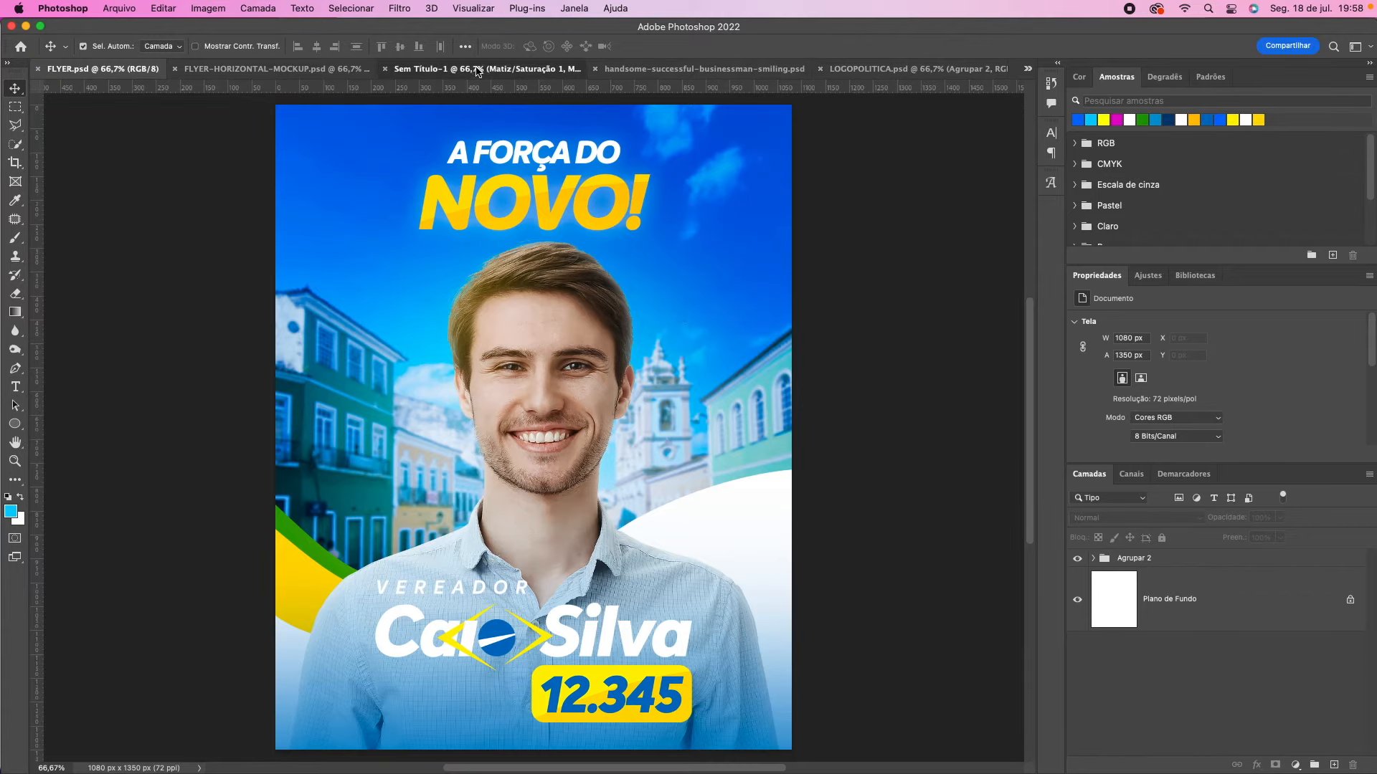
# Step: Add a solid colour fill layer above Matiz/Saturação 1, sampling the logo's blue circle and shifting it to a brighter, more saturated blue
pyautogui.scroll(-3, 1199, 661)
pyautogui.click(1207, 663)
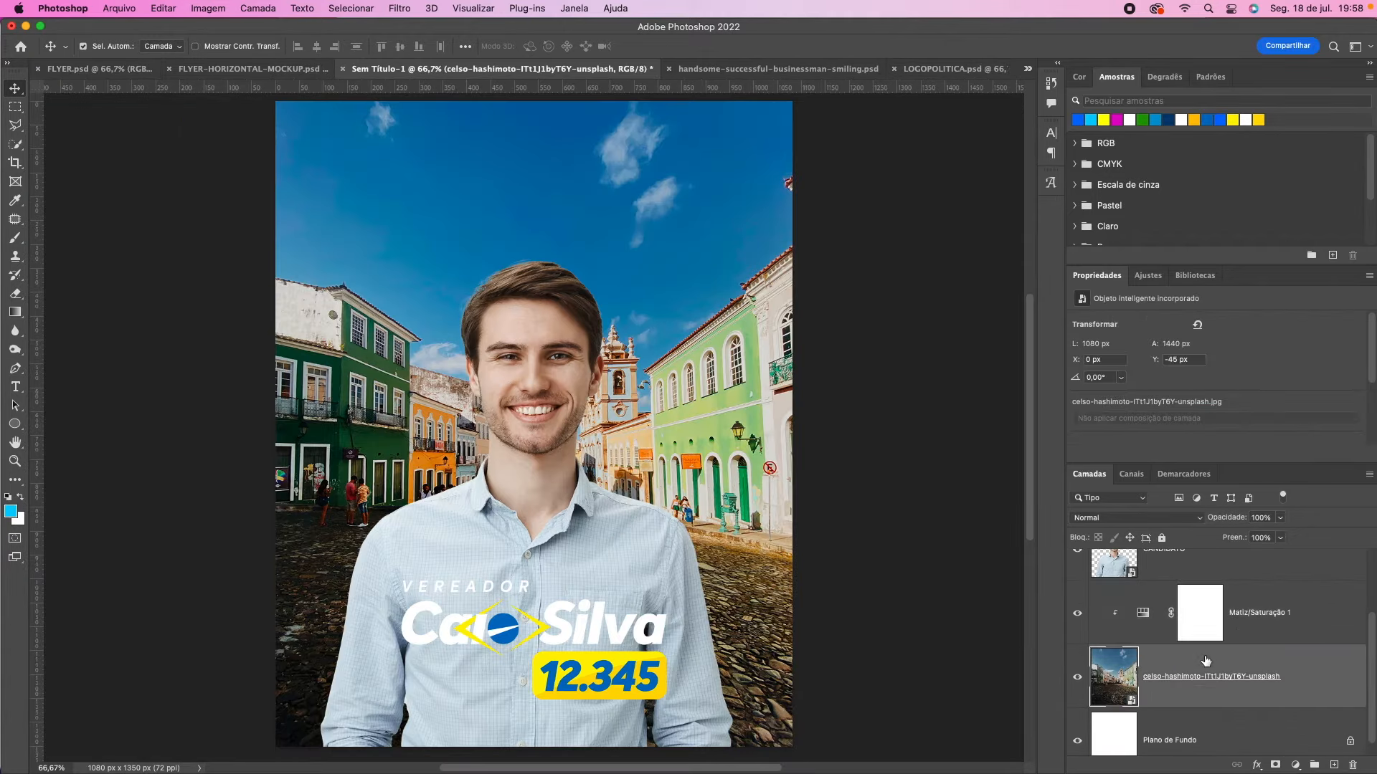
pyautogui.click(1263, 608)
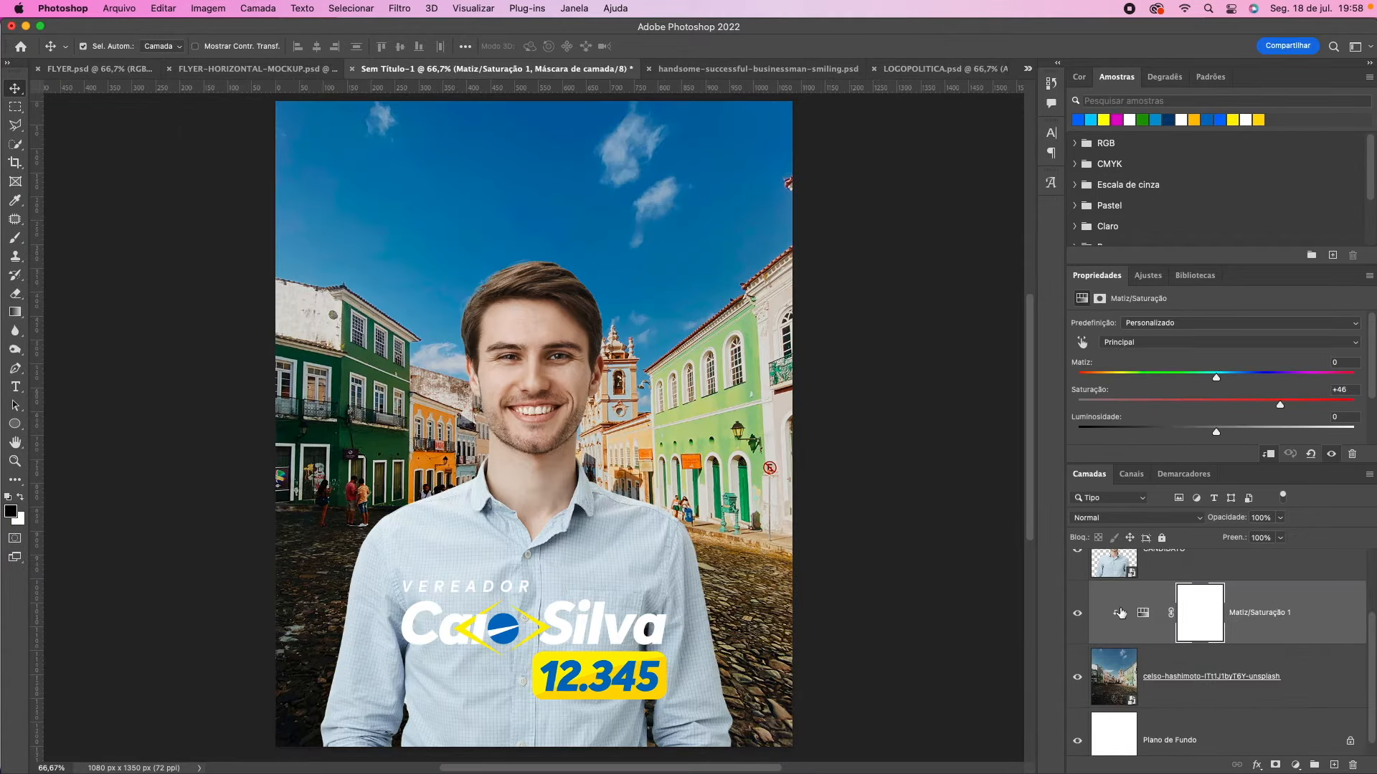
pyautogui.click(1296, 766)
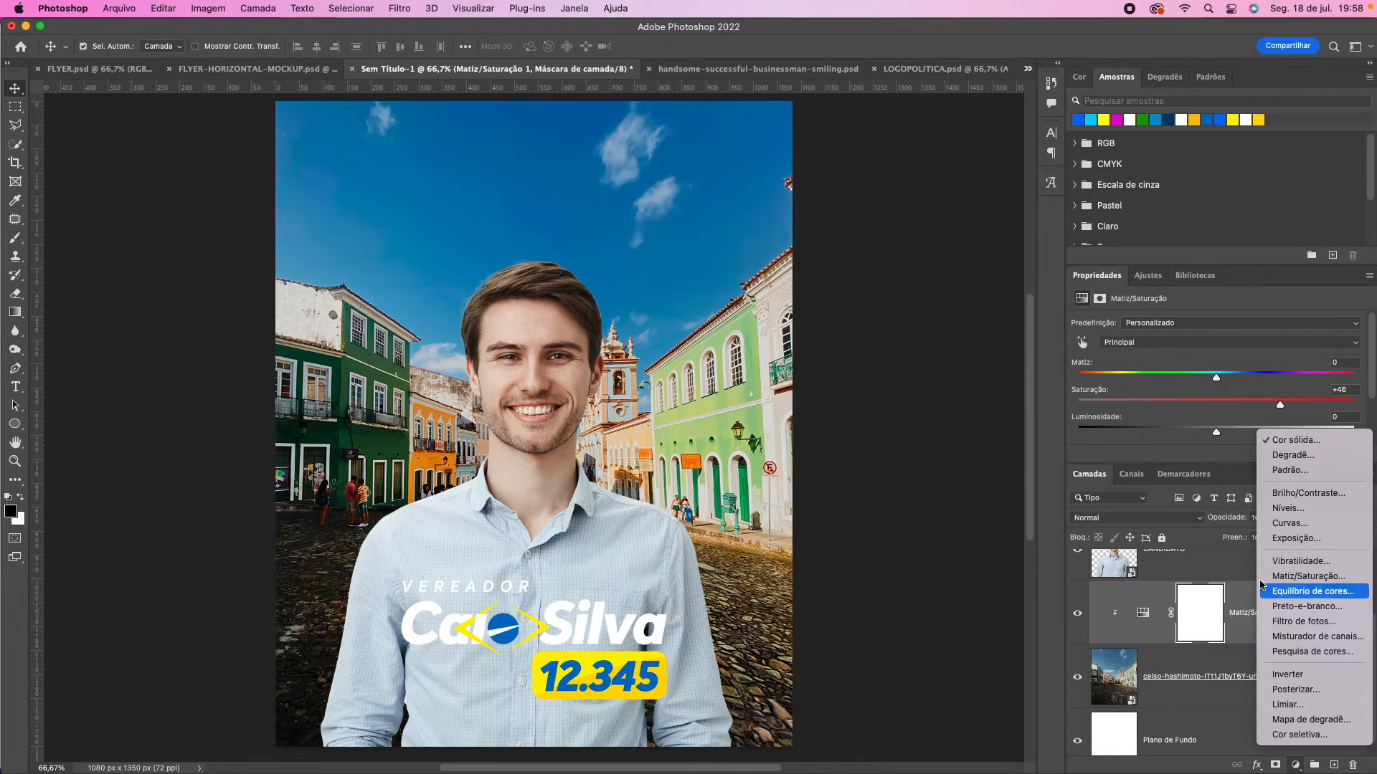
pyautogui.click(1310, 441)
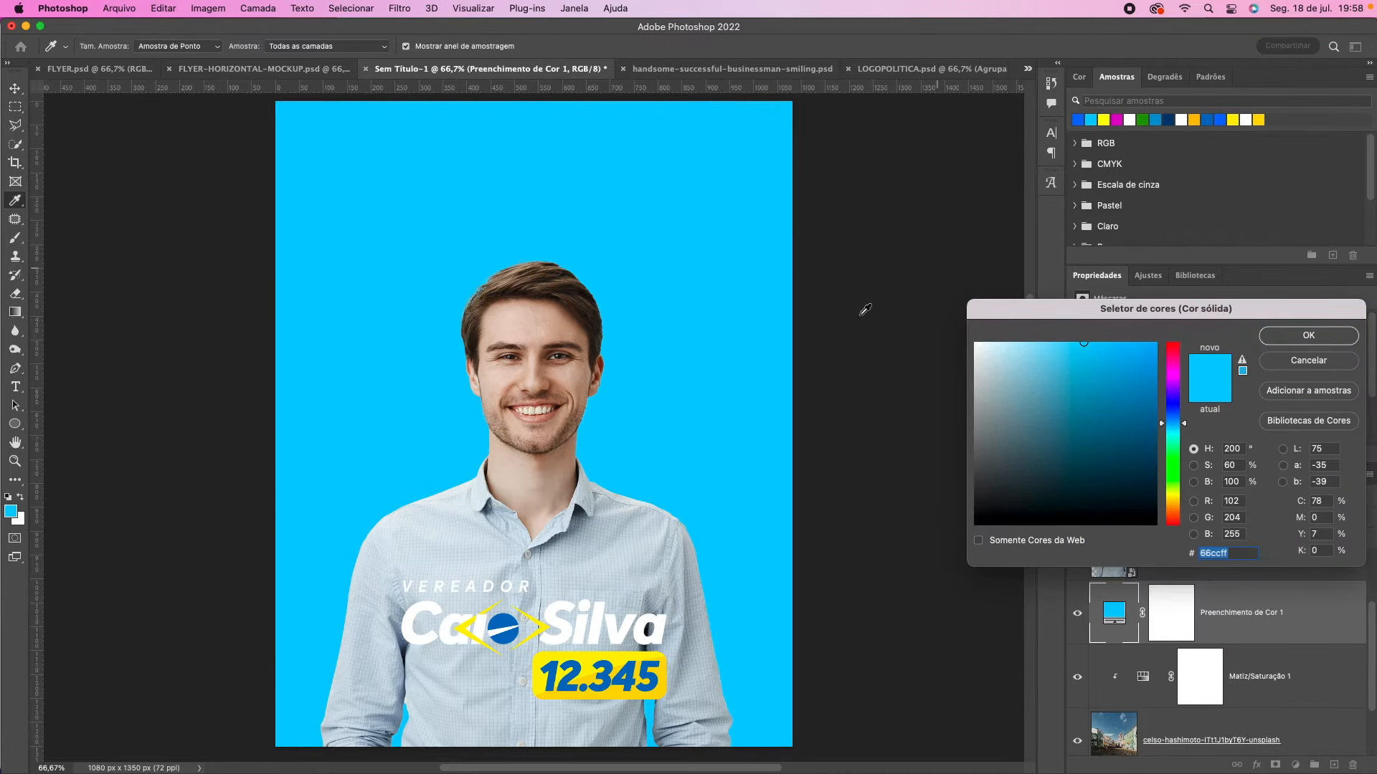
pyautogui.click(504, 624)
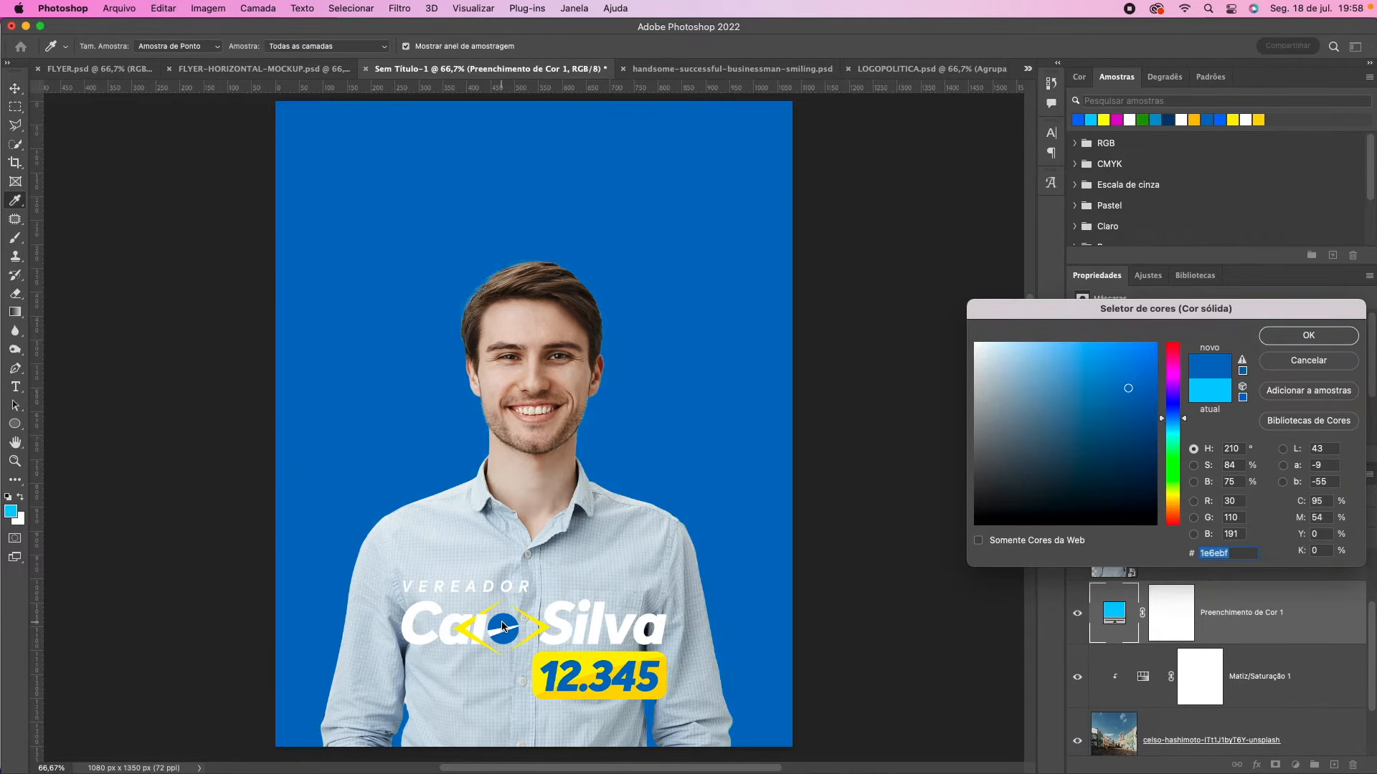
pyautogui.moveTo(1140, 382)
pyautogui.mouseDown()
pyautogui.moveTo(1128, 388)
pyautogui.moveTo(1151, 343)
pyautogui.mouseUp()
pyautogui.click(1332, 336)
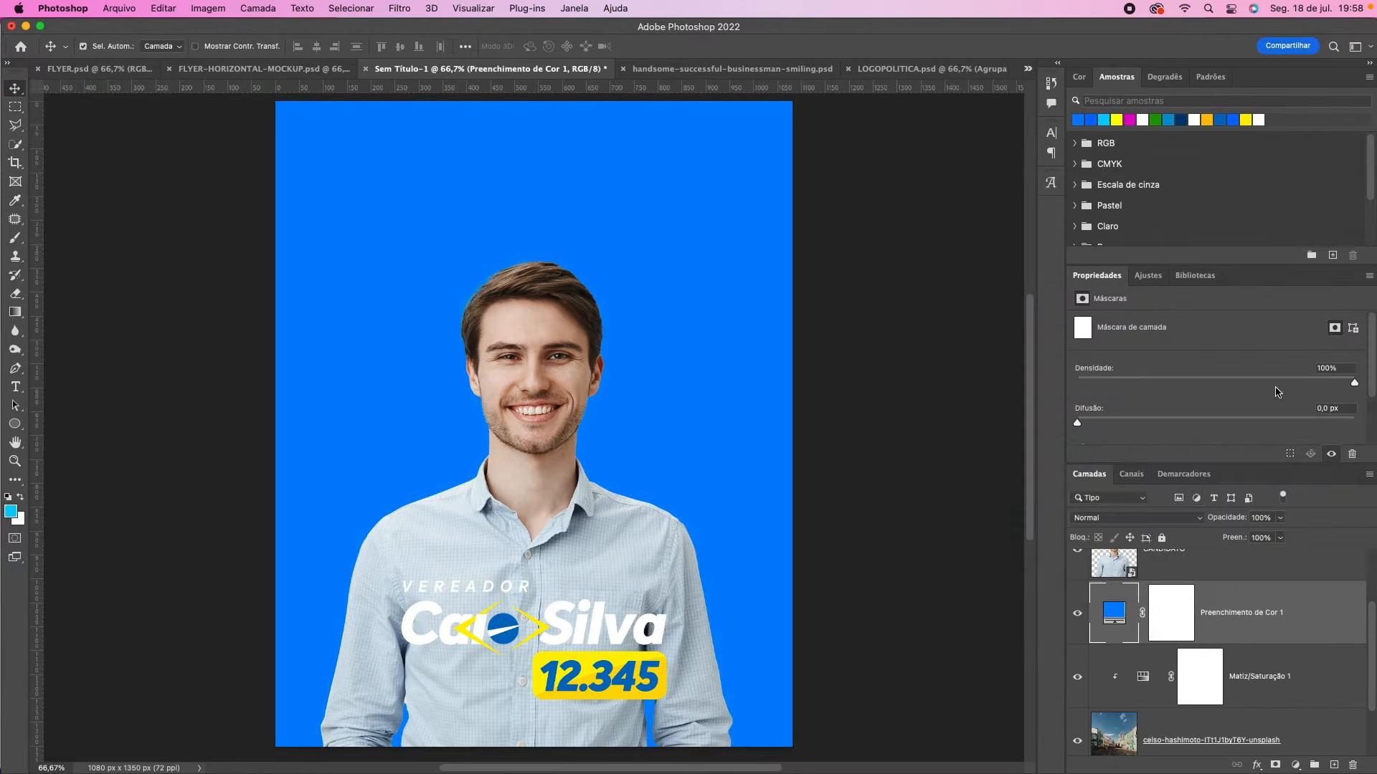
# Step: Set the blue Preenchimento de Cor 1 layer's blend mode to Luz Direta and its opacity to 30%
pyautogui.click(1140, 519)
pyautogui.click(1139, 518)
pyautogui.click(1128, 518)
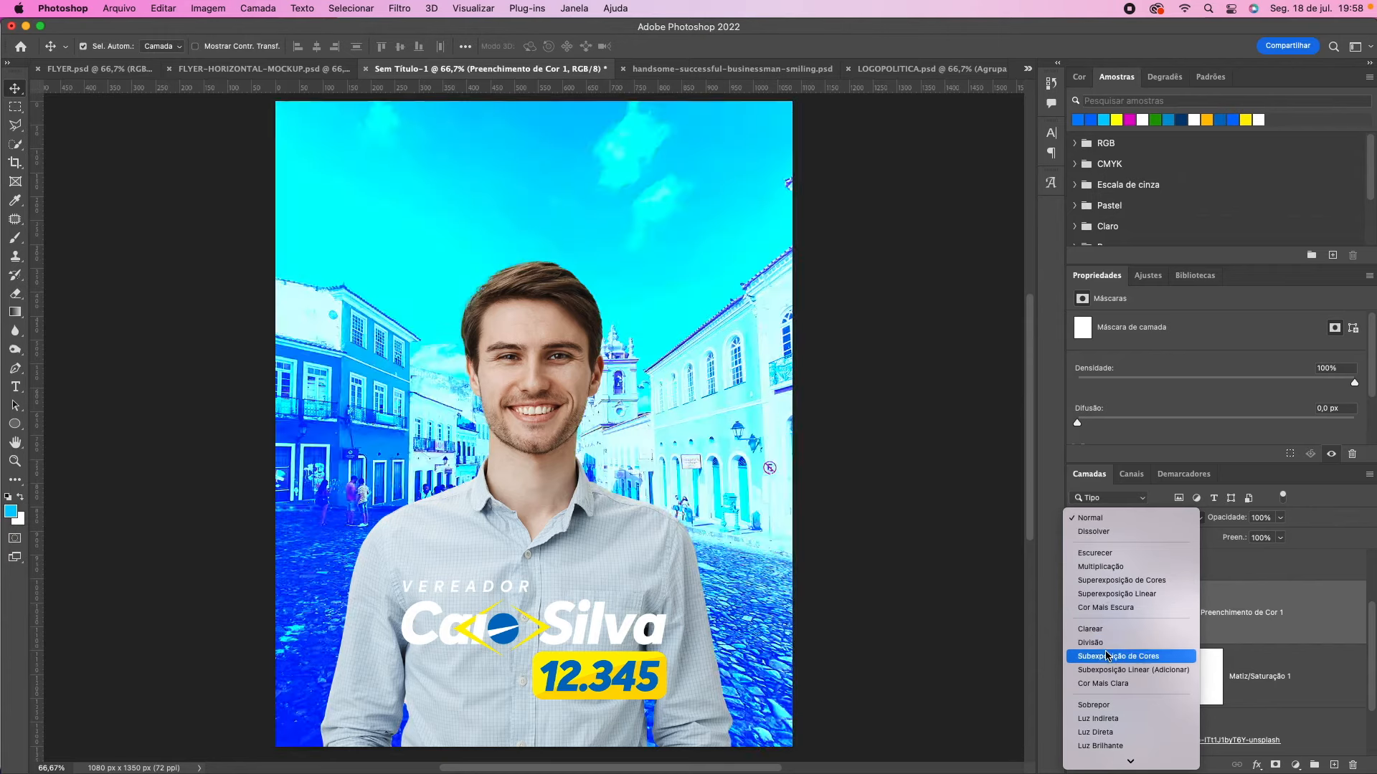
pyautogui.click(1100, 575)
pyautogui.click(1281, 519)
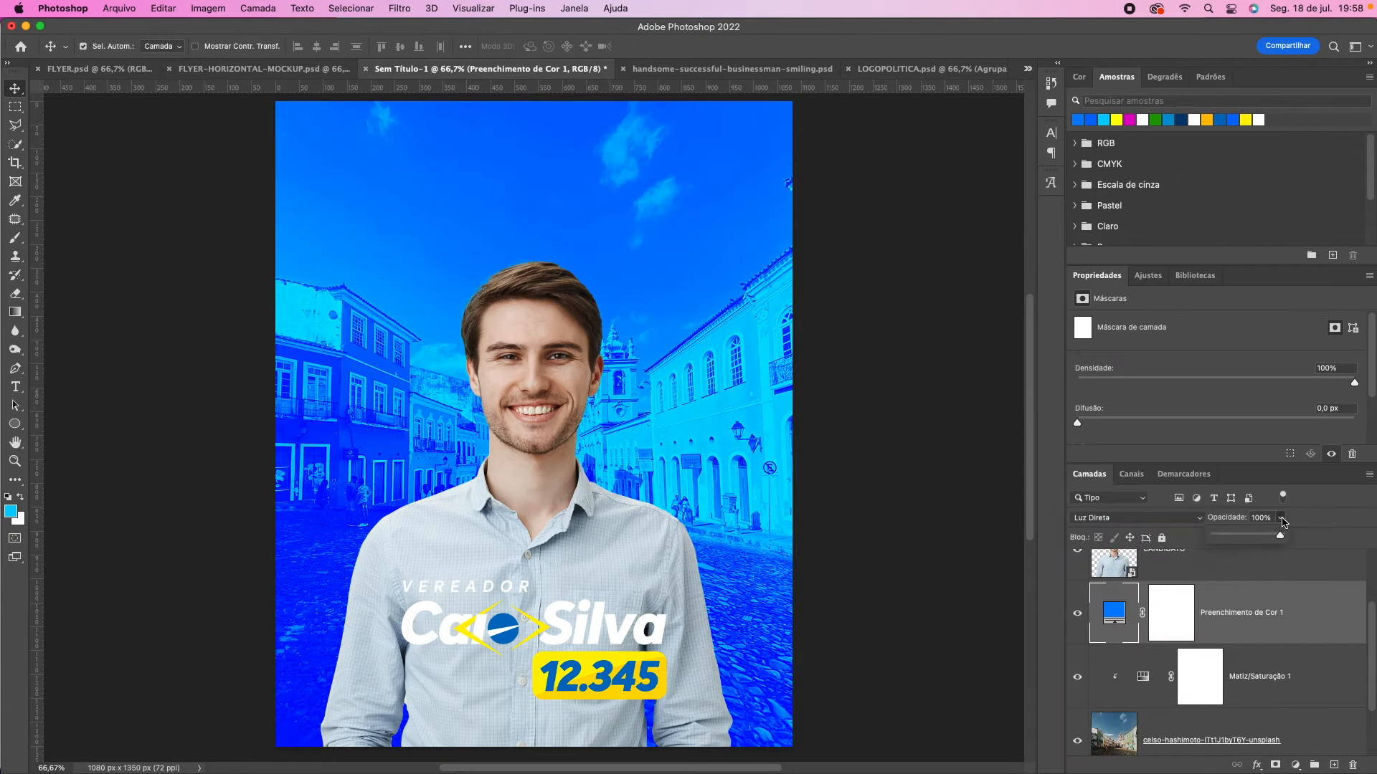
pyautogui.moveTo(1280, 537); pyautogui.dragTo(1236, 539)
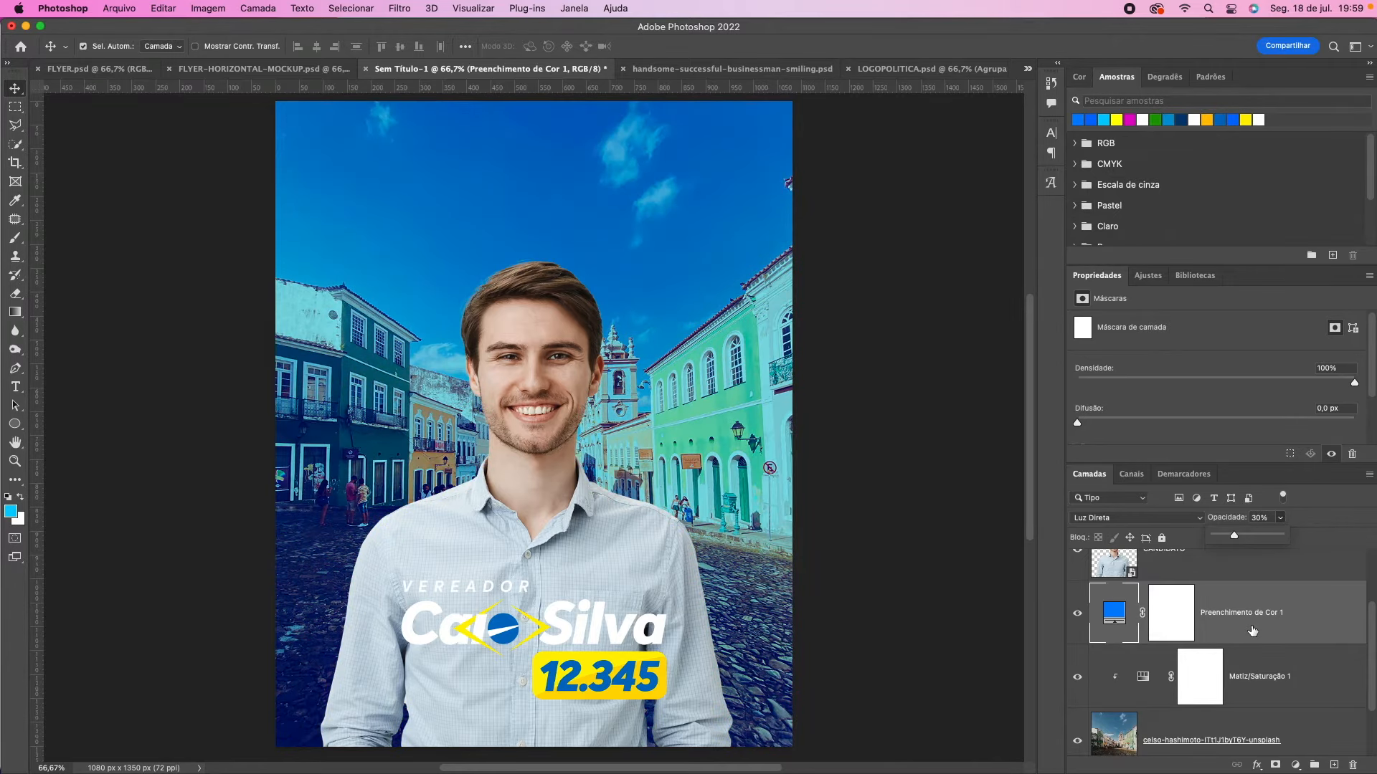
pyautogui.click(1268, 669)
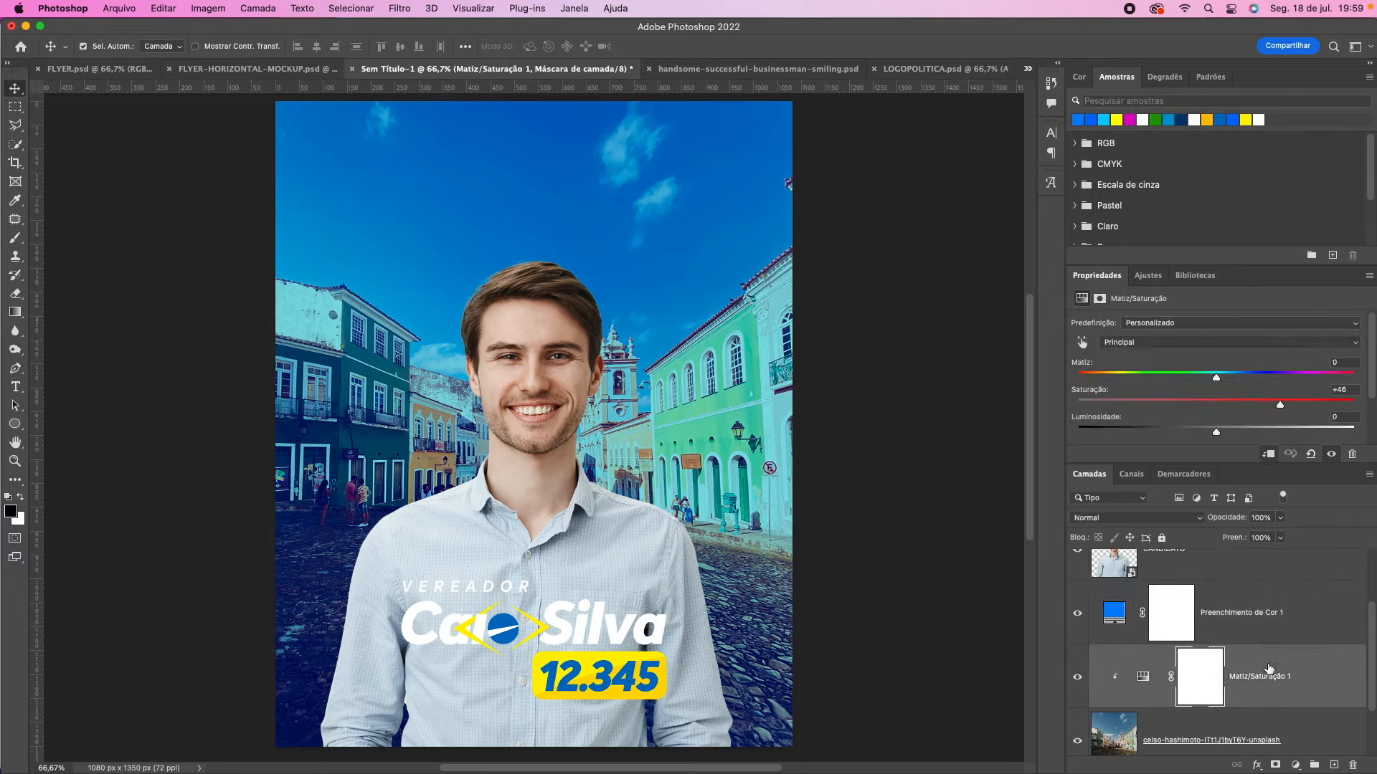
pyautogui.click(1262, 626)
# Step: Draw a full-width rectangle about 1112 × 184 px along the flyer's lower edge and place its layer between Camada 1 and CANDIDATO
pyautogui.scroll(-2, 609, 567)
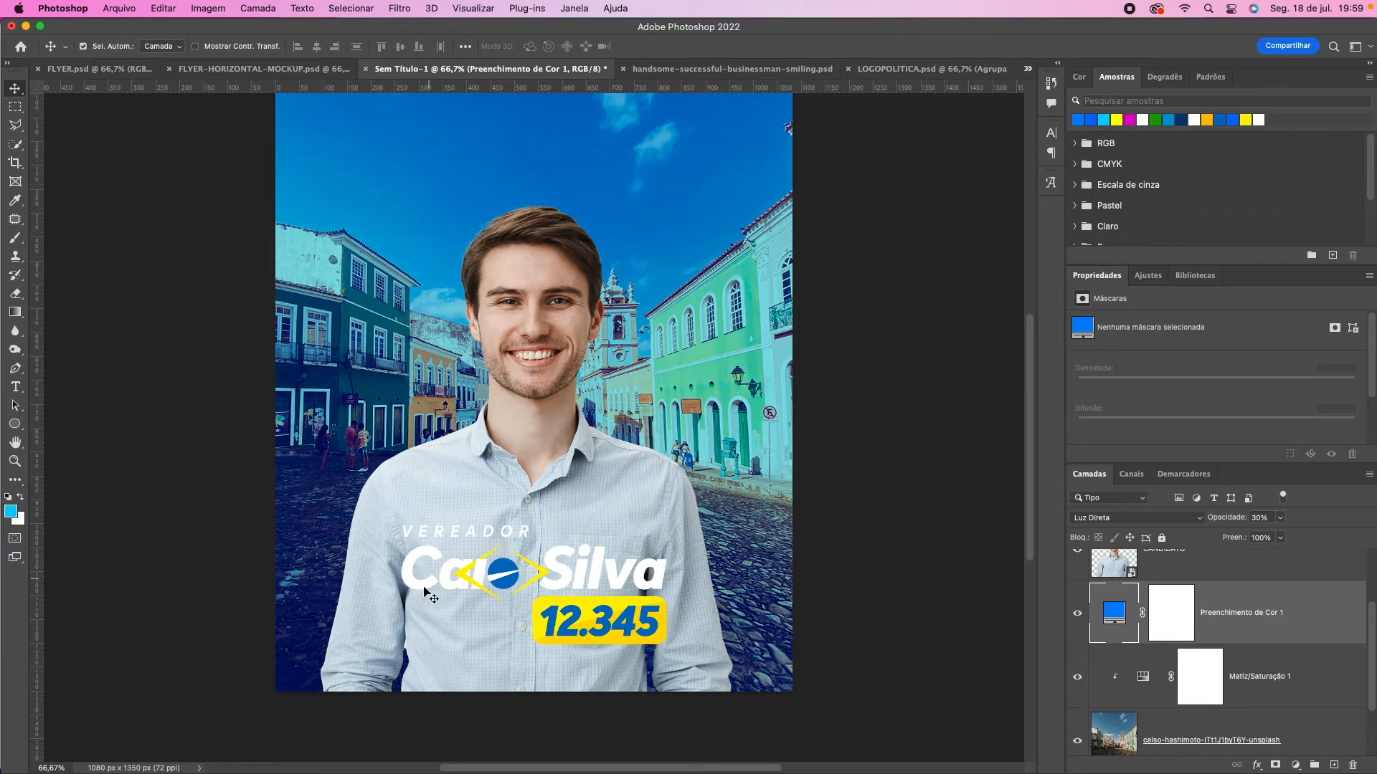
pyautogui.click(648, 574)
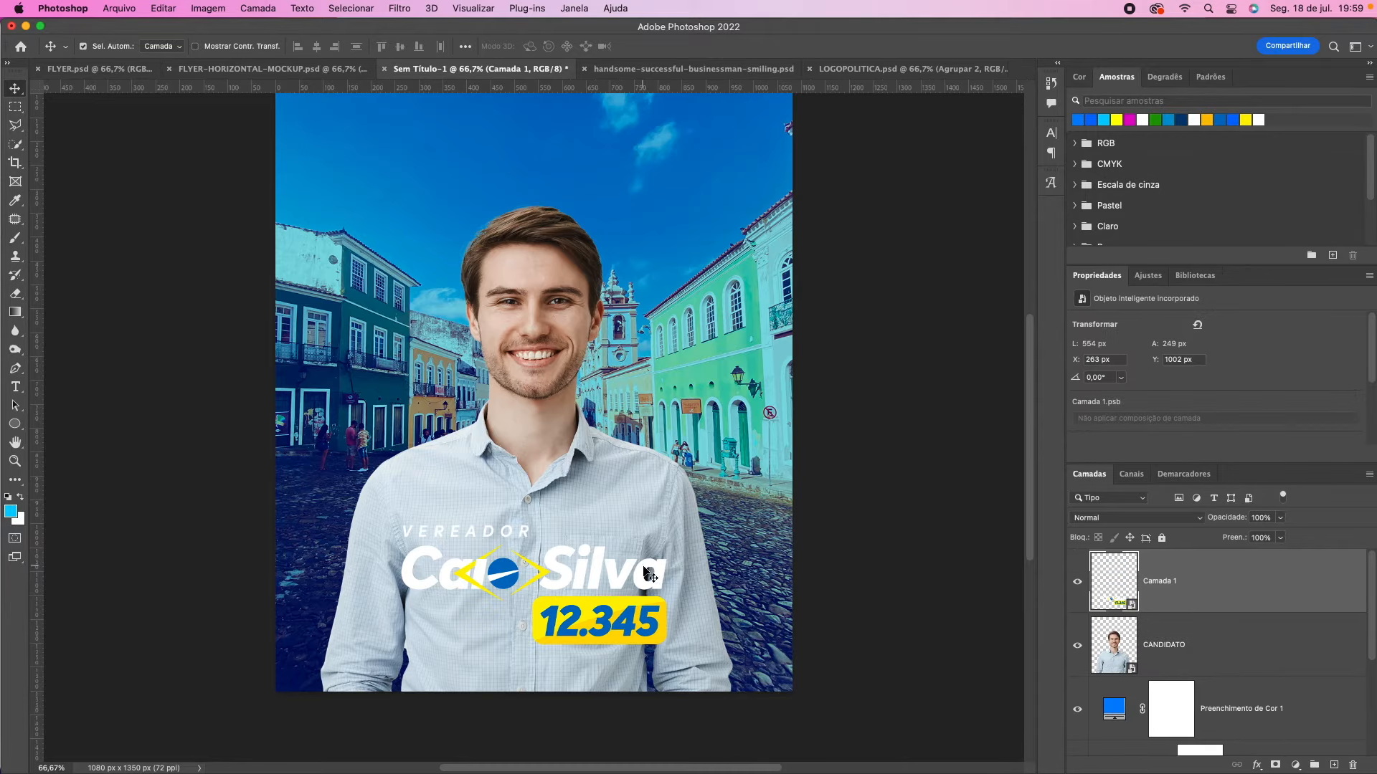
pyautogui.click(14, 426)
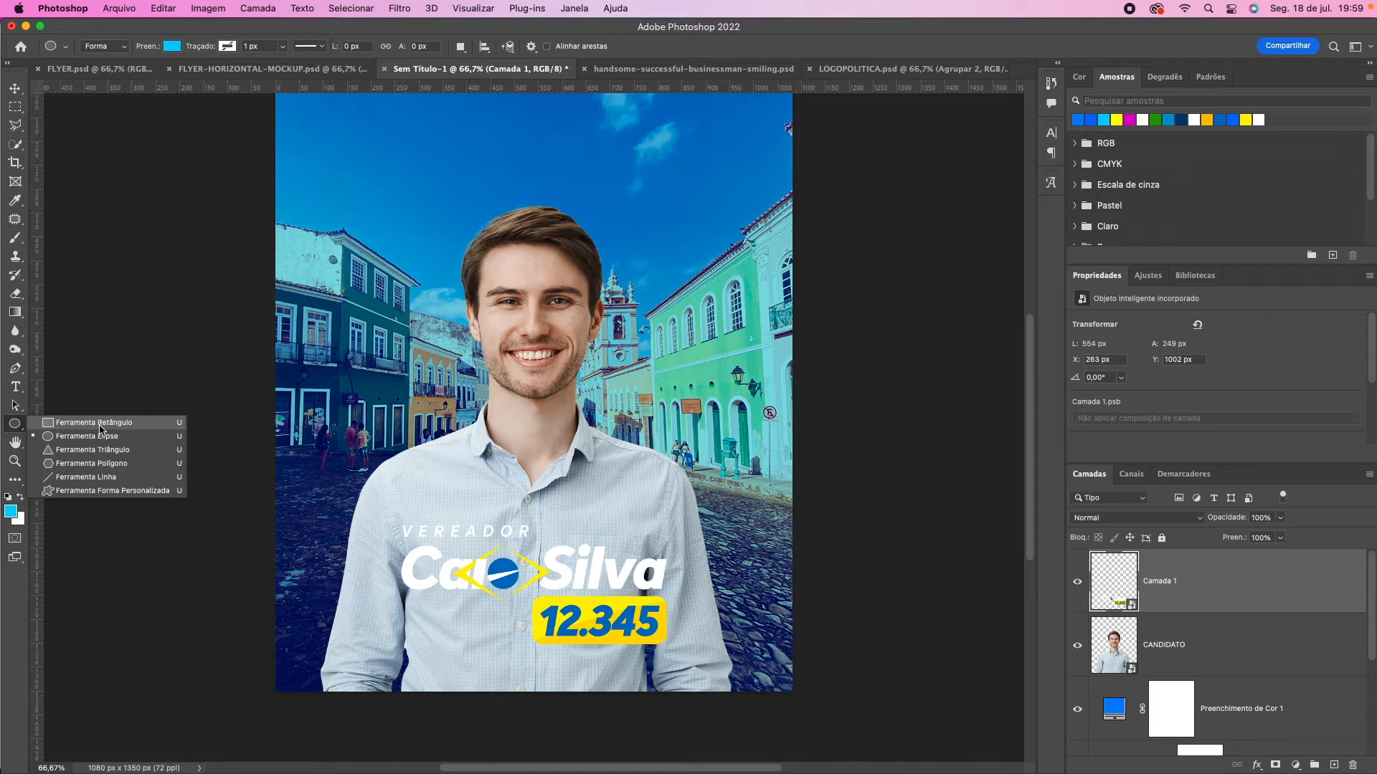
pyautogui.click(100, 429)
pyautogui.moveTo(268, 608); pyautogui.dragTo(801, 694)
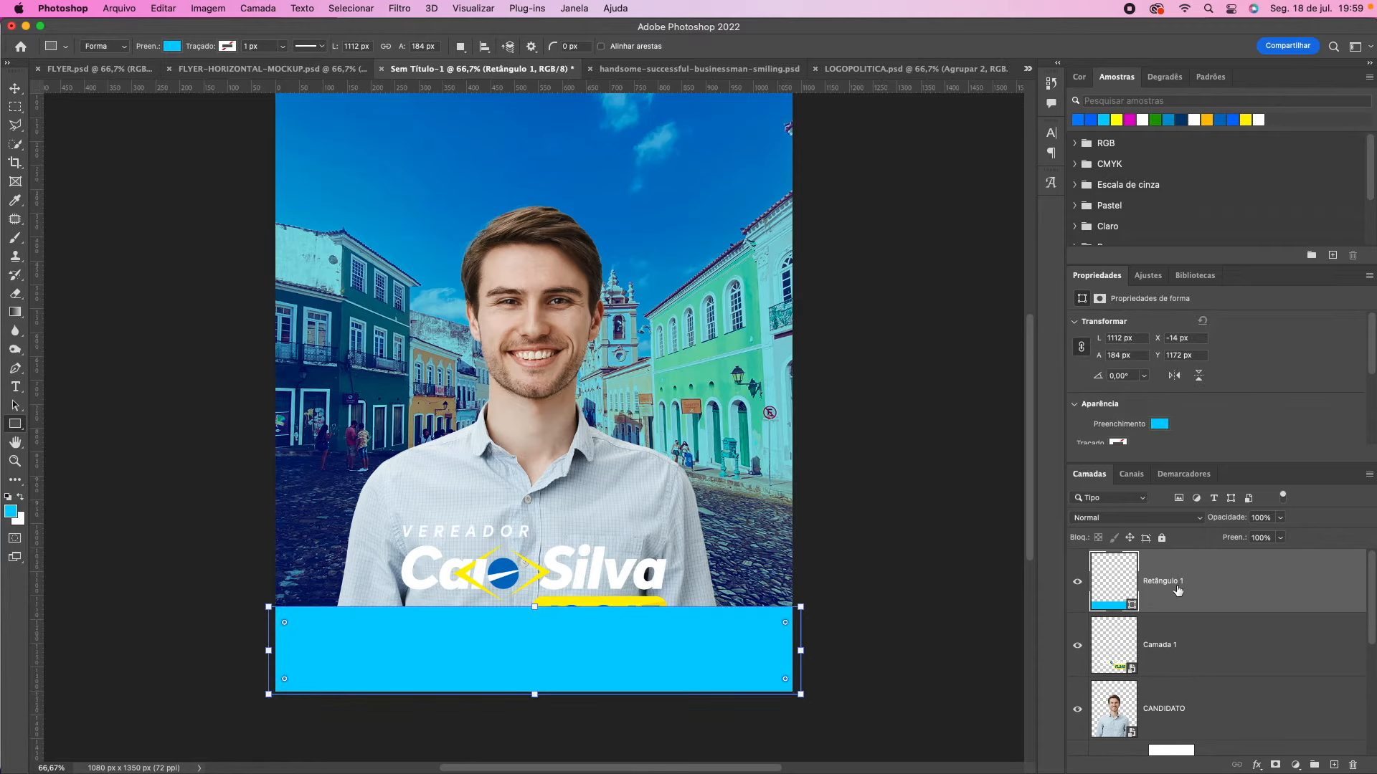
pyautogui.moveTo(1177, 583); pyautogui.dragTo(1183, 717)
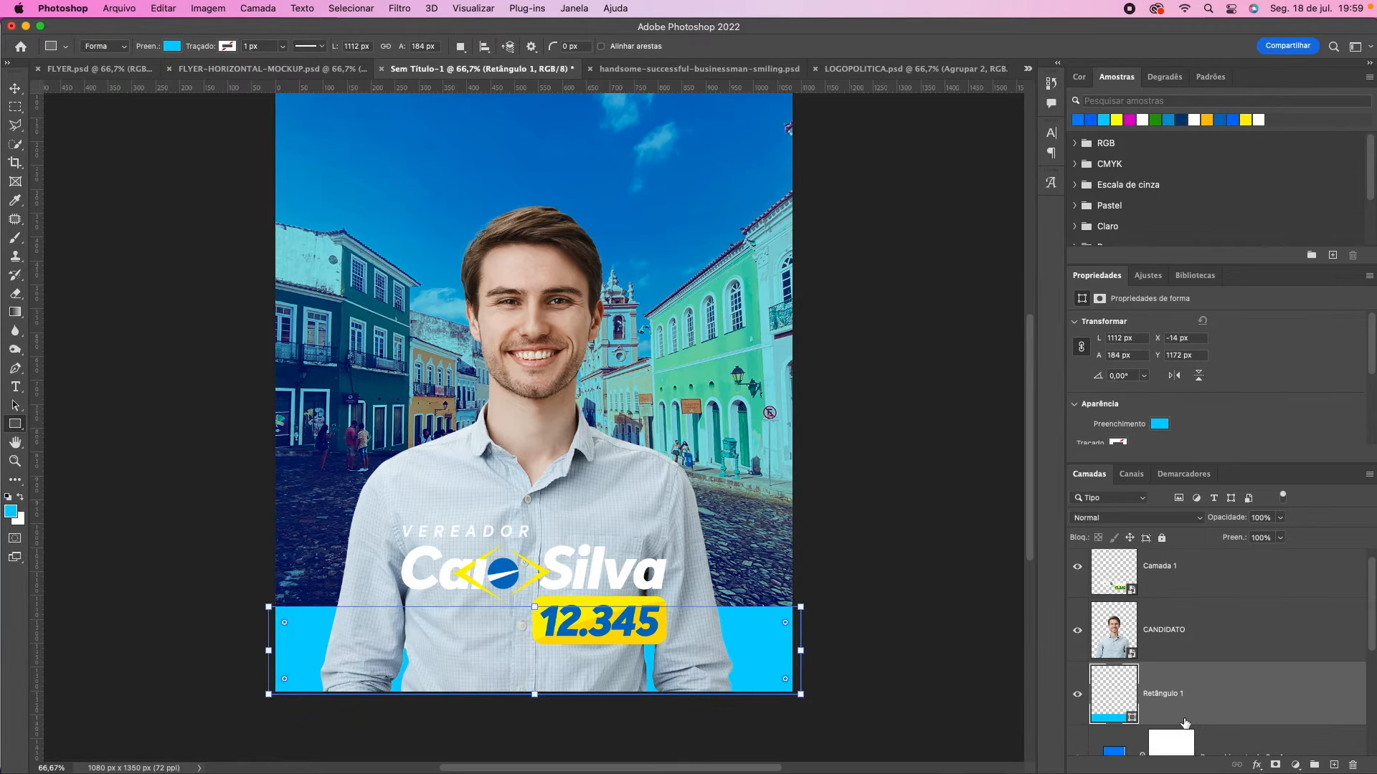
pyautogui.moveTo(1173, 680); pyautogui.dragTo(1167, 608)
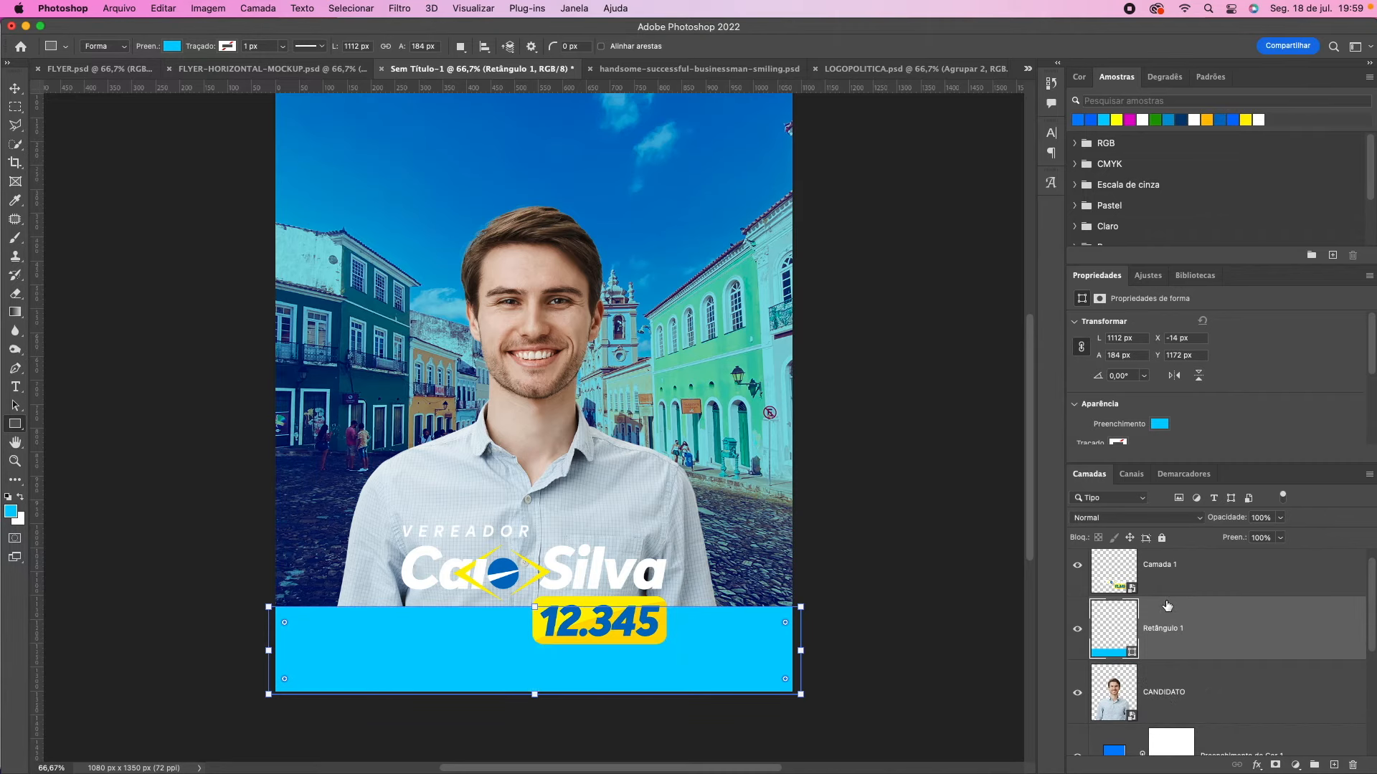
# Step: Recolour the Retângulo 1 shape with the dark blue sampled from the upper part of the sky
pyautogui.doubleClick(1117, 654)
pyautogui.scroll(3, 691, 187)
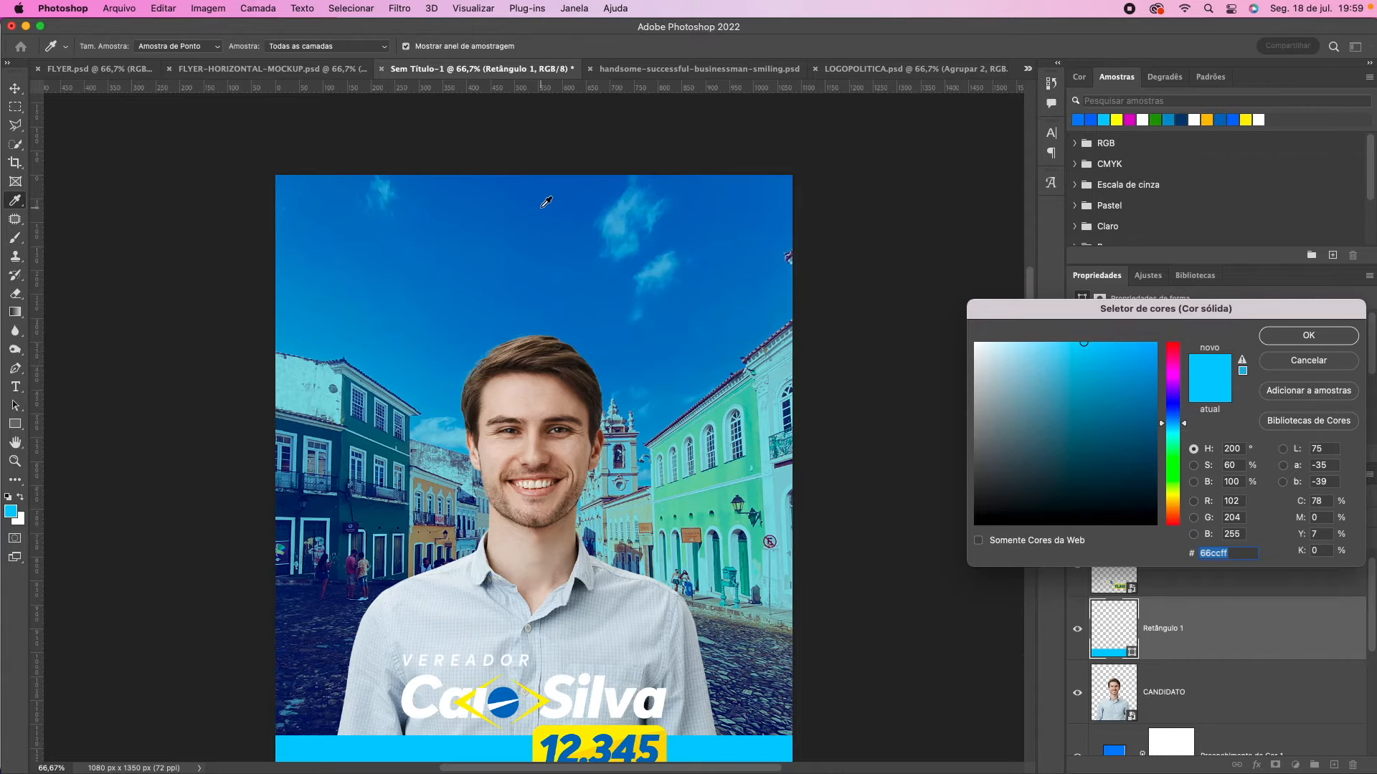
pyautogui.click(1309, 335)
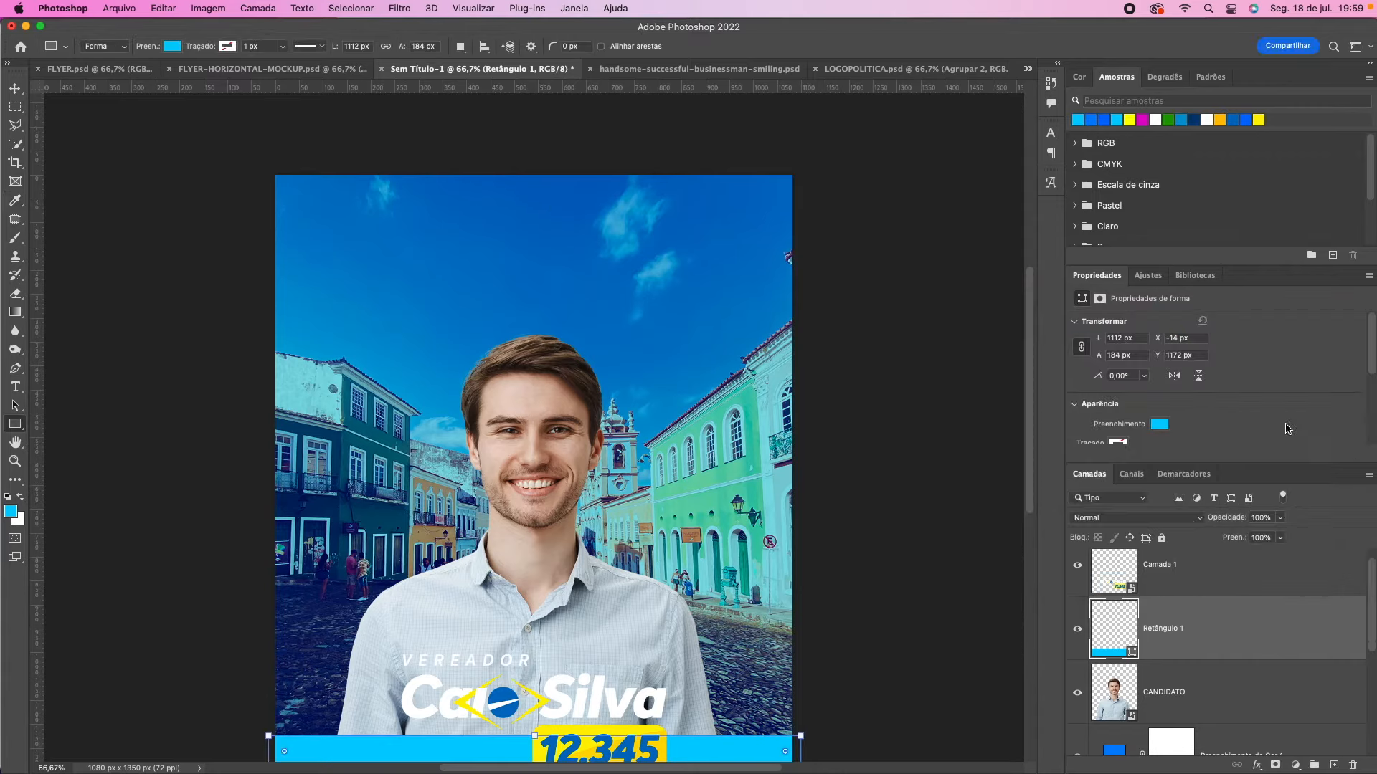
pyautogui.doubleClick(1117, 641)
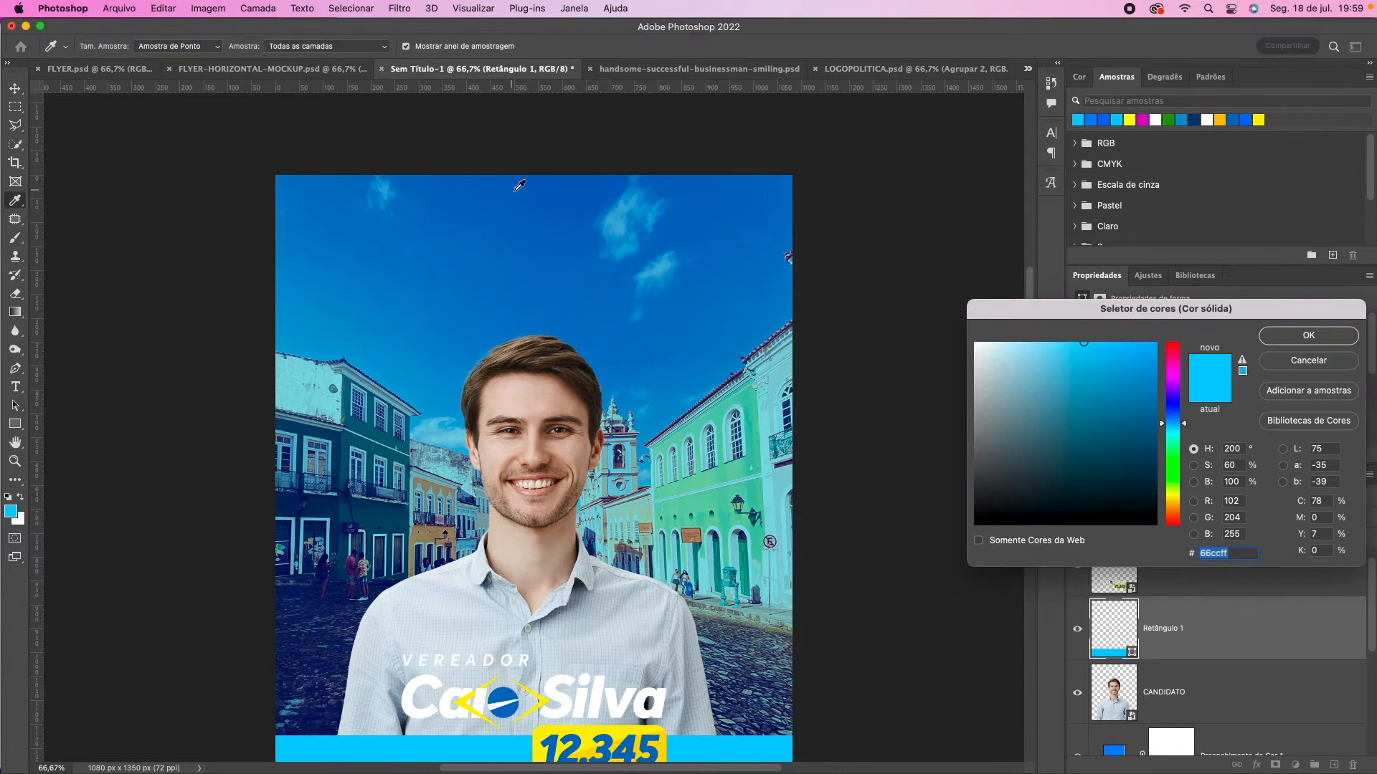
pyautogui.click(551, 203)
pyautogui.click(1265, 337)
pyautogui.scroll(-3, 661, 446)
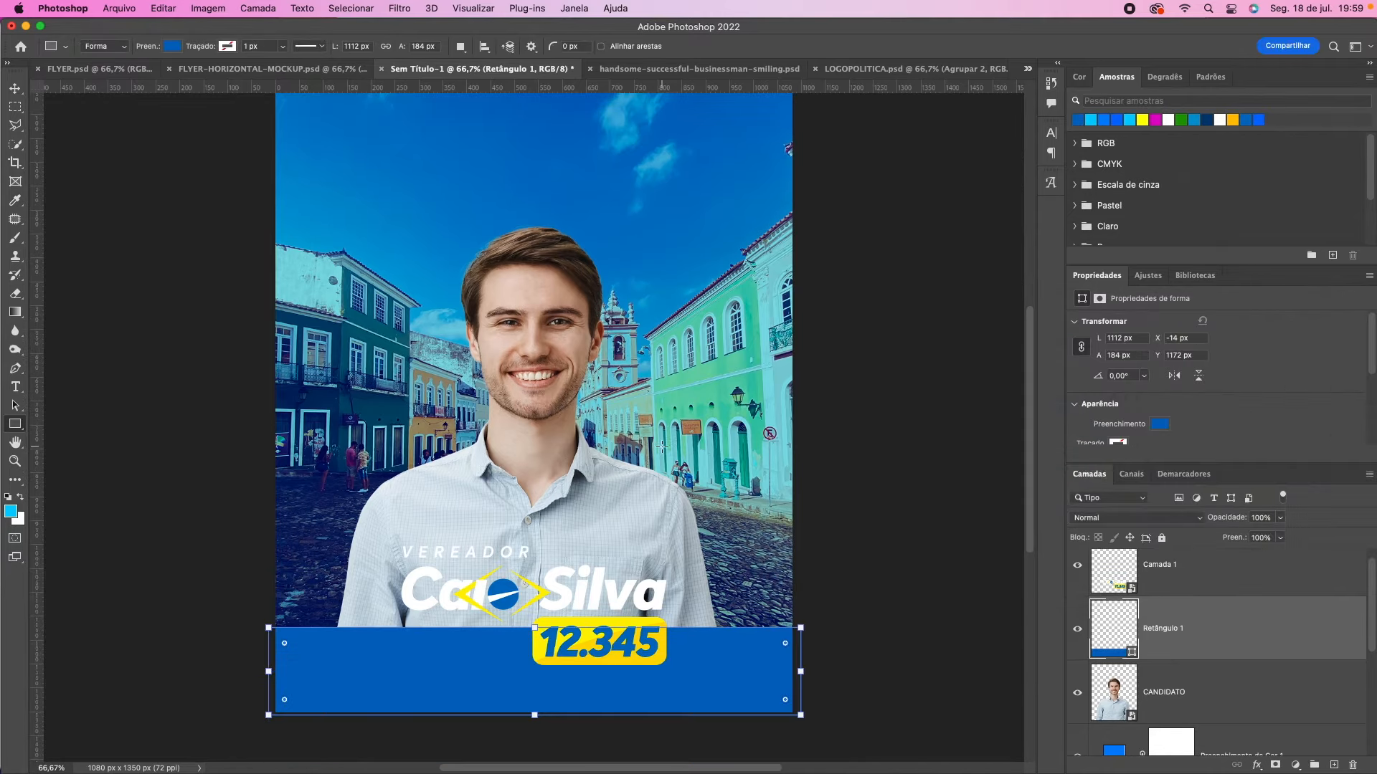
# Step: Convert the Retângulo 1 layer to a smart object and apply a Gaussian Blur with a radius of 138 px
pyautogui.click(395, 10)
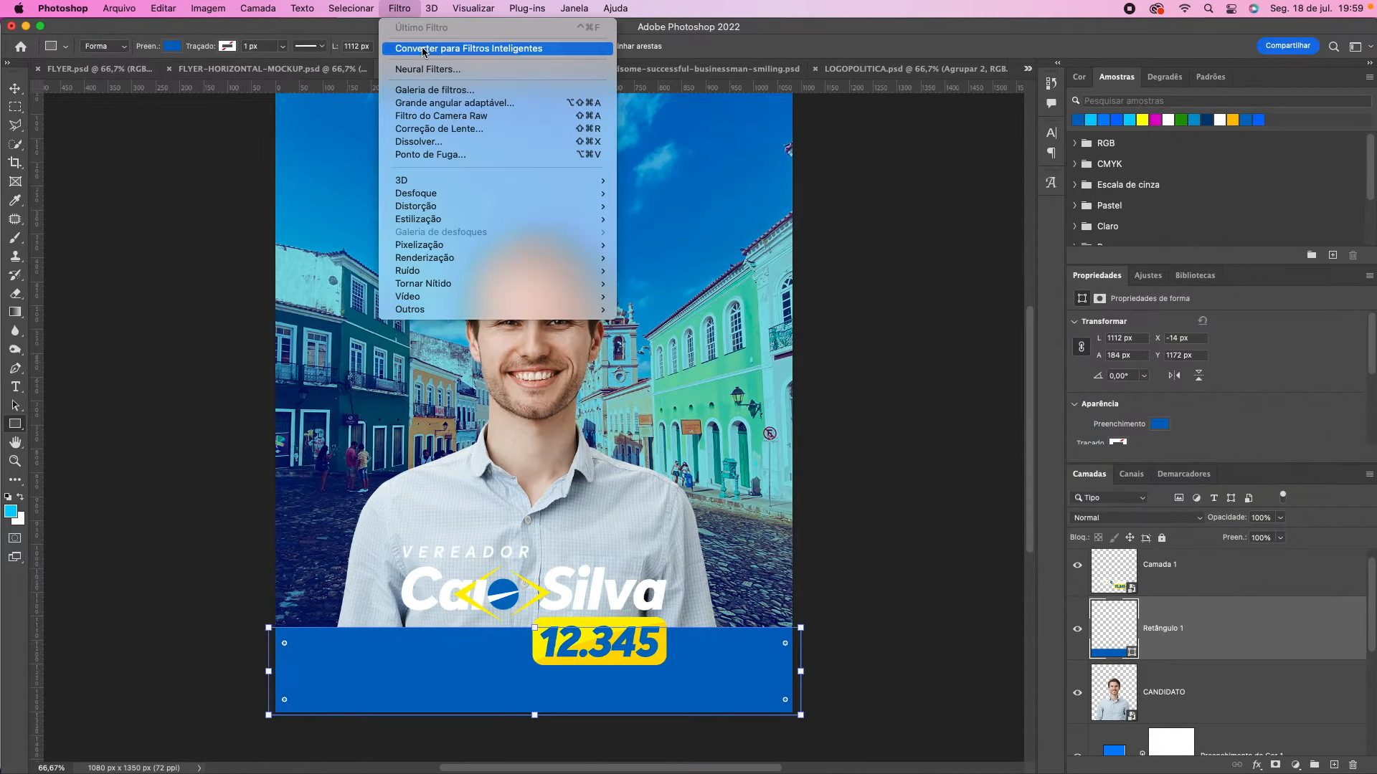
pyautogui.moveTo(507, 194)
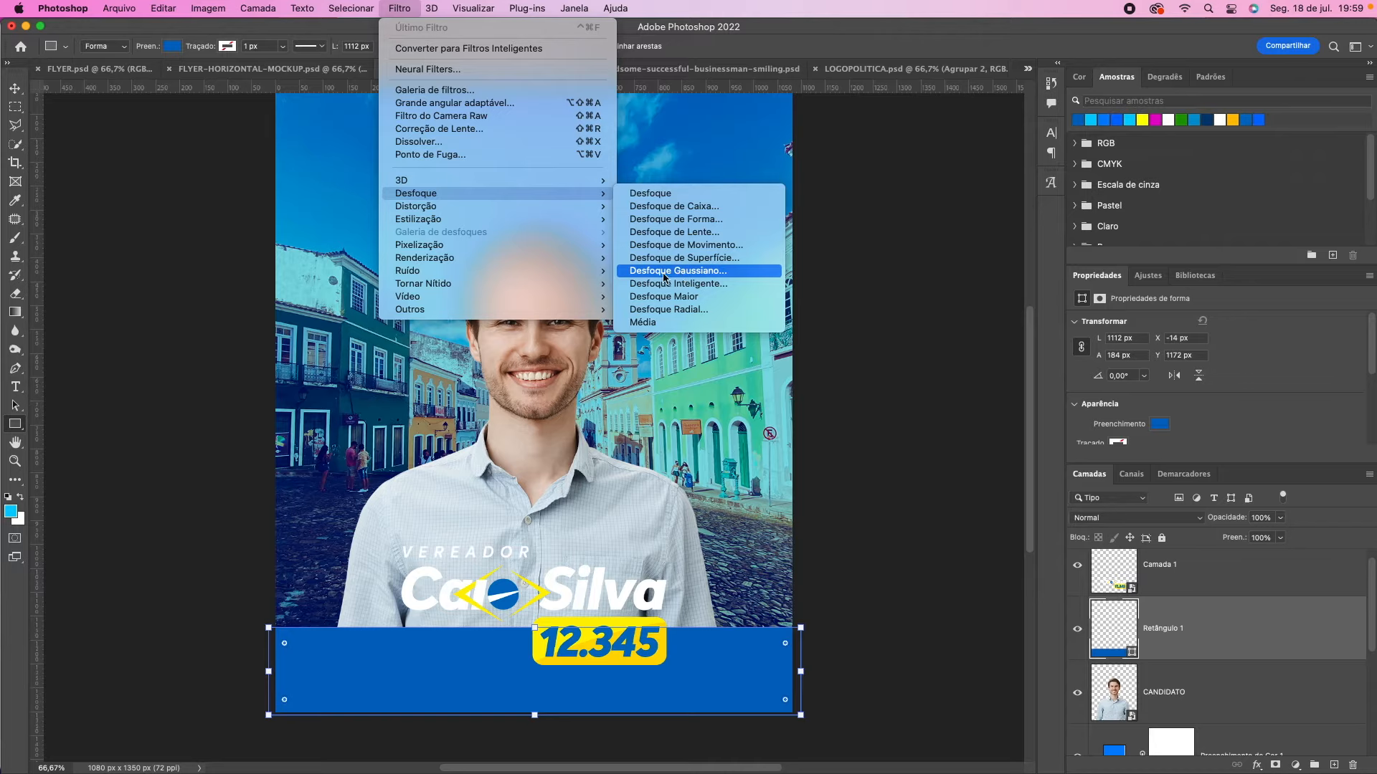
pyautogui.click(718, 272)
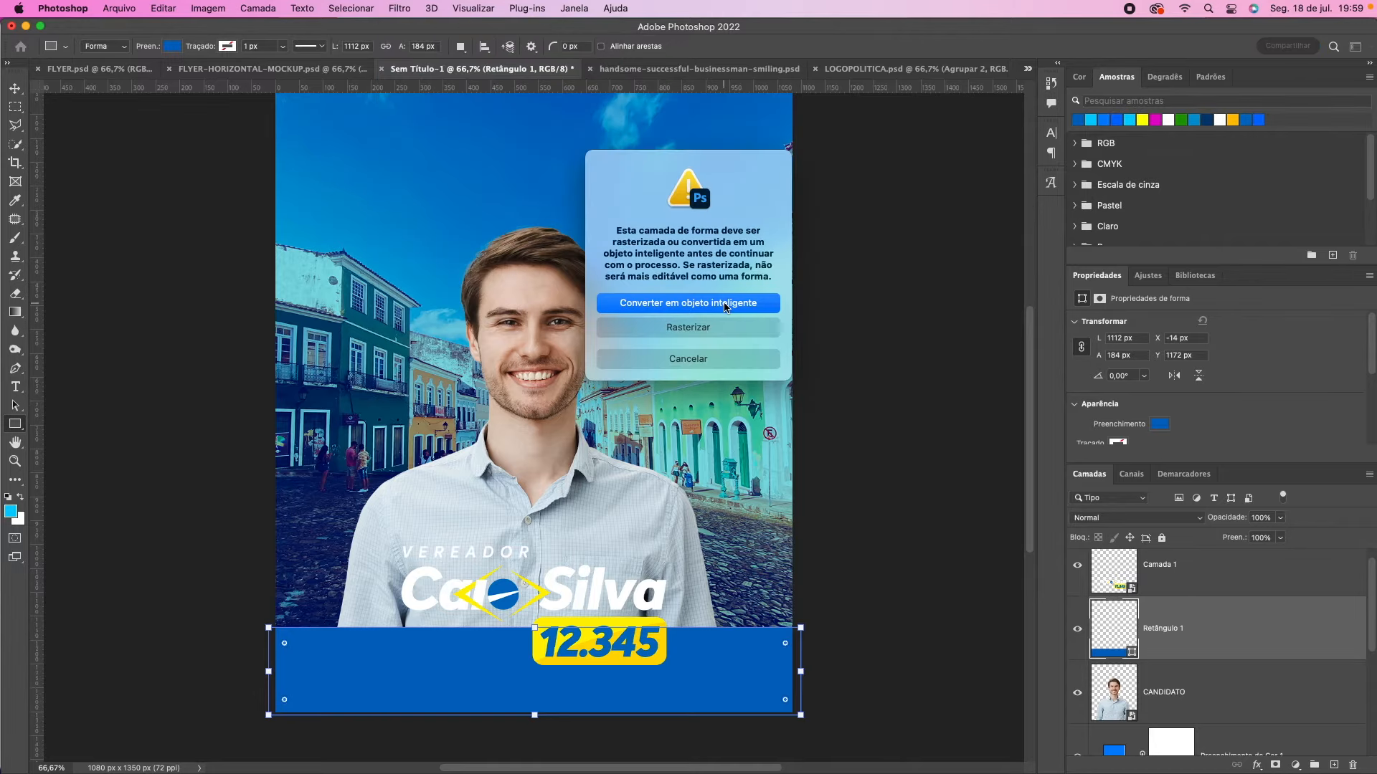
pyautogui.click(726, 306)
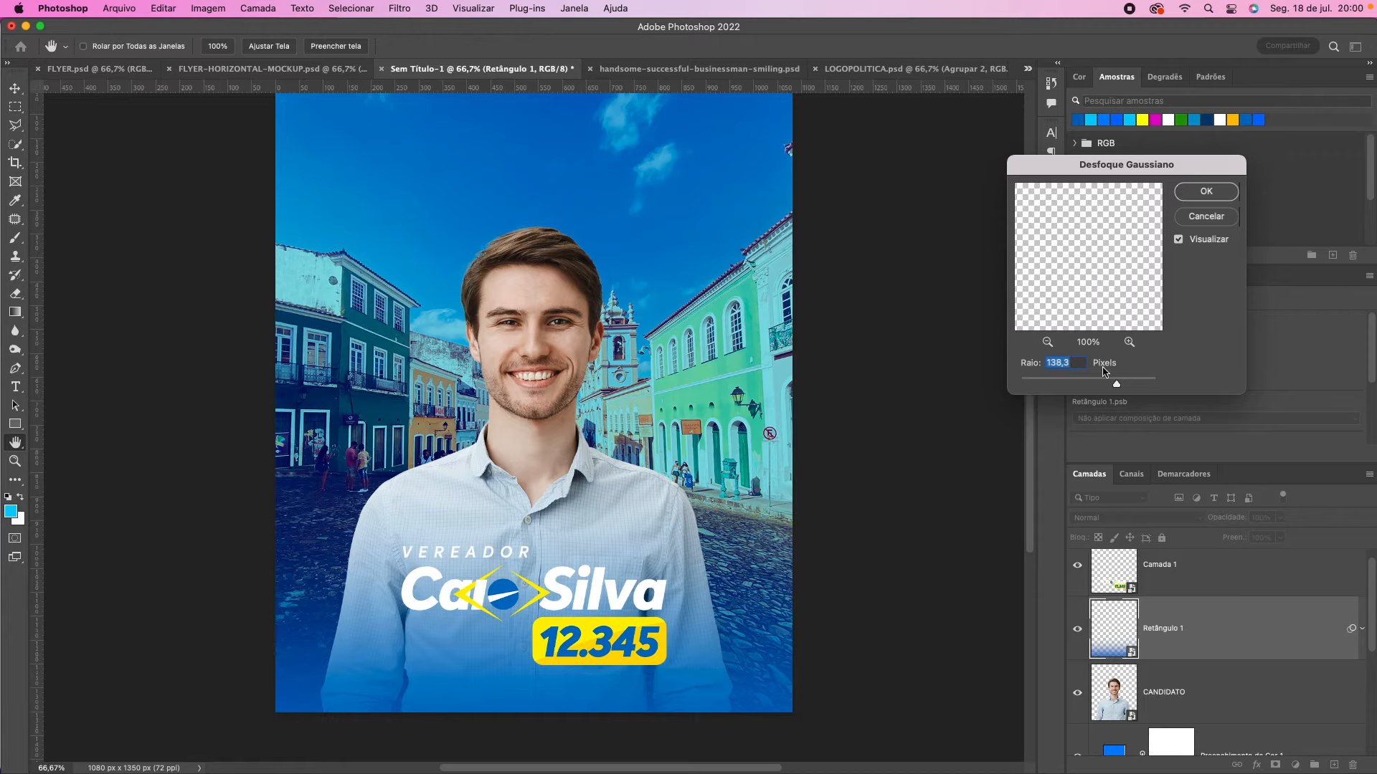
pyautogui.moveTo(1117, 385)
pyautogui.mouseDown()
pyautogui.moveTo(1085, 385)
pyautogui.moveTo(1111, 385)
pyautogui.mouseUp()
pyautogui.write('138')
pyautogui.click(1211, 194)
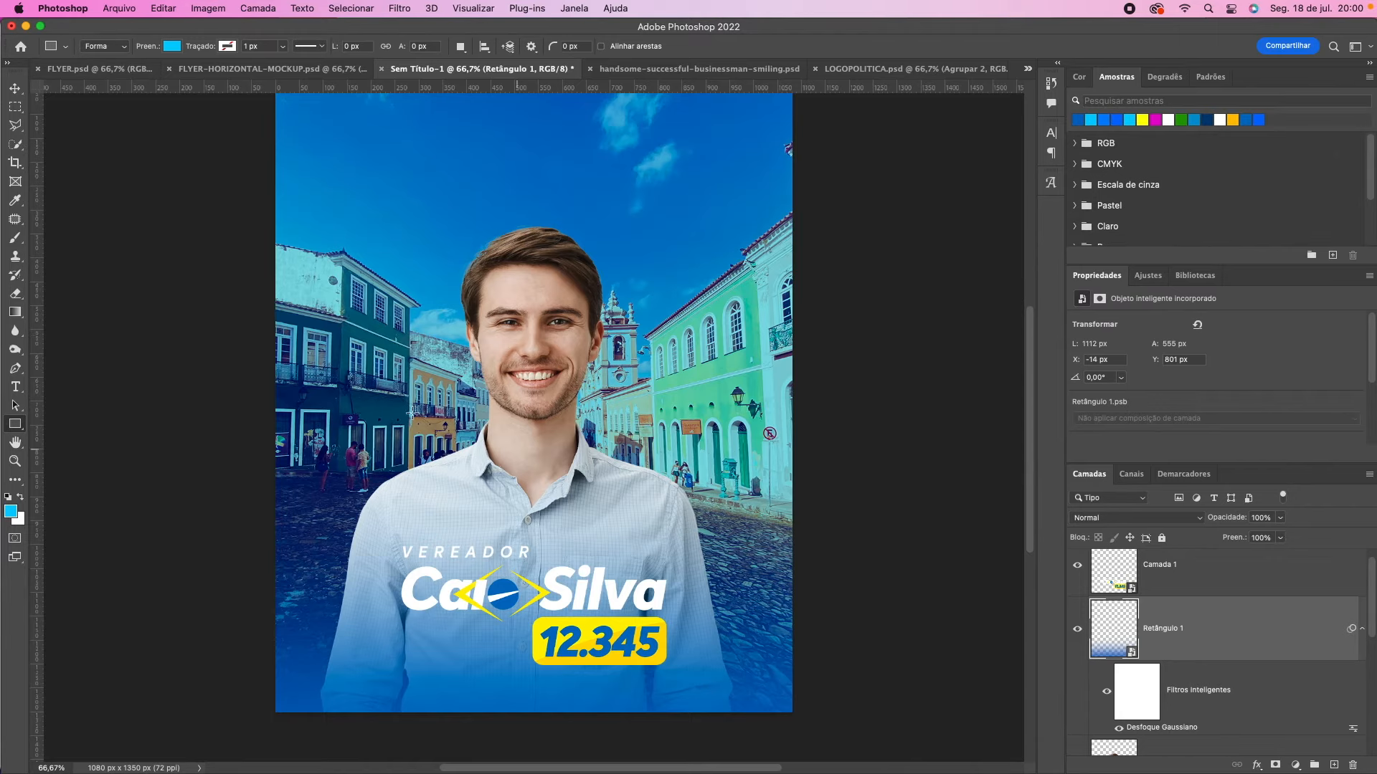
# Step: Compare the flyer with and without the blurred Retângulo 1 layer
pyautogui.click(14, 88)
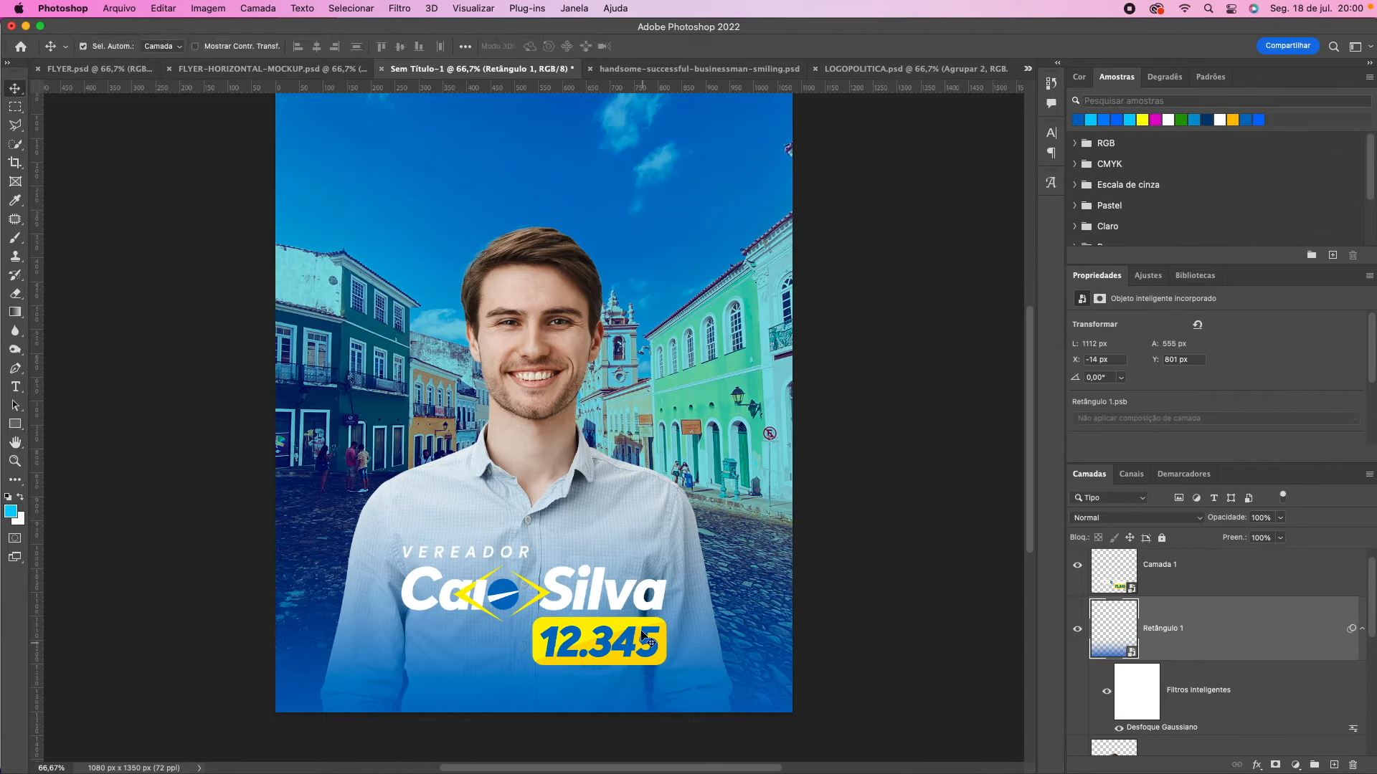
pyautogui.click(1078, 630)
pyautogui.click(1078, 630)
pyautogui.scroll(3, 721, 696)
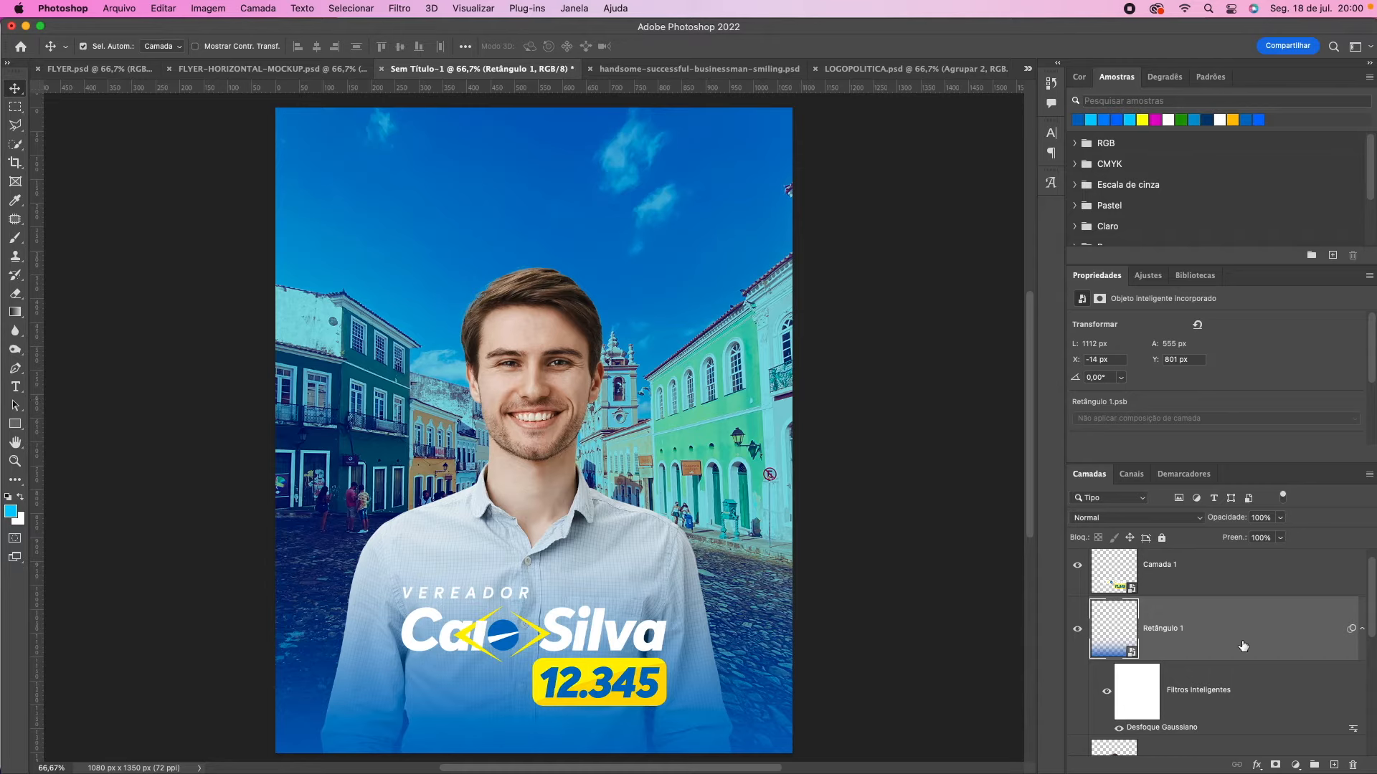
# Step: Draw a circle about 745 × 745 px behind the candidate's head, directly above the Preenchimento de Cor 1 layer
pyautogui.scroll(-5, 1228, 675)
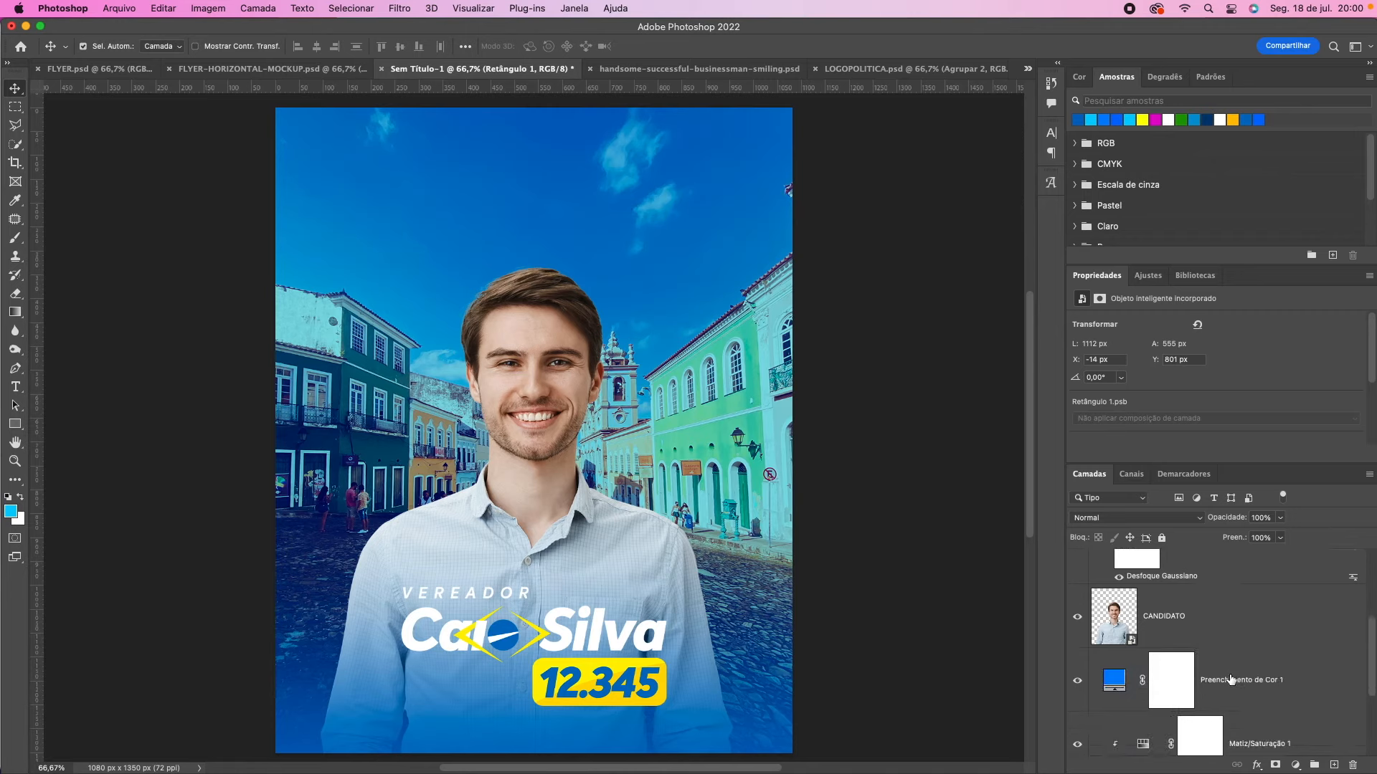
pyautogui.click(1230, 680)
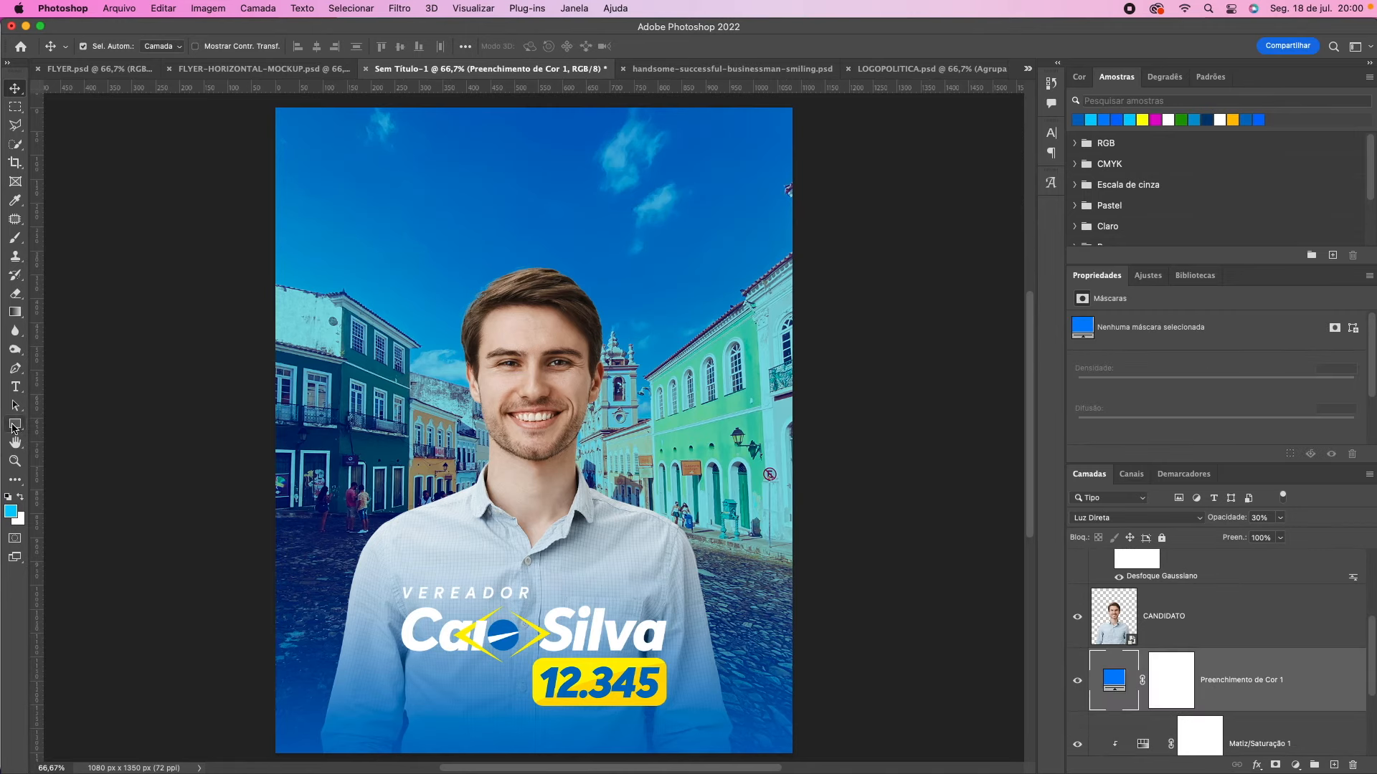
pyautogui.click(13, 427)
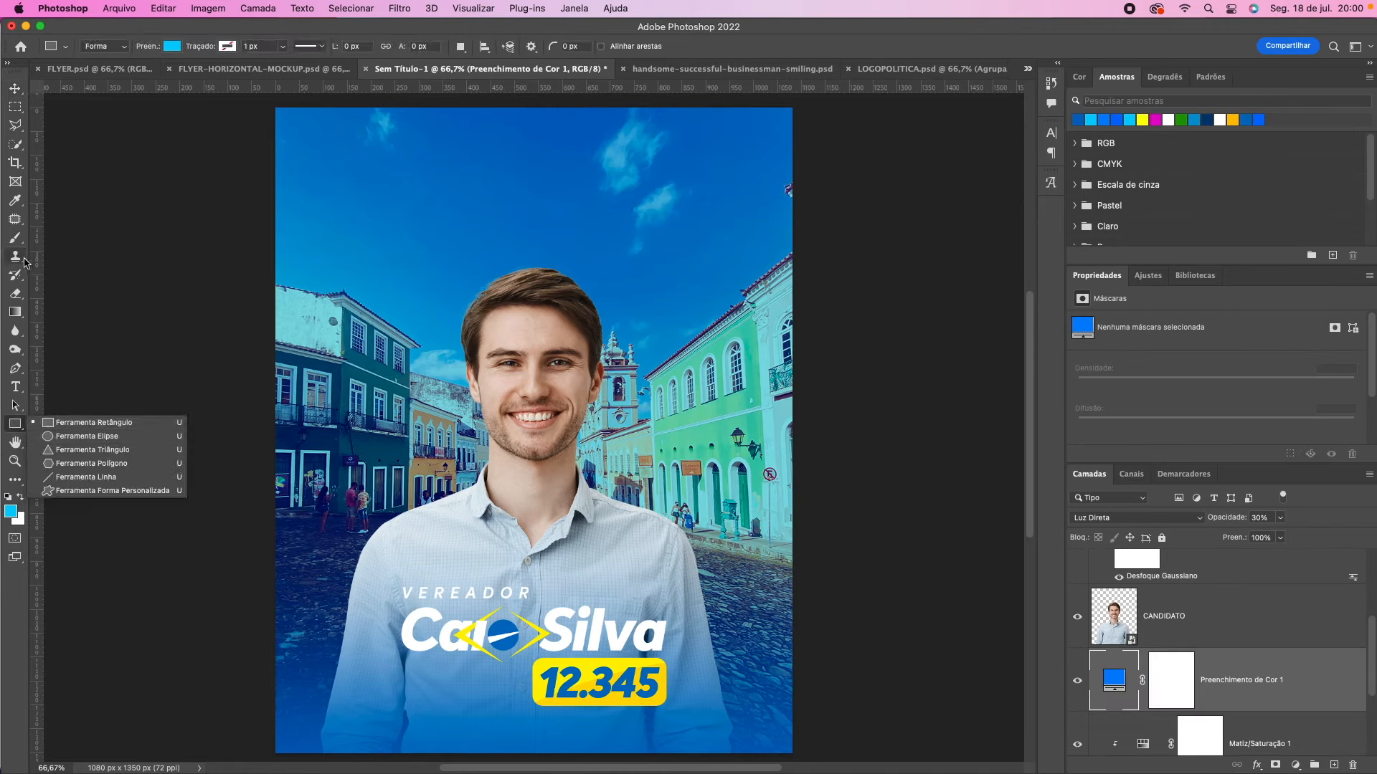
pyautogui.click(101, 438)
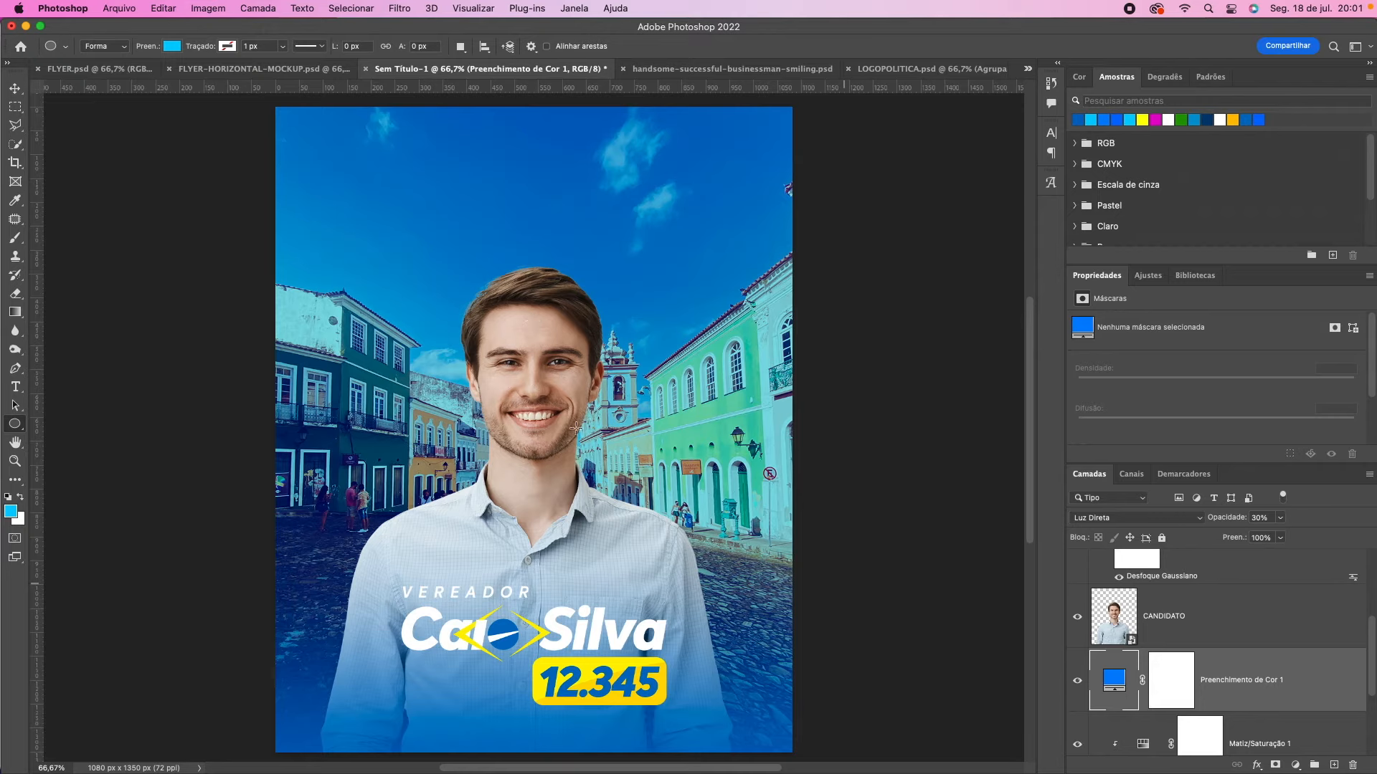
pyautogui.moveTo(353, 215); pyautogui.dragTo(709, 571)
pyautogui.scroll(-2, 828, 594)
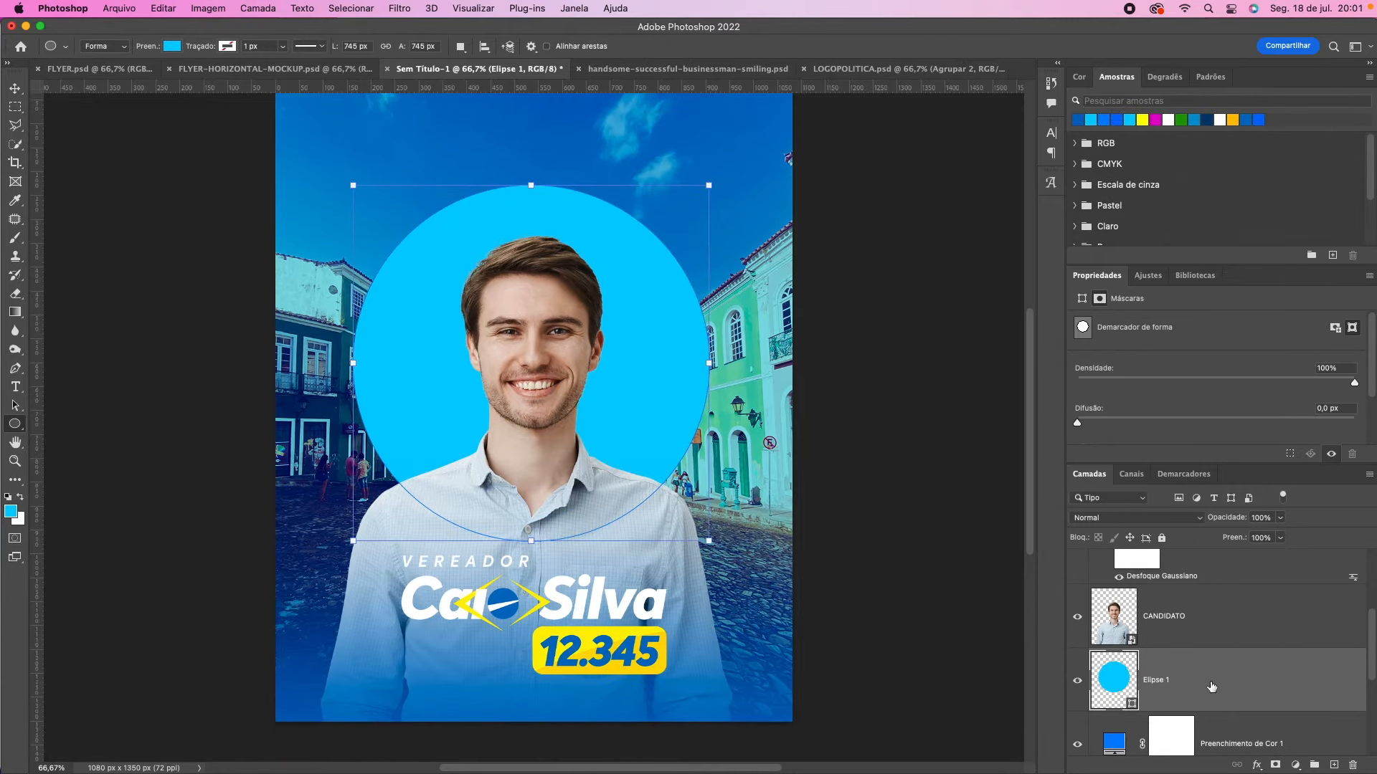
# Step: Change the circle's fill colour to white (#ffffff)
pyautogui.doubleClick(1122, 682)
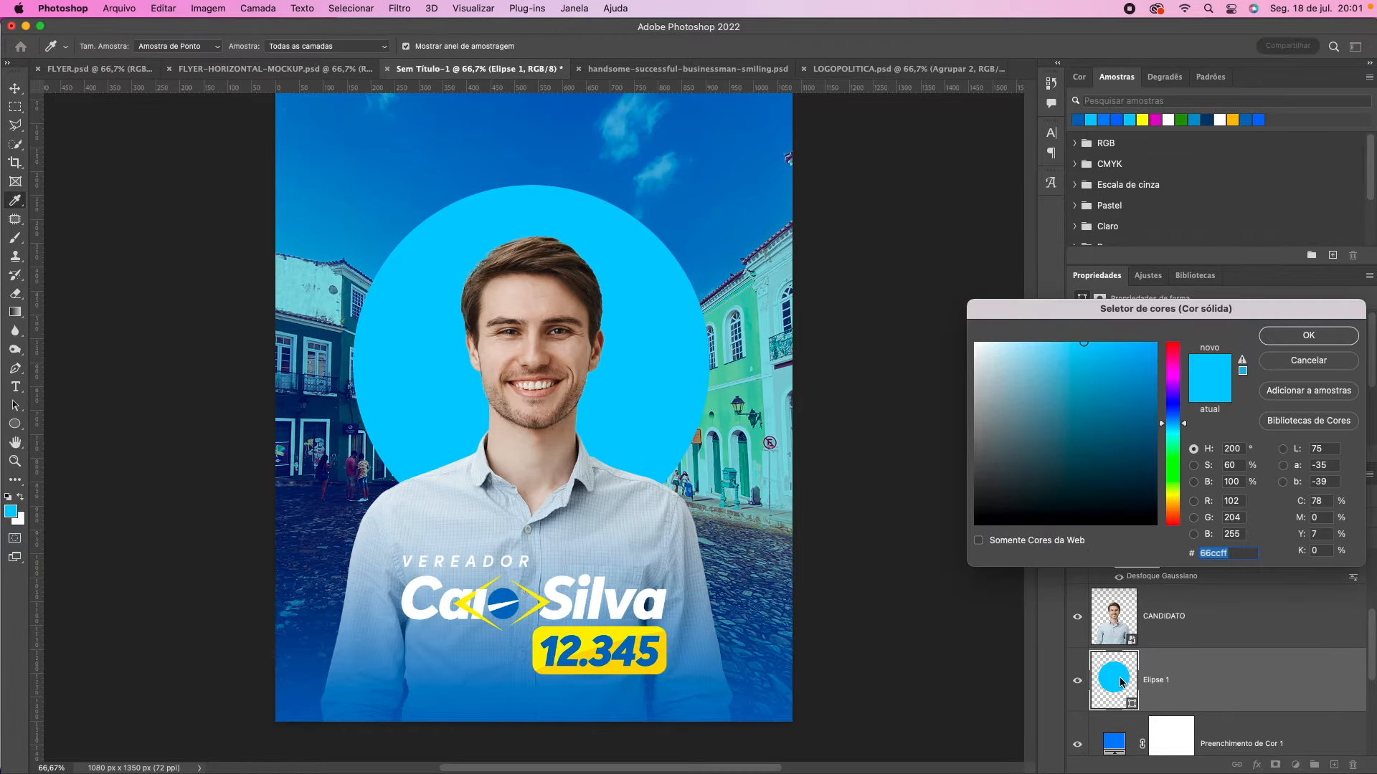
pyautogui.moveTo(1024, 382); pyautogui.dragTo(942, 324)
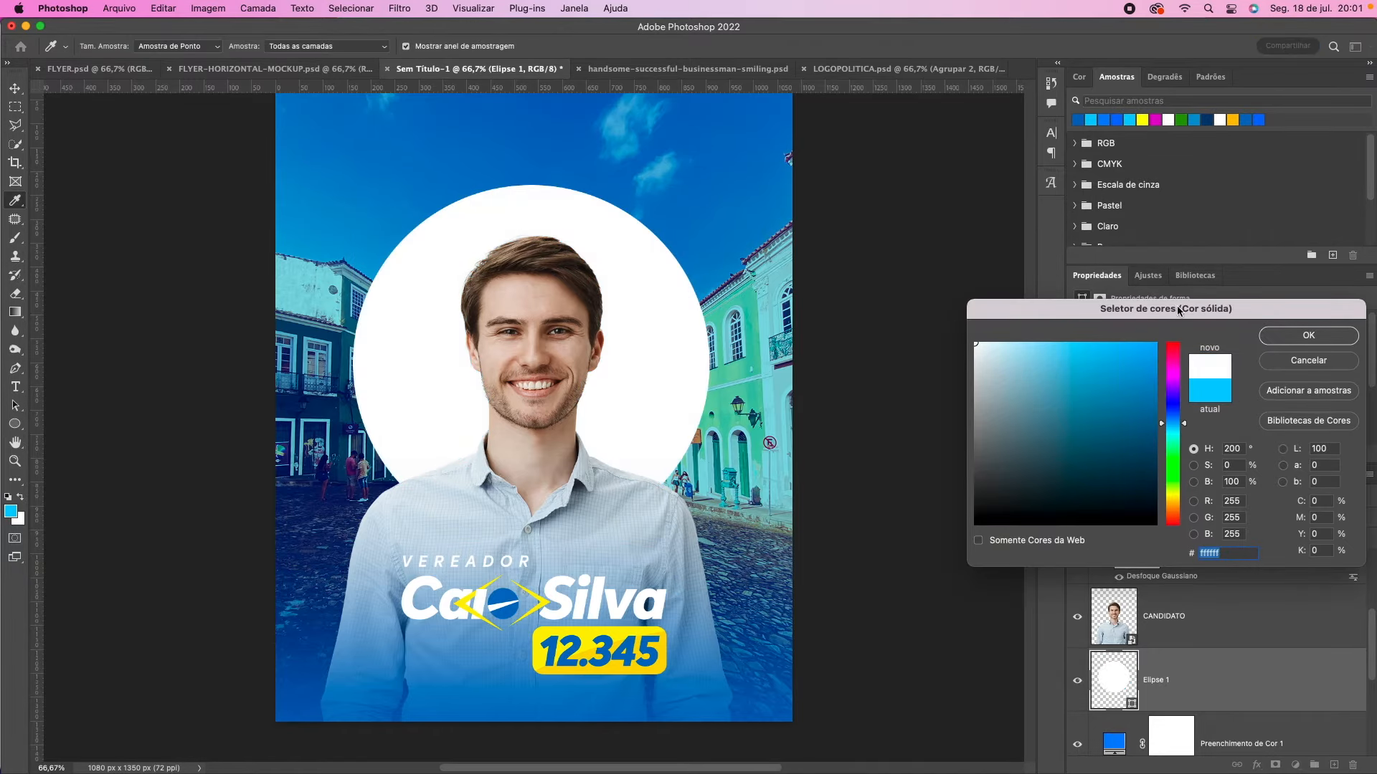
pyautogui.moveTo(1180, 310); pyautogui.dragTo(920, 216)
pyautogui.click(1035, 247)
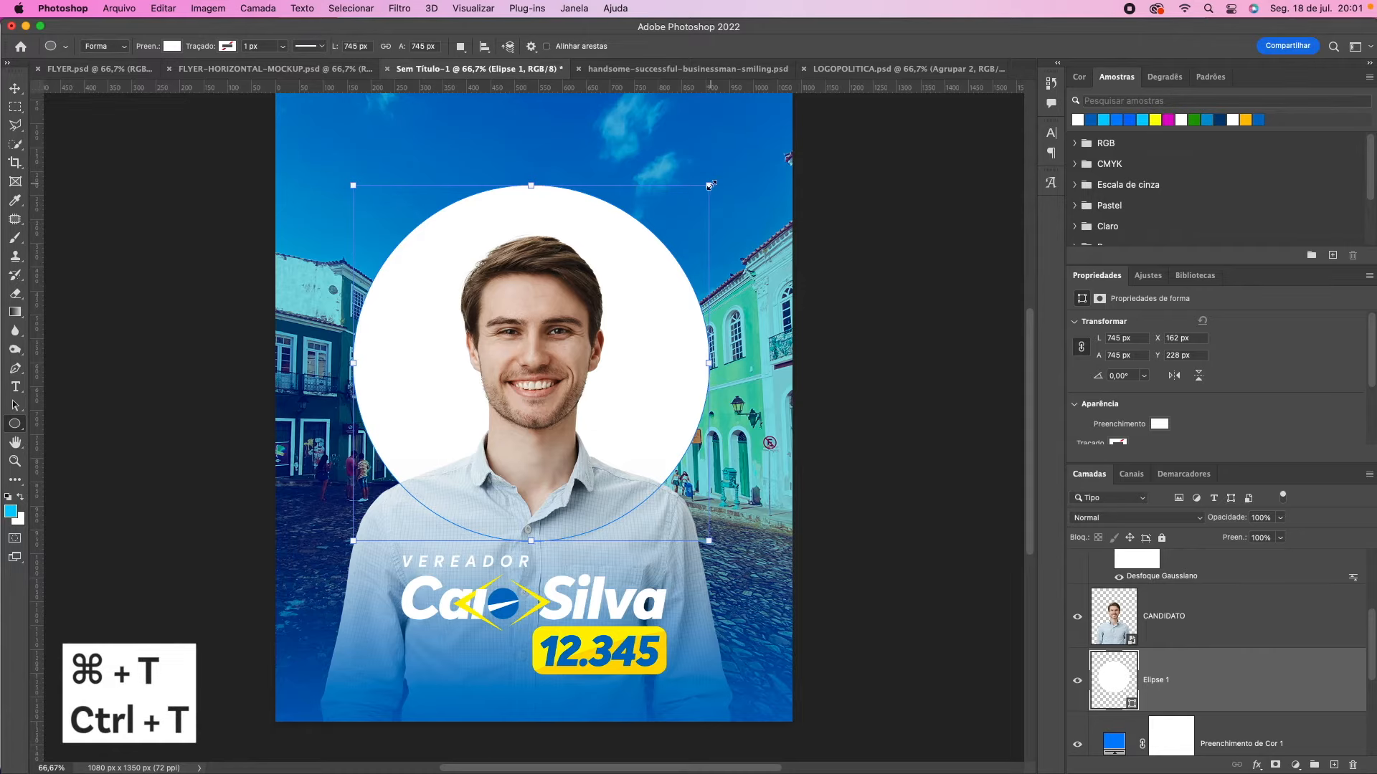
# Step: Scale the white circle behind the candidate's head down to about 631 × 631 px around its centre
pyautogui.moveTo(709, 186); pyautogui.dragTo(682, 213)
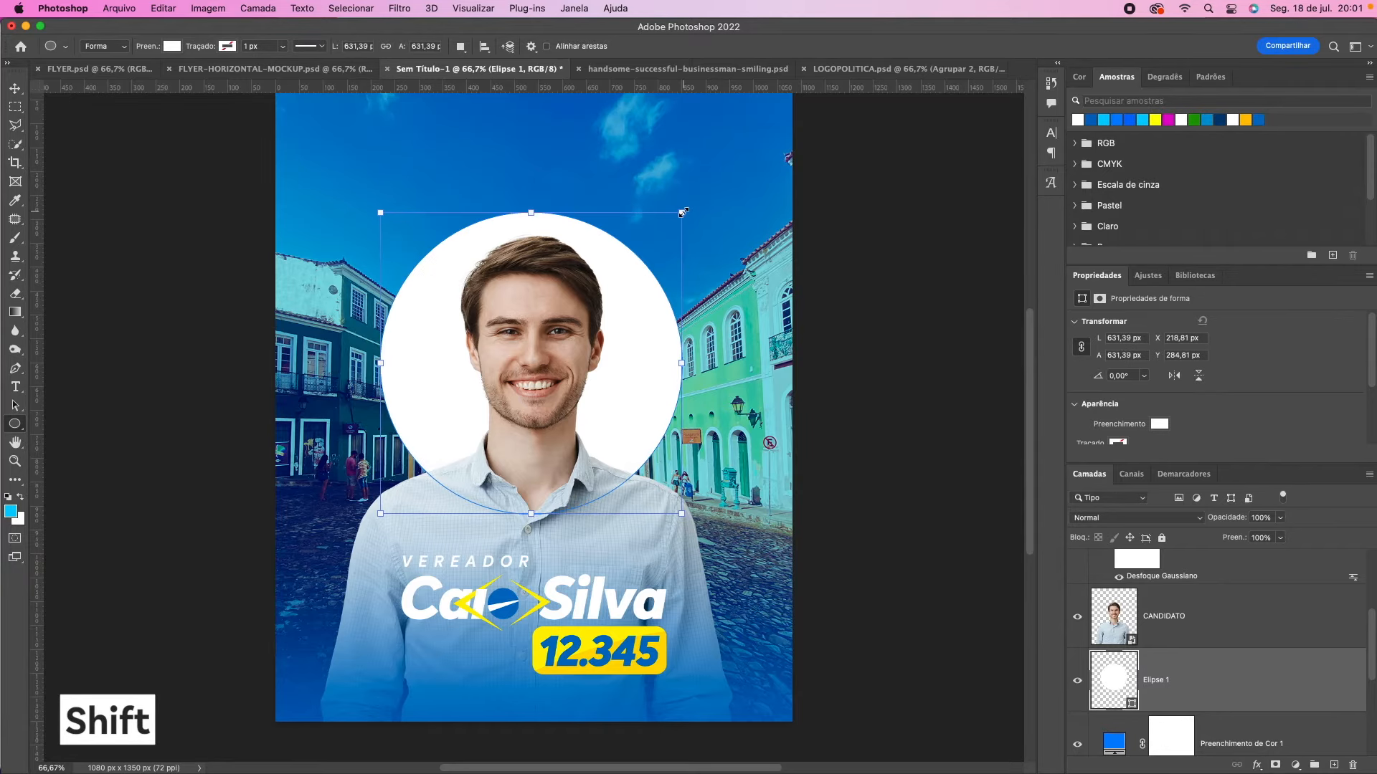
pyautogui.press('Return')
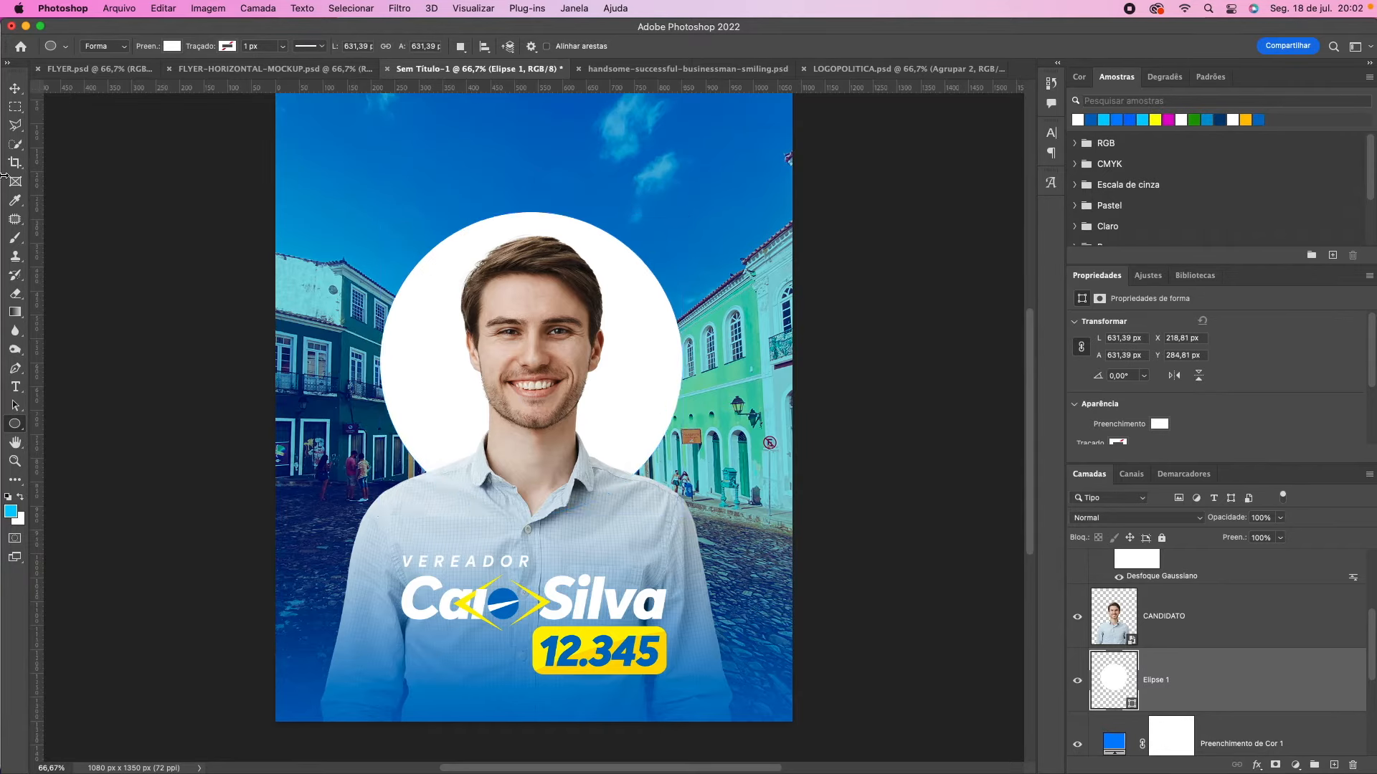
pyautogui.press('v')
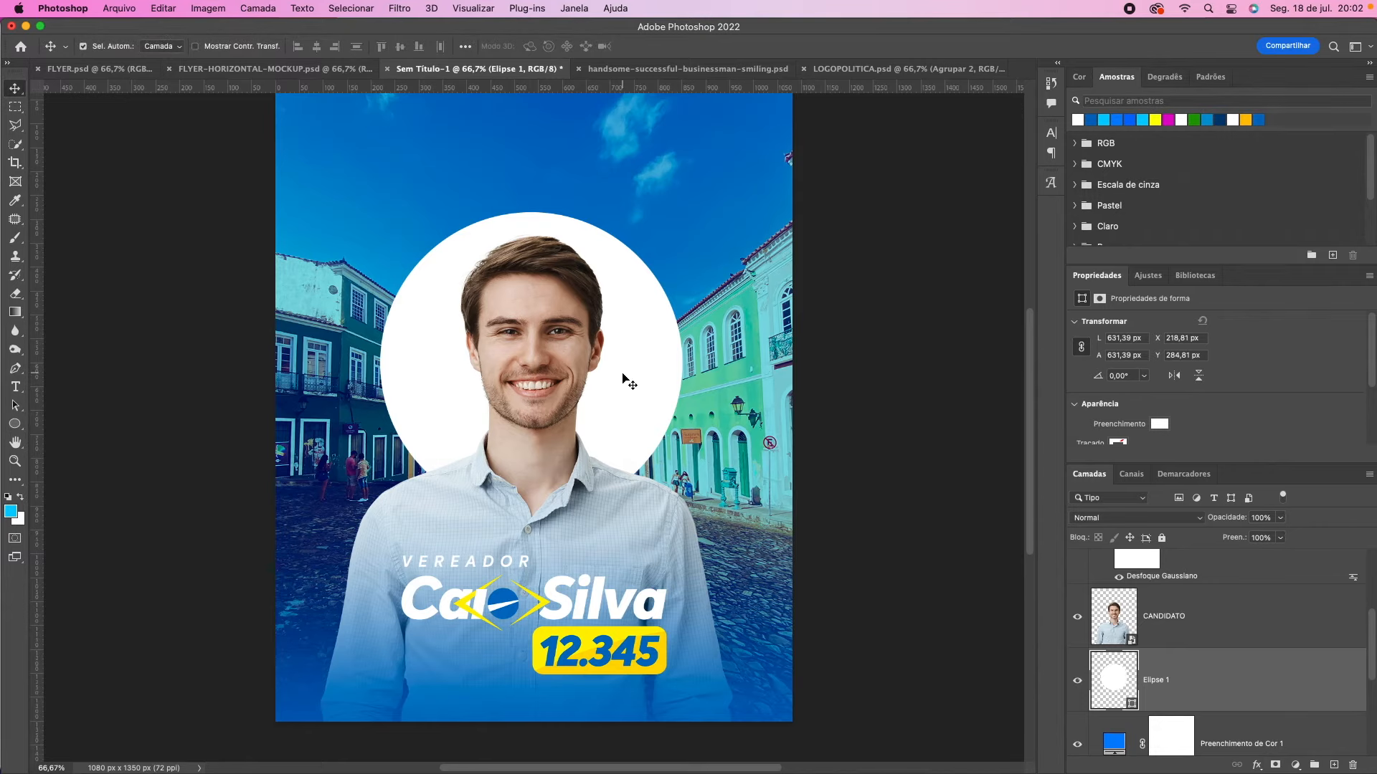
# Step: Convert the Elipse 1 layer to a smart object and apply a Gaussian Blur with a radius of 138 px
pyautogui.scroll(3, 622, 380)
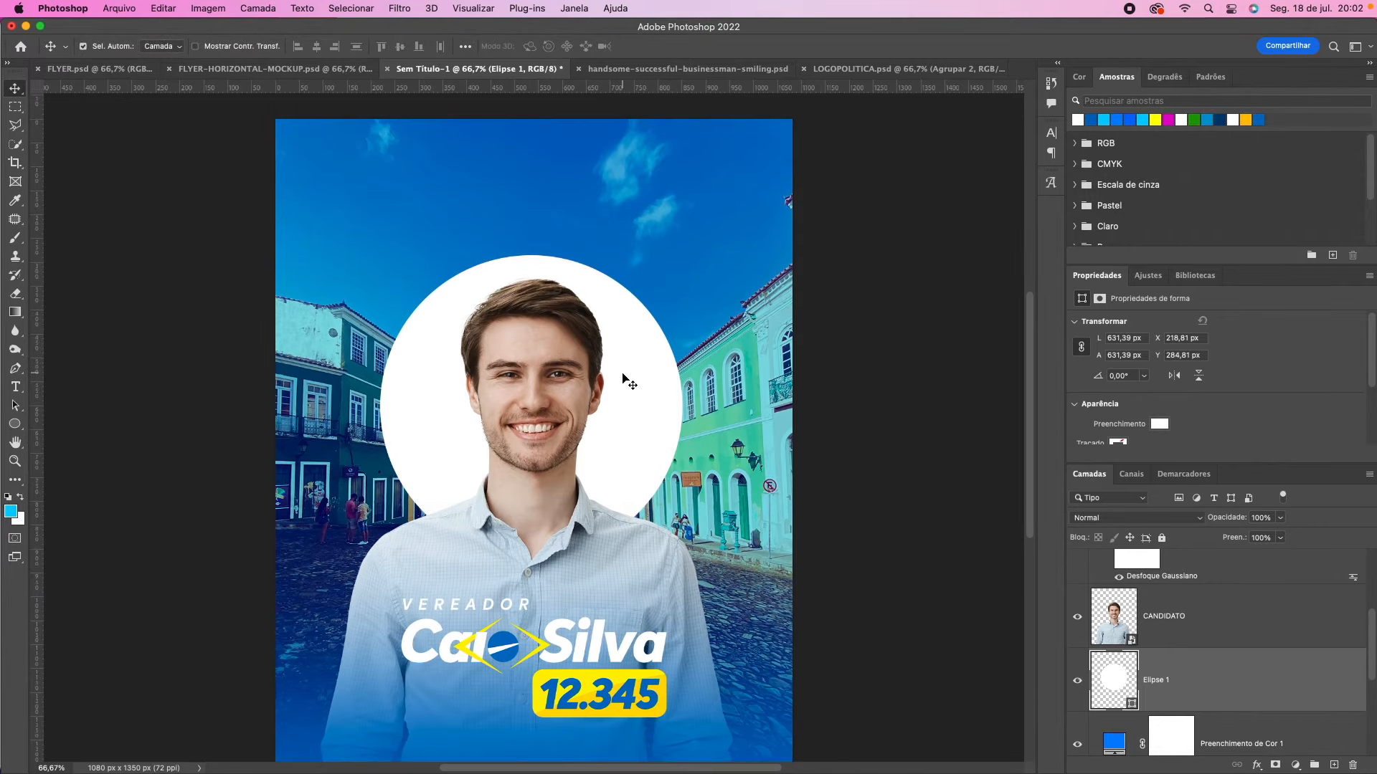
pyautogui.click(393, 8)
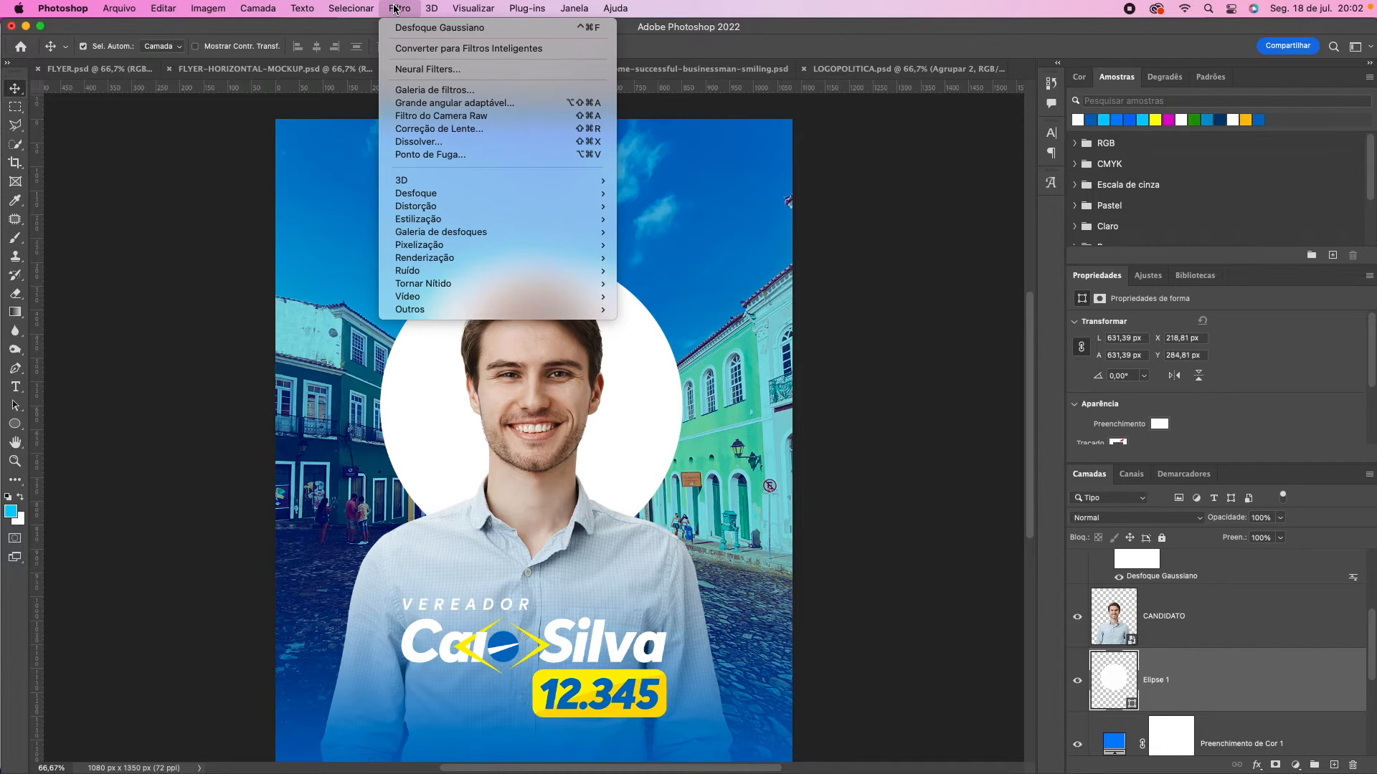
pyautogui.moveTo(475, 193)
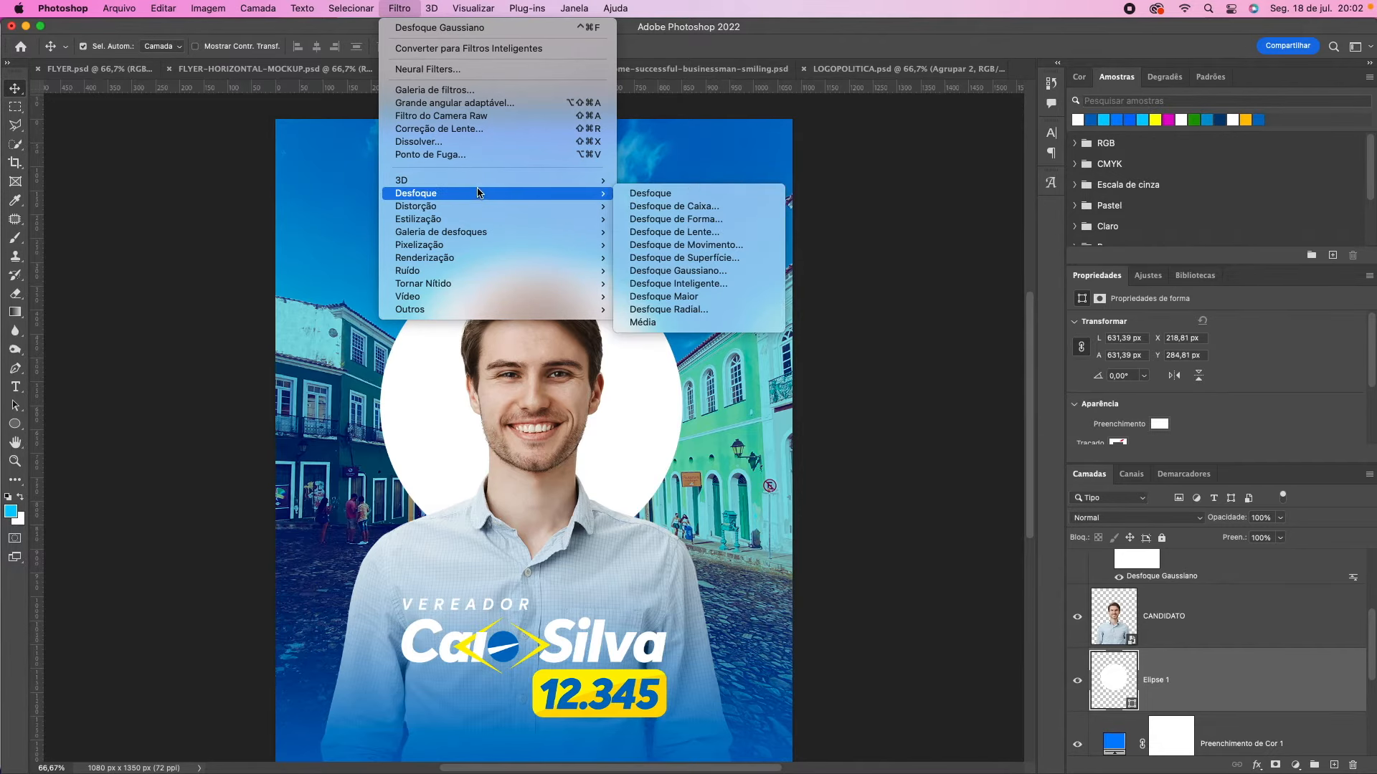
pyautogui.click(699, 271)
pyautogui.click(705, 303)
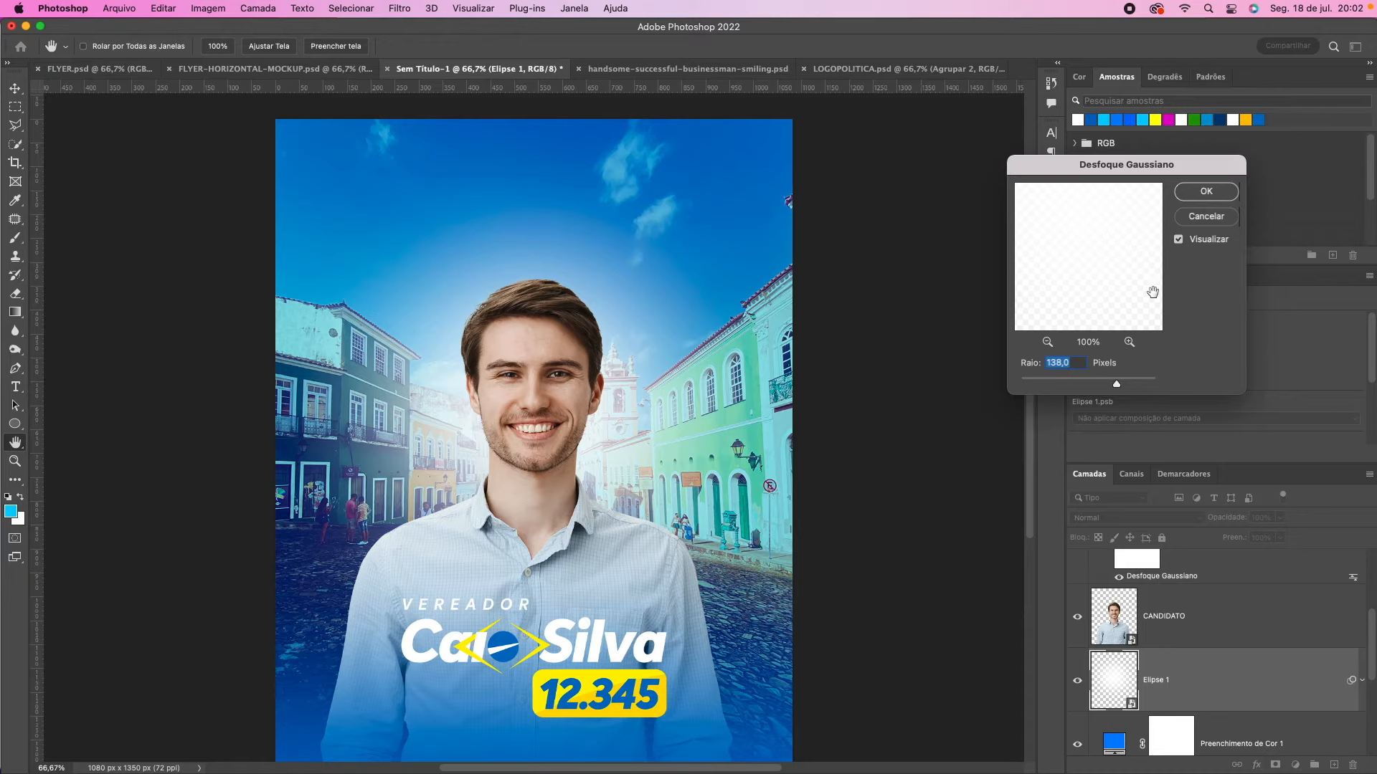
pyautogui.click(1217, 203)
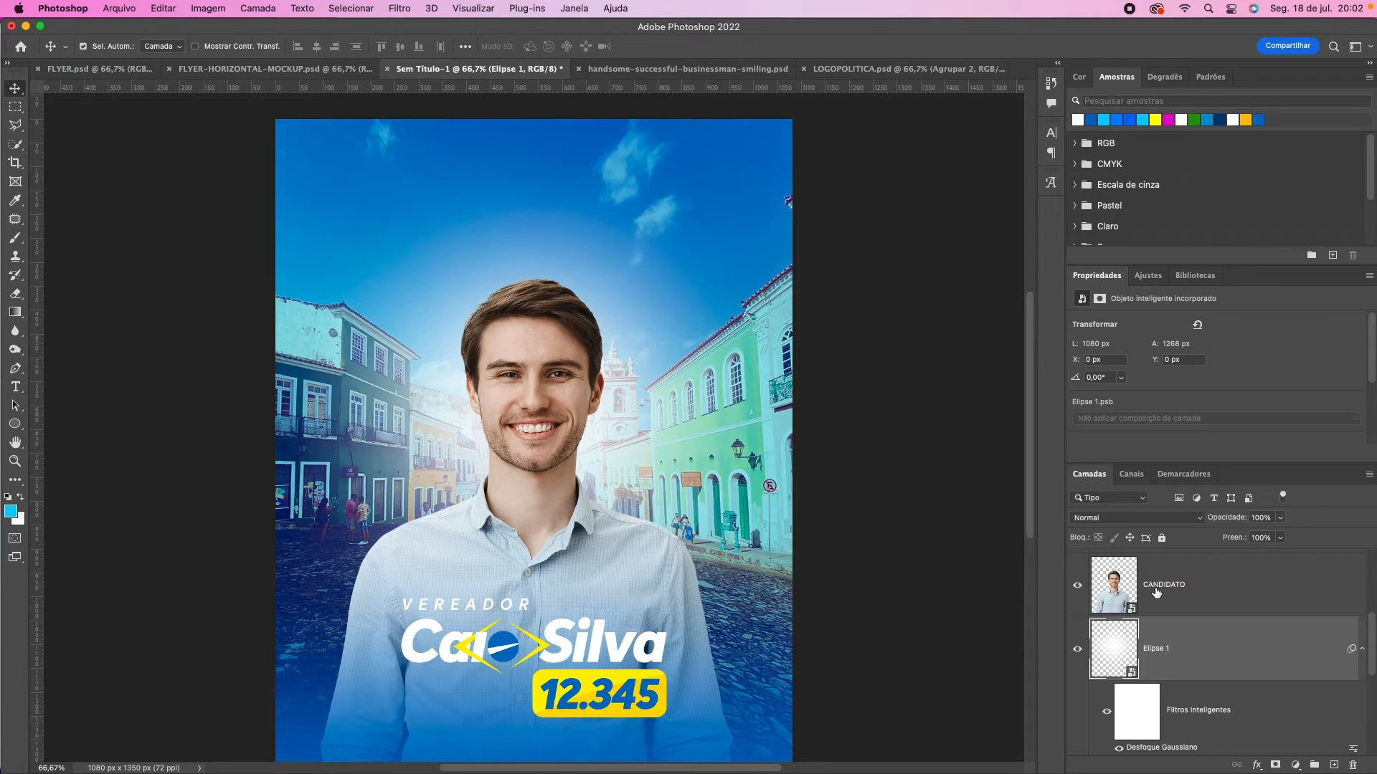
# Step: Keep the Elipse 1 layer's blend mode at Normal and lower its opacity to 84%
pyautogui.scroll(-2, 1156, 593)
pyautogui.scroll(-1, 1156, 592)
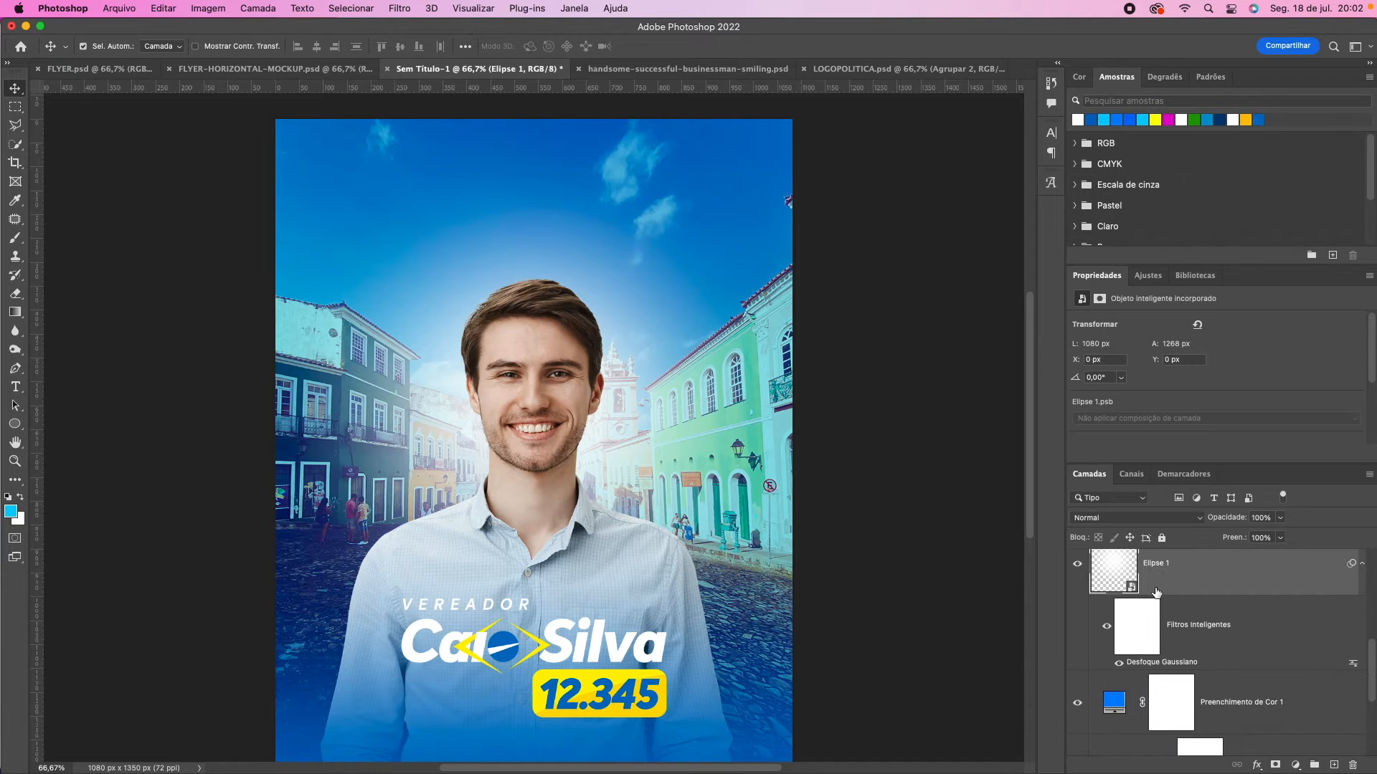
pyautogui.click(1142, 519)
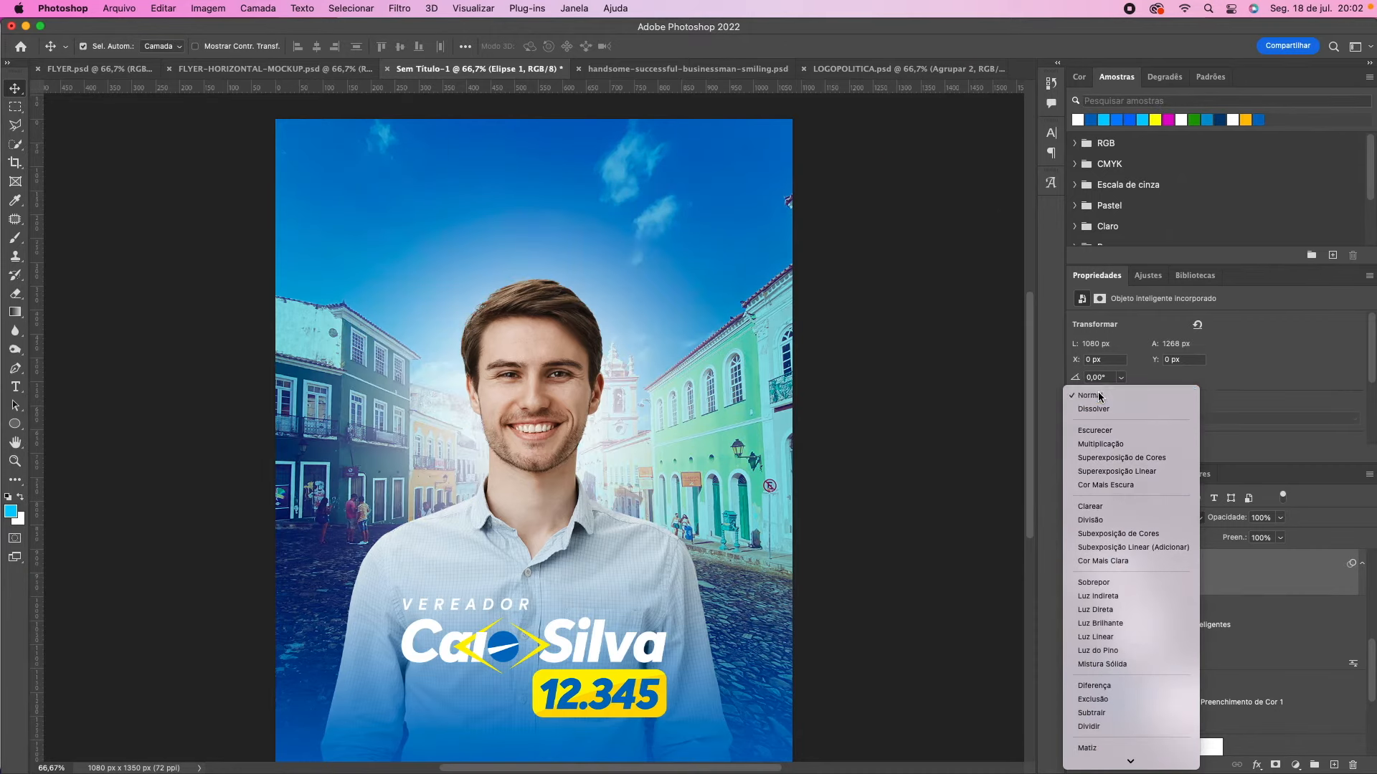
pyautogui.click(1083, 394)
pyautogui.click(1281, 518)
pyautogui.moveTo(1275, 538); pyautogui.dragTo(1261, 536)
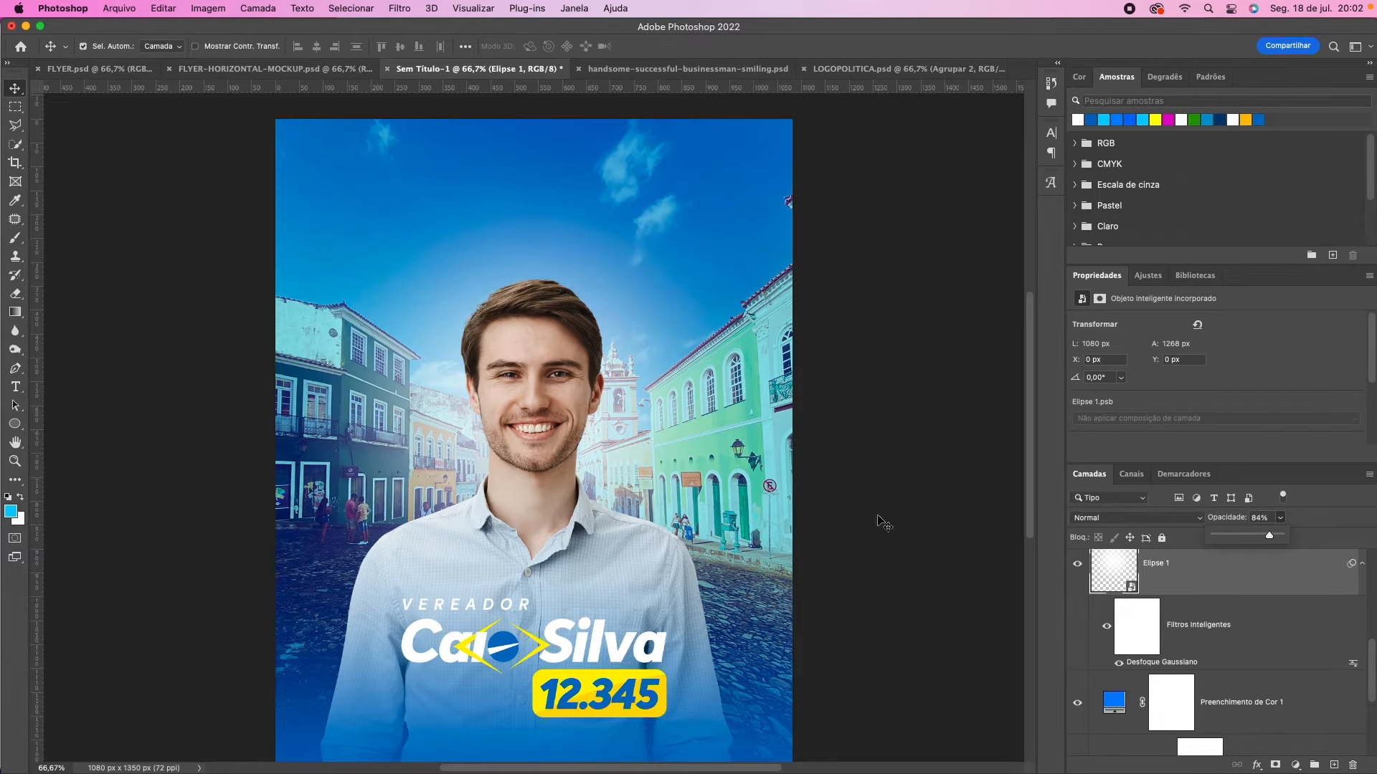
# Step: Try a duplicate of the Elipse 1 glow layer, and delete the copy
pyautogui.scroll(-3, 883, 525)
pyautogui.moveTo(1154, 574); pyautogui.dragTo(1329, 765)
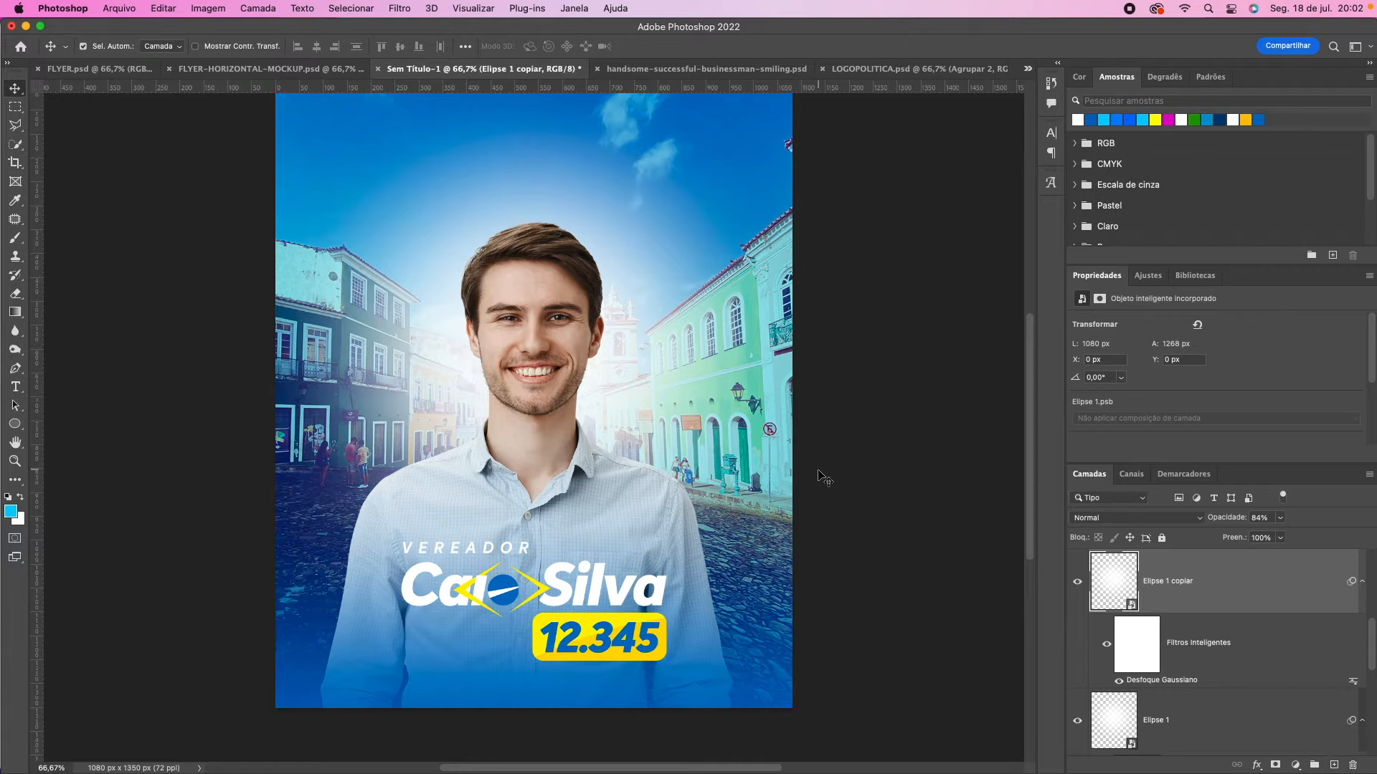
pyautogui.scroll(4, 821, 477)
pyautogui.scroll(-2, 905, 512)
pyautogui.moveTo(1205, 585); pyautogui.dragTo(1353, 765)
pyautogui.scroll(2, 810, 534)
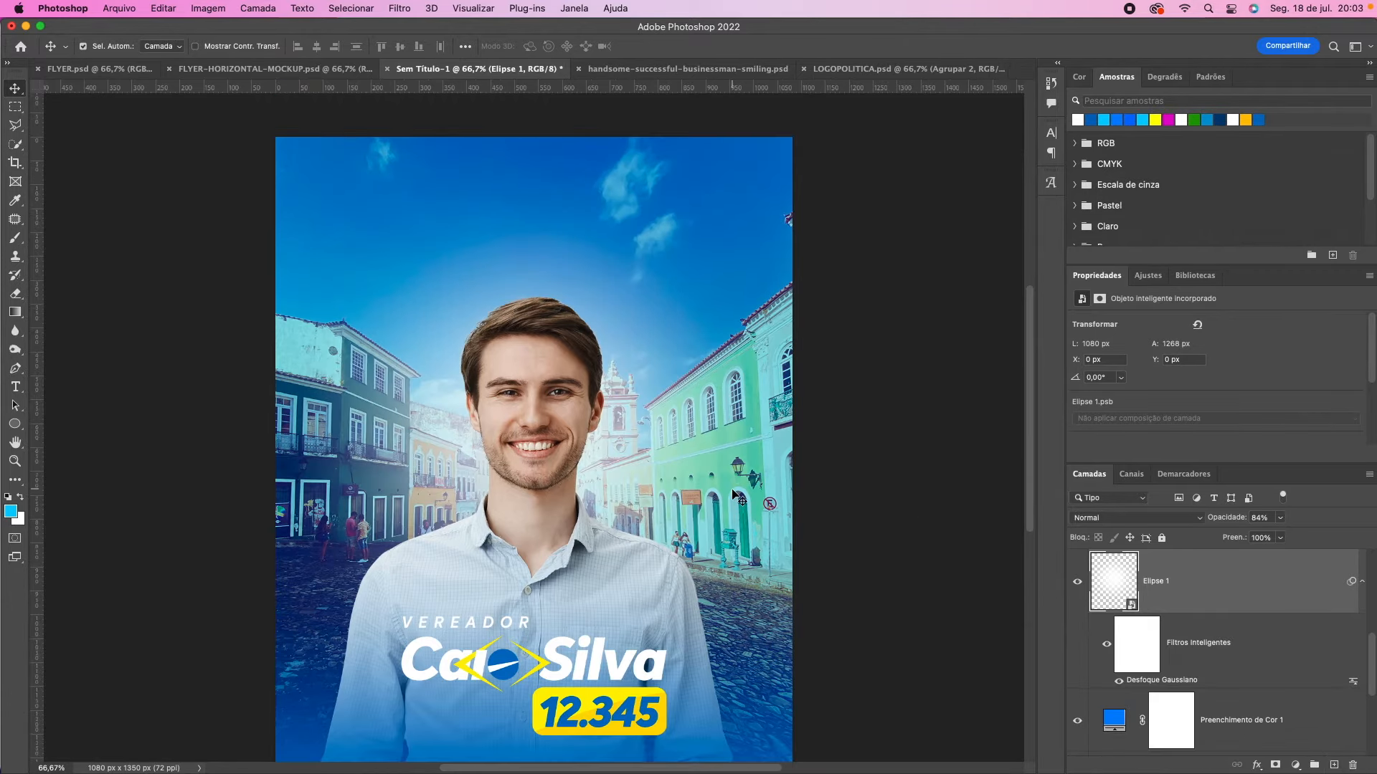
pyautogui.scroll(-4, 732, 502)
pyautogui.scroll(3, 735, 499)
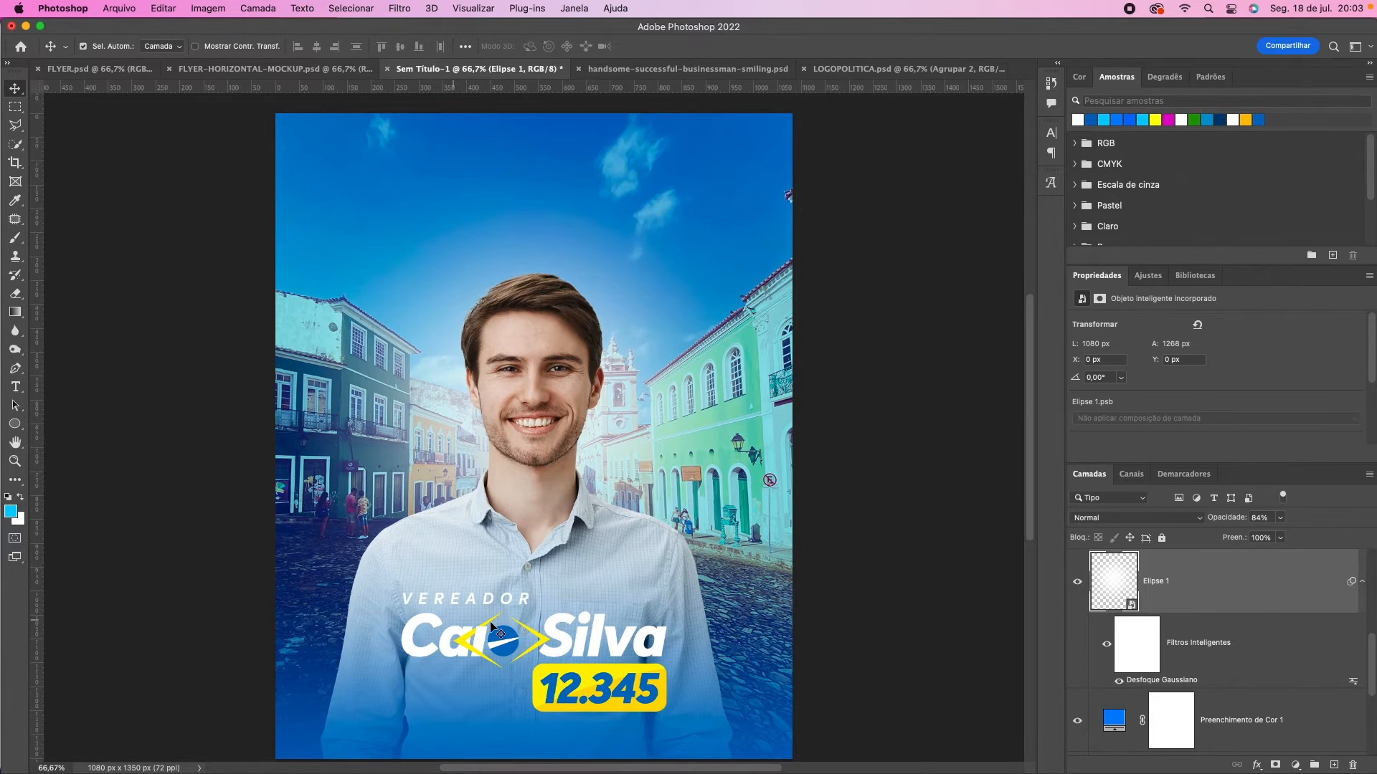
pyautogui.scroll(-1, 529, 571)
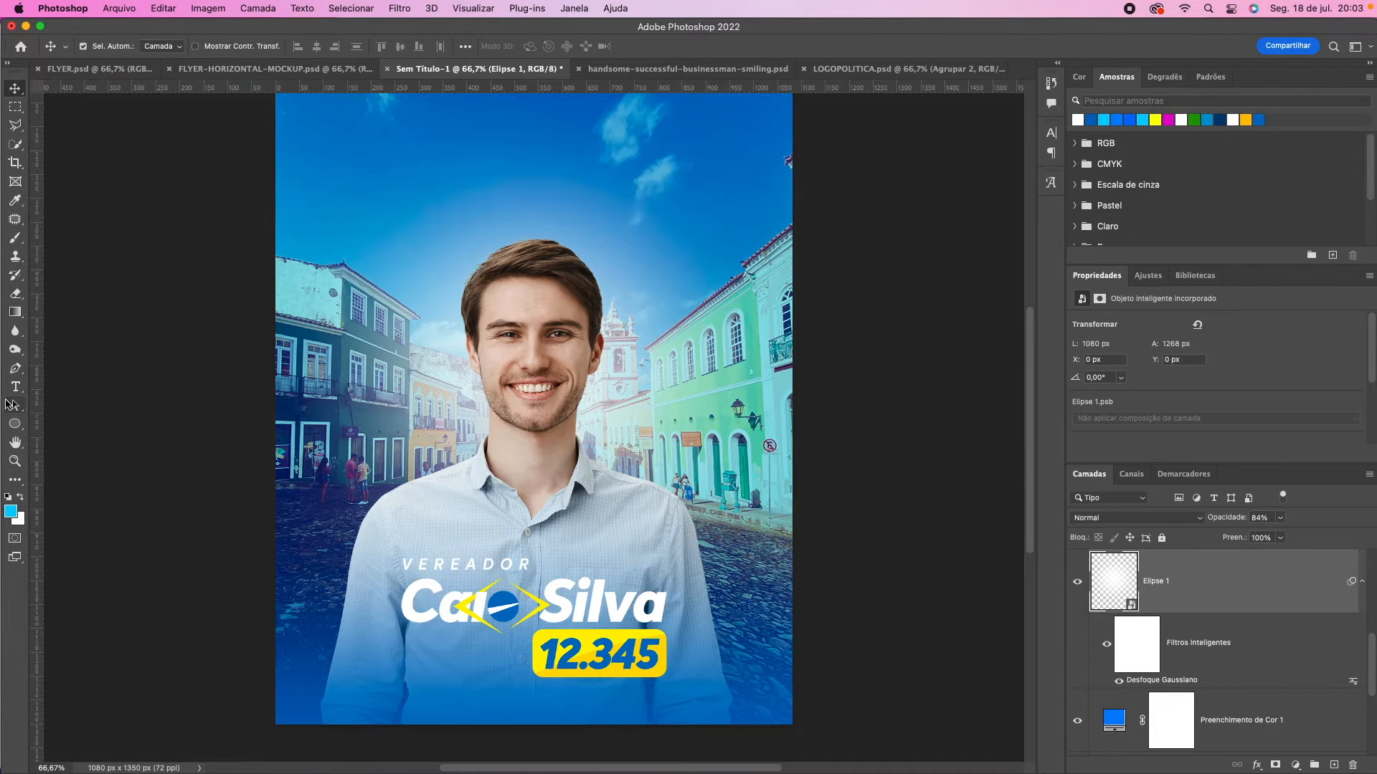
# Step: Draw a closed Pen path around the flyer's lower part, its straight upper edge slanting up towards the right side
pyautogui.click(15, 367)
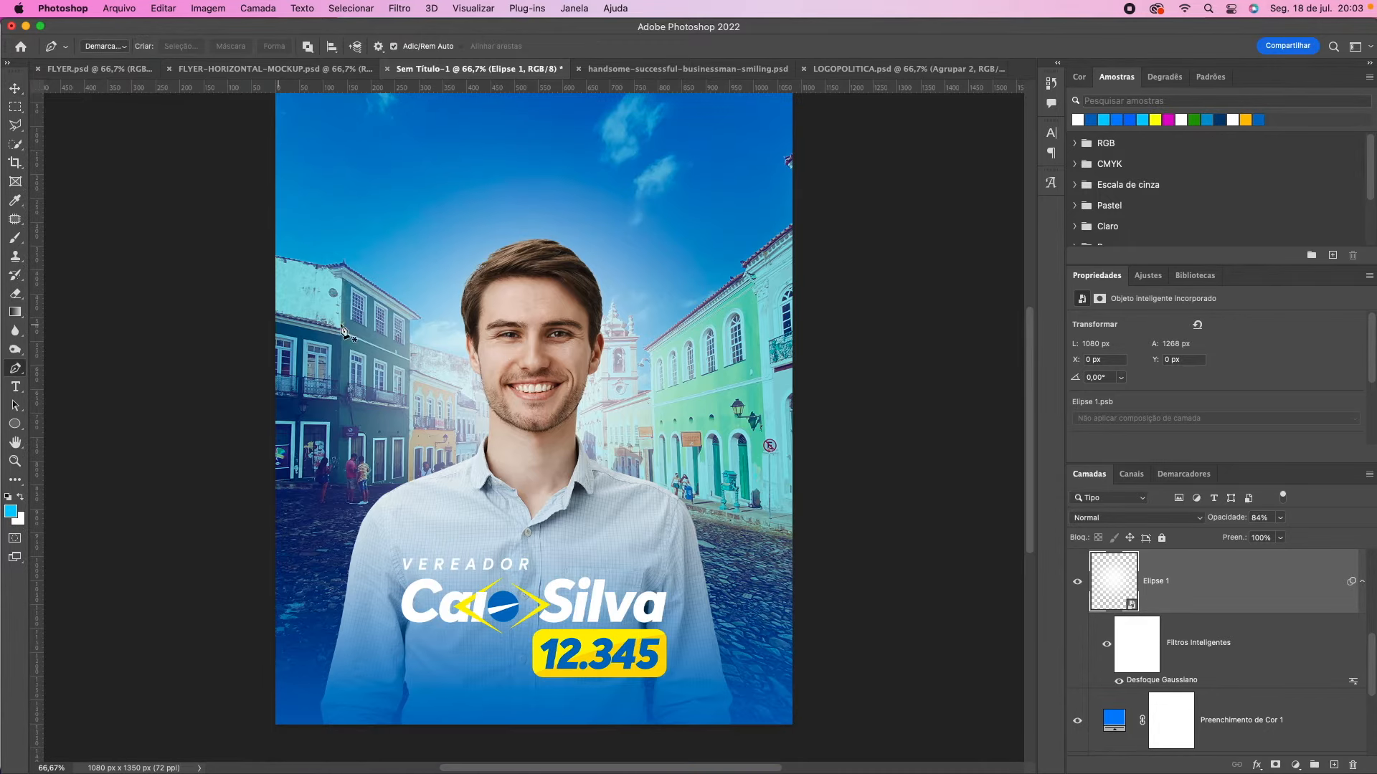
pyautogui.click(794, 446)
pyautogui.click(273, 605)
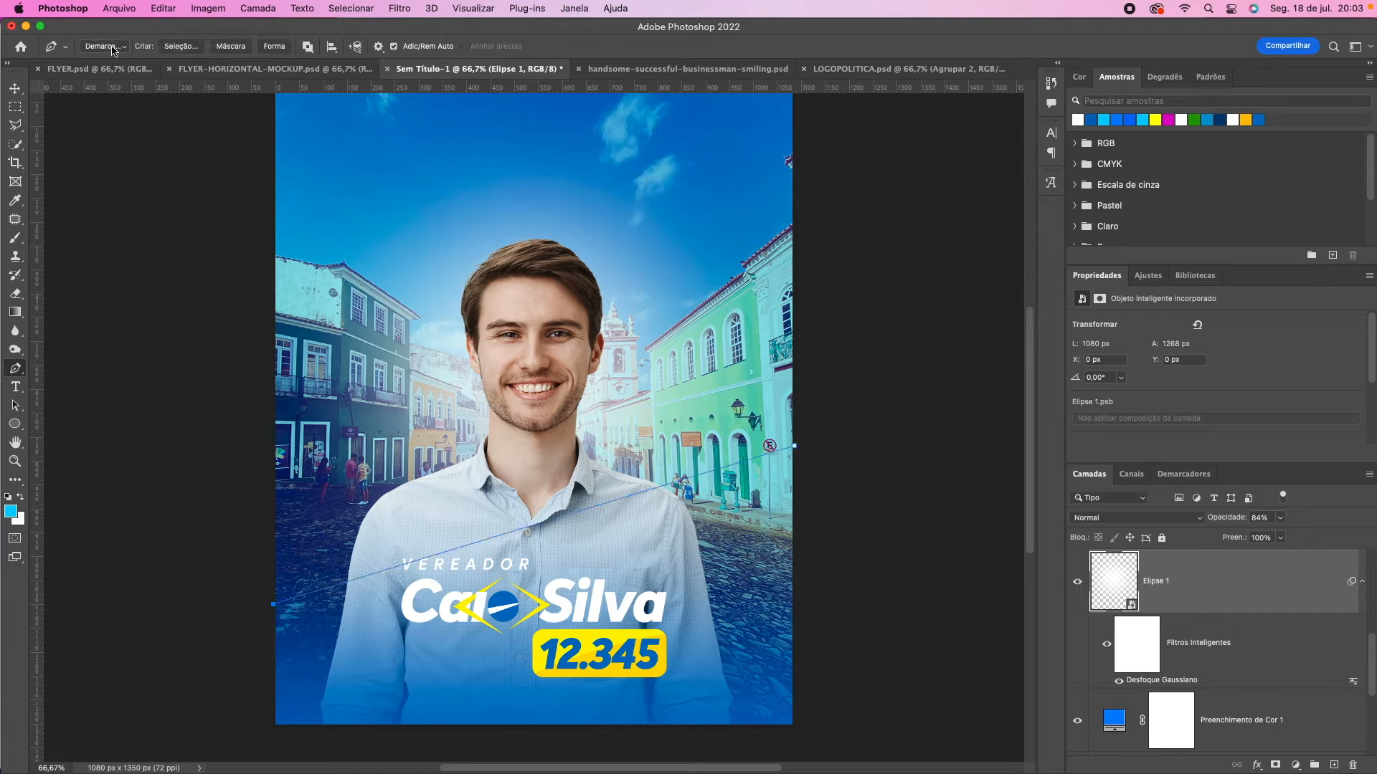
pyautogui.click(270, 730)
pyautogui.click(799, 729)
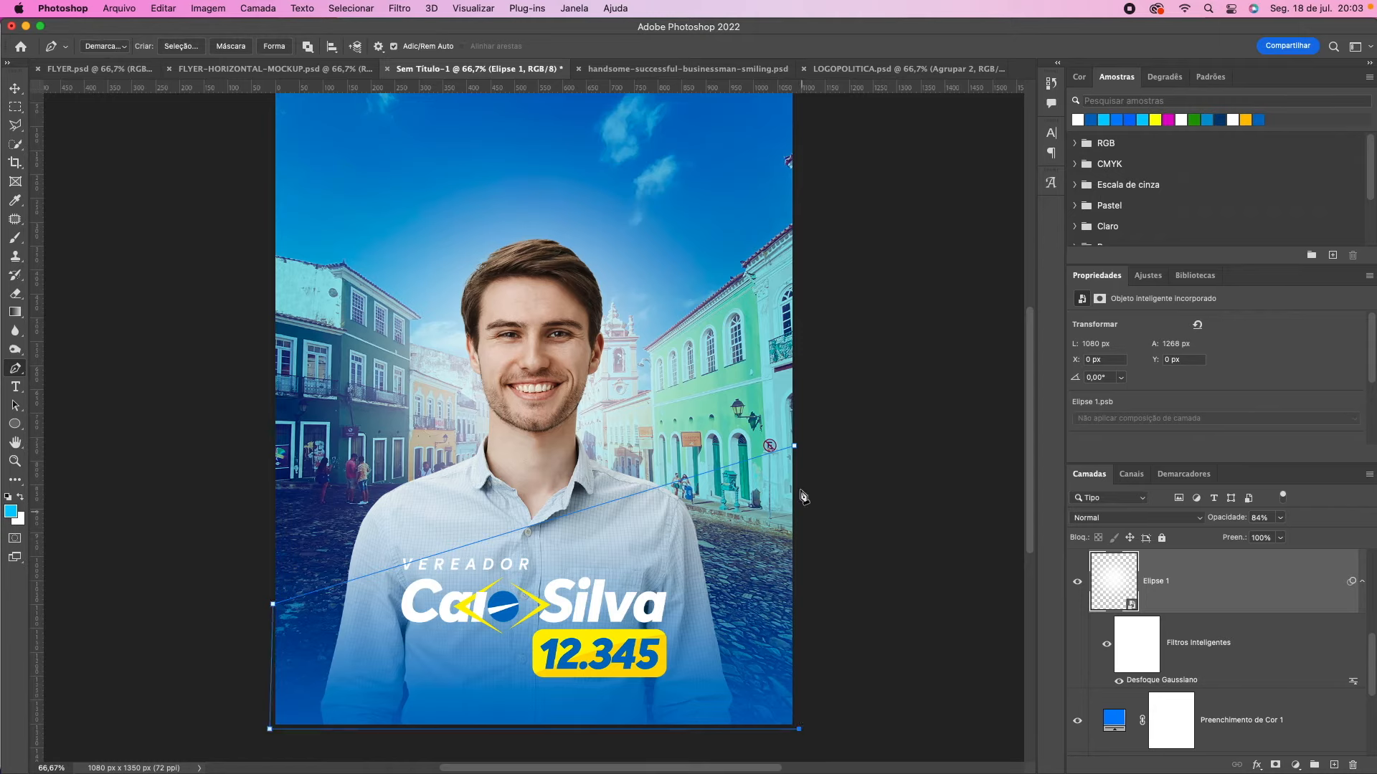
pyautogui.click(796, 448)
# Step: Bend the path's slanted upper edge into an S-shaped wave and turn the path into a filled shape
pyautogui.moveTo(408, 567); pyautogui.dragTo(629, 538)
pyautogui.click(629, 538)
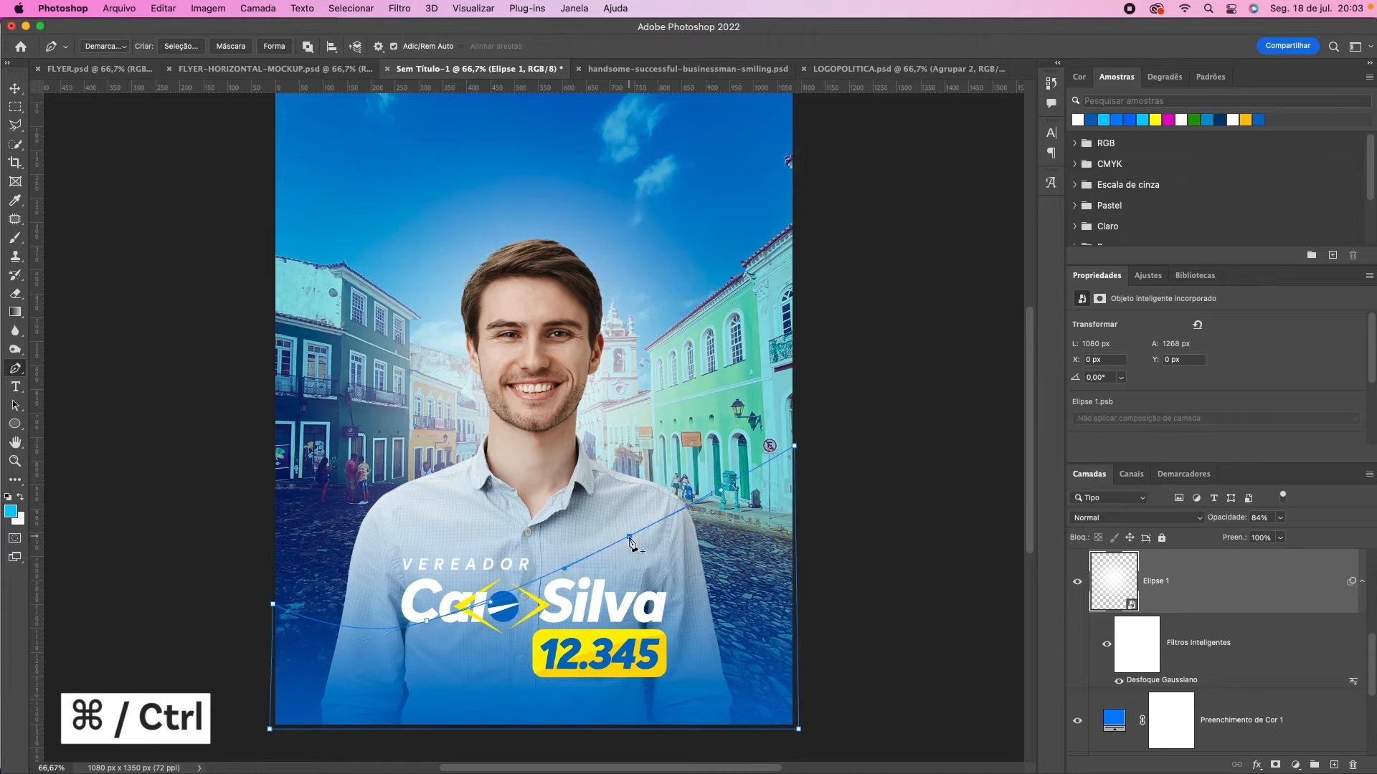
pyautogui.moveTo(629, 536); pyautogui.dragTo(623, 477)
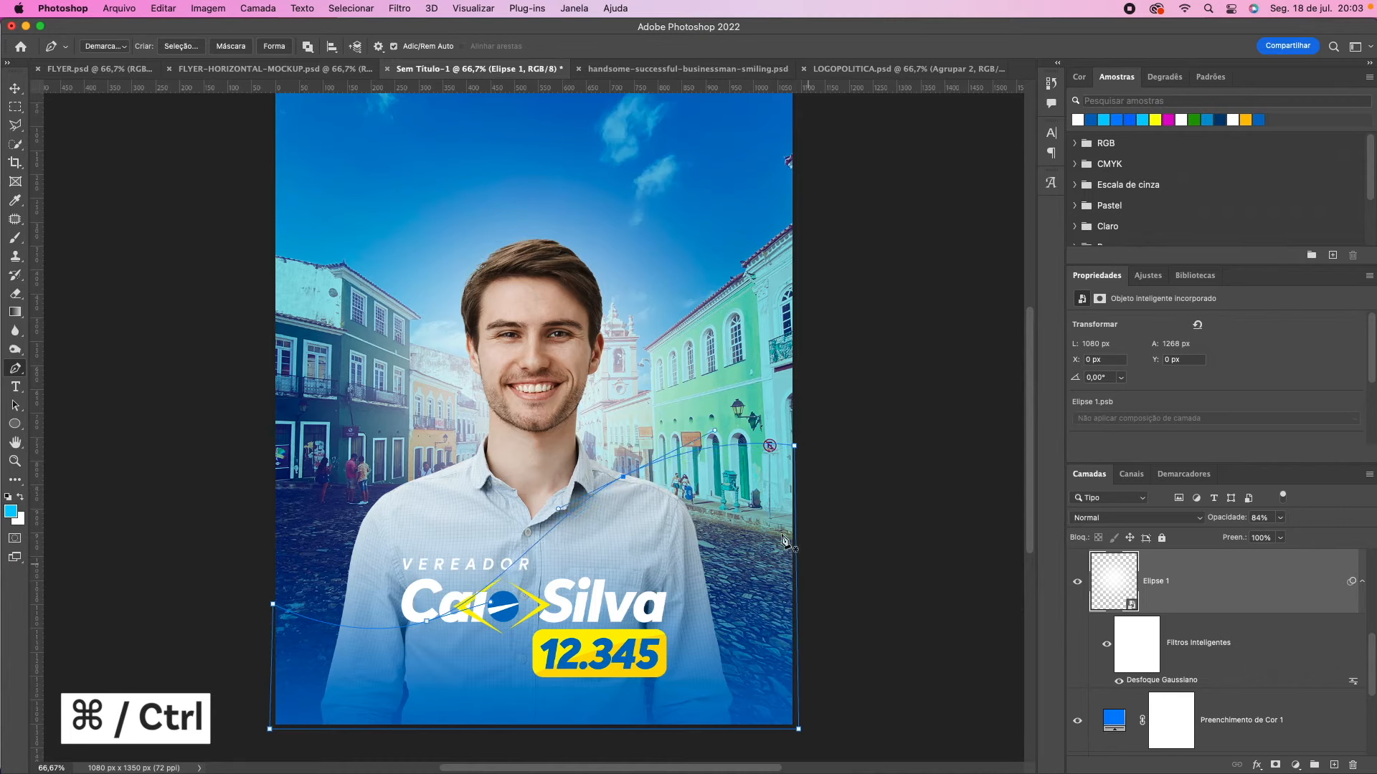
pyautogui.click(280, 47)
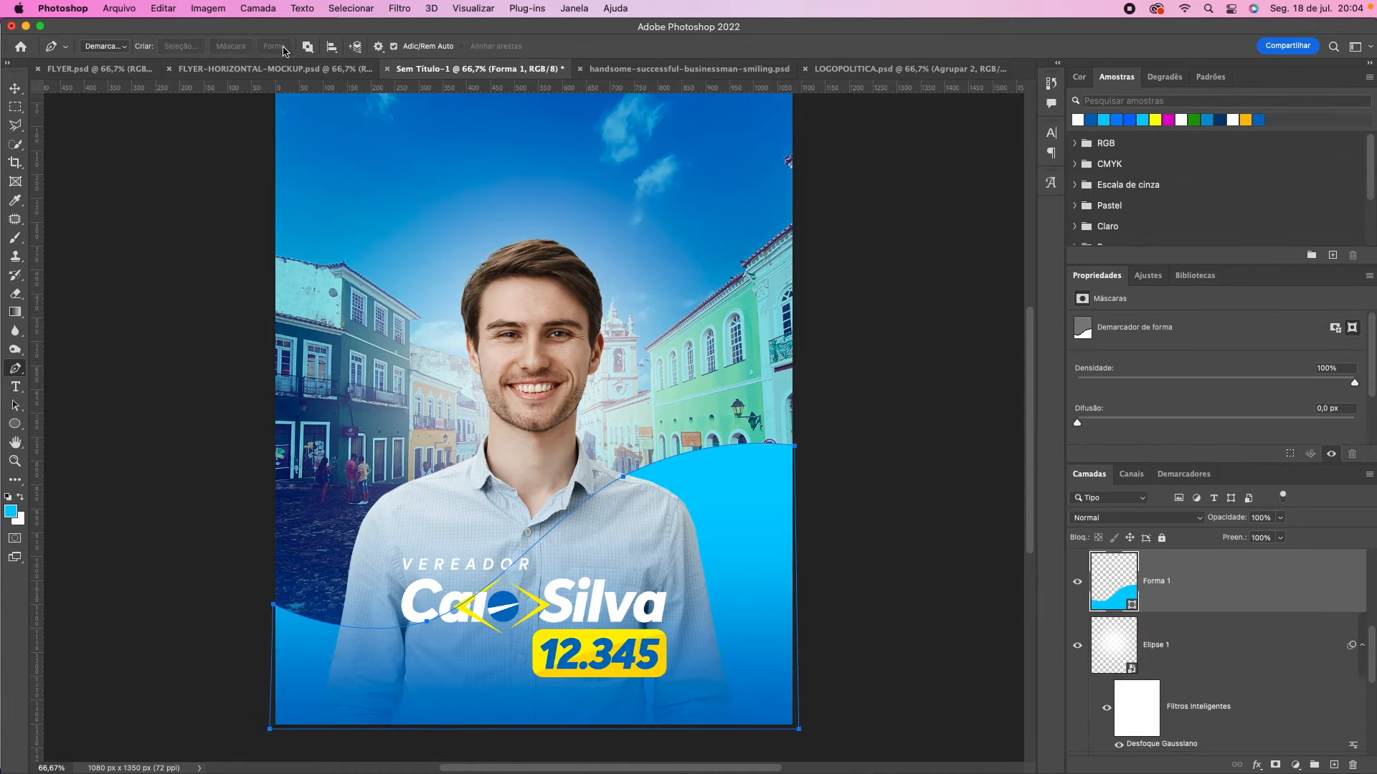
# Step: Change the Forma 1 wave's fill colour to white (#ffffff)
pyautogui.doubleClick(1126, 605)
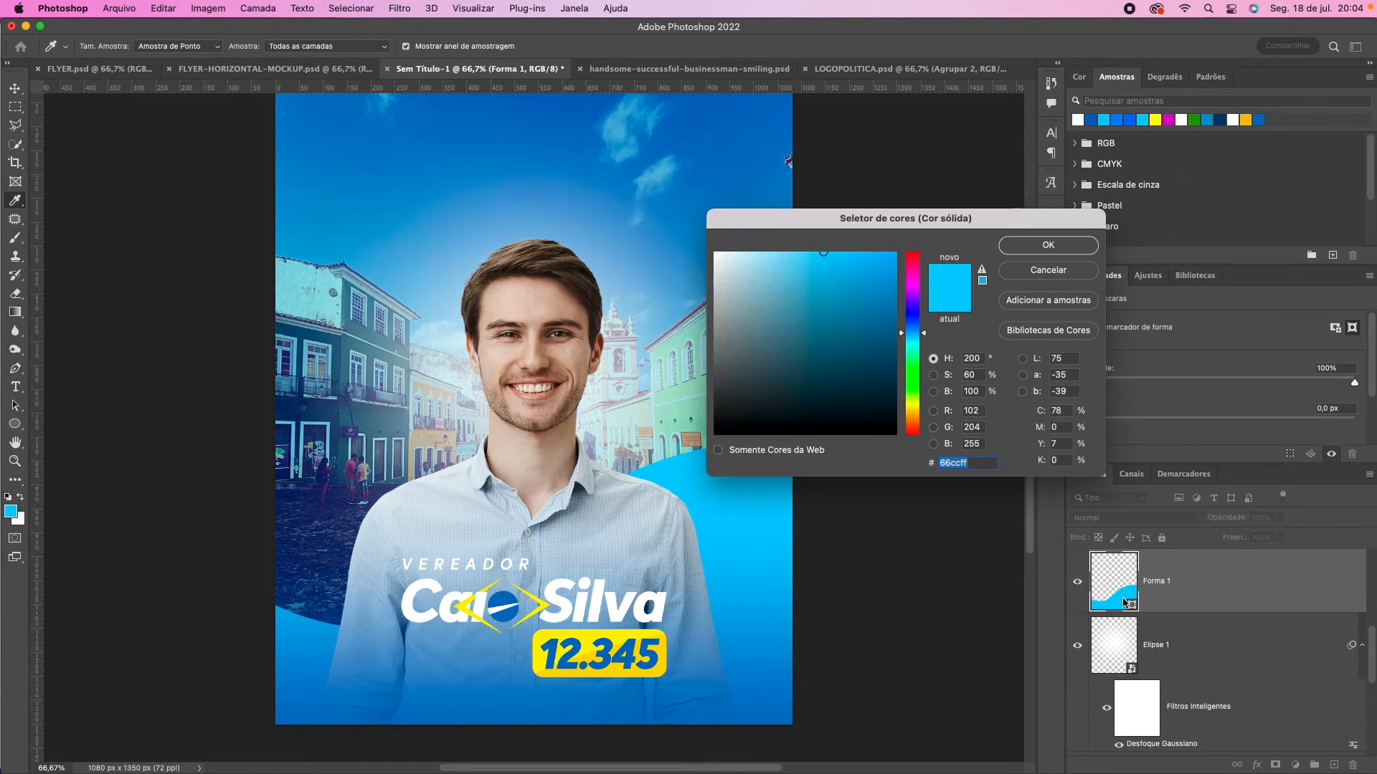
pyautogui.moveTo(767, 285); pyautogui.dragTo(715, 253)
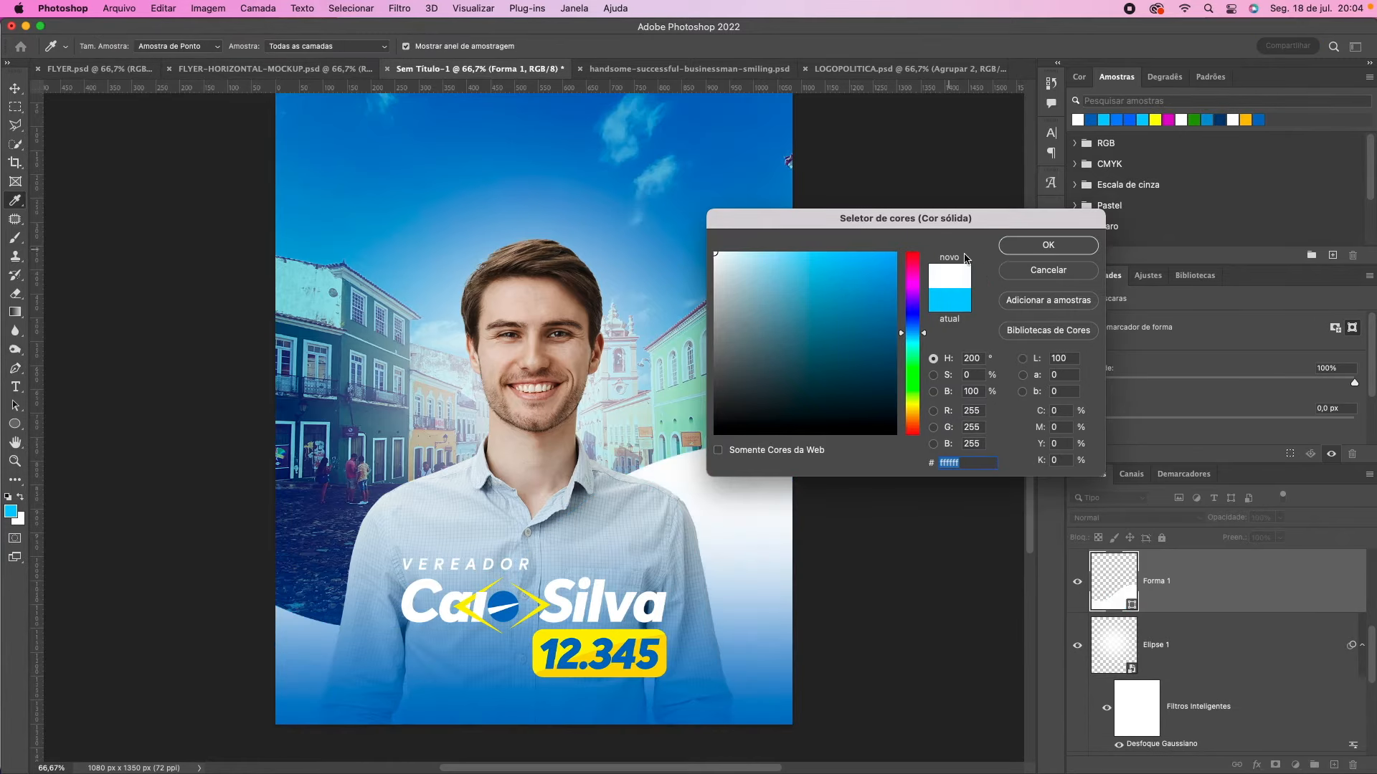
pyautogui.click(1052, 250)
# Step: Hide the CANDIDATO layer to expose the white wave behind the photo
pyautogui.press('v')
pyautogui.click(557, 345)
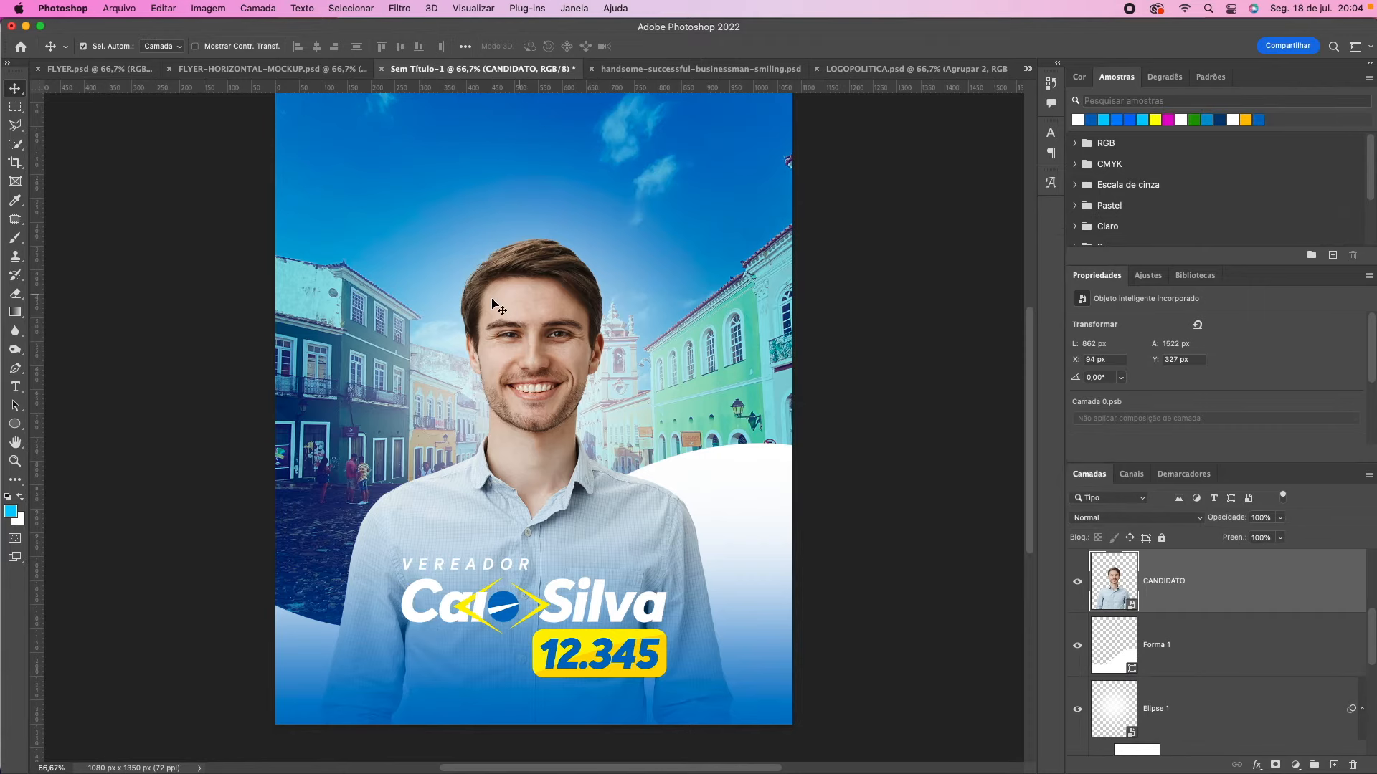
pyautogui.click(1077, 587)
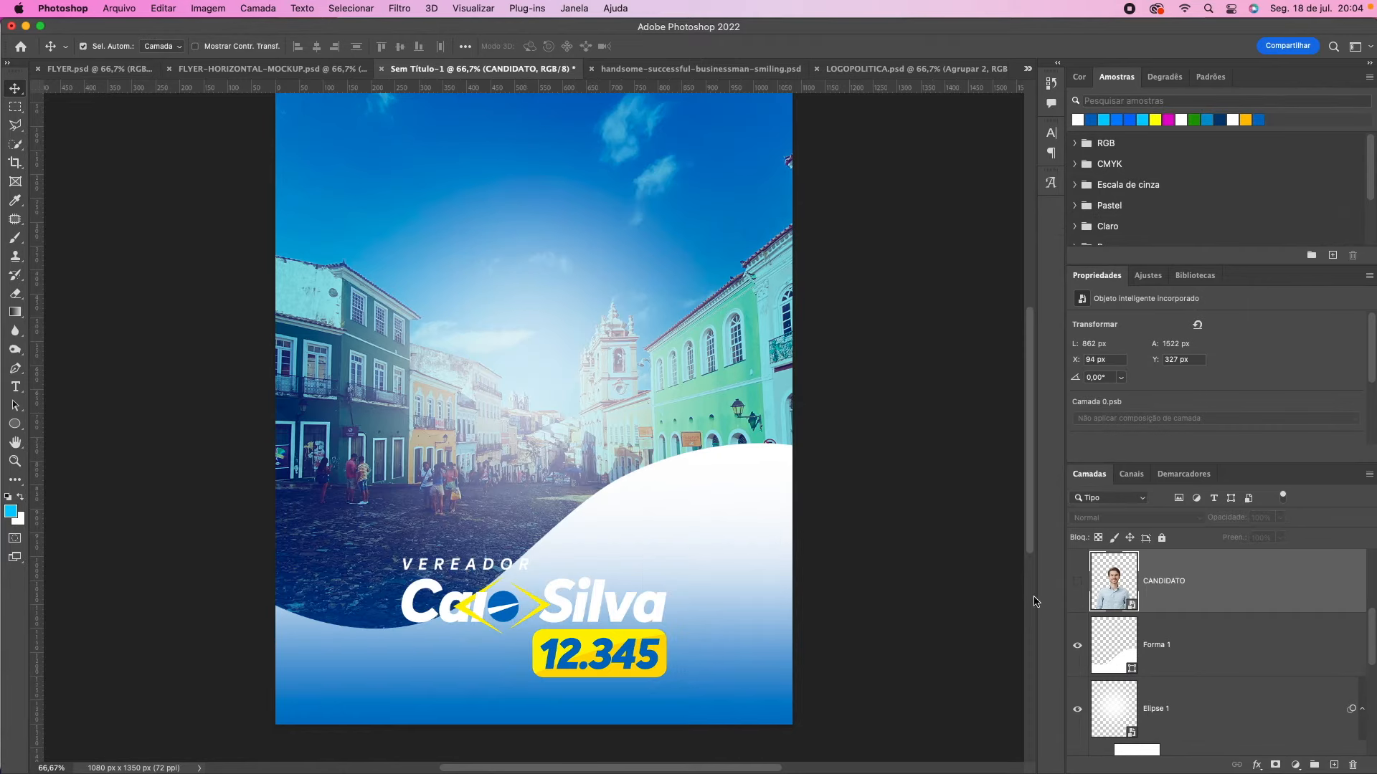
# Step: Rename the campaign logo's Camada 1 layer as LOGOTIPO and hide it
pyautogui.scroll(5, 1069, 591)
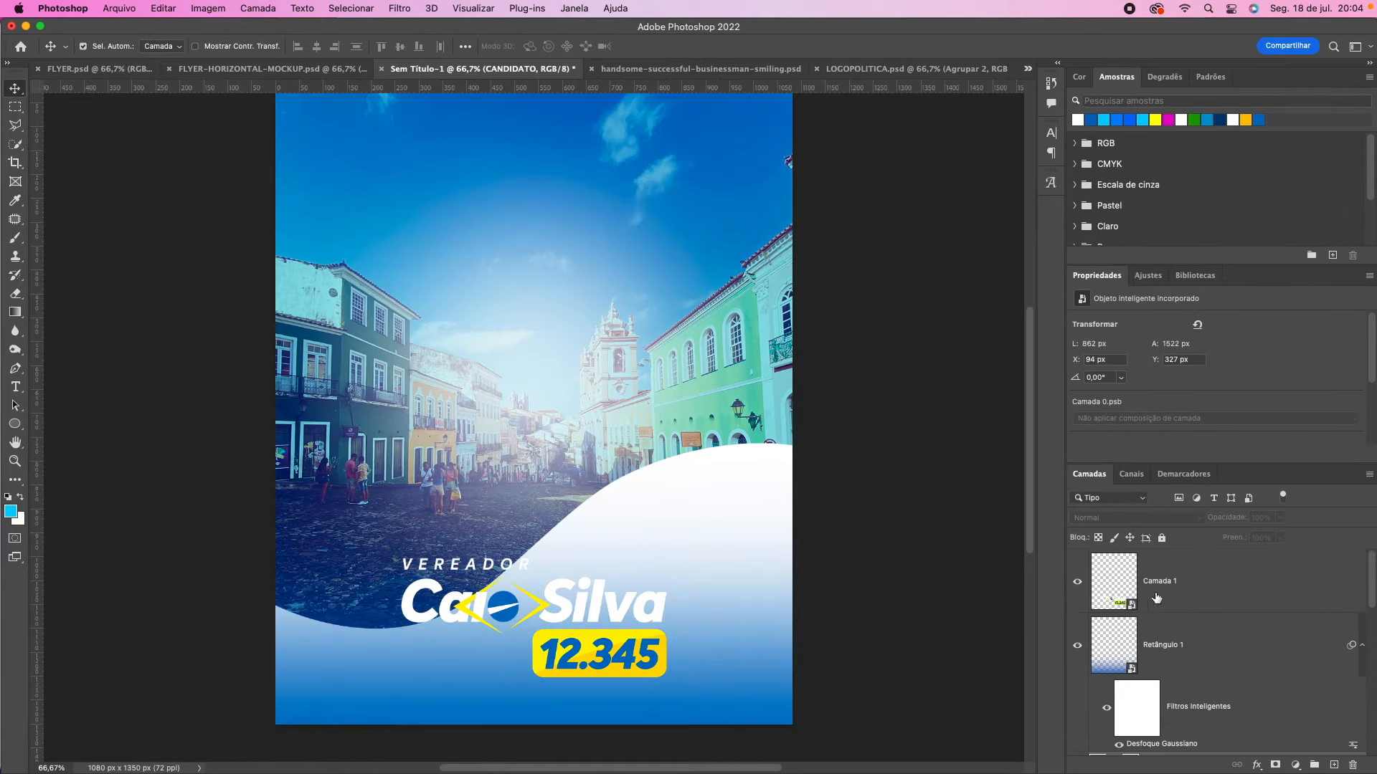
pyautogui.doubleClick(1159, 582)
pyautogui.write('LOGOTI')
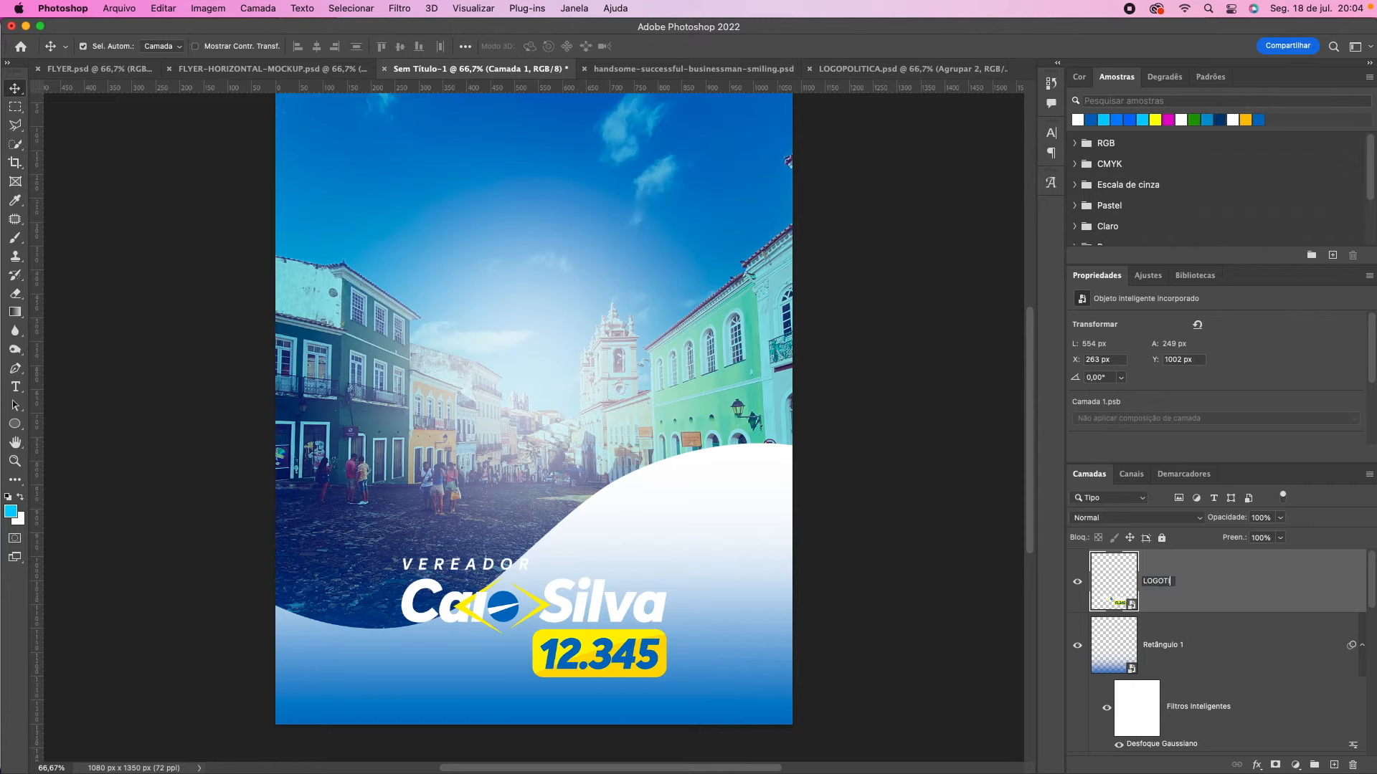
pyautogui.press('Return')
pyautogui.click(1077, 582)
# Step: Add a new empty layer directly above the Forma 1 layer for another Pen shape
pyautogui.scroll(-2, 925, 652)
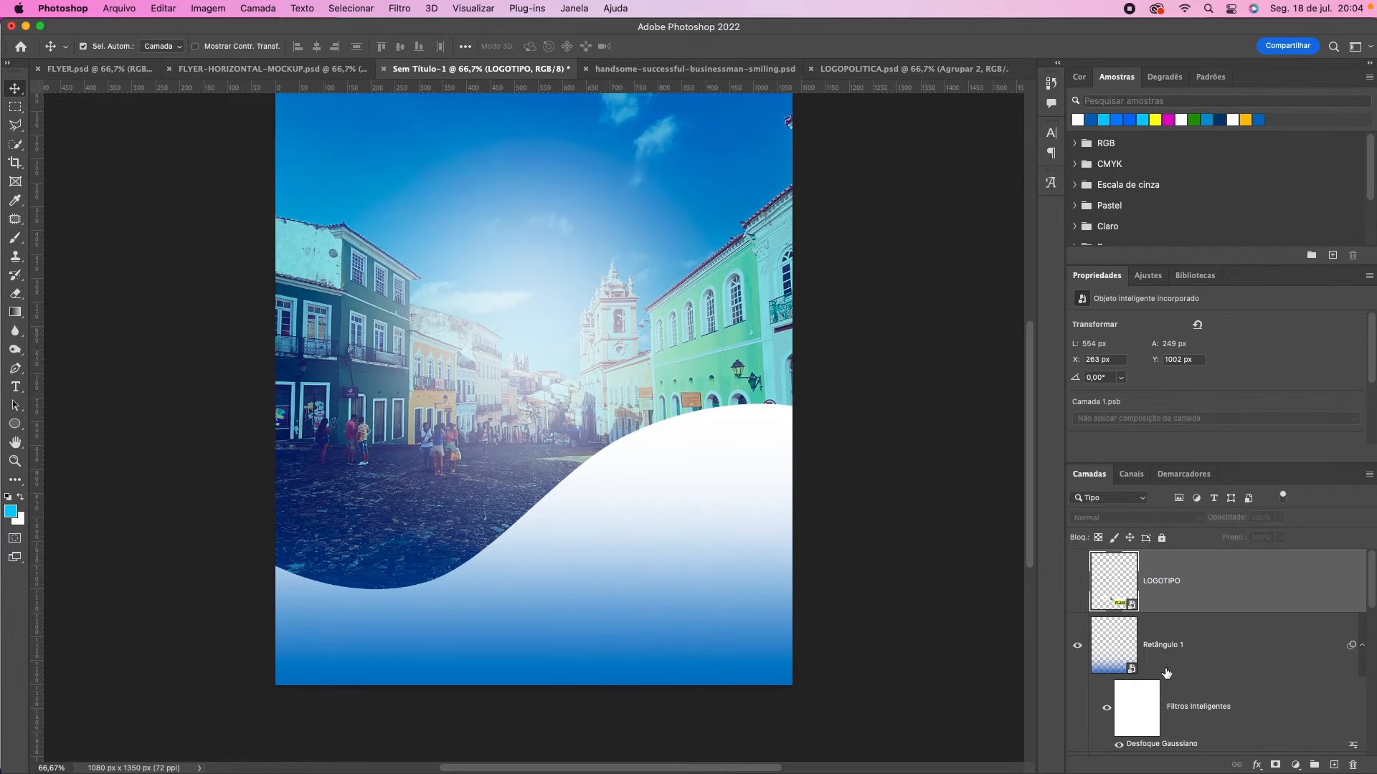
pyautogui.scroll(-5, 1169, 674)
pyautogui.click(1177, 685)
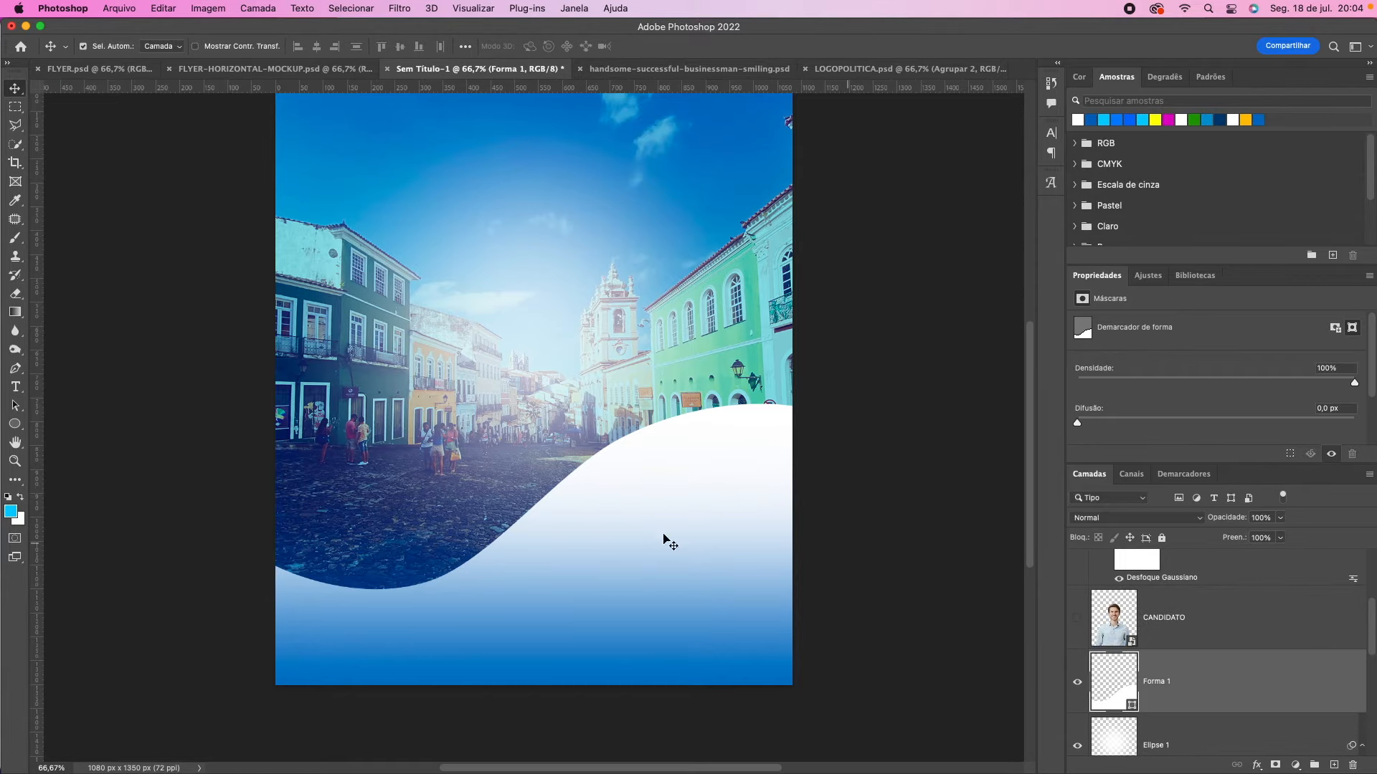
pyautogui.press('p')
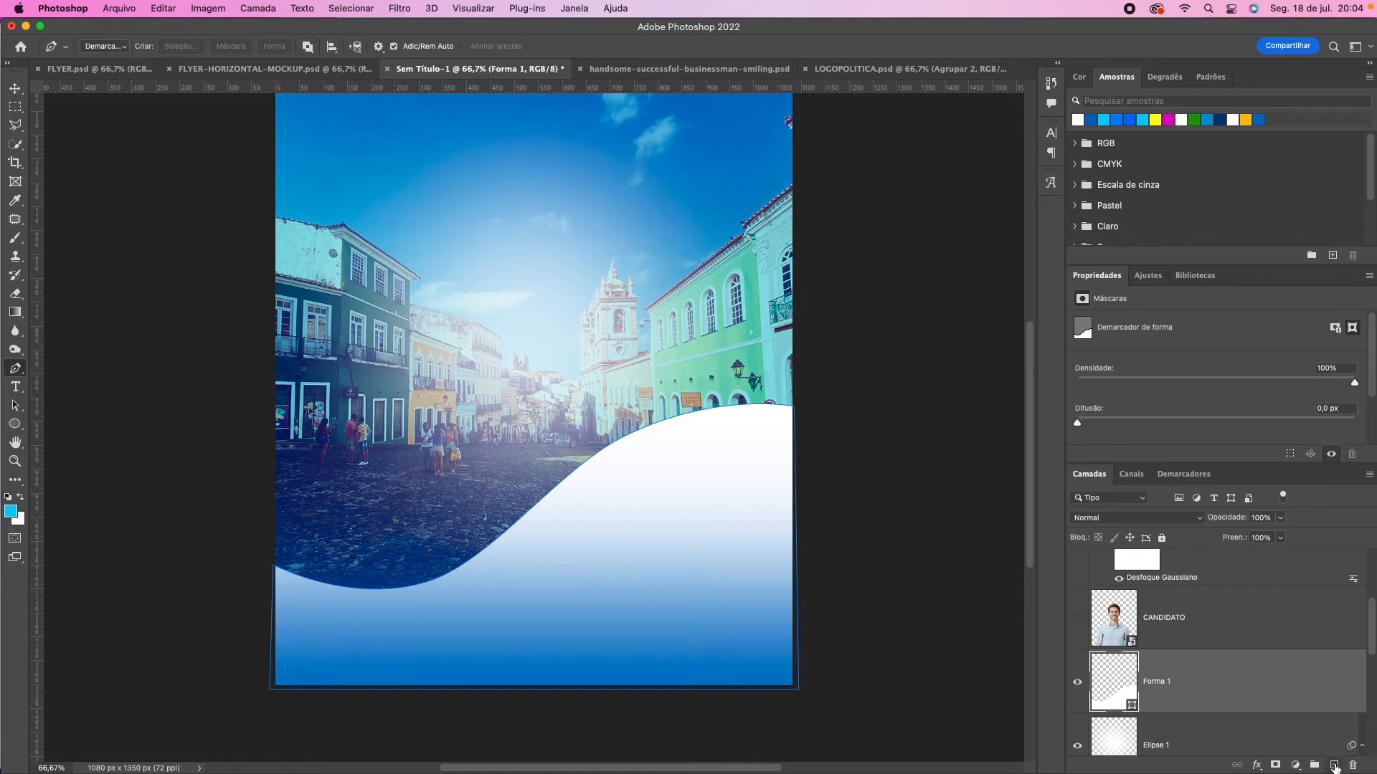
pyautogui.click(1334, 766)
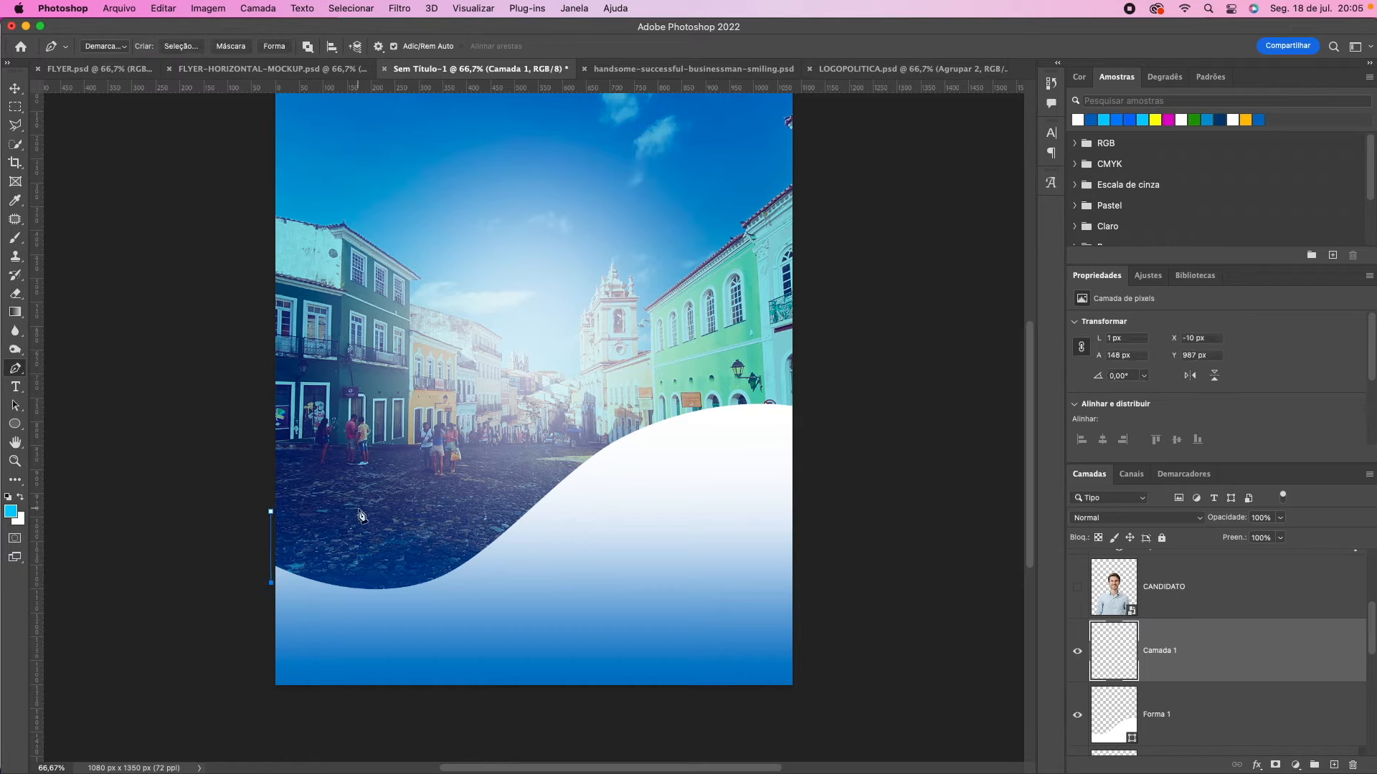
# Step: Draw a curved band with the Pen from the flyer's left edge to the middle of the wave, and turn it into a shape
pyautogui.click(539, 503)
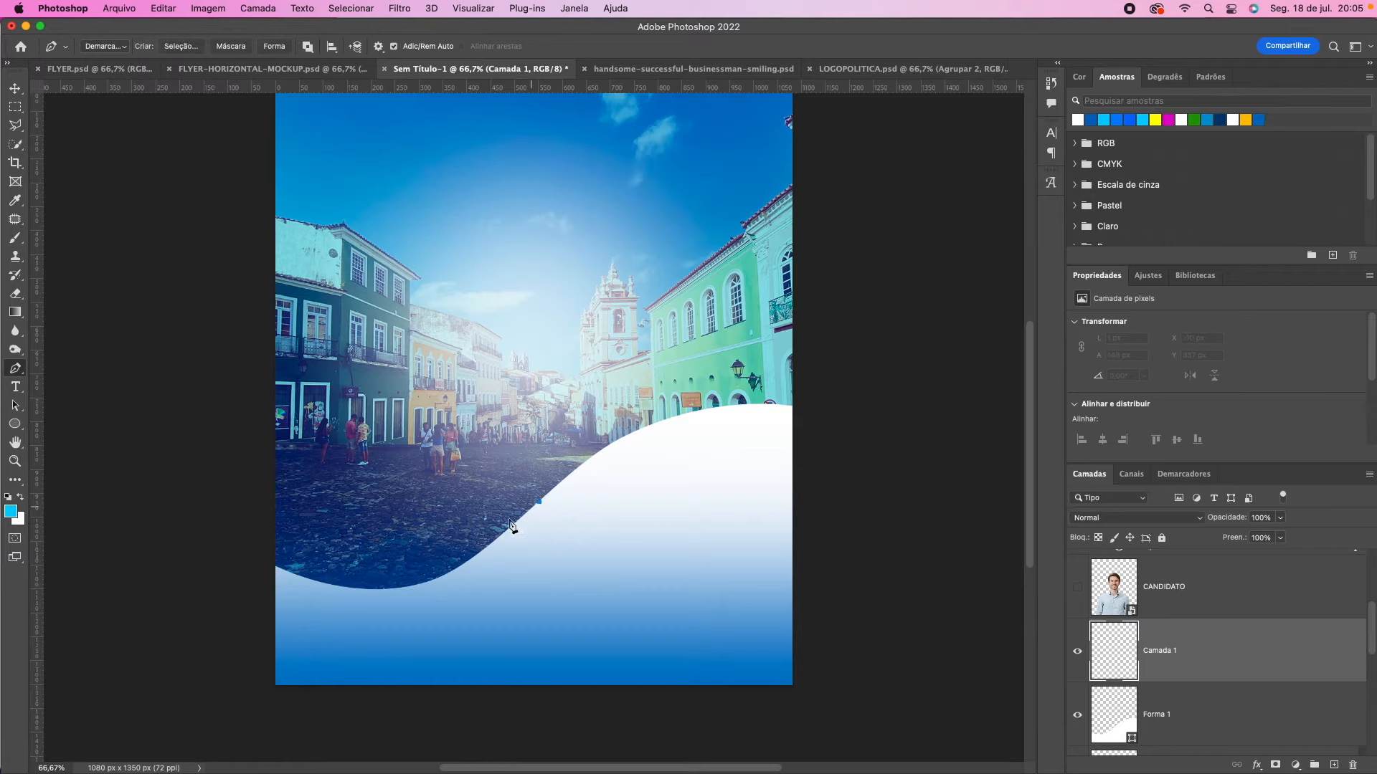
pyautogui.moveTo(270, 510); pyautogui.dragTo(162, 409)
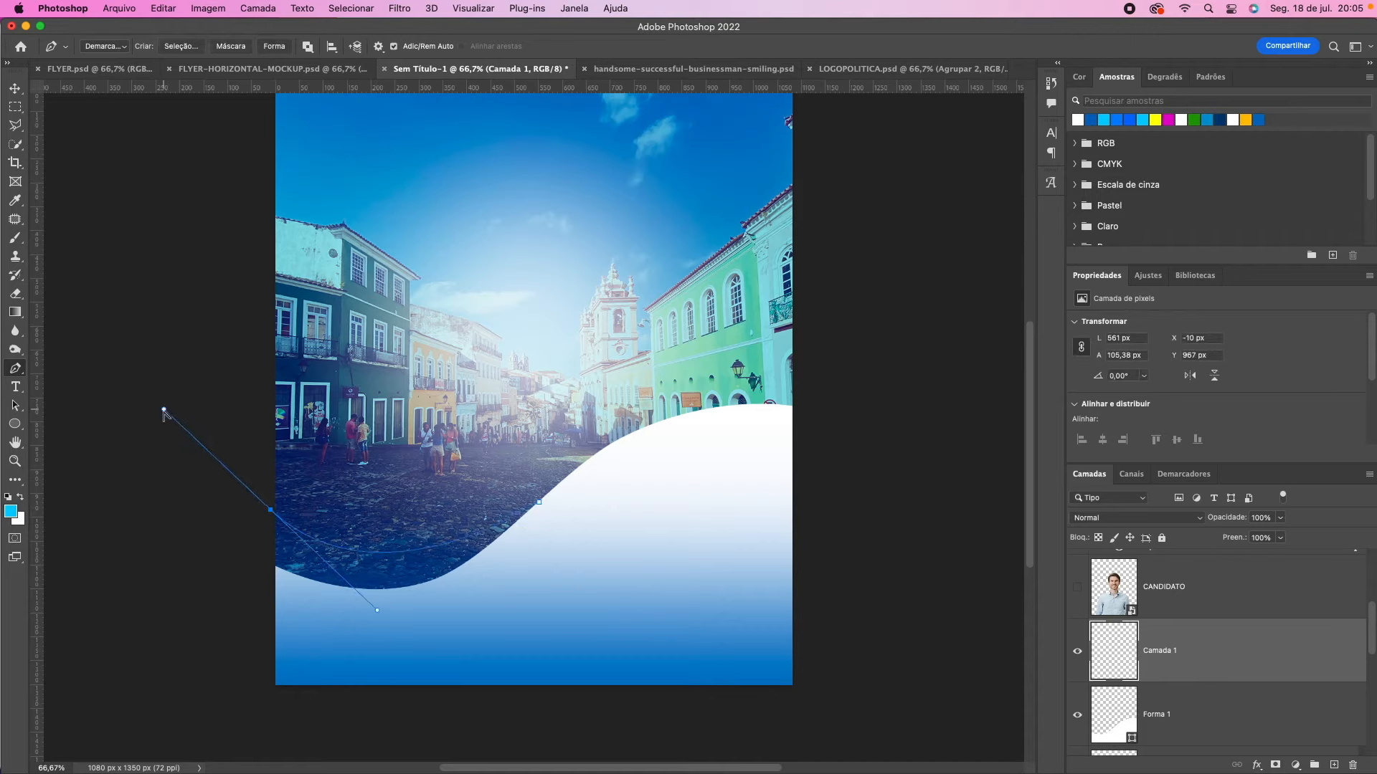
pyautogui.click(272, 588)
pyautogui.moveTo(541, 504); pyautogui.dragTo(619, 357)
pyautogui.click(274, 46)
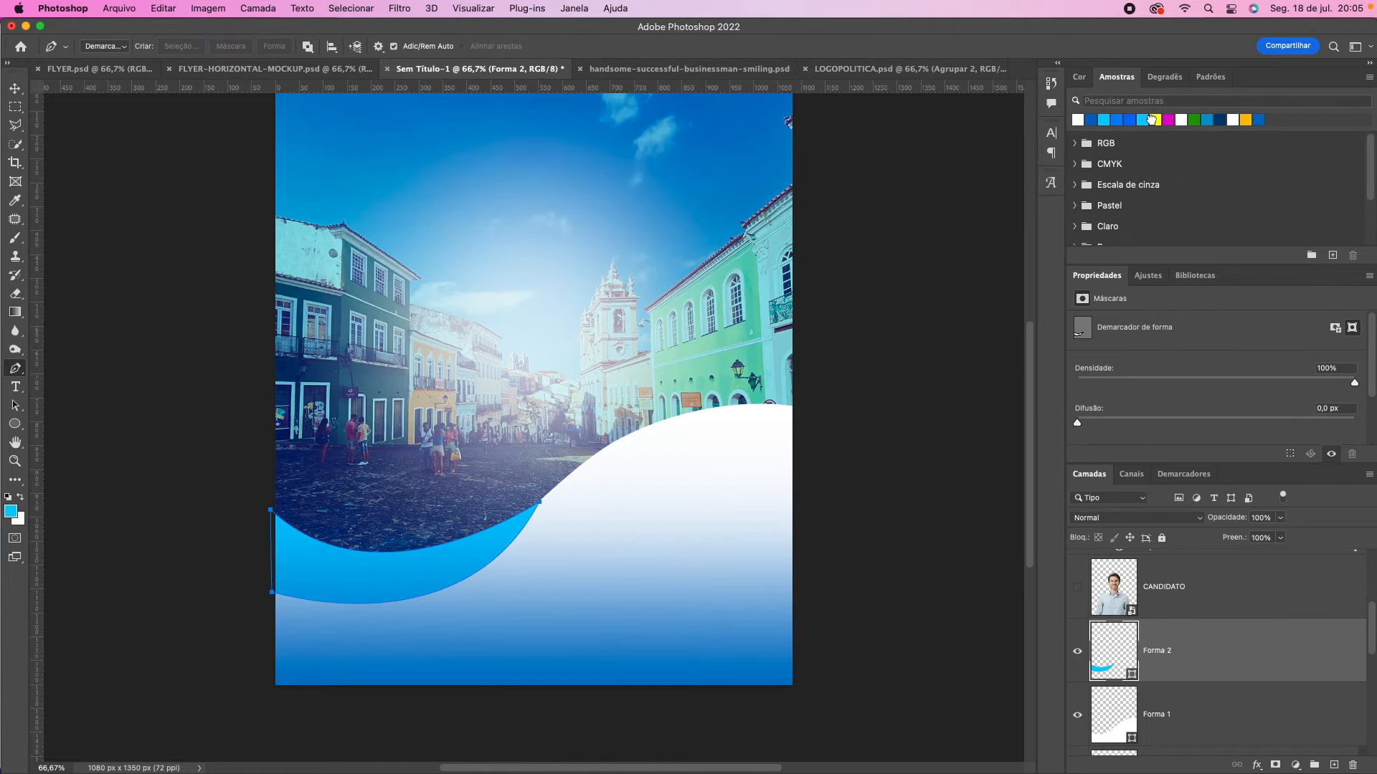
# Step: Fill the curved band Forma 2 with yellow and move its layer directly below Forma 1
pyautogui.click(1152, 119)
pyautogui.moveTo(1167, 672)
pyautogui.mouseDown()
pyautogui.moveTo(1176, 738)
pyautogui.moveTo(1171, 646)
pyautogui.mouseUp()
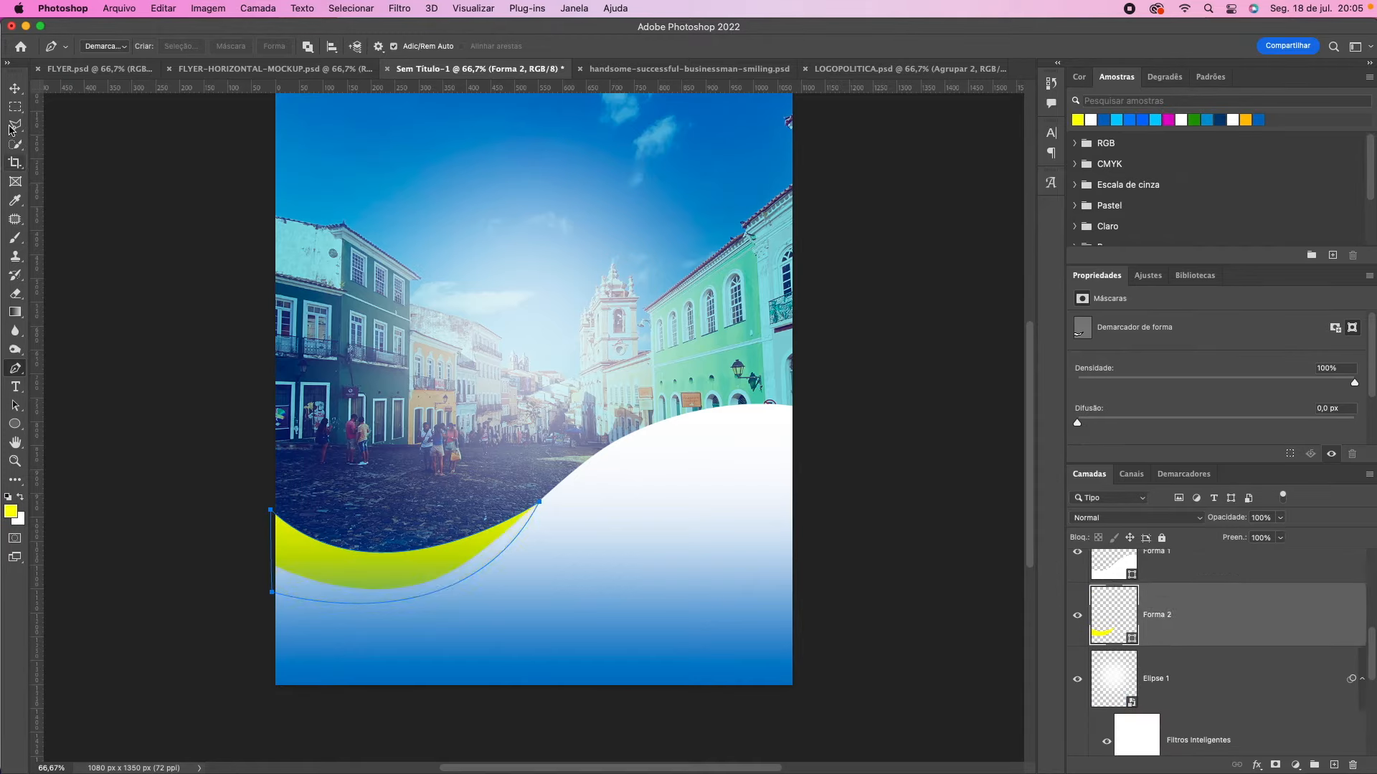
# Step: Change the Forma 2 band's fill to a slightly warmer yellow and undo the accidental move of Retângulo 1
pyautogui.click(15, 89)
pyautogui.doubleClick(1114, 616)
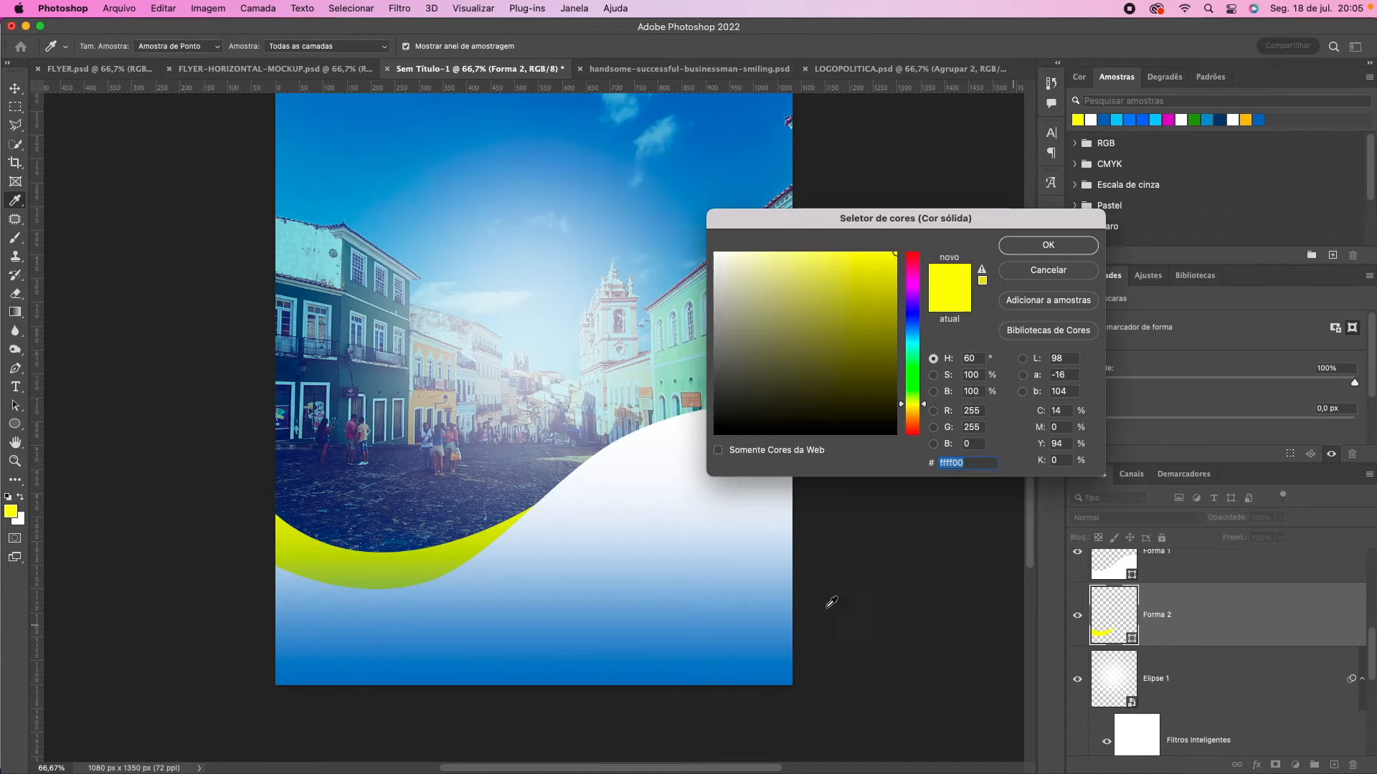
pyautogui.moveTo(926, 409); pyautogui.dragTo(925, 411)
pyautogui.click(1047, 246)
pyautogui.moveTo(594, 669); pyautogui.dragTo(600, 617)
pyautogui.press('super+z')
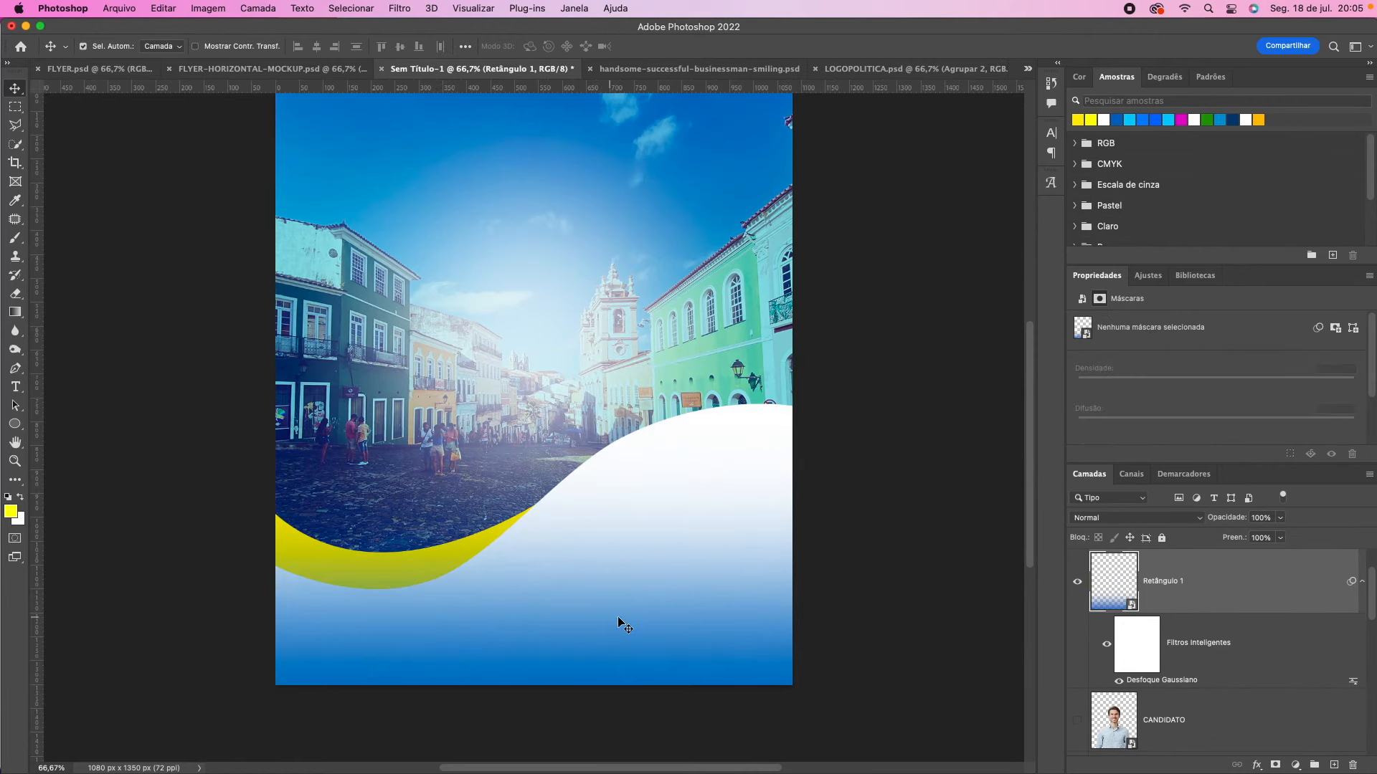
# Step: Duplicate the yellow band Forma 2 and move the copy slightly higher on the flyer
pyautogui.scroll(3, 1194, 644)
pyautogui.scroll(-3, 1194, 643)
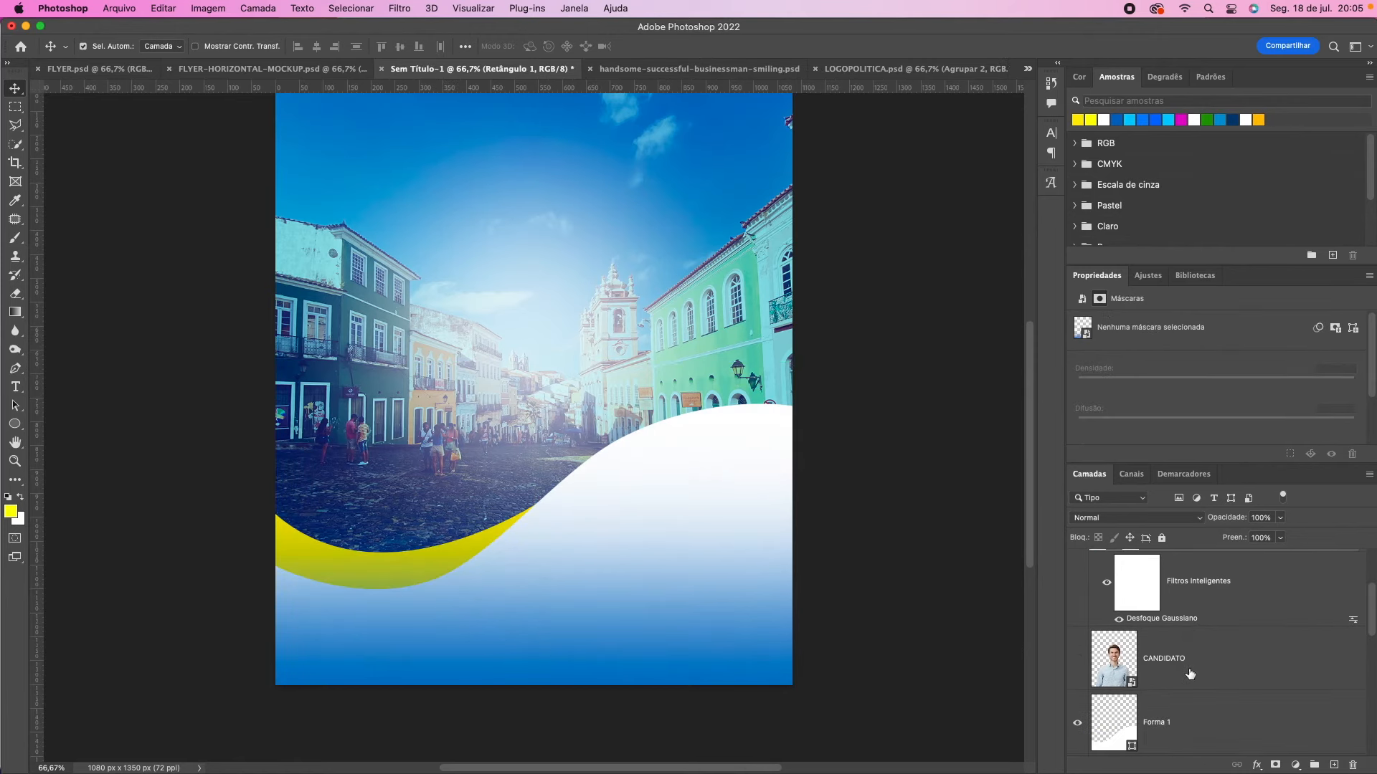
pyautogui.scroll(3, 1192, 670)
pyautogui.moveTo(1321, 625); pyautogui.dragTo(1331, 762)
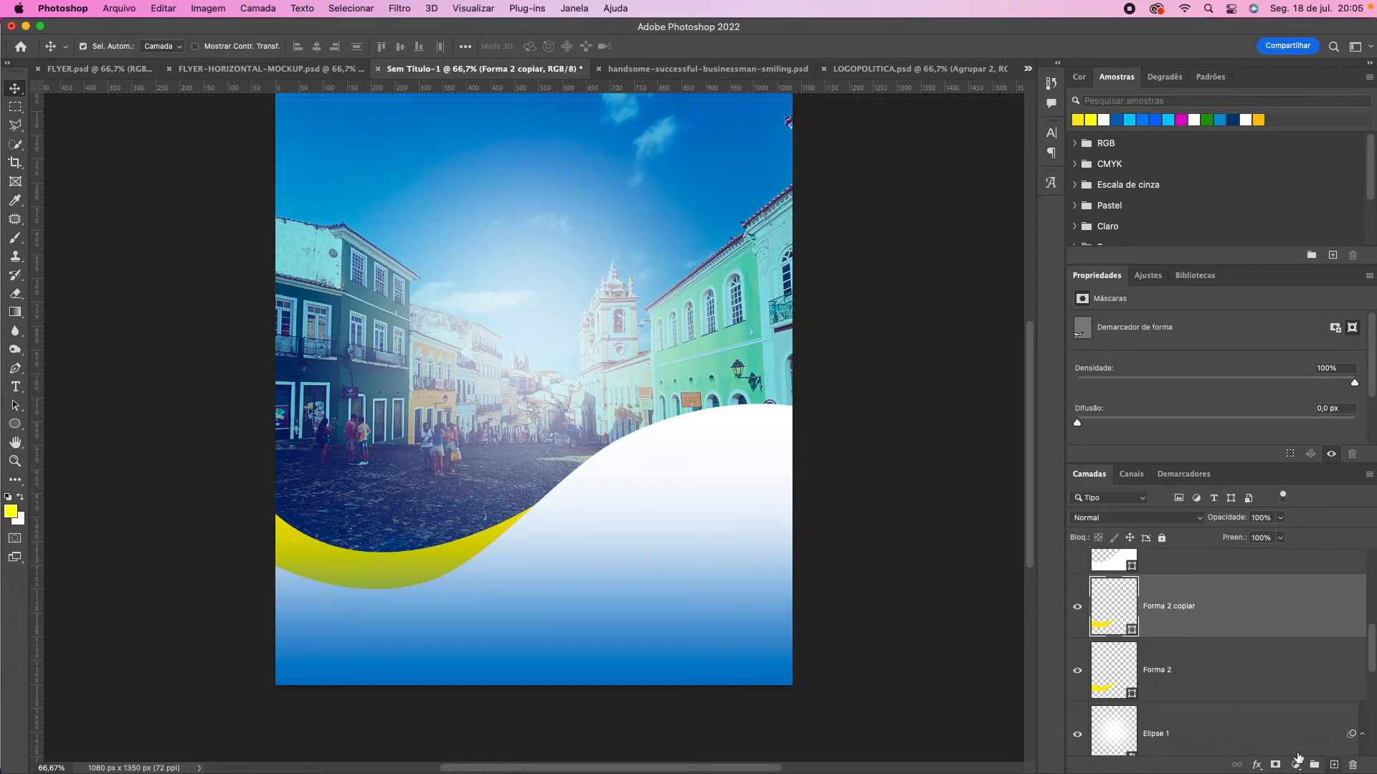
pyautogui.press('super+t')
pyautogui.moveTo(391, 561); pyautogui.dragTo(393, 544)
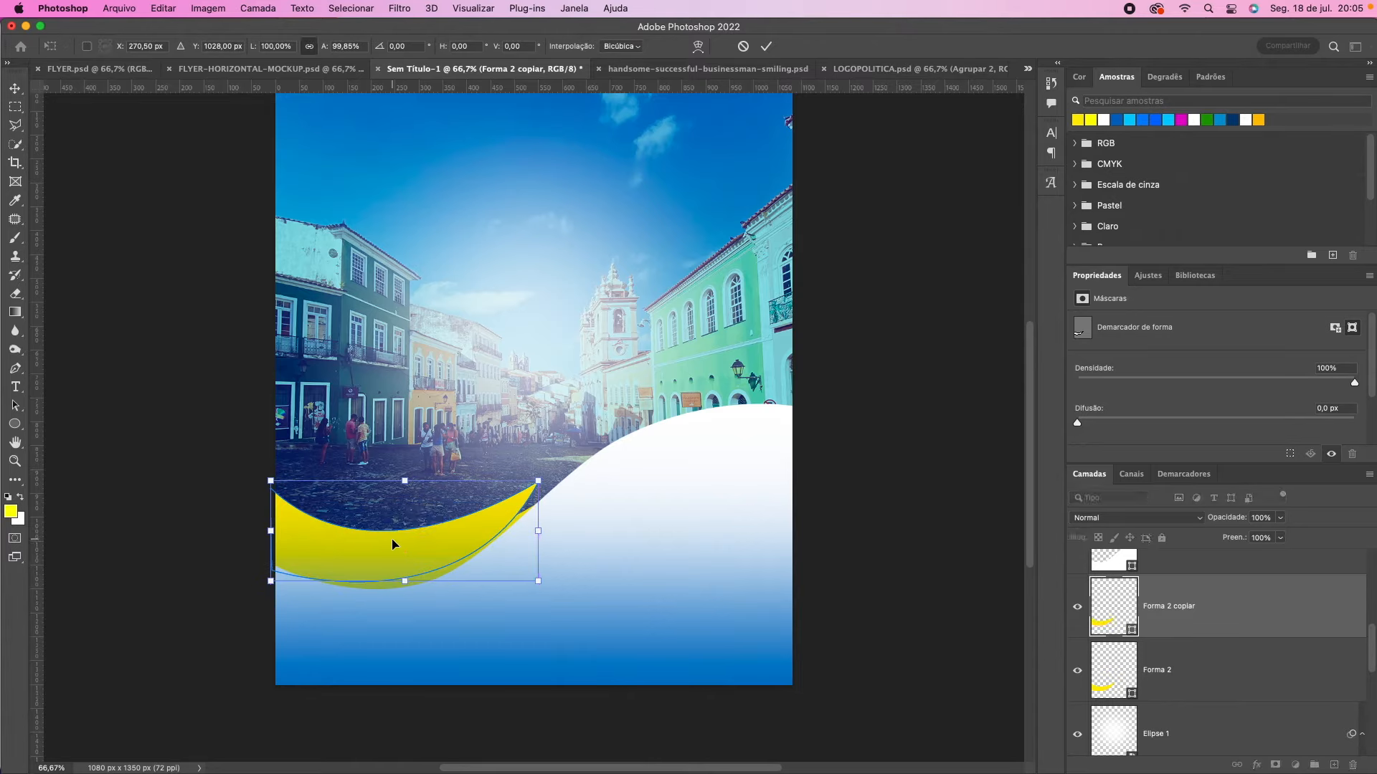
pyautogui.press('Return')
# Step: Fill the Forma 2 copy with green and place its layer directly below Forma 2
pyautogui.click(1208, 119)
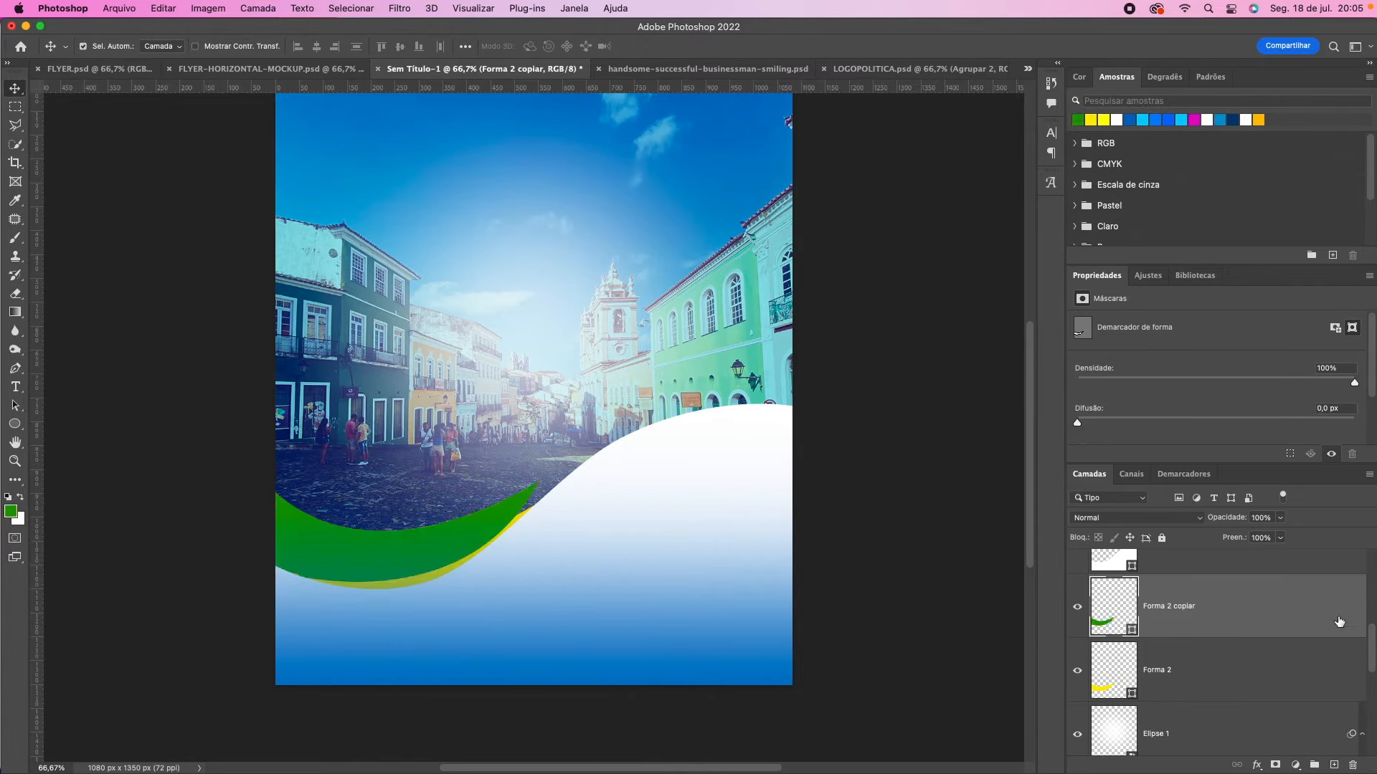
pyautogui.moveTo(1189, 608); pyautogui.dragTo(1187, 703)
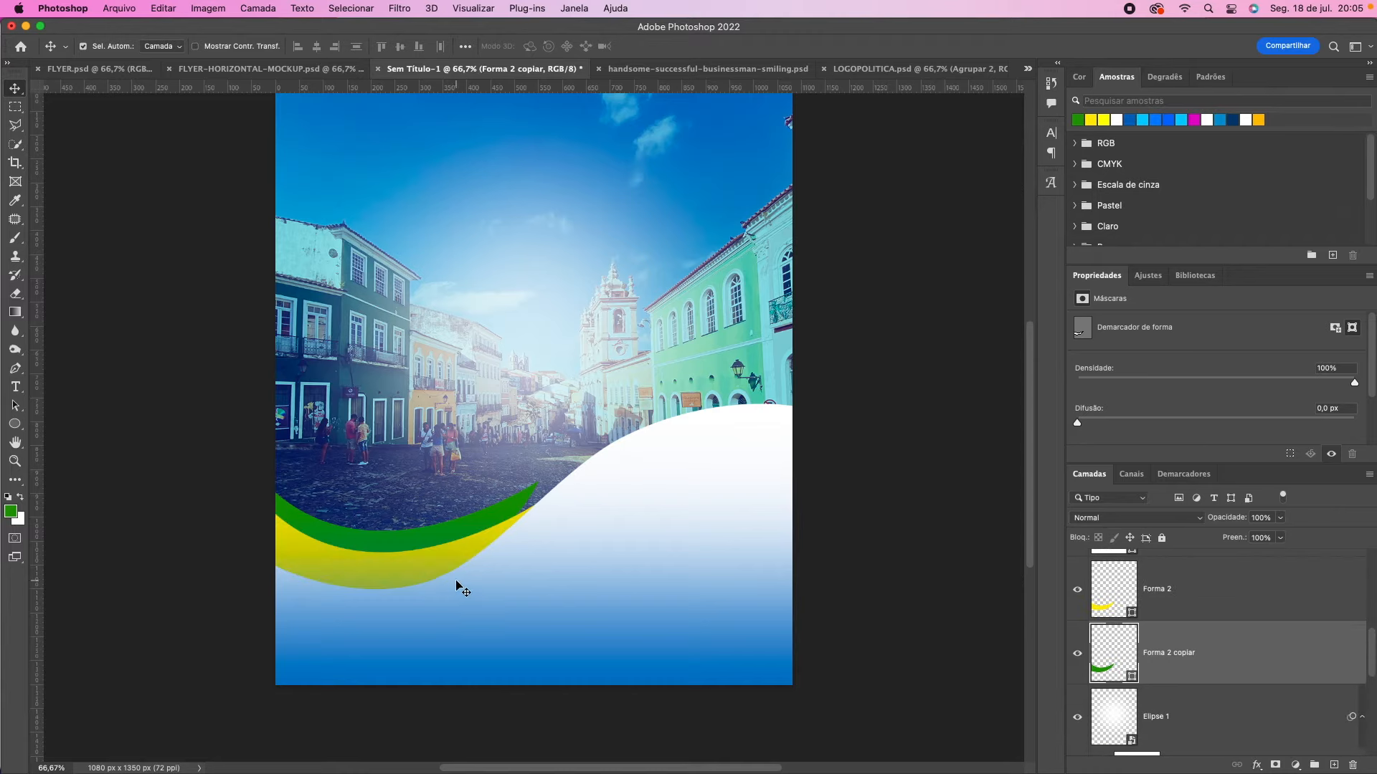
# Step: Rotate the green band a few degrees clockwise and adjust it so its tip meets the white wave's edge
pyautogui.press('super+t')
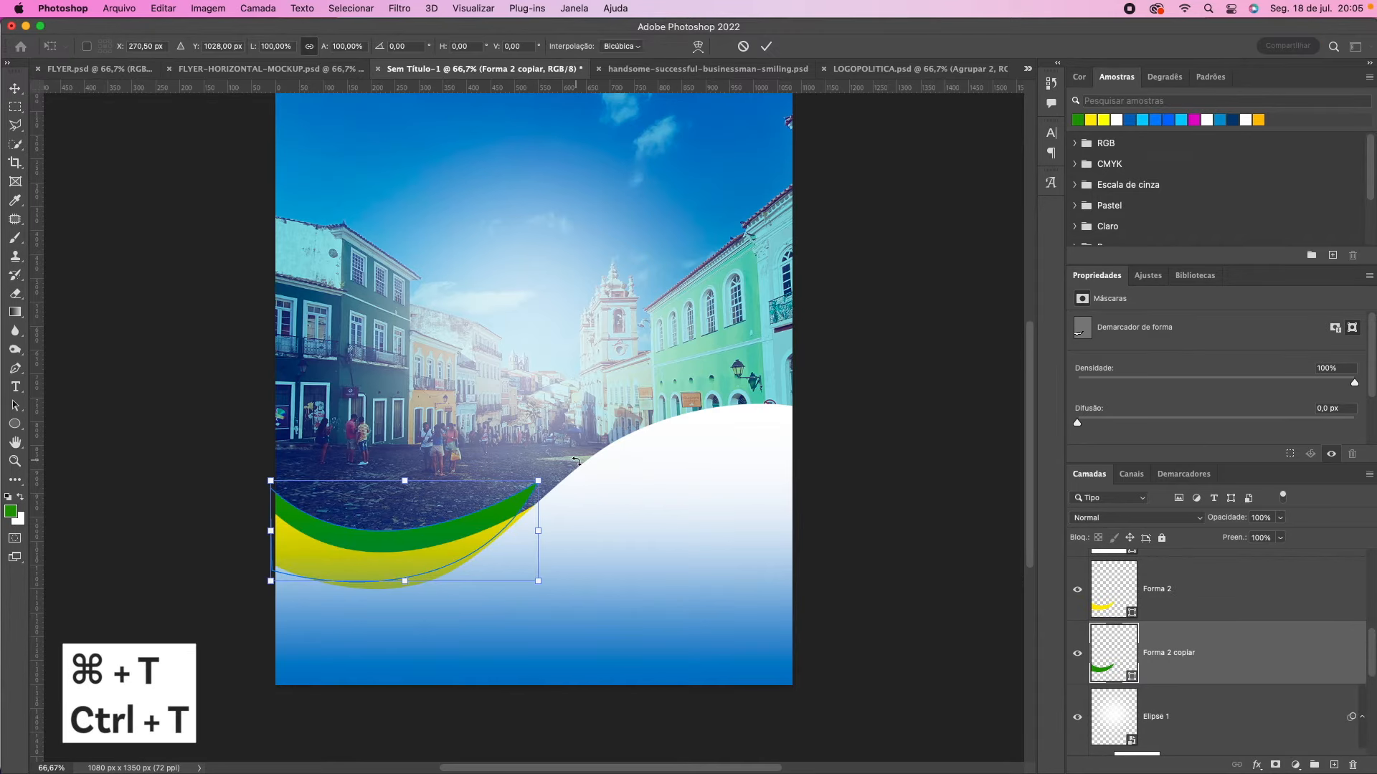
pyautogui.moveTo(578, 464); pyautogui.dragTo(595, 475)
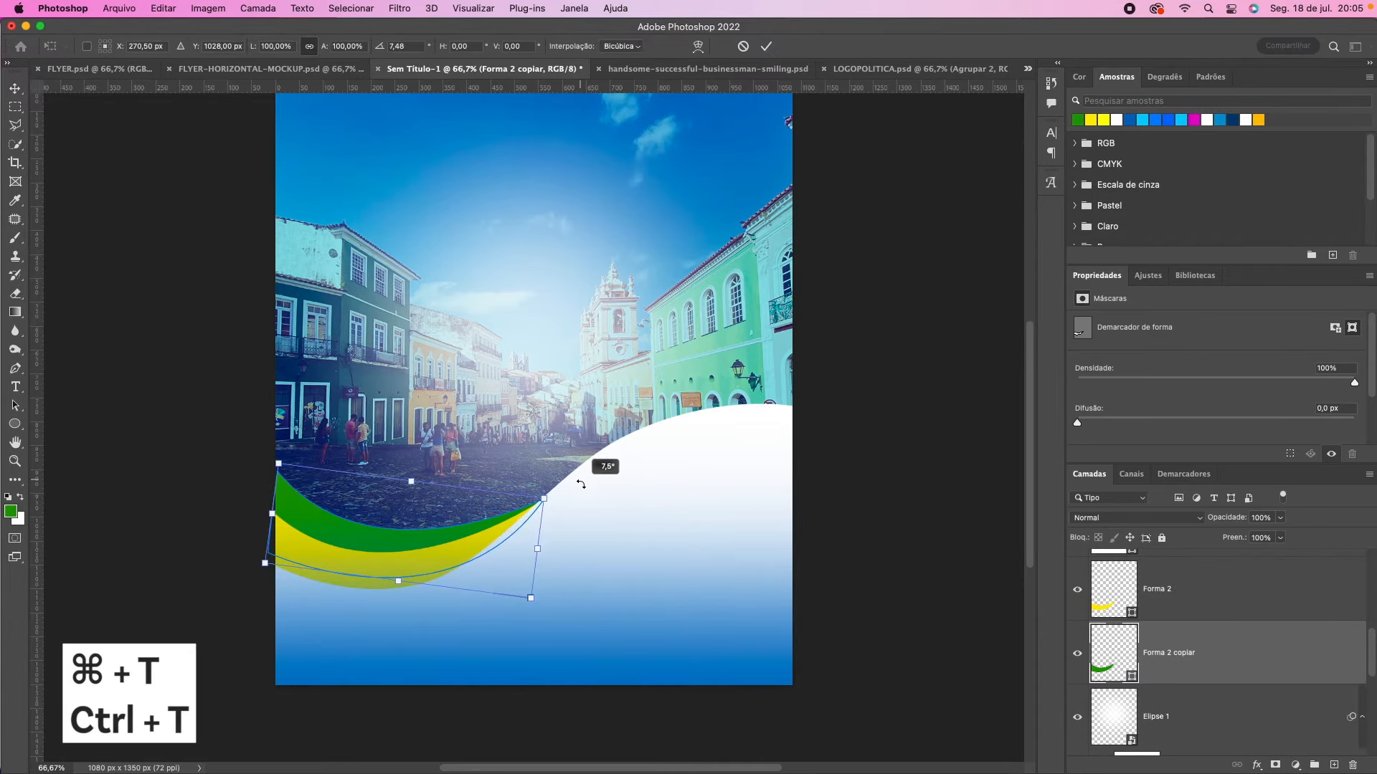
pyautogui.moveTo(269, 515)
pyautogui.mouseDown()
pyautogui.moveTo(249, 511)
pyautogui.moveTo(266, 512)
pyautogui.mouseUp()
pyautogui.moveTo(590, 492); pyautogui.dragTo(585, 506)
pyautogui.press('Return')
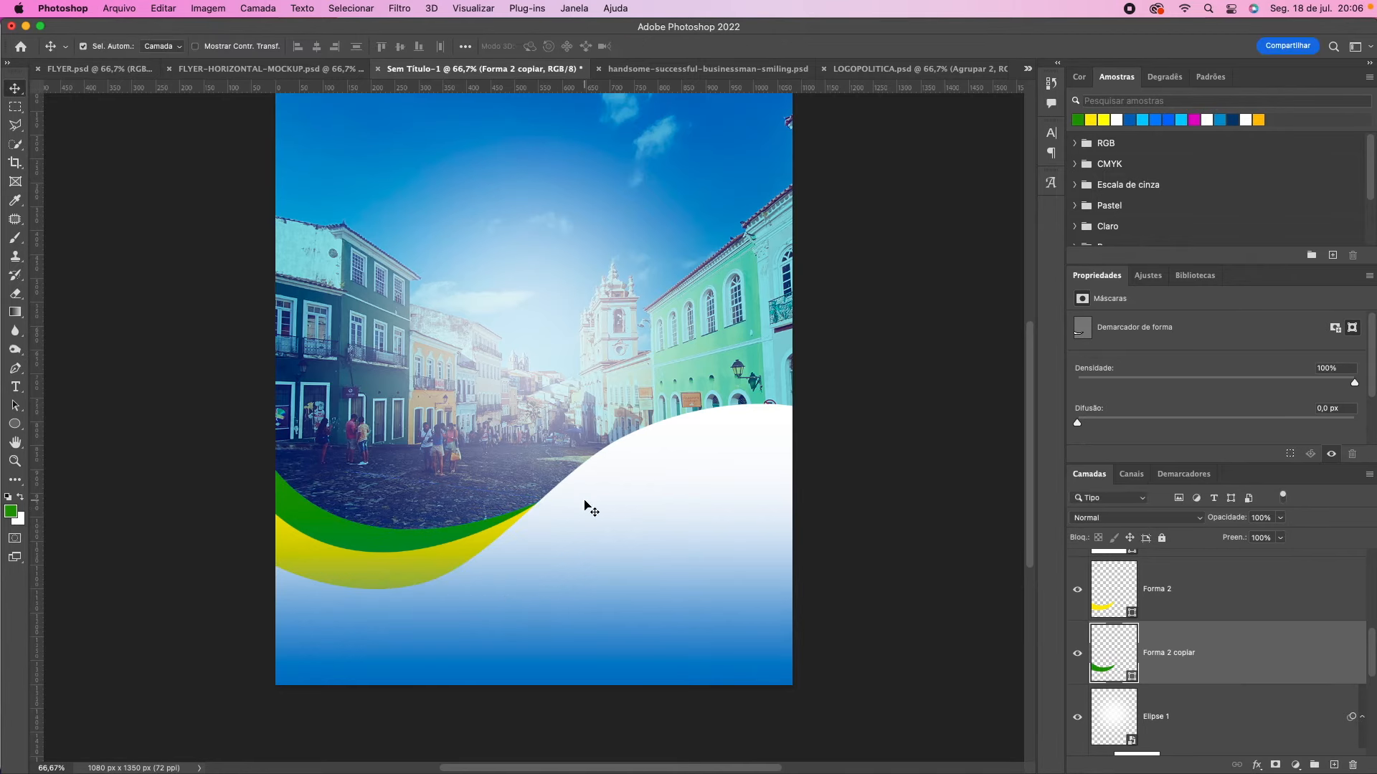
# Step: Show the CANDIDATO layer and shift the green band slightly down toward the yellow band
pyautogui.scroll(3, 1086, 618)
pyautogui.click(1077, 630)
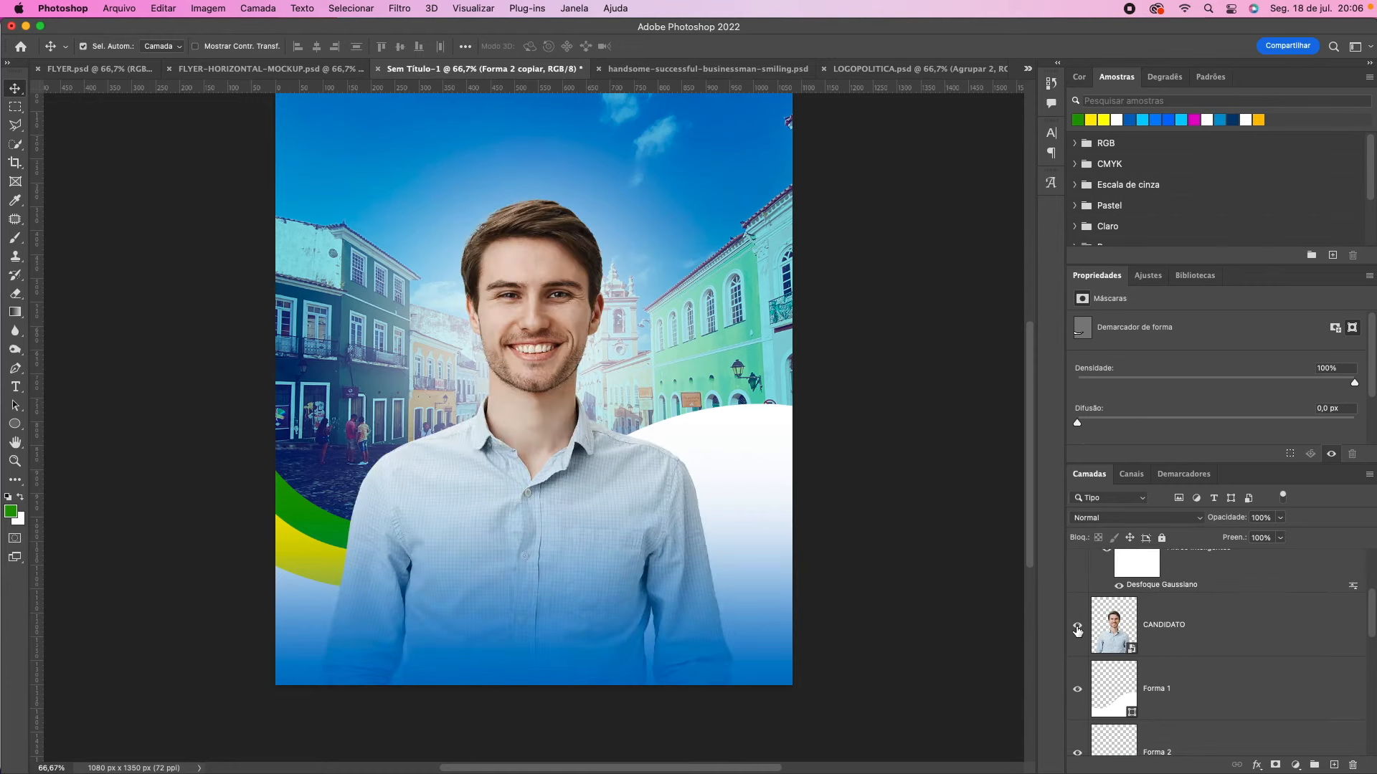
pyautogui.moveTo(329, 526); pyautogui.dragTo(328, 538)
pyautogui.moveTo(278, 483); pyautogui.dragTo(278, 492)
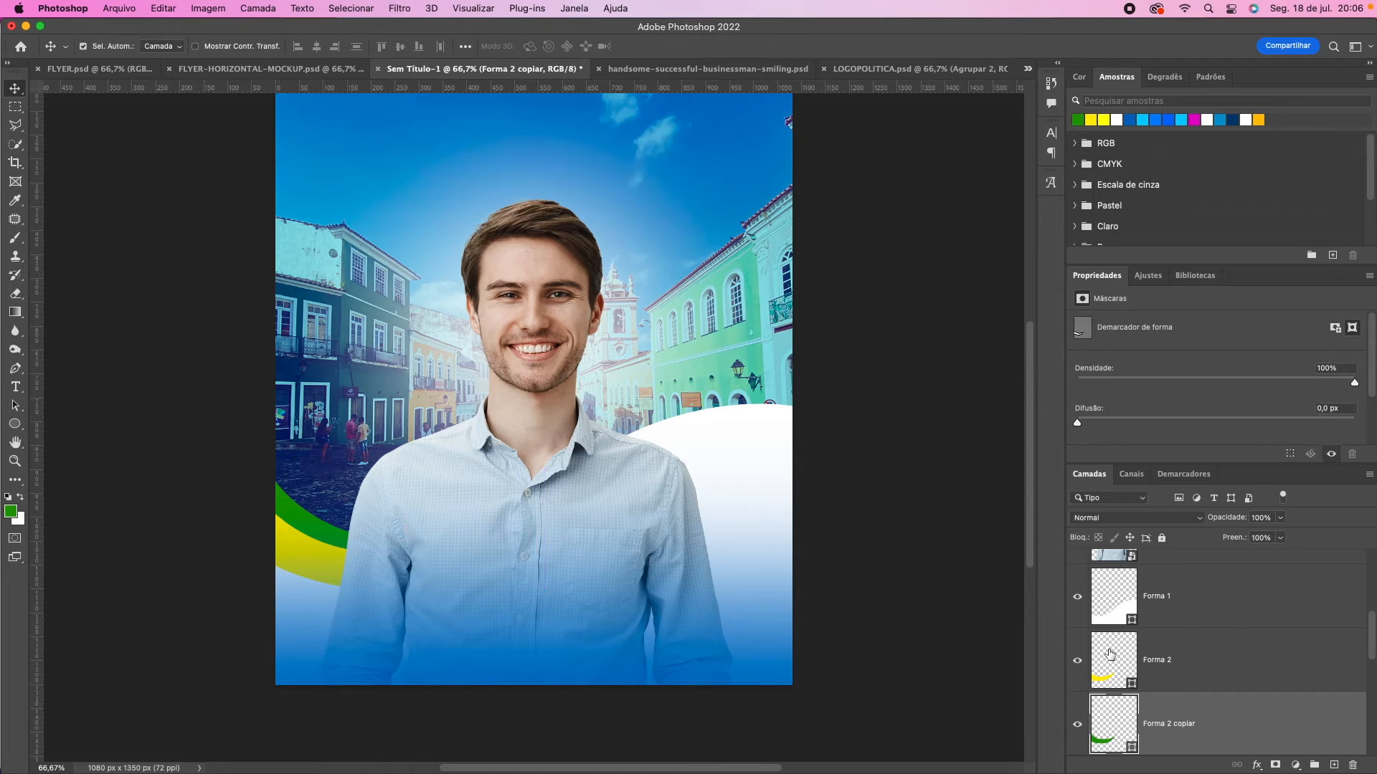
# Step: Show the LOGOTIPO layer with the campaign logo
pyautogui.scroll(3, 1109, 653)
pyautogui.scroll(3, 1110, 653)
pyautogui.click(1078, 581)
pyautogui.scroll(2, 729, 637)
pyautogui.scroll(-2, 726, 631)
pyautogui.scroll(3, 725, 631)
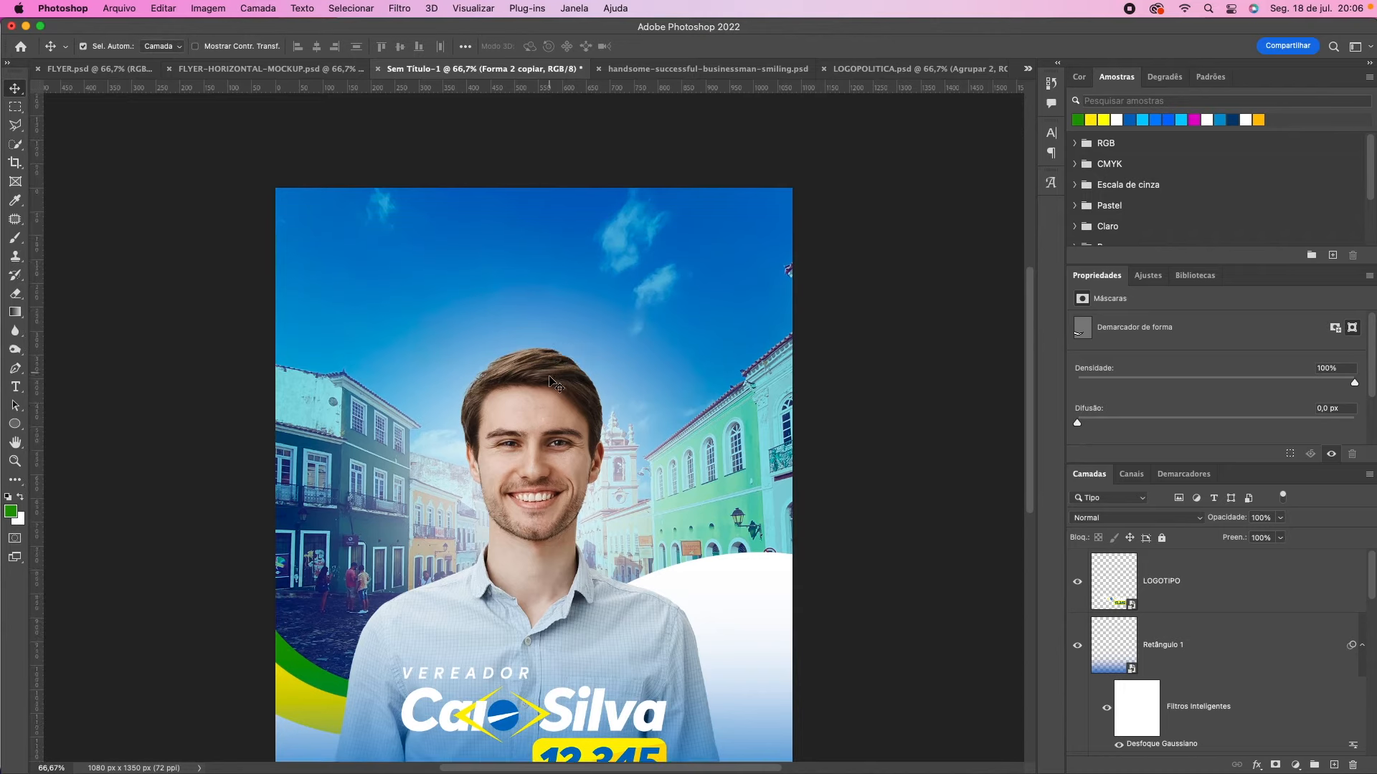
# Step: Enlarge the candidate photo proportionally to about 967 × 1708 px and reposition it behind the logo
pyautogui.click(549, 378)
pyautogui.scroll(-3, 559, 439)
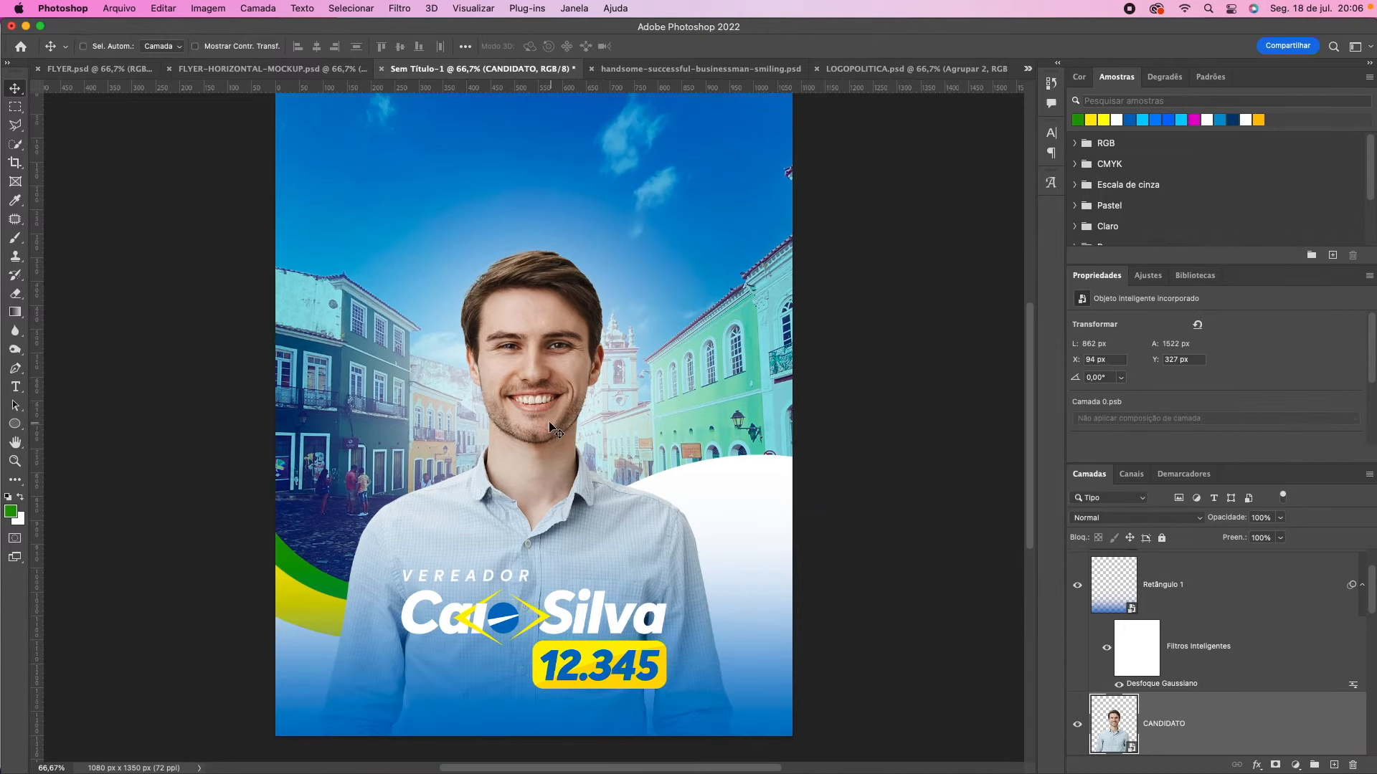
pyautogui.press('super+t')
pyautogui.moveTo(737, 611); pyautogui.dragTo(758, 610)
pyautogui.moveTo(528, 436); pyautogui.dragTo(530, 469)
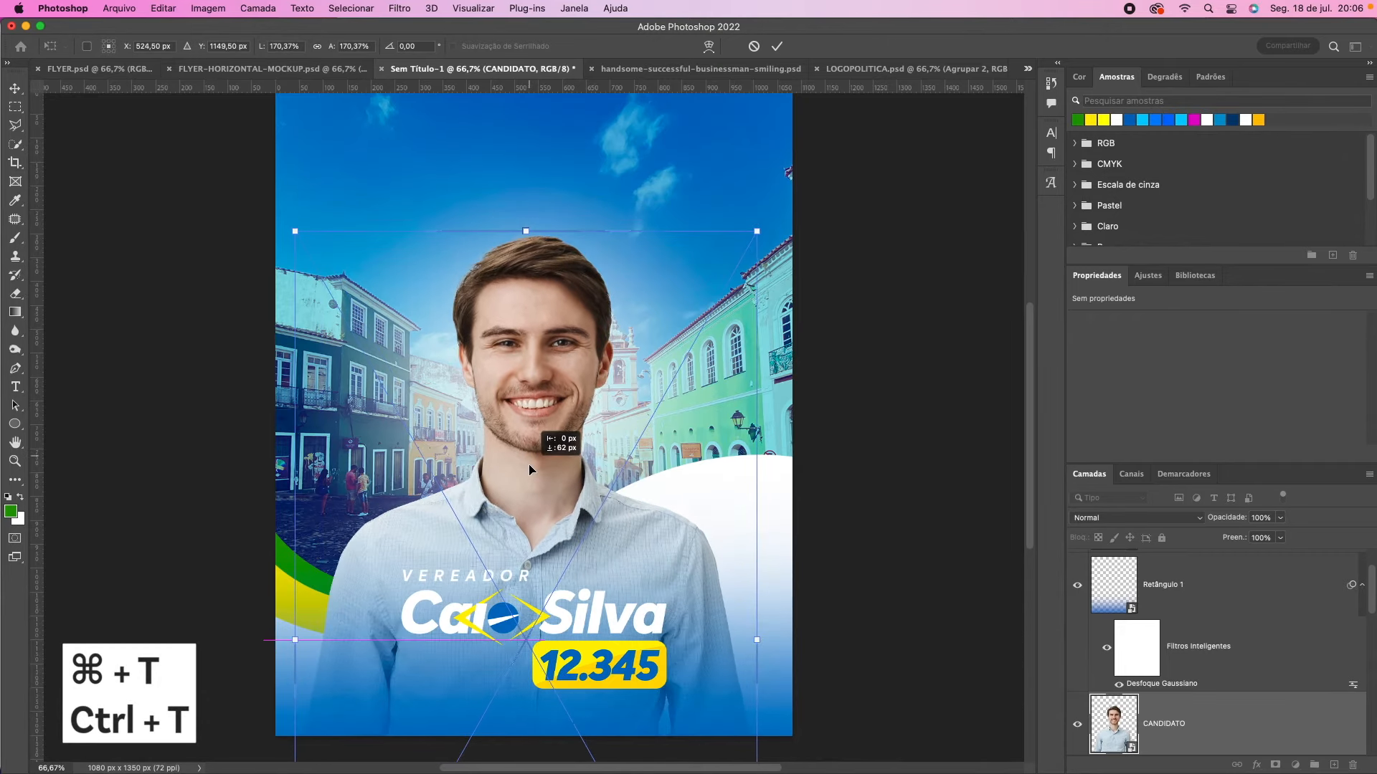
pyautogui.press('Return')
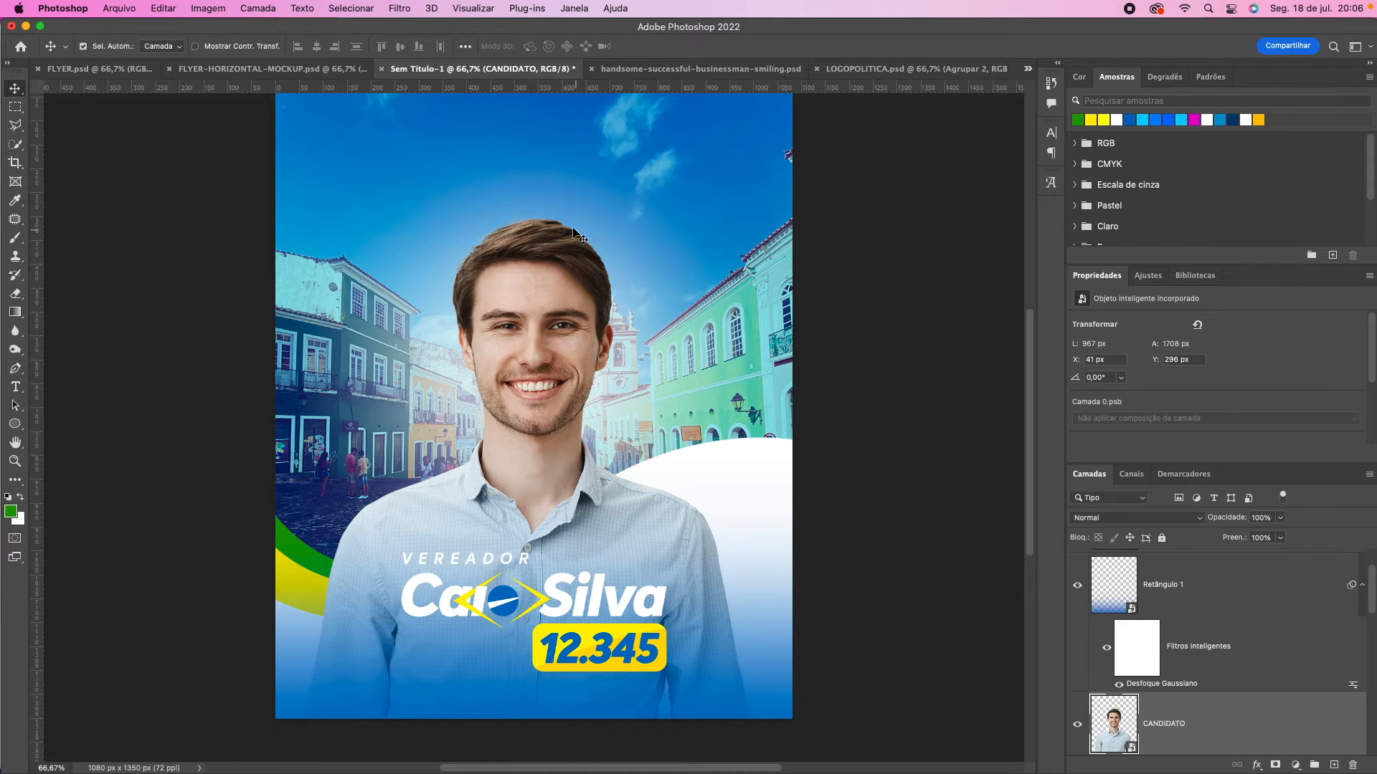
# Step: Add an Inner Glow effect to the CANDIDATO layer with the near-white glow colour f6fefe
pyautogui.scroll(-3, 1229, 628)
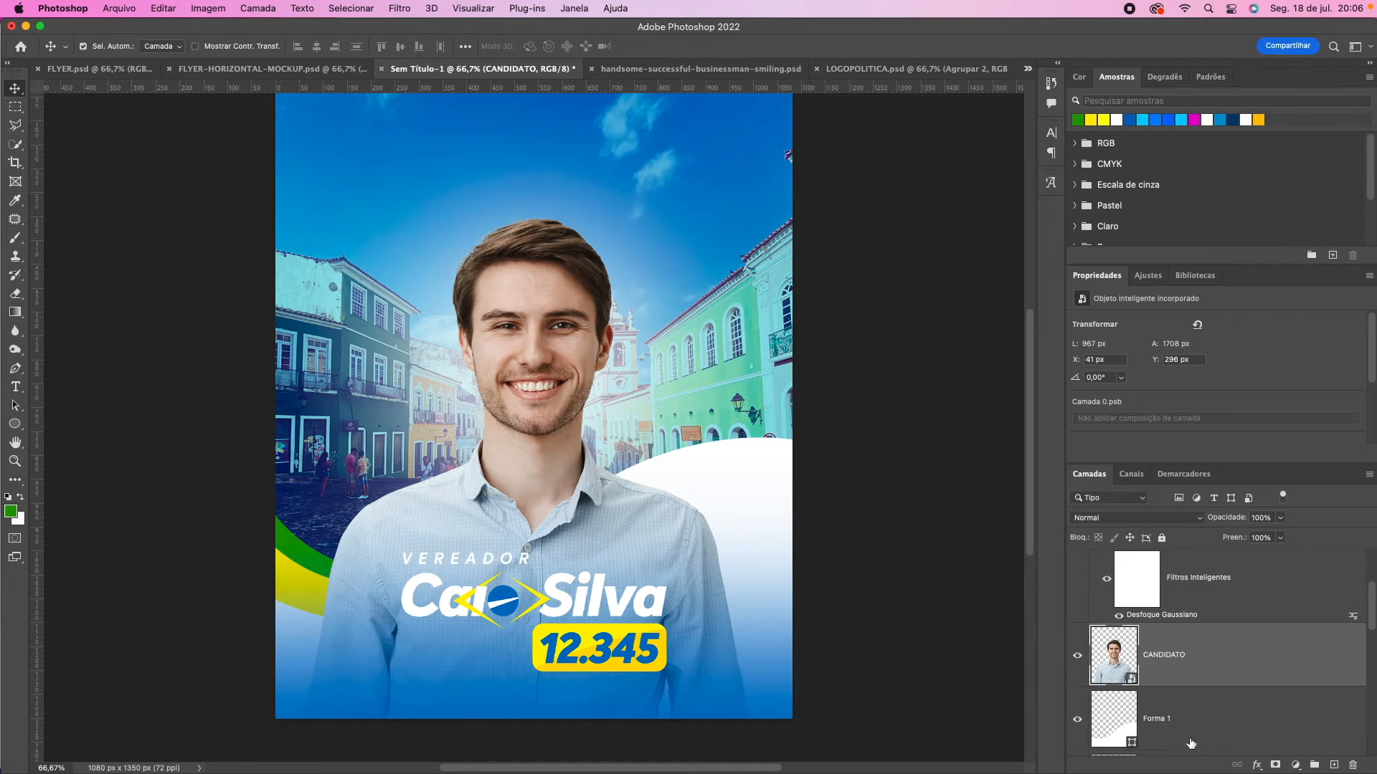
pyautogui.doubleClick(1244, 627)
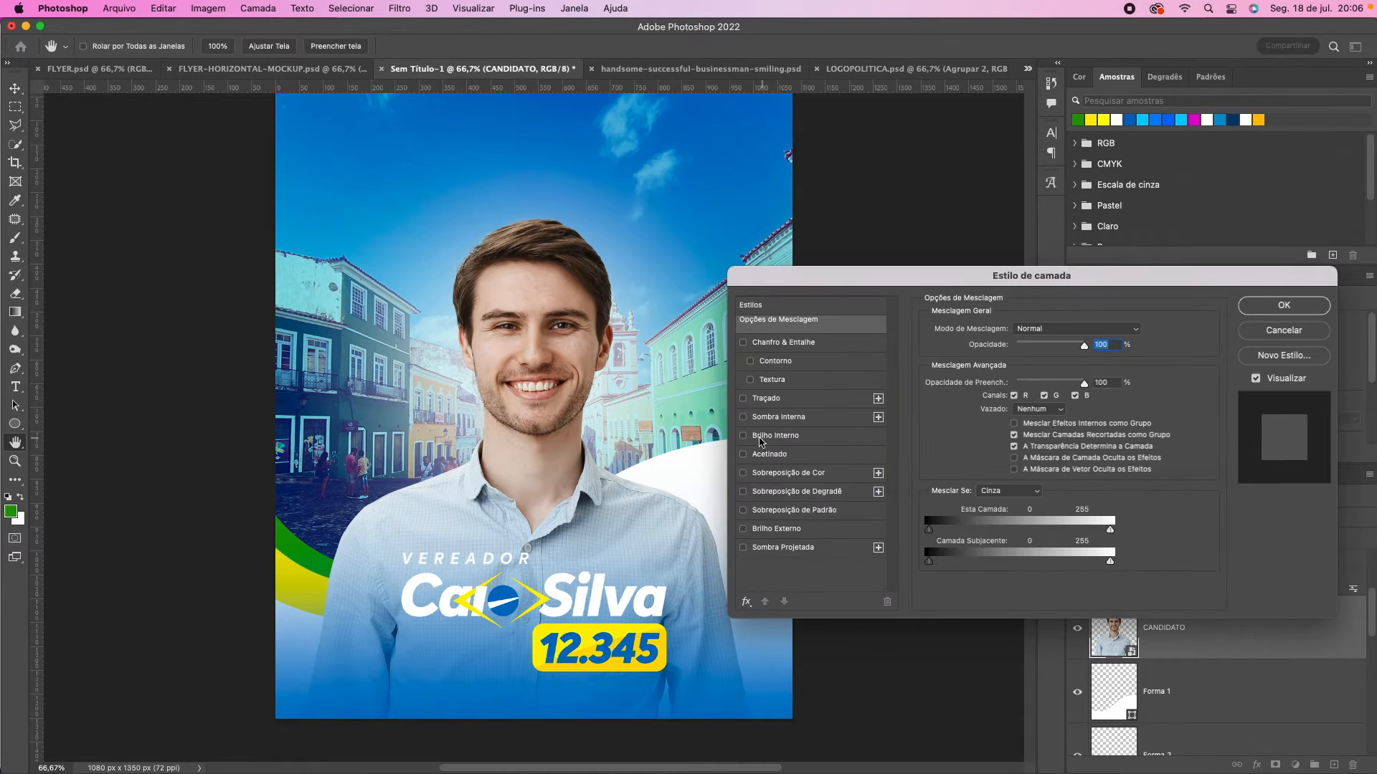
pyautogui.click(744, 436)
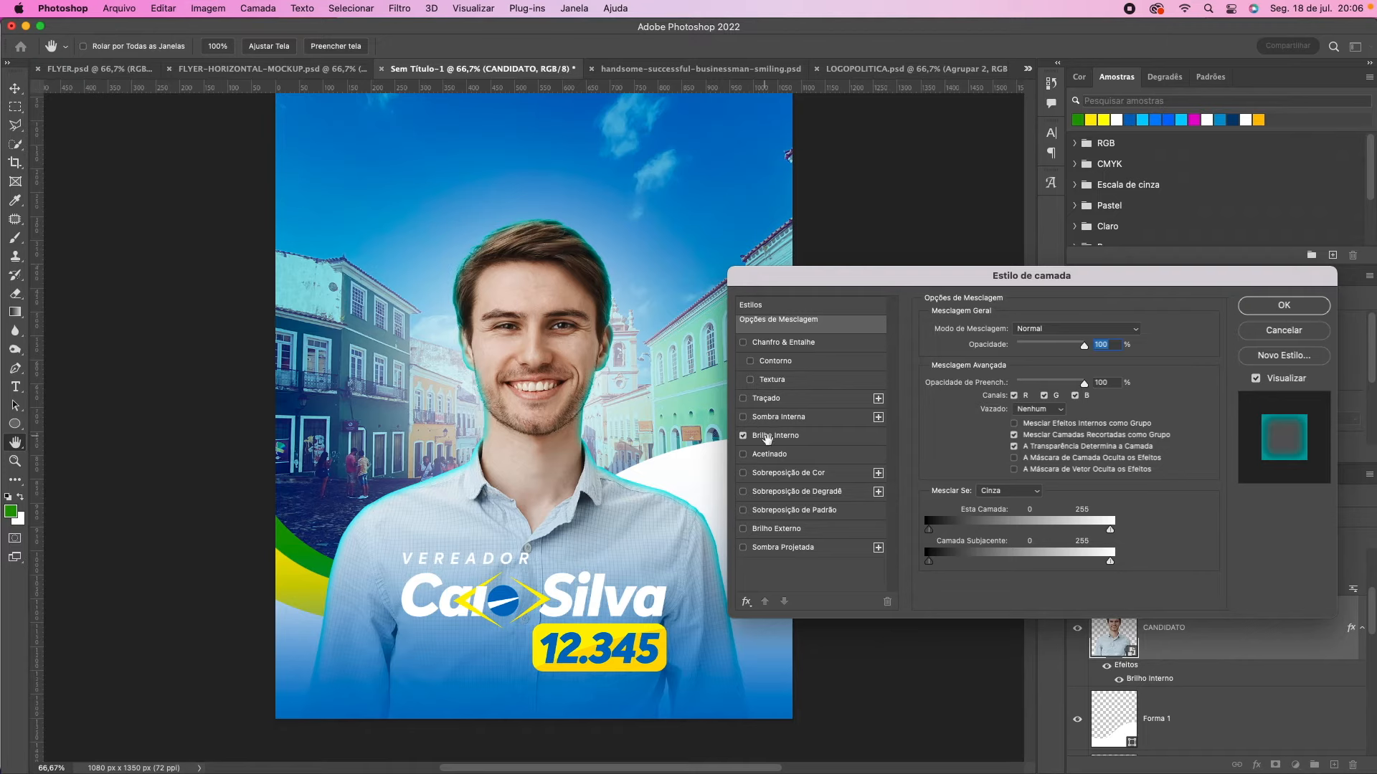
pyautogui.click(789, 442)
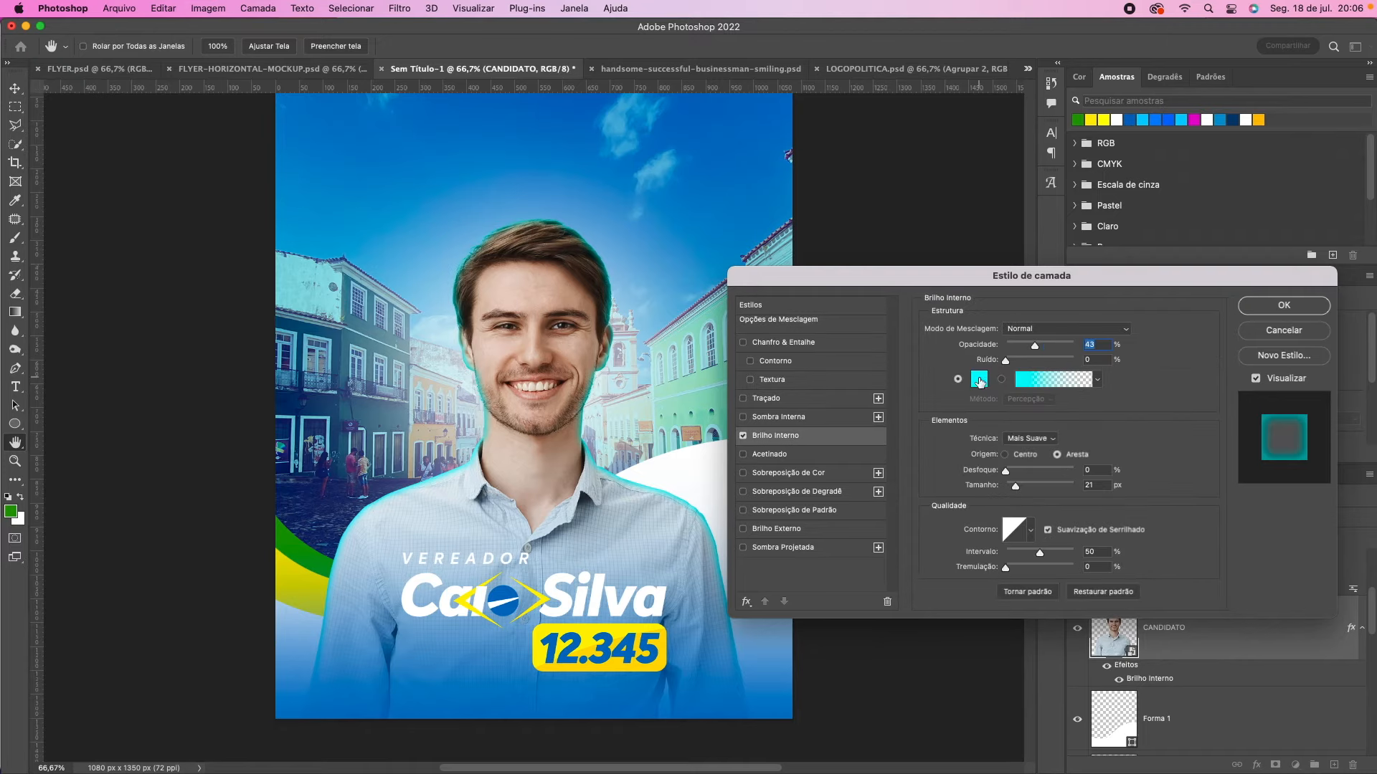
pyautogui.click(983, 382)
pyautogui.click(715, 254)
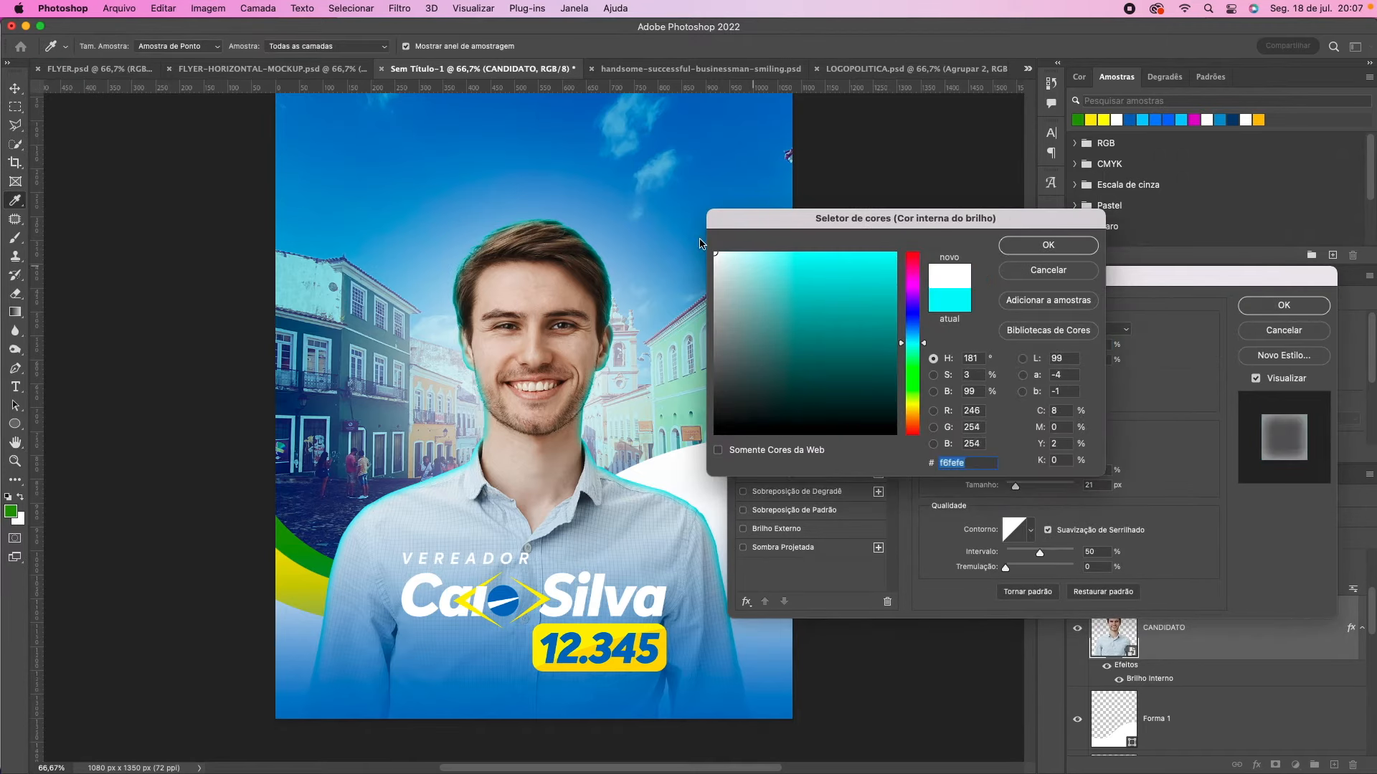
pyautogui.click(1028, 249)
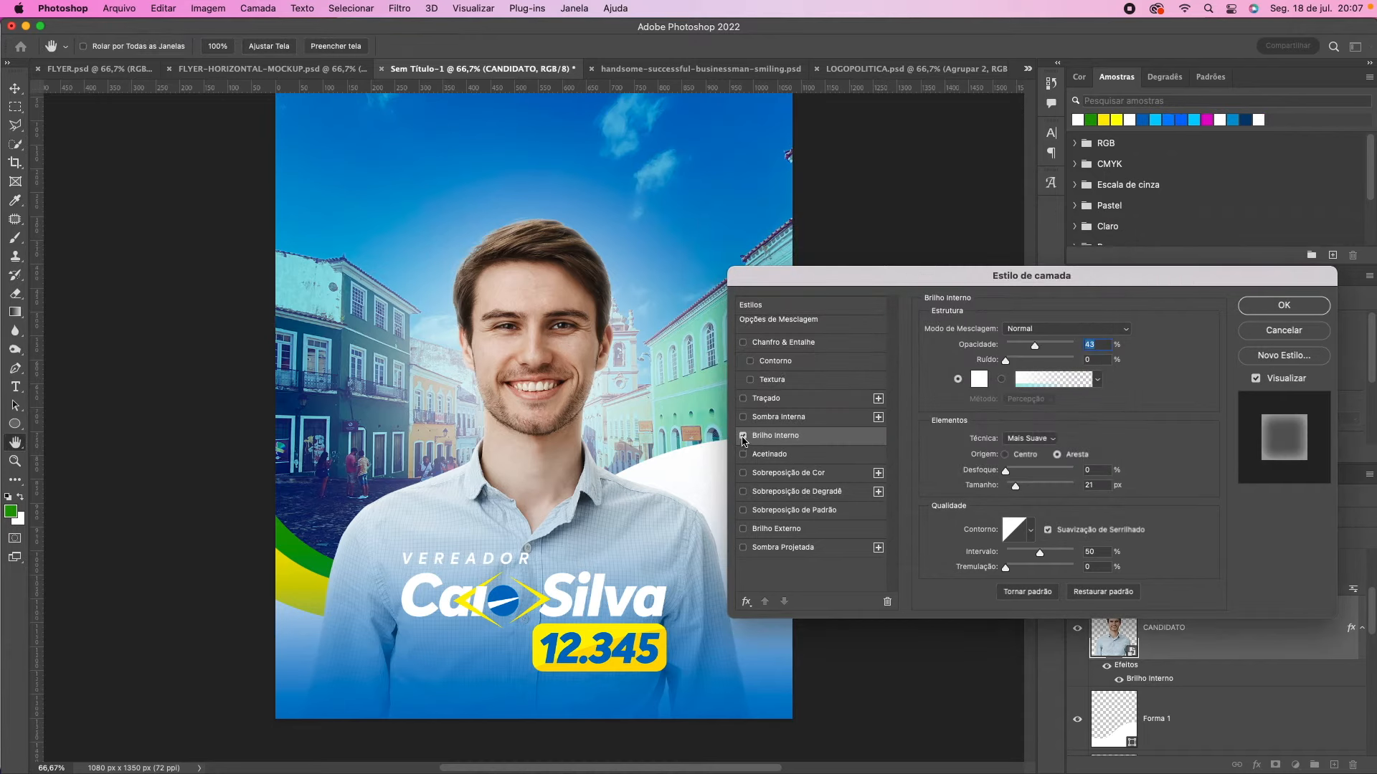
# Step: Compare the candidate with and without the Inner Glow, set its opacity to 29% and apply the layer style
pyautogui.click(743, 436)
pyautogui.click(743, 437)
pyautogui.moveTo(1033, 346); pyautogui.dragTo(1030, 350)
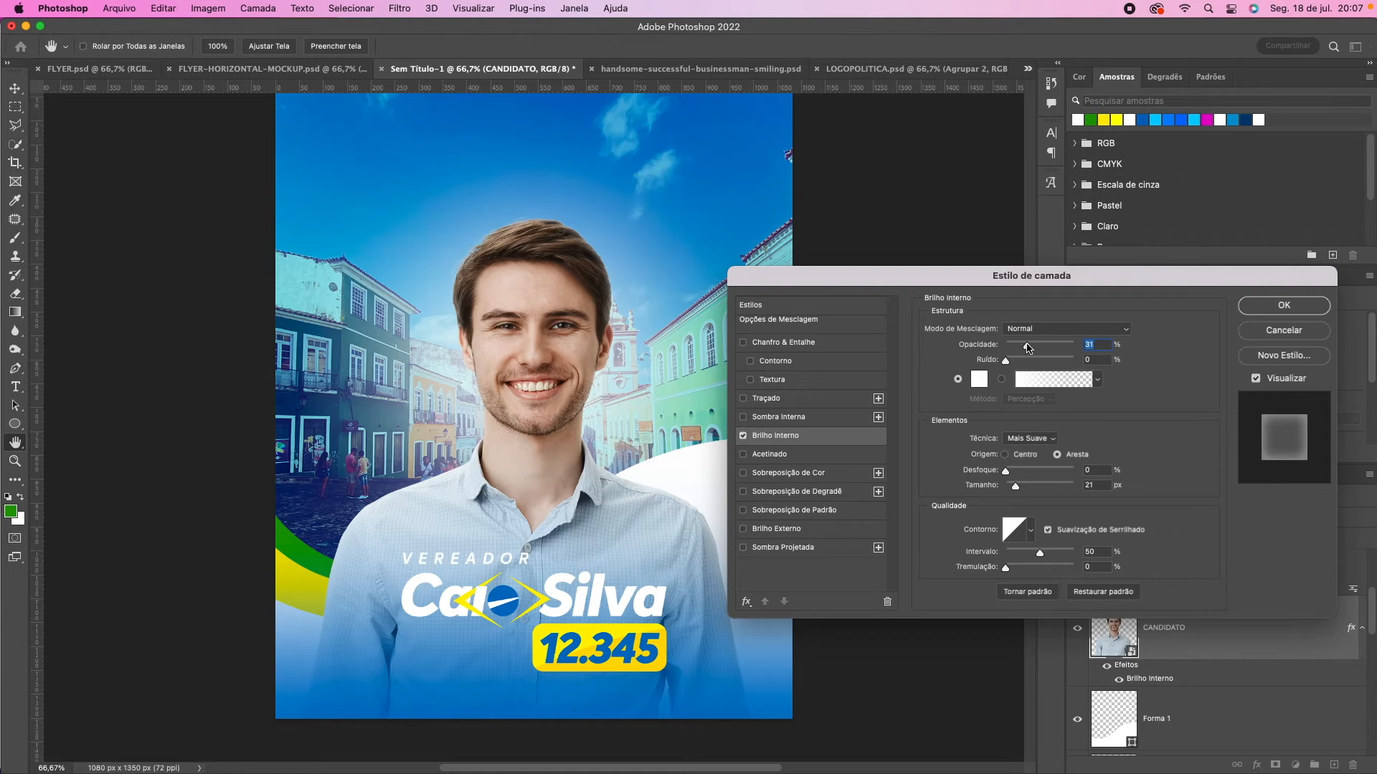
pyautogui.moveTo(1028, 348); pyautogui.dragTo(1080, 350)
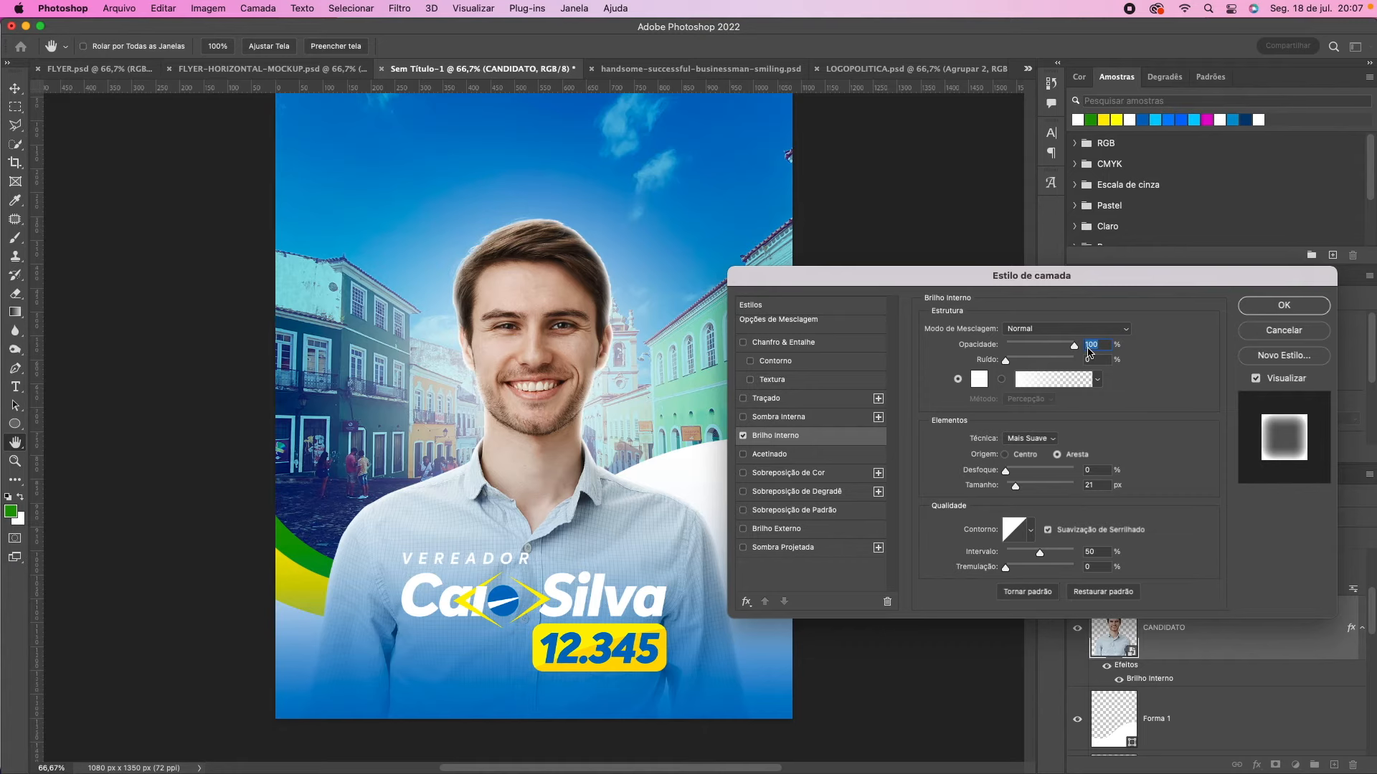
pyautogui.moveTo(1087, 350); pyautogui.dragTo(1026, 351)
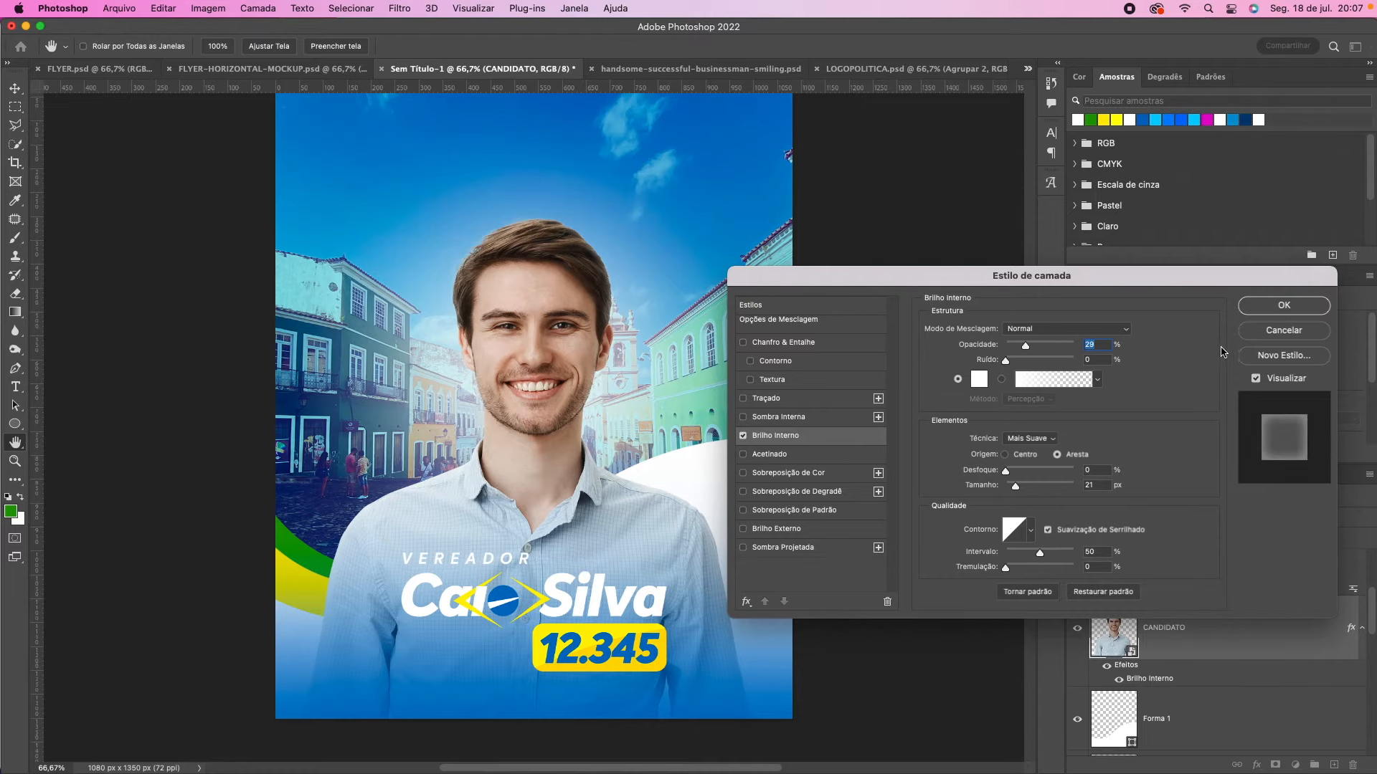
pyautogui.click(1281, 308)
# Step: Draw a circle about 314 px wide beside the candidate's head, above the CANDIDATO layer, and fill it with golden yellow ffd800
pyautogui.scroll(2, 451, 301)
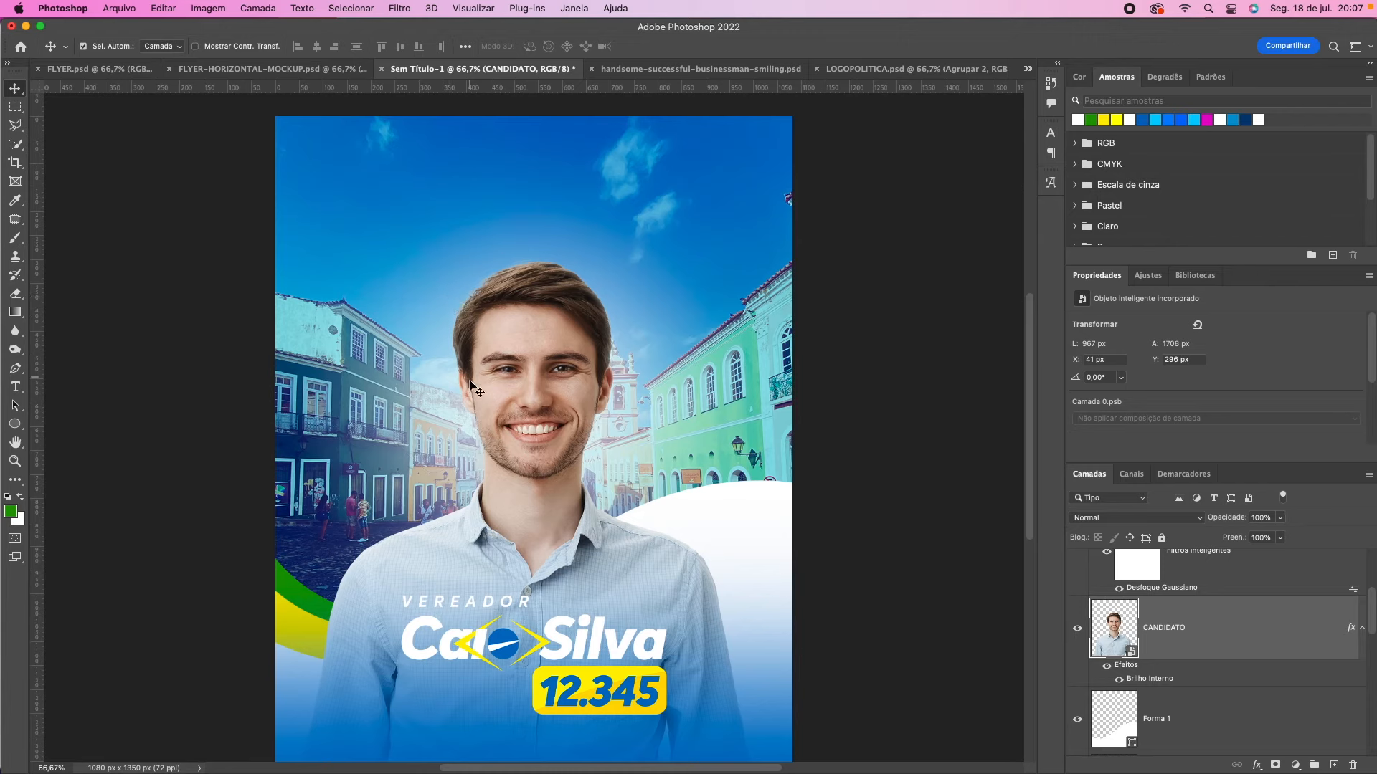
pyautogui.scroll(2, 1306, 631)
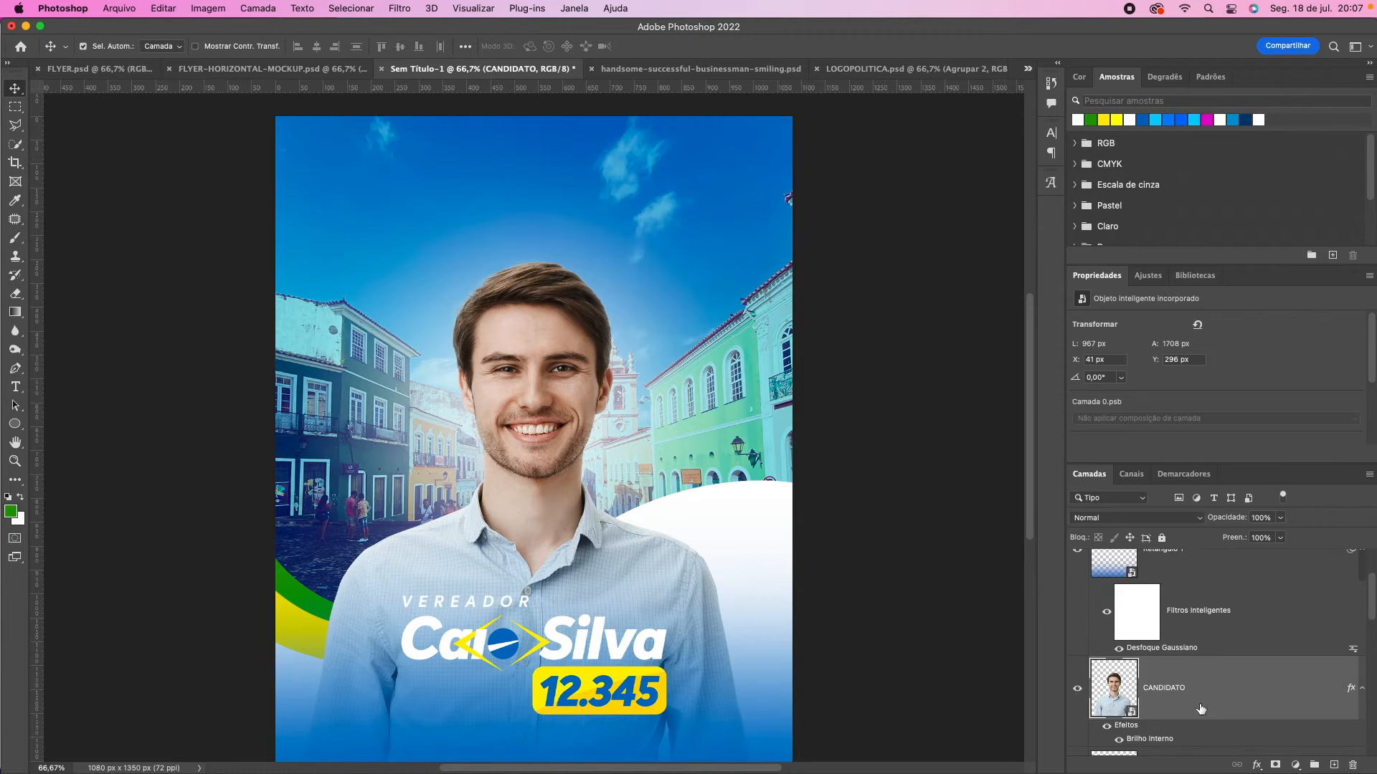
pyautogui.click(14, 423)
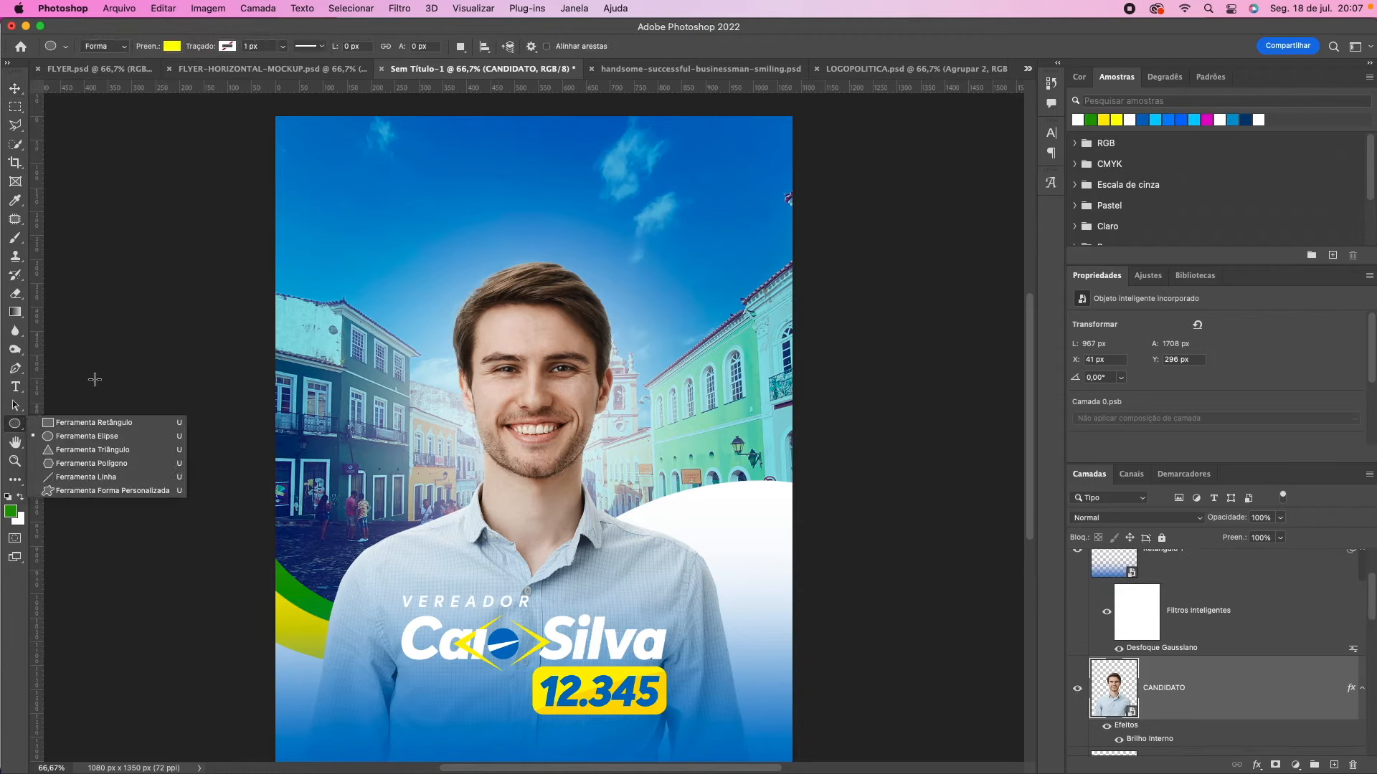
pyautogui.click(61, 439)
pyautogui.moveTo(374, 188)
pyautogui.mouseDown()
pyautogui.moveTo(474, 254)
pyautogui.moveTo(518, 302)
pyautogui.moveTo(523, 336)
pyautogui.mouseUp()
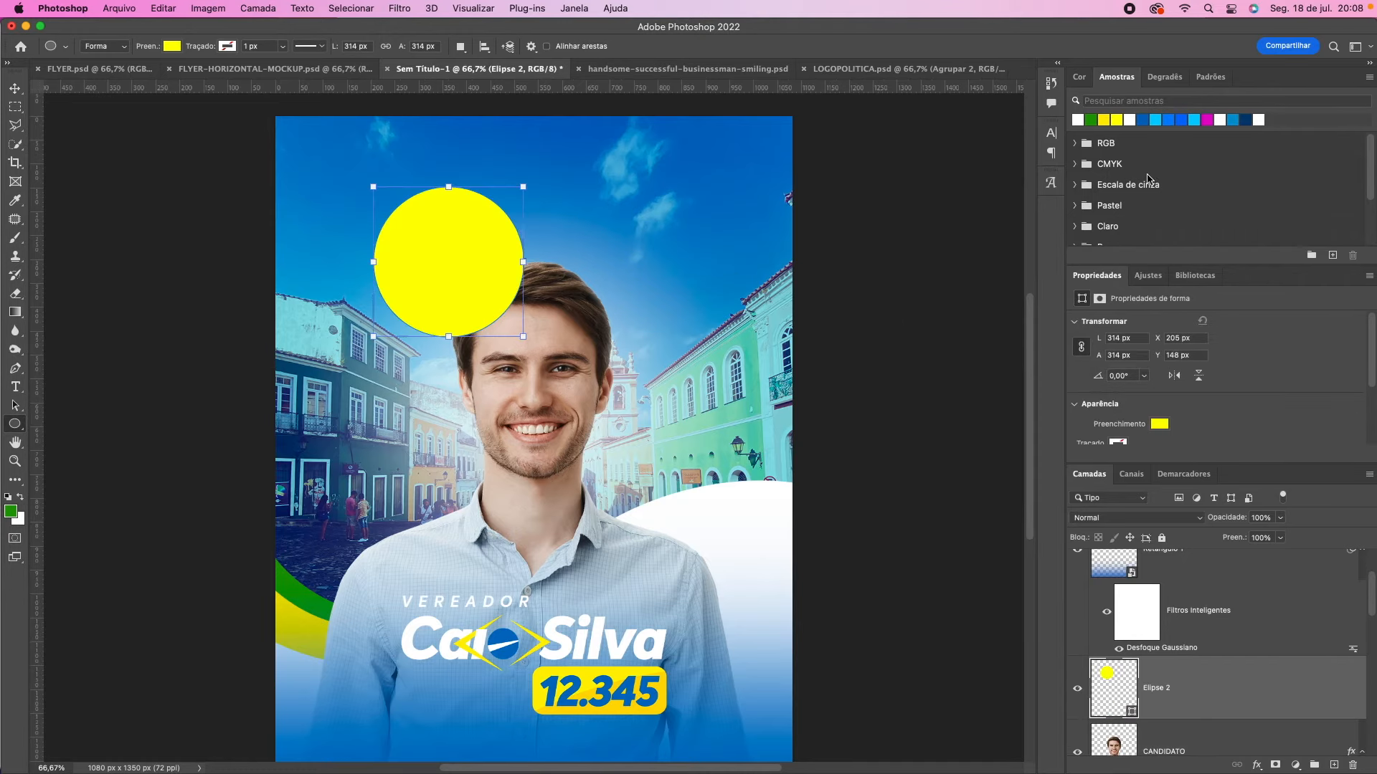
pyautogui.doubleClick(1104, 689)
pyautogui.click(925, 410)
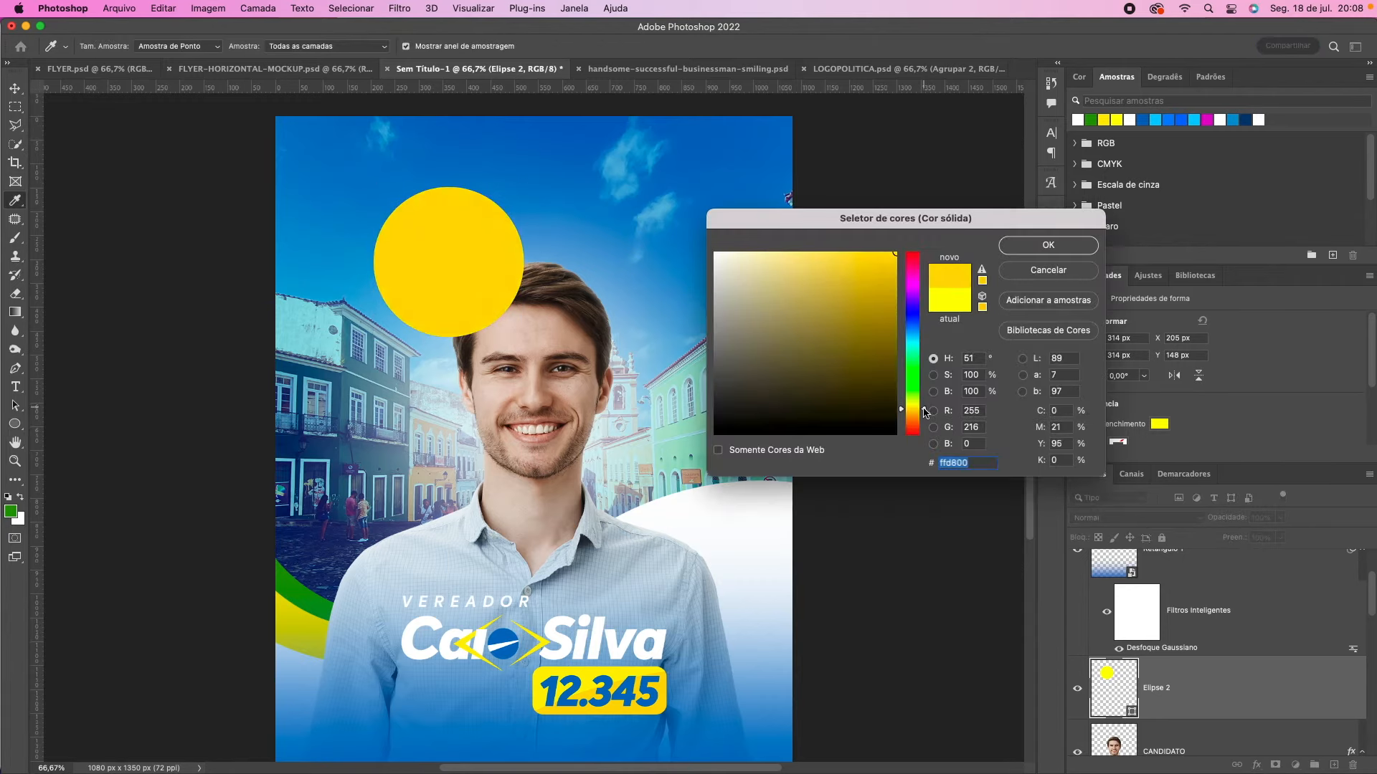
pyautogui.click(1049, 246)
# Step: Shrink the golden circle to about 249 px and move it down against the candidate's hair
pyautogui.moveTo(523, 187); pyautogui.dragTo(508, 203)
pyautogui.click(15, 88)
pyautogui.moveTo(449, 274); pyautogui.dragTo(442, 300)
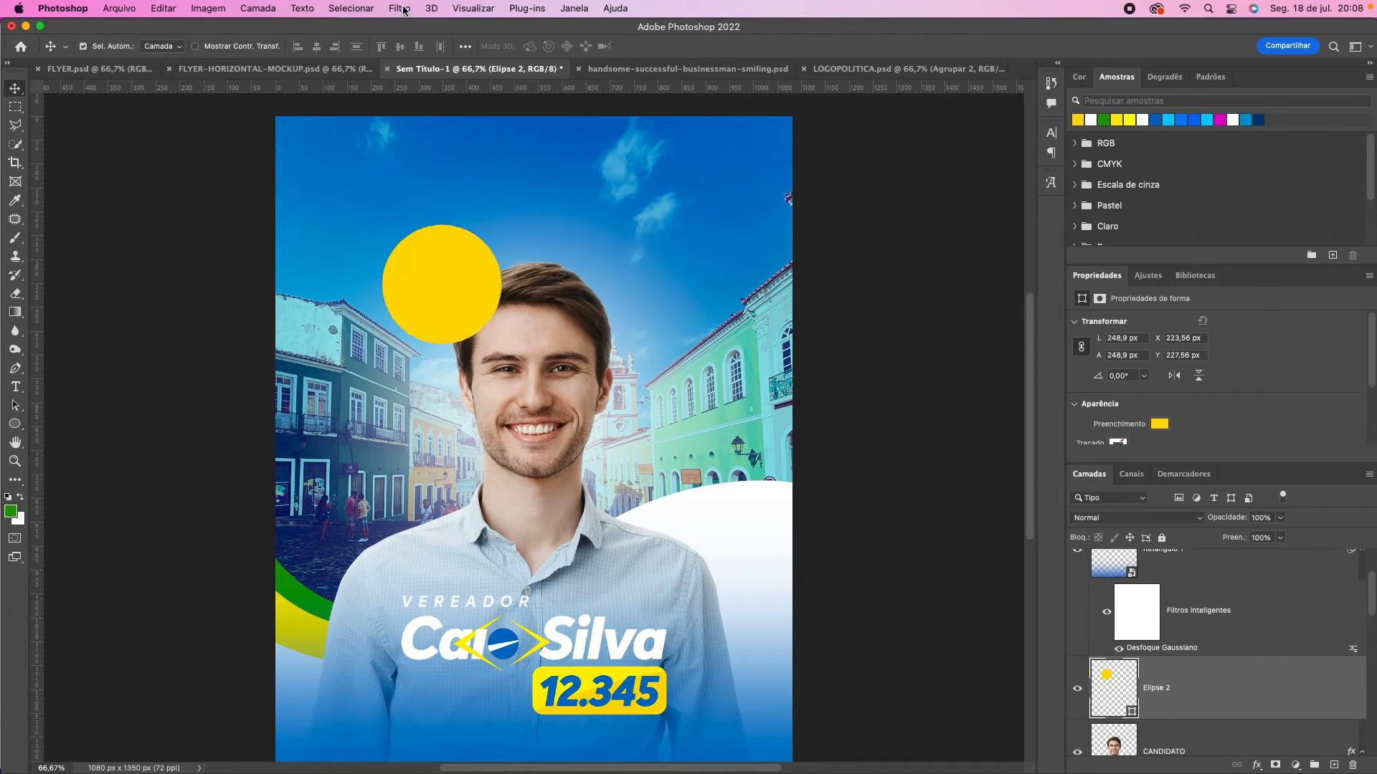
# Step: Convert the golden circle to a smart object with a 73.7 px Gaussian Blur and shift the glow slightly up and left
pyautogui.click(401, 9)
pyautogui.moveTo(453, 193)
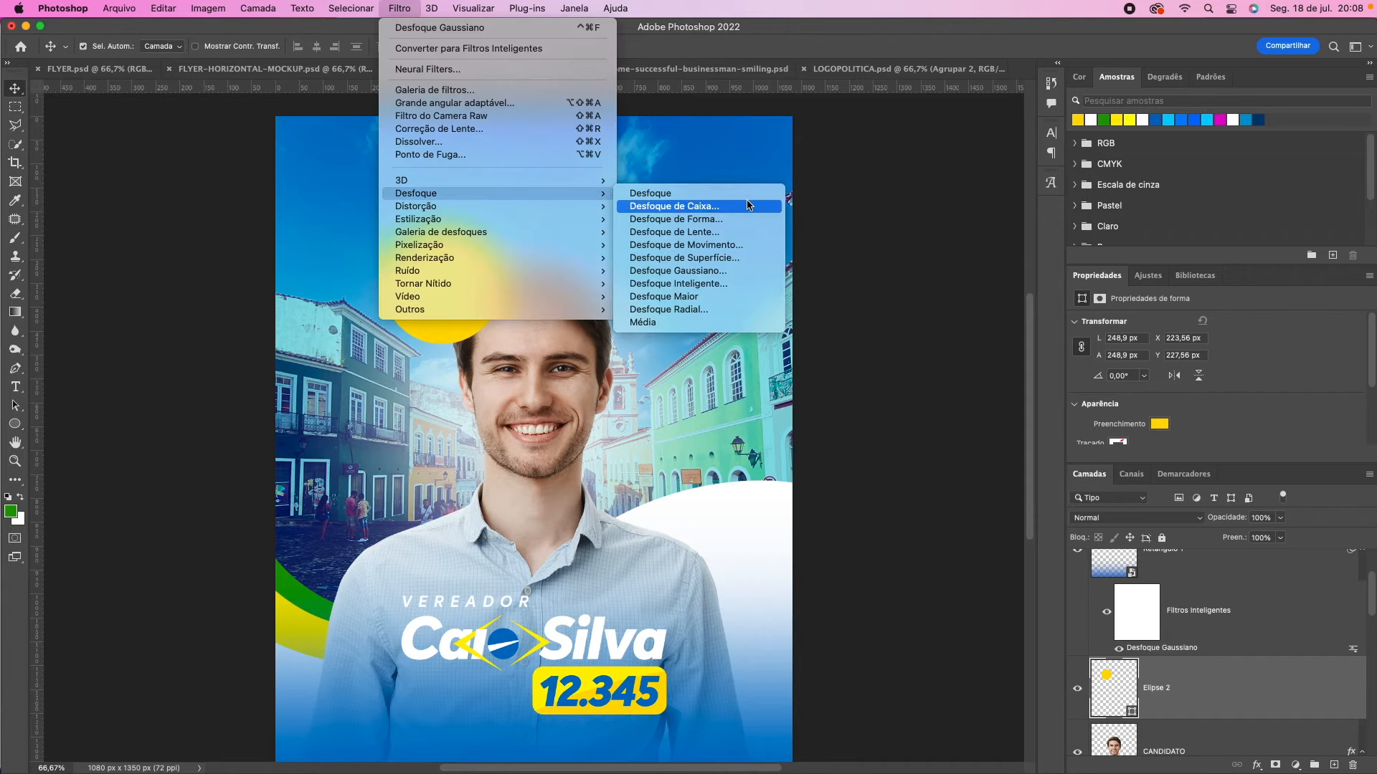
pyautogui.click(728, 272)
pyautogui.click(742, 304)
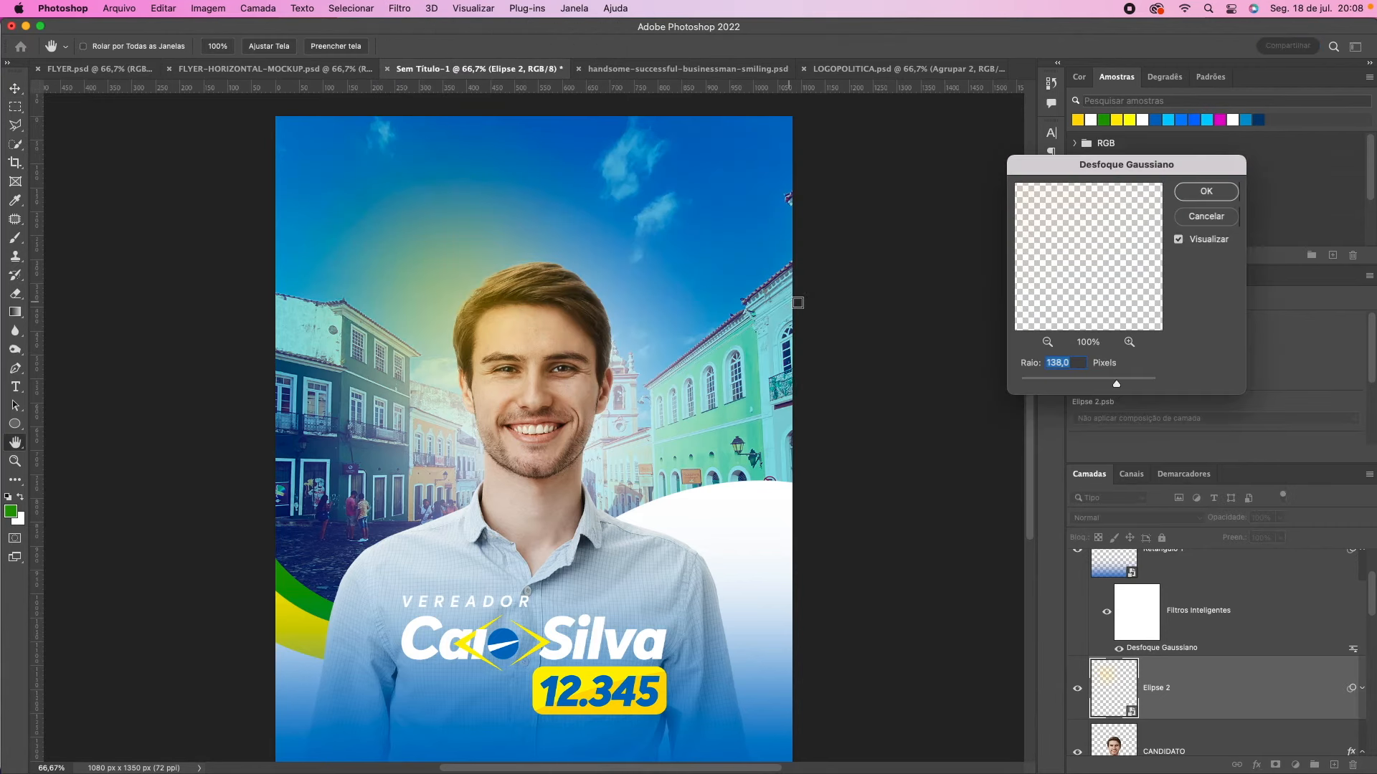
pyautogui.moveTo(1115, 385)
pyautogui.mouseDown()
pyautogui.moveTo(1081, 381)
pyautogui.moveTo(1102, 388)
pyautogui.mouseUp()
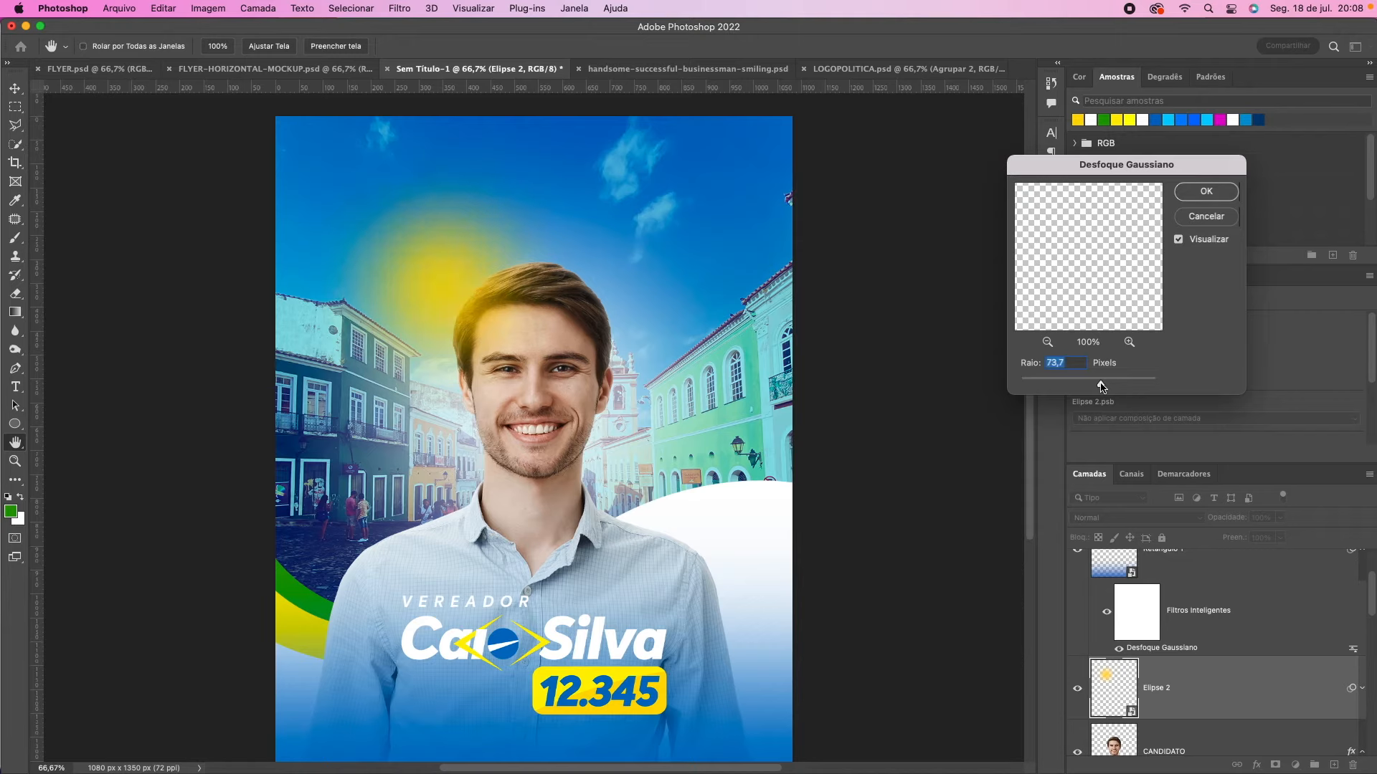
pyautogui.click(1215, 195)
pyautogui.press('v')
pyautogui.moveTo(464, 291)
pyautogui.mouseDown()
pyautogui.moveTo(415, 244)
pyautogui.moveTo(444, 273)
pyautogui.mouseUp()
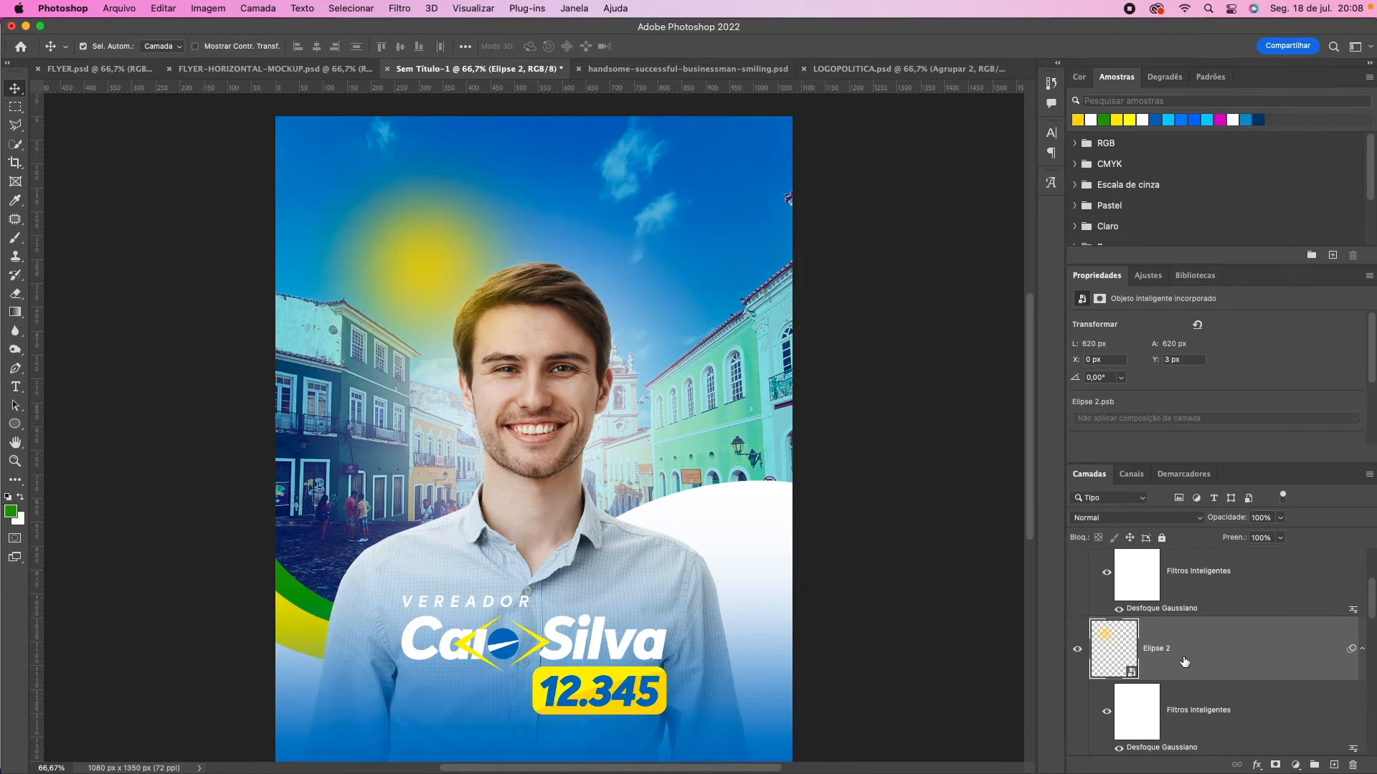
# Step: Clip the Elipse 2 golden glow to the CANDIDATO layer with a clipping mask
pyautogui.scroll(-2, 1184, 661)
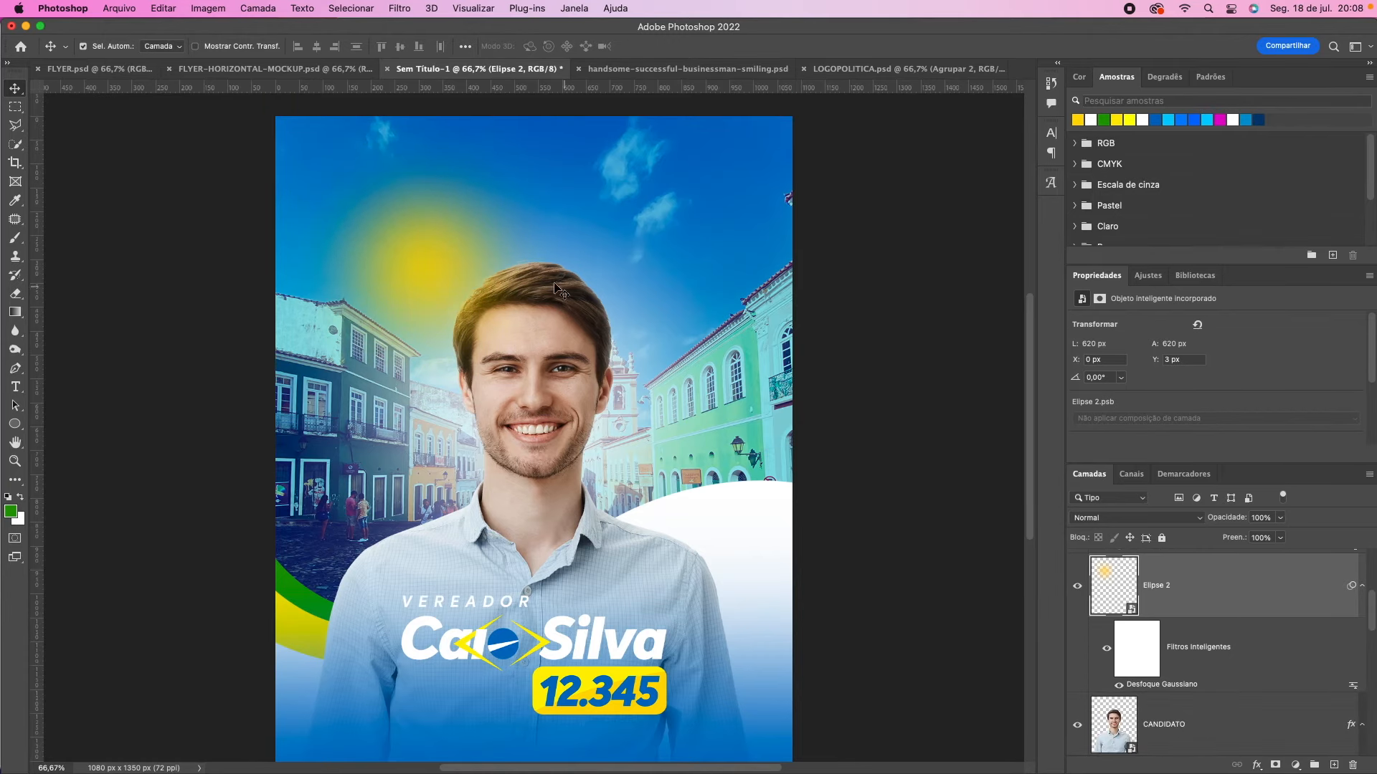
pyautogui.rightClick(1234, 588)
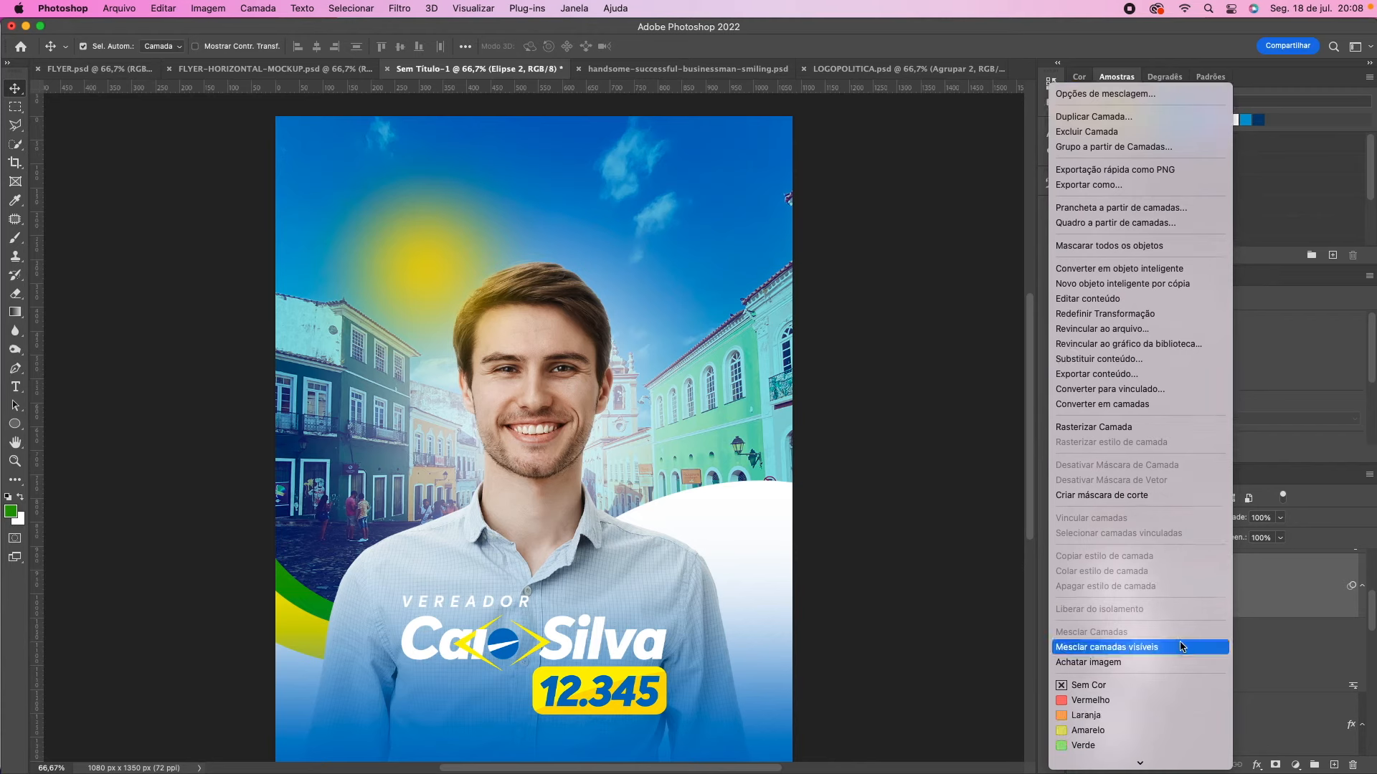
pyautogui.click(1112, 495)
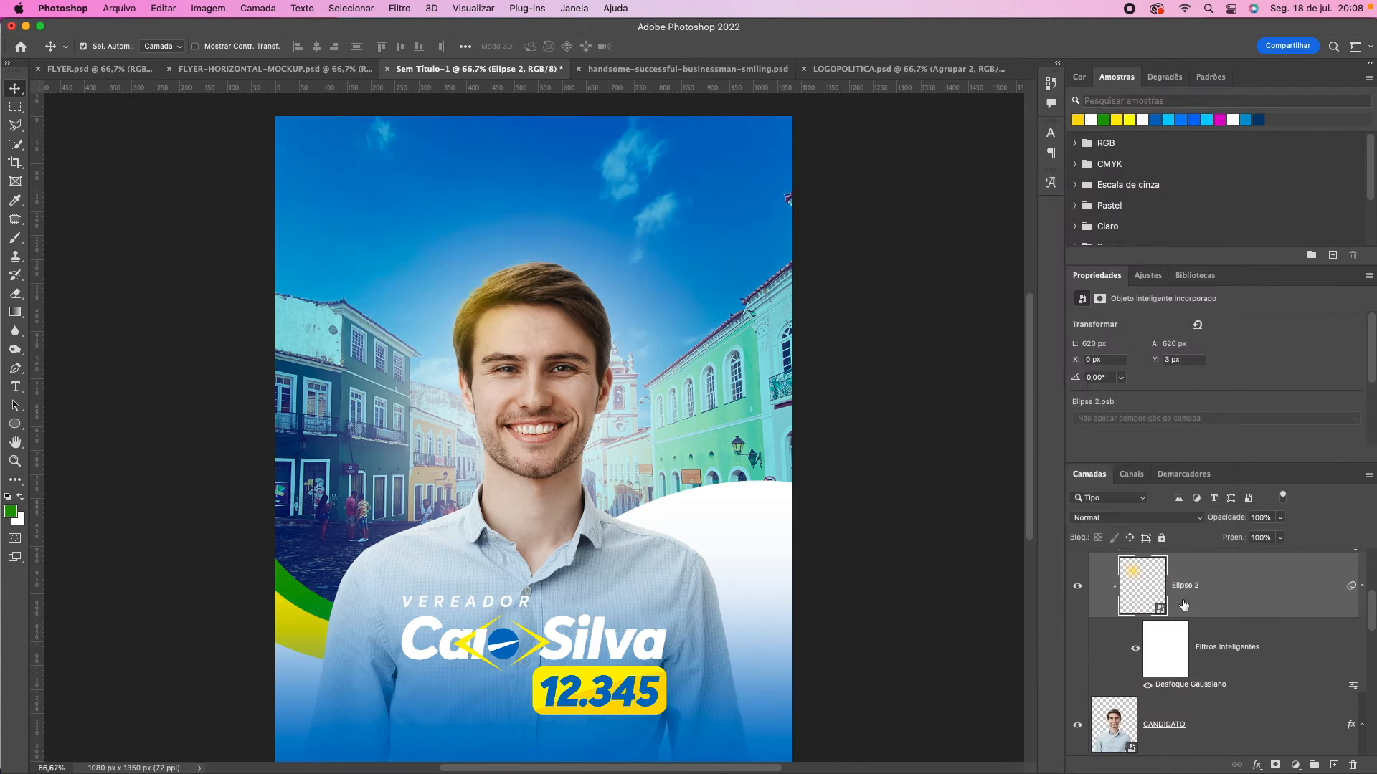
pyautogui.click(1120, 724)
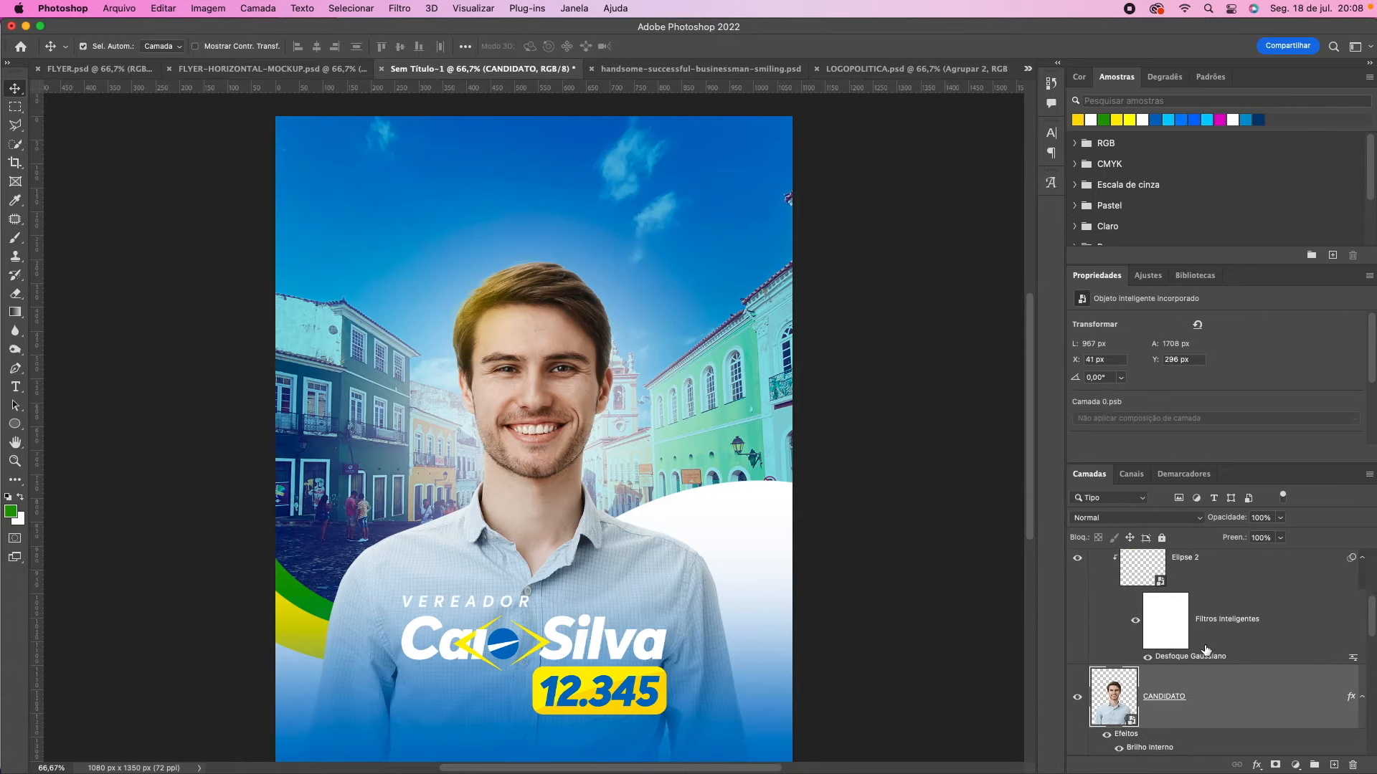
# Step: Move the clipped Elipse 2 glow slightly down and left beside the candidate's hair, at about X 288 px, Y 344 px
pyautogui.scroll(3, 1189, 689)
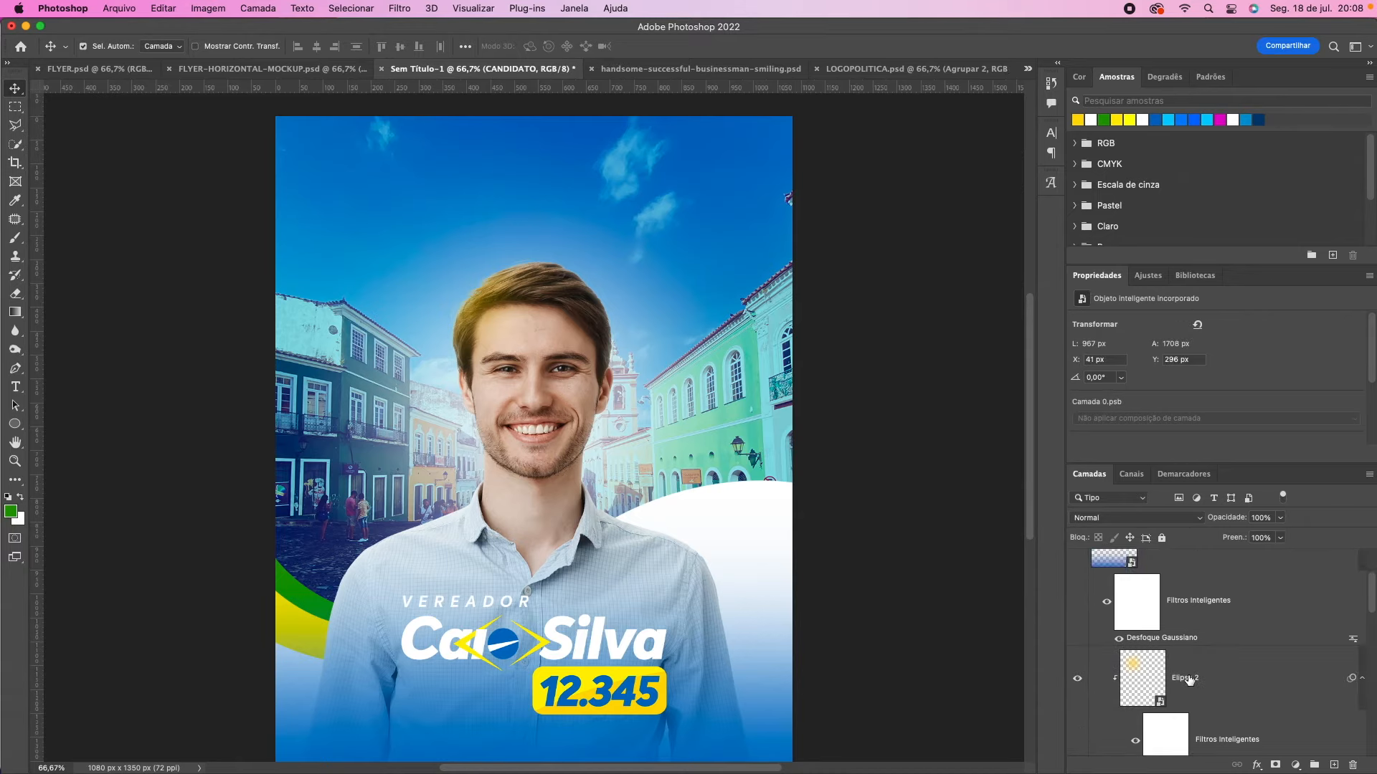
pyautogui.click(1191, 672)
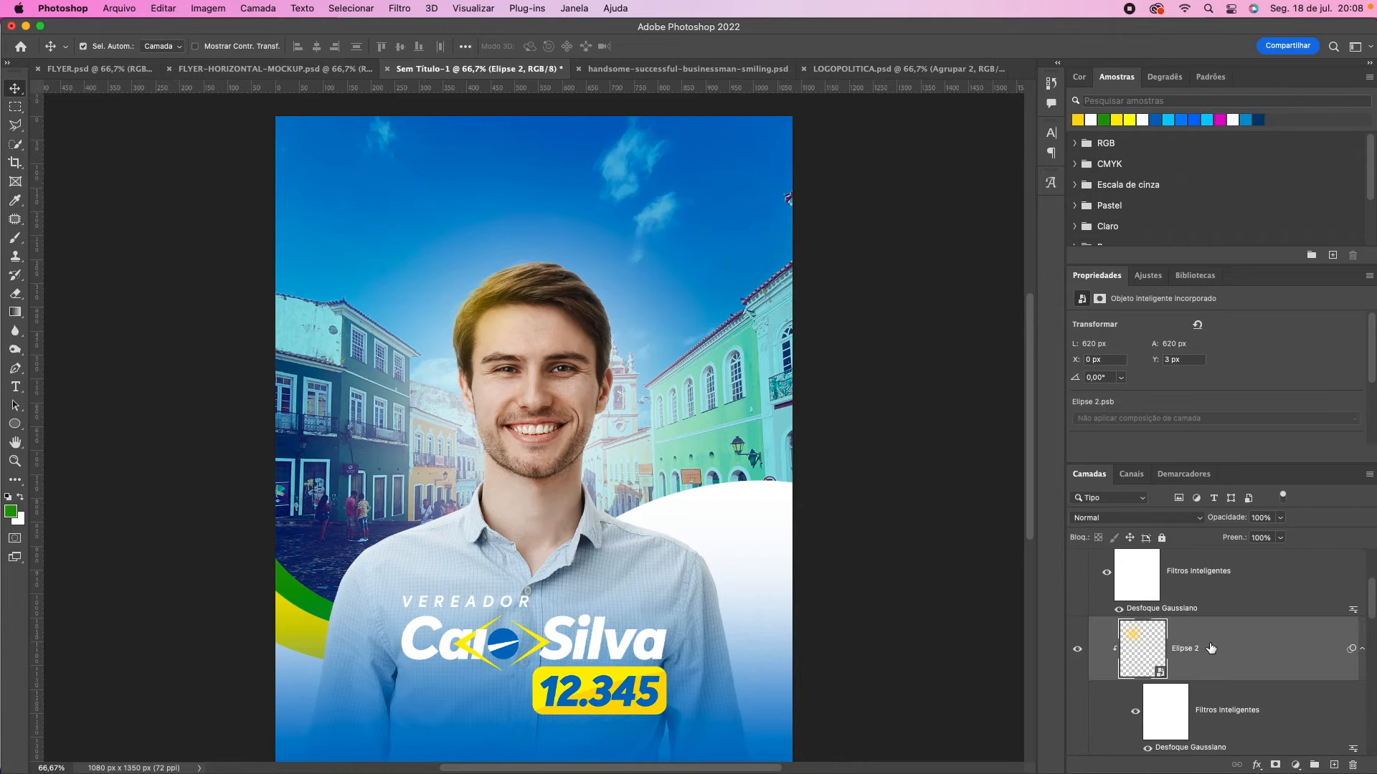
pyautogui.press('super+t')
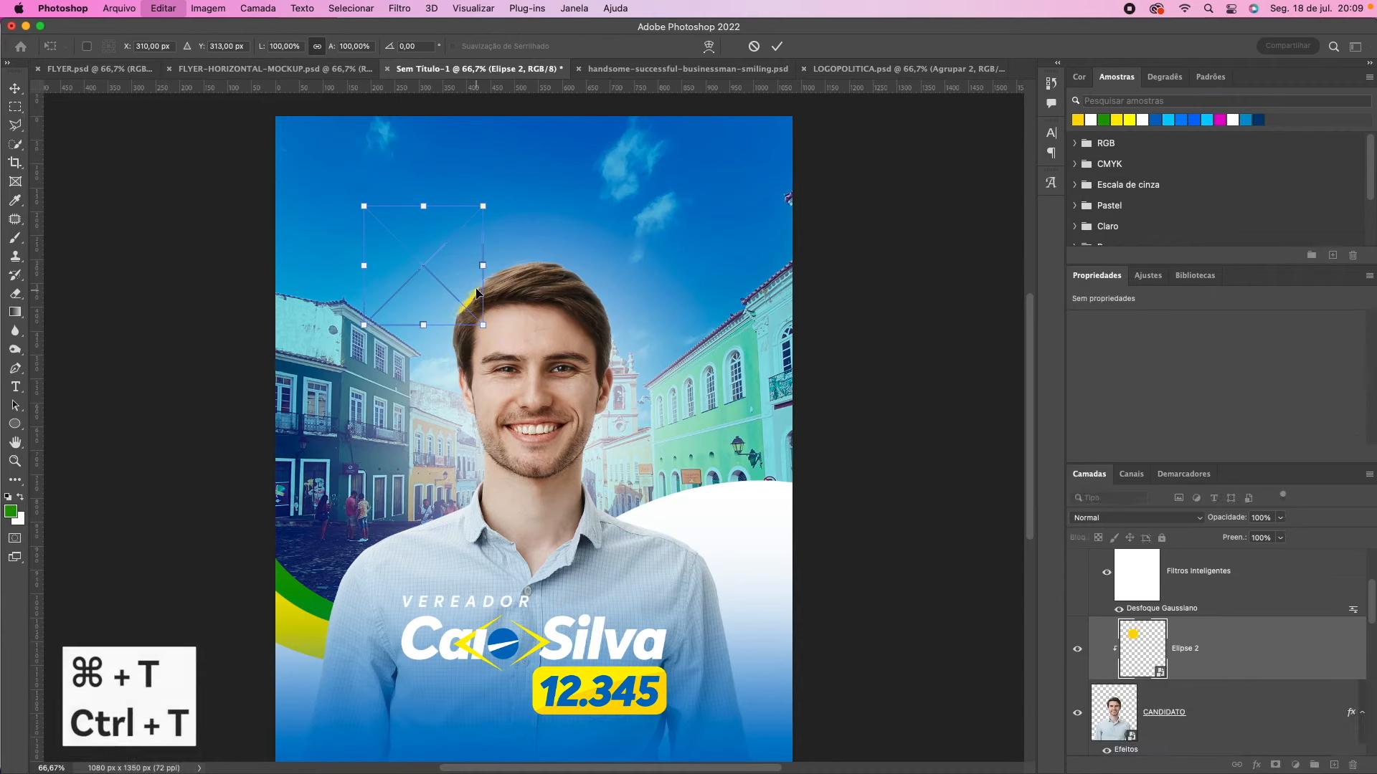
pyautogui.moveTo(449, 266); pyautogui.dragTo(438, 282)
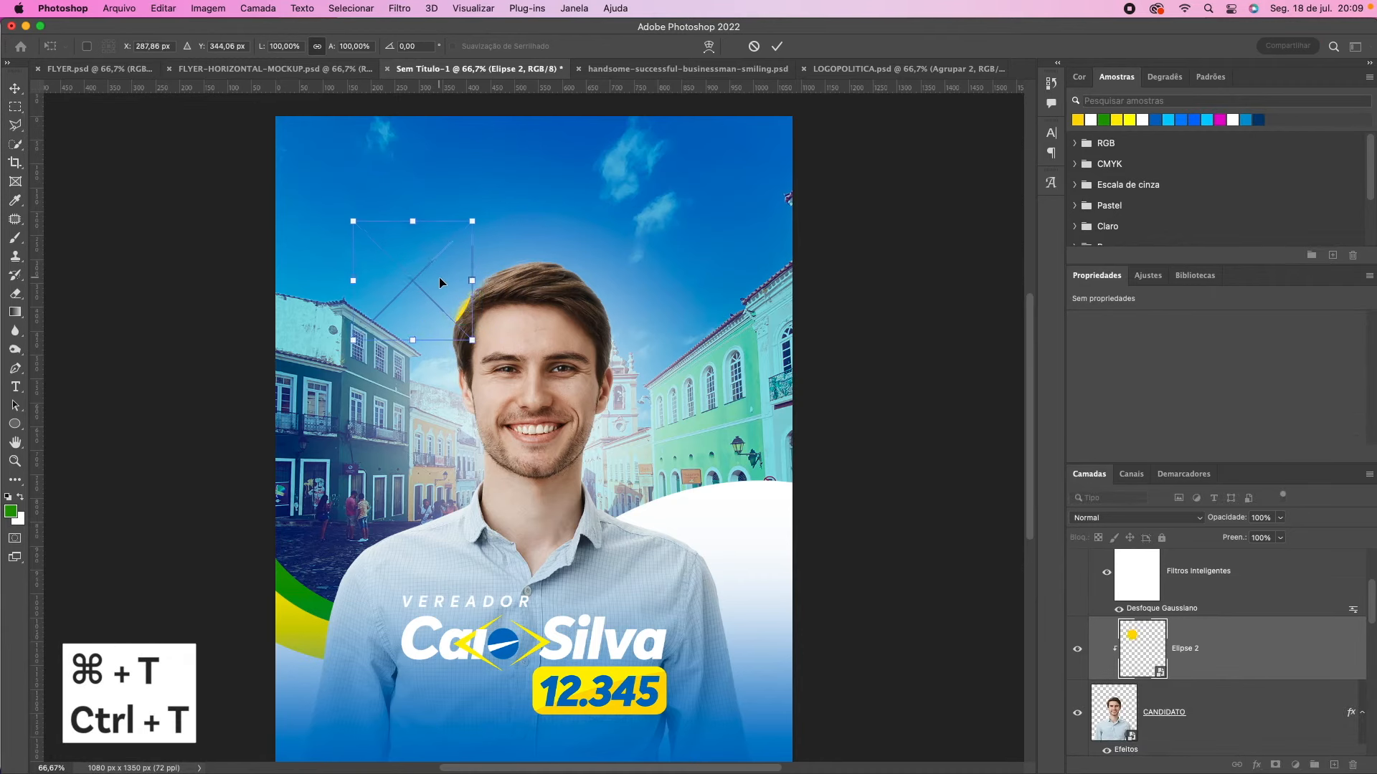
pyautogui.press('Return')
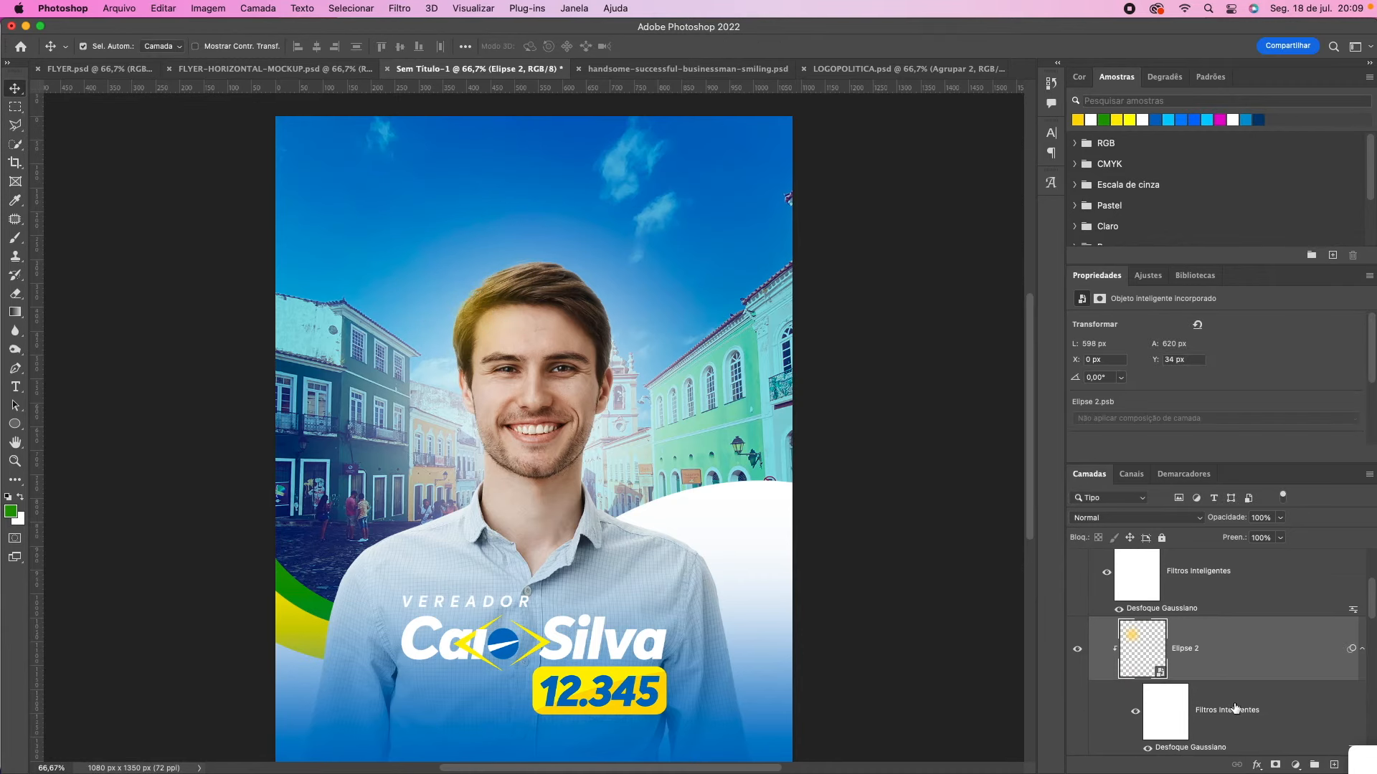
# Step: Increase the Gaussian Blur radius of the Elipse 2 glow slightly and shift the glow a little upward
pyautogui.scroll(-1, 1234, 709)
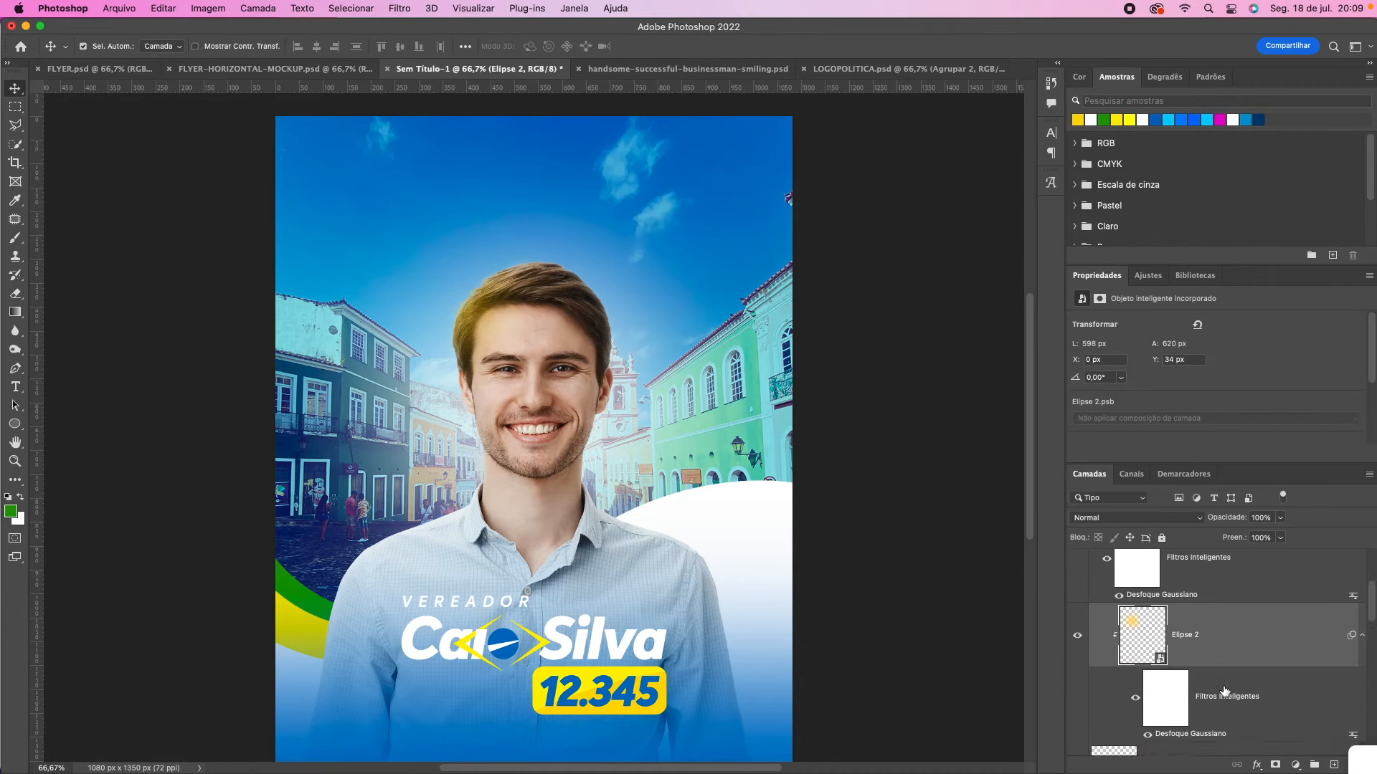
pyautogui.doubleClick(1191, 735)
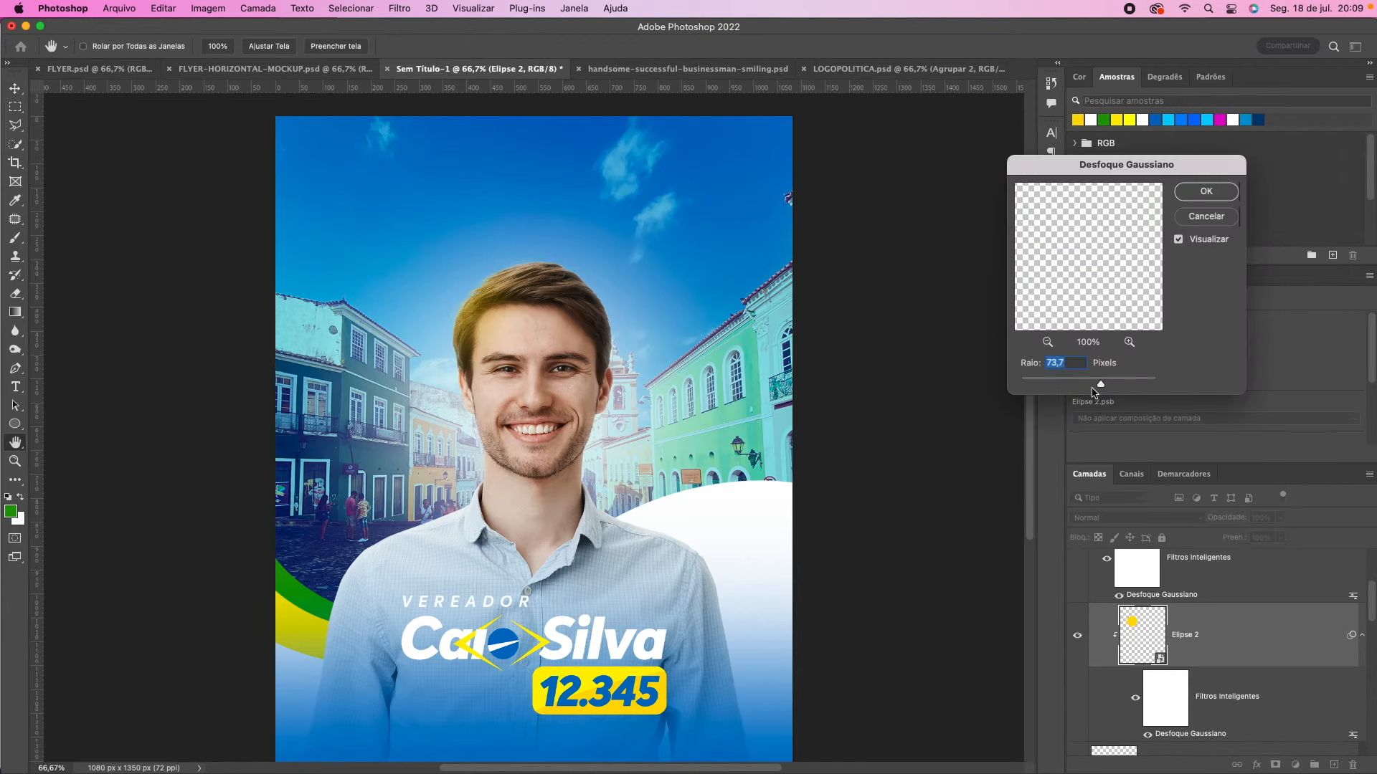
pyautogui.moveTo(1103, 391); pyautogui.dragTo(1106, 392)
pyautogui.moveTo(1106, 389); pyautogui.dragTo(1110, 390)
pyautogui.click(1206, 191)
pyautogui.press('v')
pyautogui.moveTo(473, 316)
pyautogui.mouseDown()
pyautogui.moveTo(479, 302)
pyautogui.moveTo(441, 384)
pyautogui.moveTo(483, 411)
pyautogui.moveTo(554, 406)
pyautogui.moveTo(658, 302)
pyautogui.moveTo(554, 241)
pyautogui.moveTo(467, 266)
pyautogui.moveTo(471, 303)
pyautogui.mouseUp()
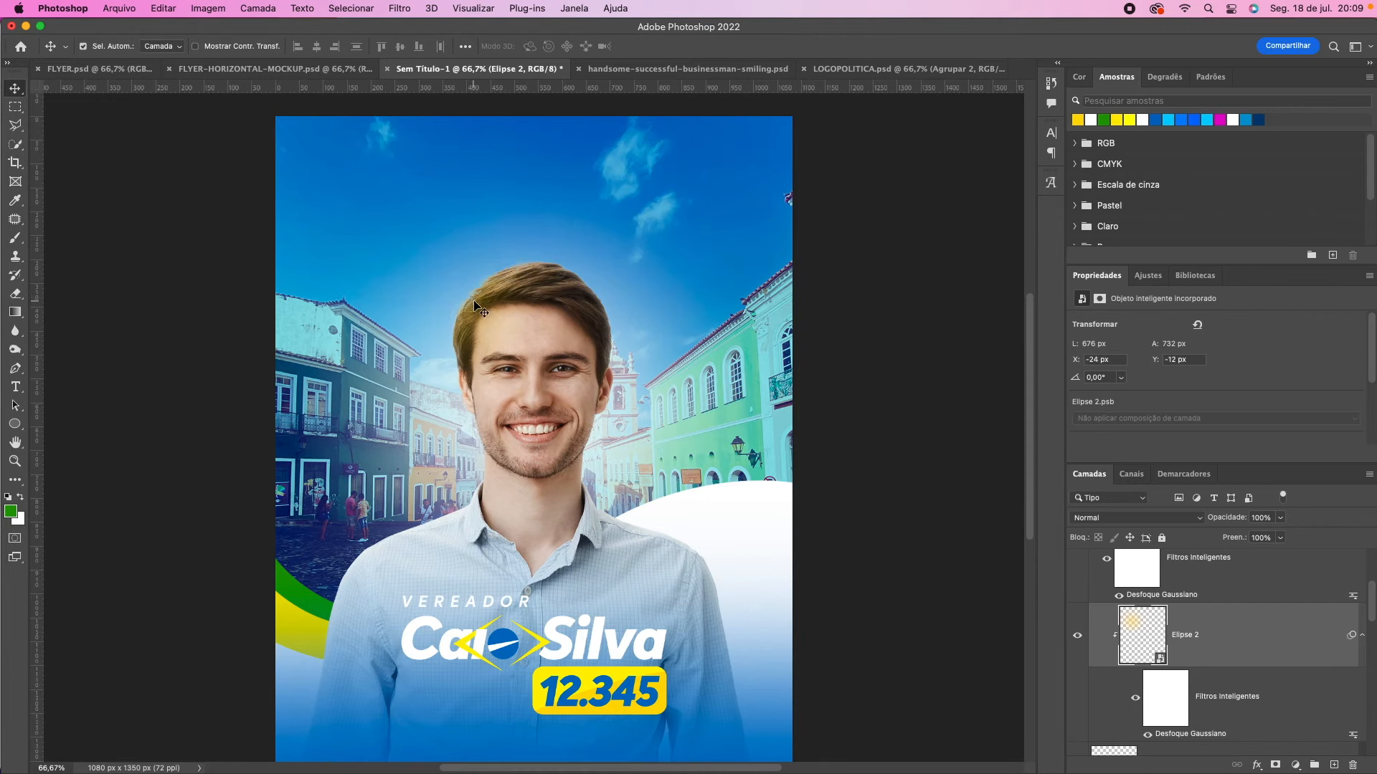
# Step: Set the blending mode of the Elipse 2 glow to Lighten (Clarear) and check how it falls on the hair
pyautogui.click(1162, 518)
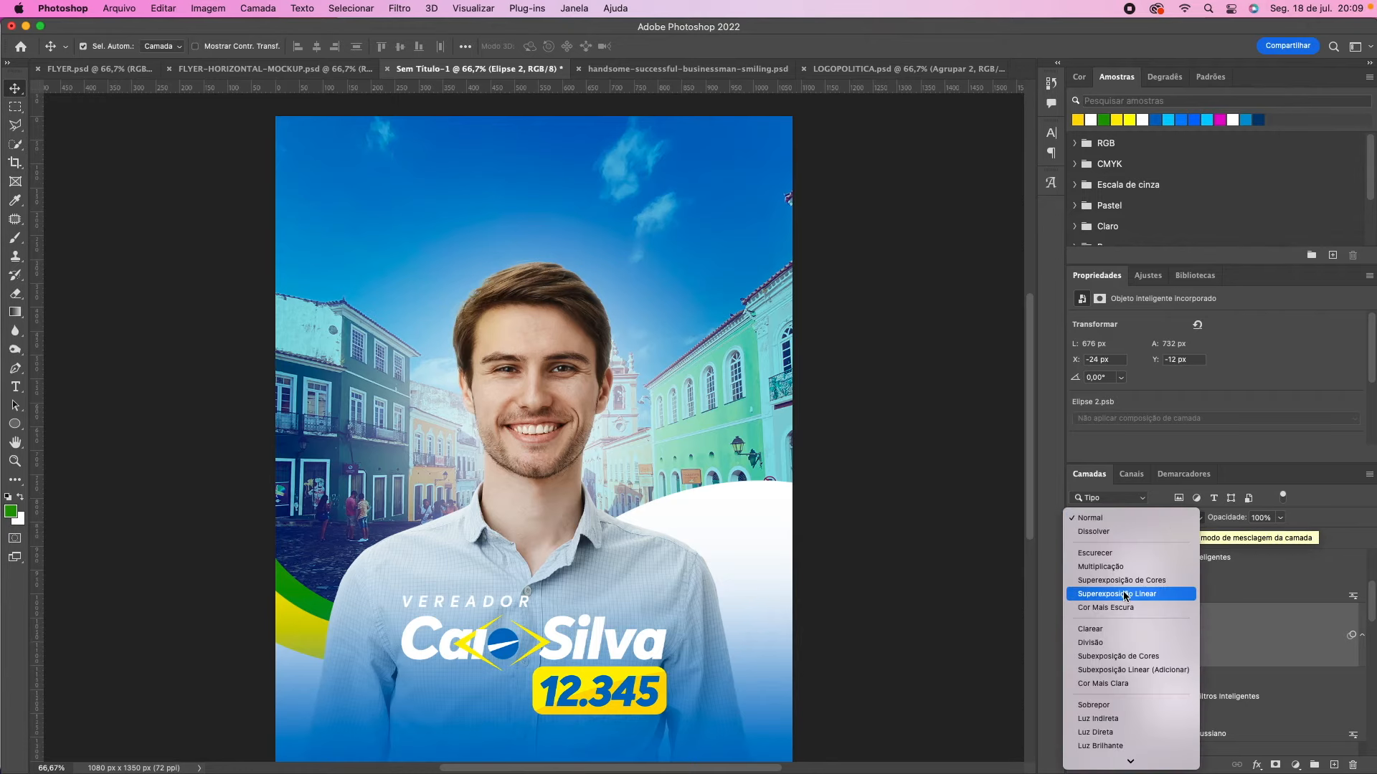
pyautogui.scroll(-3, 1123, 609)
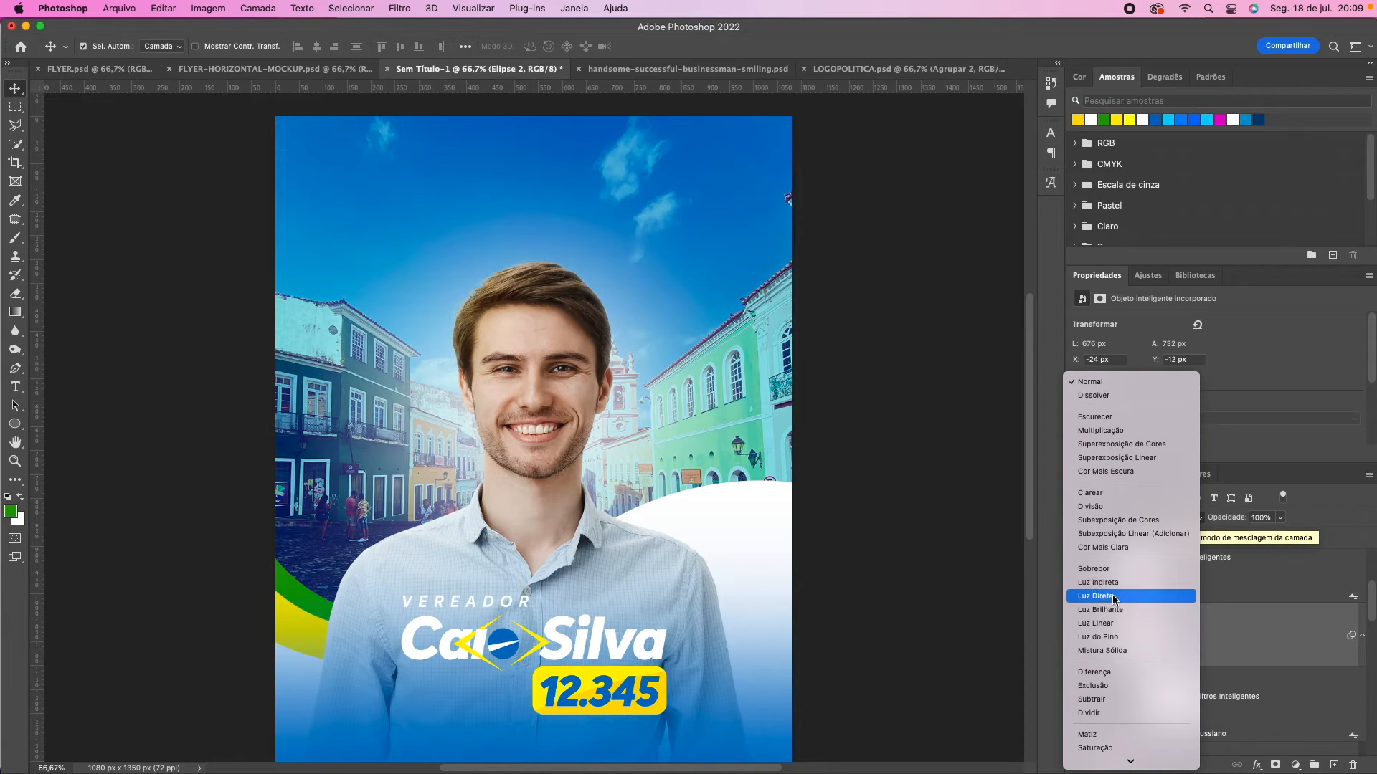
pyautogui.click(1104, 492)
pyautogui.moveTo(471, 310)
pyautogui.mouseDown()
pyautogui.moveTo(525, 334)
pyautogui.moveTo(501, 340)
pyautogui.moveTo(461, 312)
pyautogui.moveTo(472, 309)
pyautogui.mouseUp()
pyautogui.scroll(-2, 666, 512)
pyautogui.scroll(2, 664, 511)
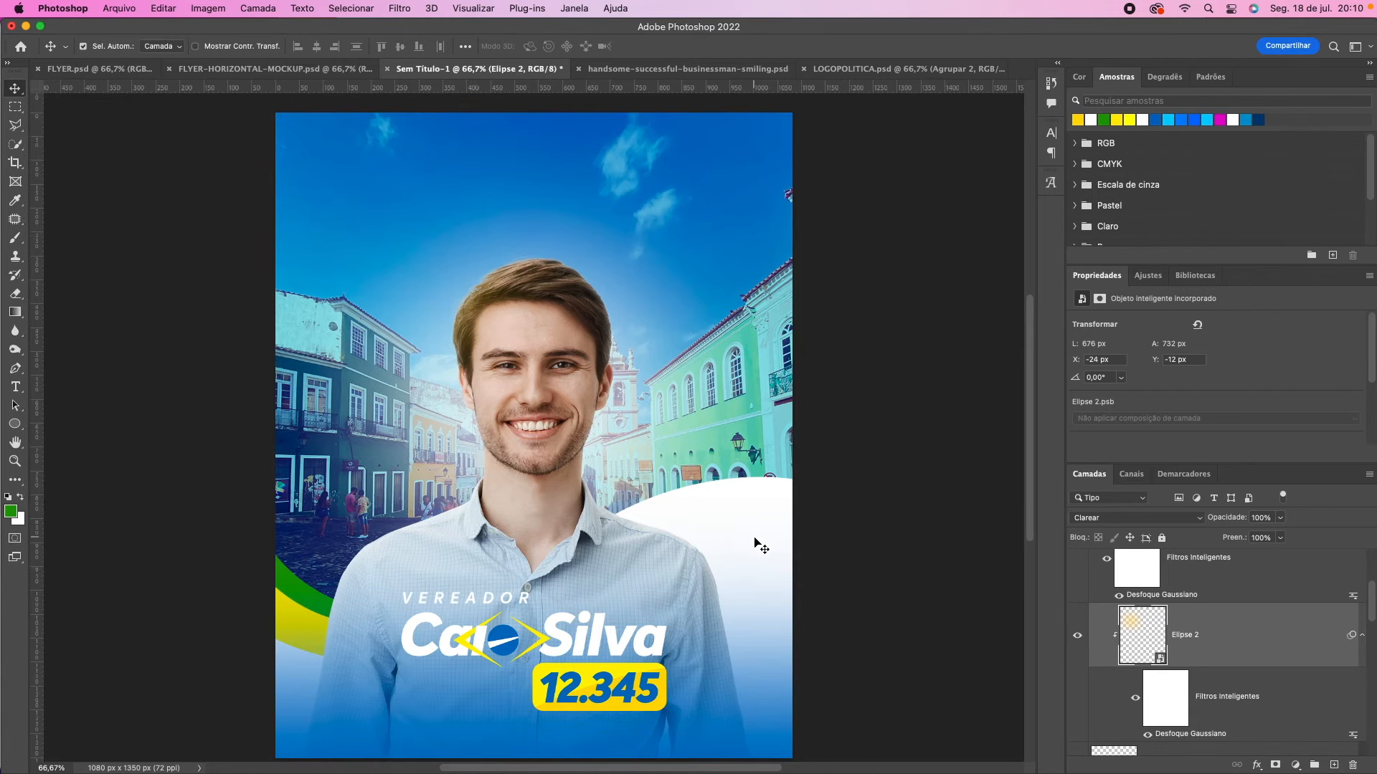
pyautogui.scroll(-2, 754, 542)
pyautogui.scroll(2, 755, 543)
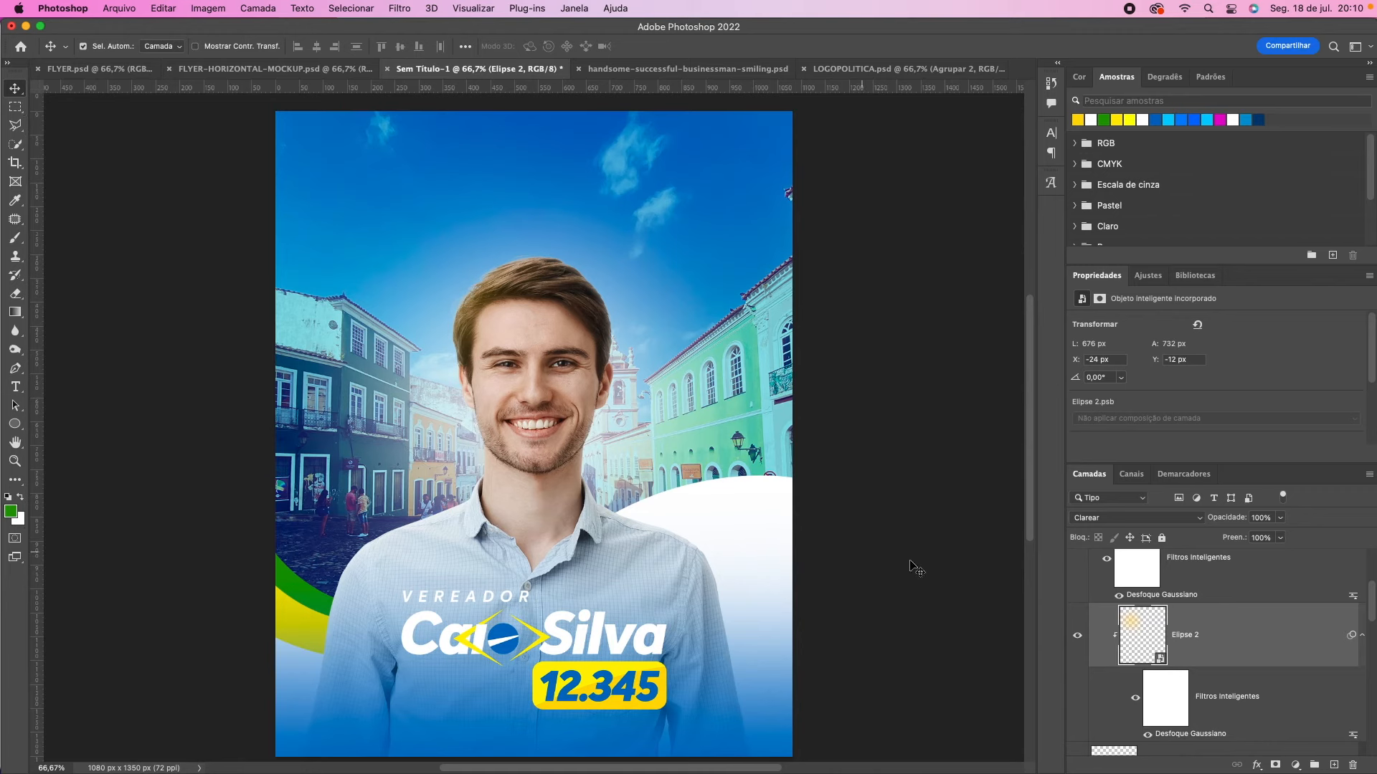
# Step: Apply Smart Sharpen to the CANDIDATO layer with 202% amount, 0.8 px radius, 10% noise reduction and Lens Blur removal, checking the hair and smile
pyautogui.scroll(-5, 1208, 645)
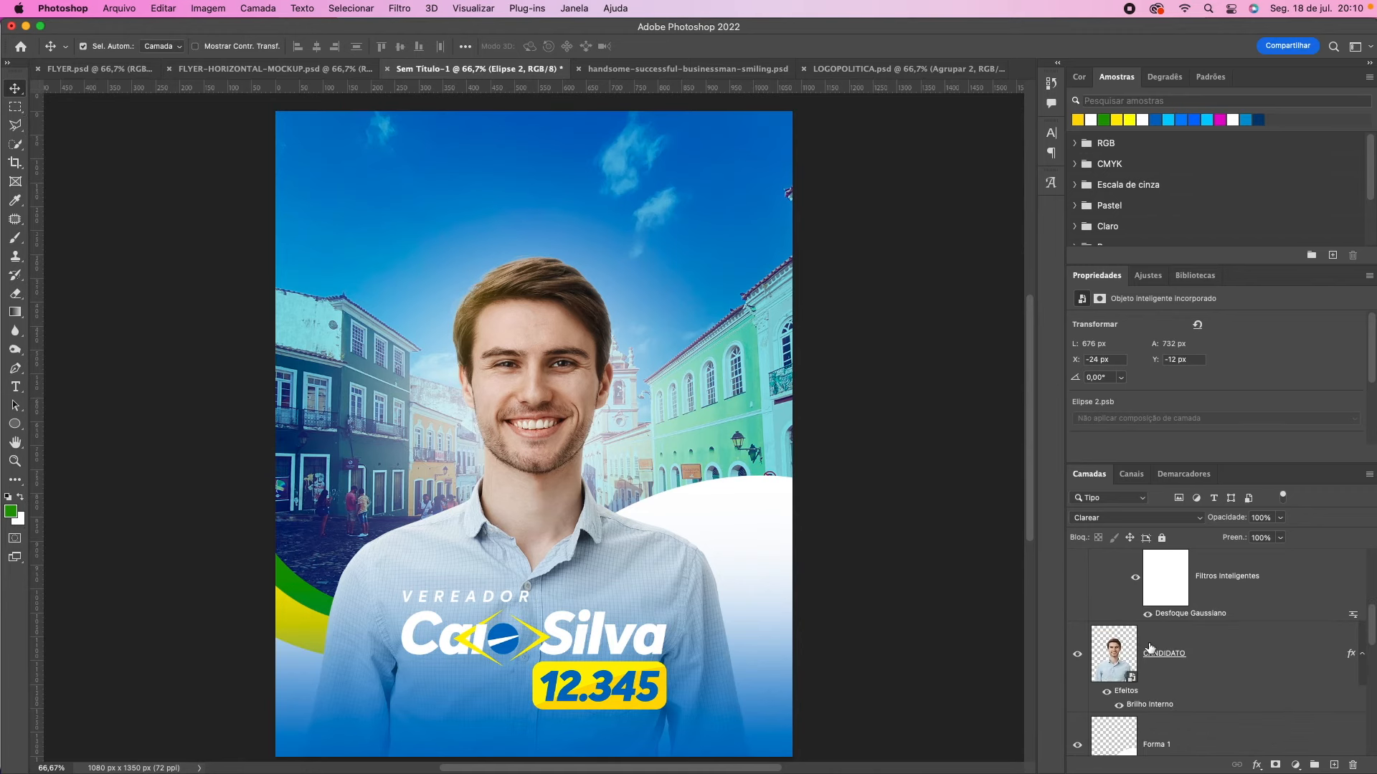
pyautogui.click(1113, 654)
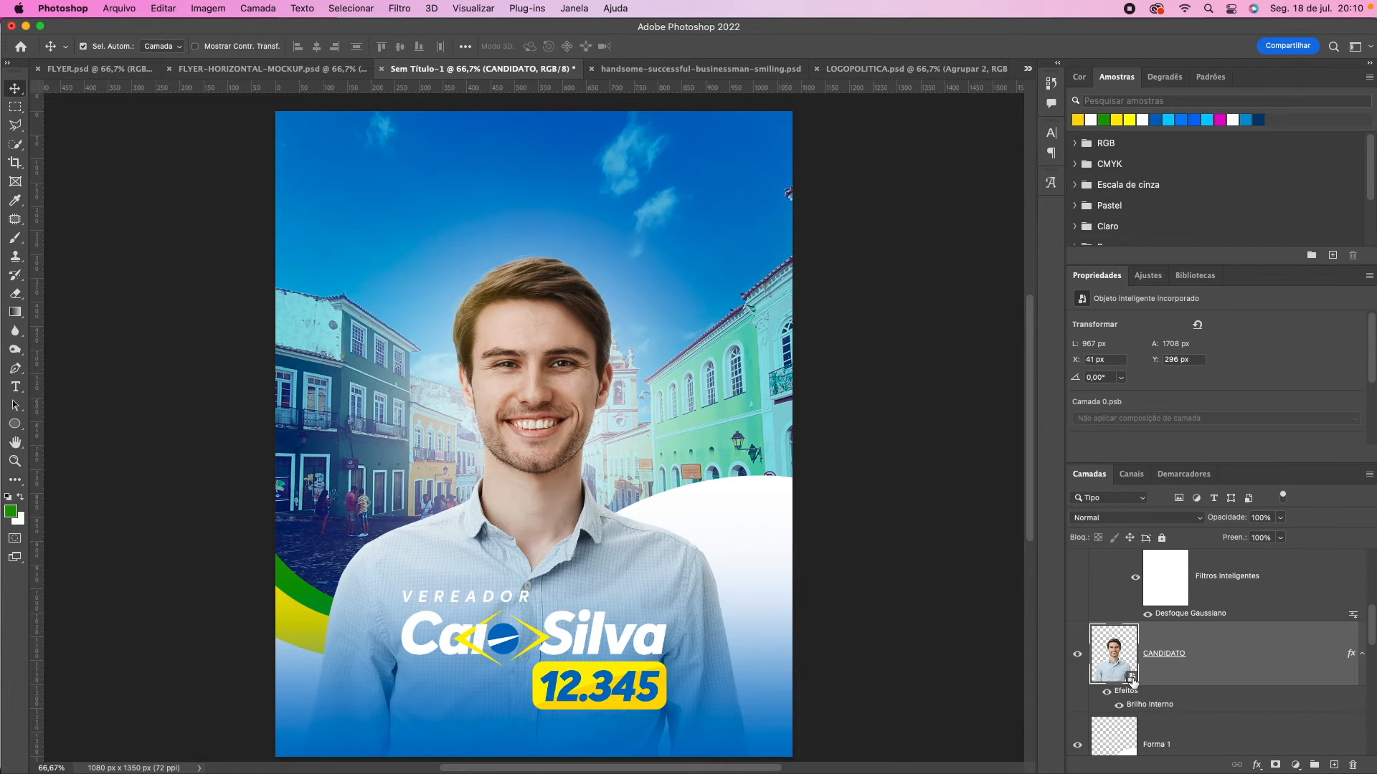
pyautogui.click(402, 9)
pyautogui.click(402, 9)
pyautogui.click(402, 9)
pyautogui.moveTo(489, 283)
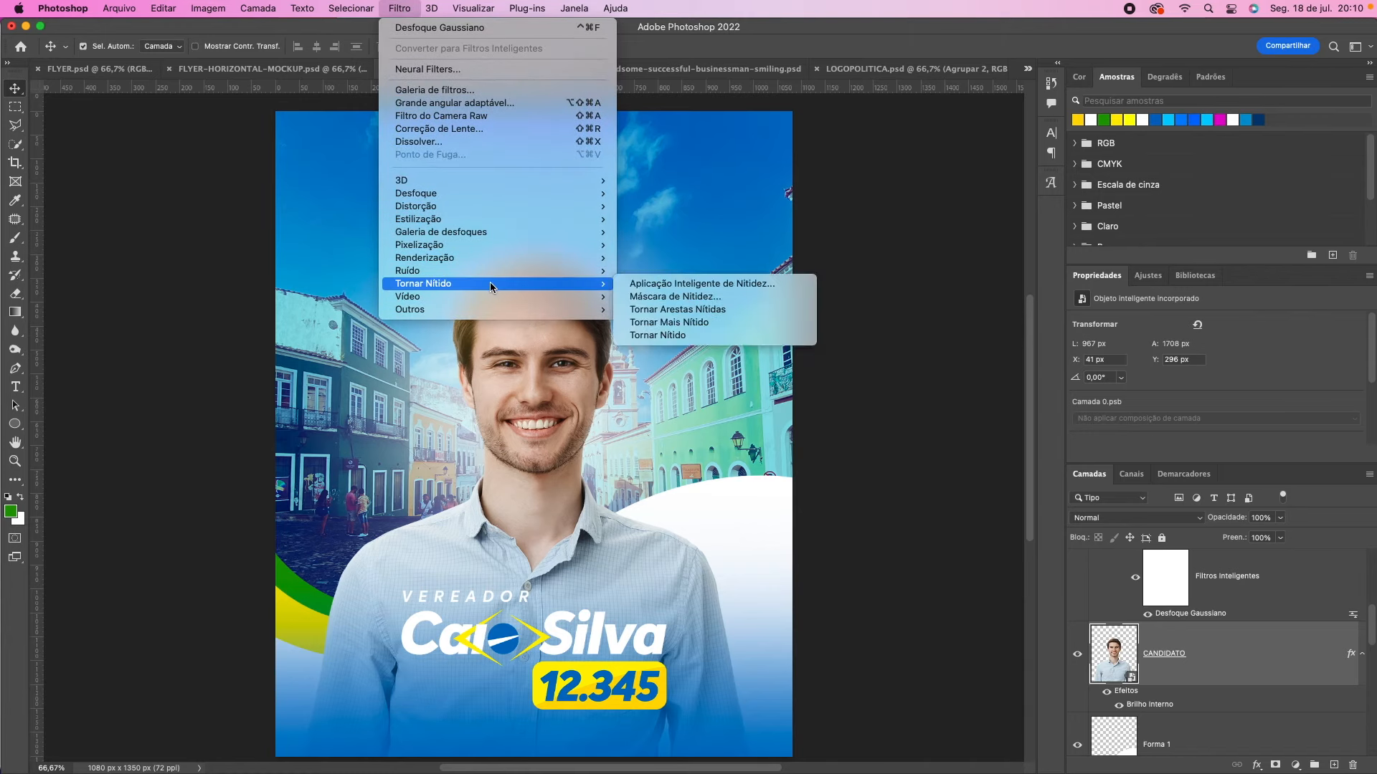
pyautogui.click(711, 286)
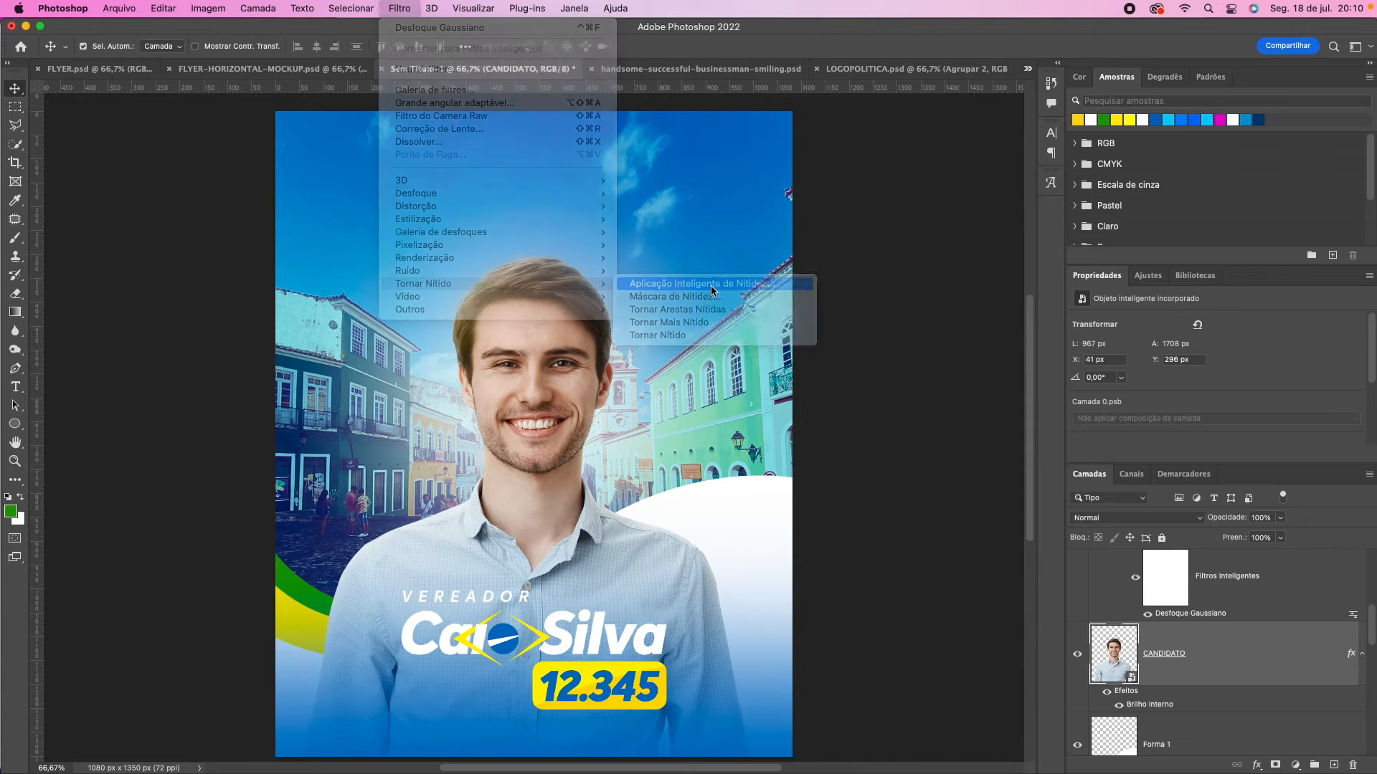
pyautogui.press('super+plus')
pyautogui.press('super+plus')
pyautogui.press('super+minus')
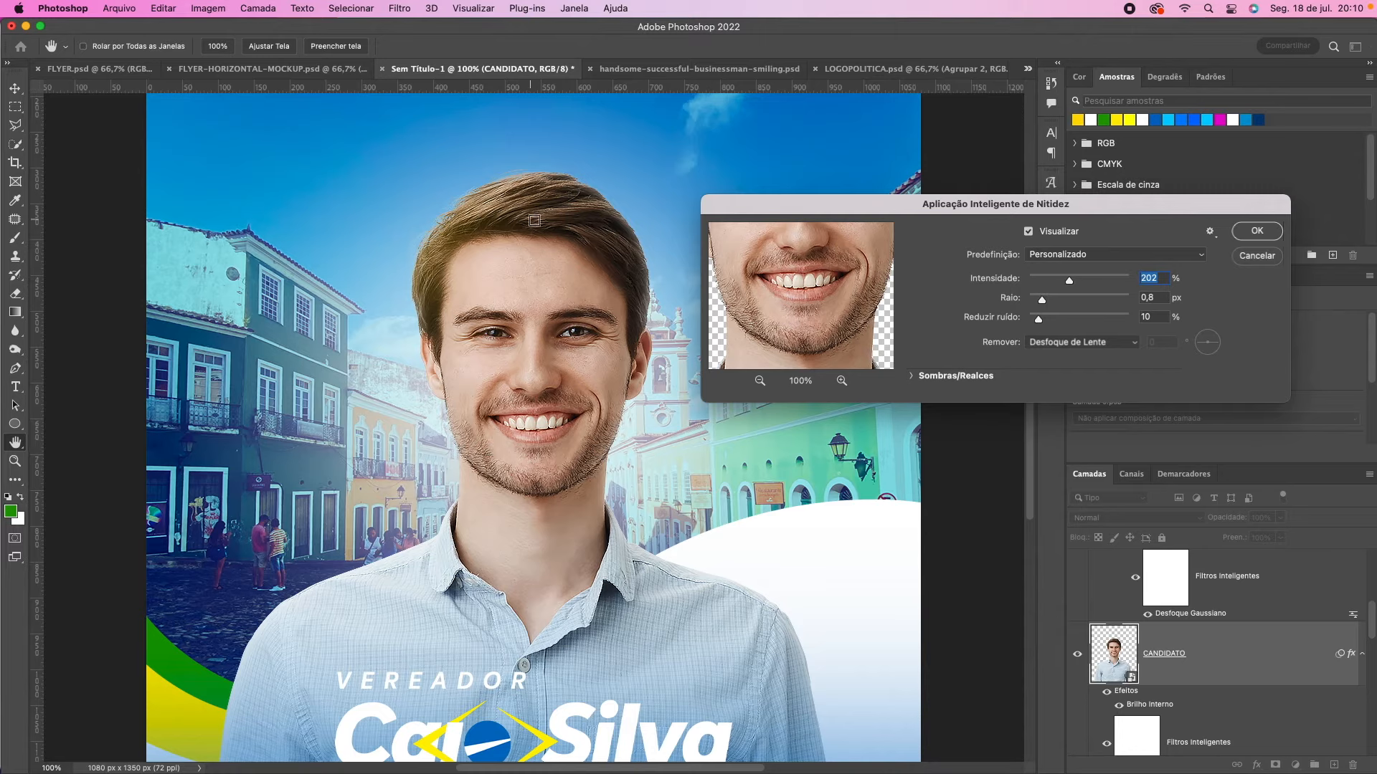
pyautogui.moveTo(809, 263); pyautogui.dragTo(818, 466)
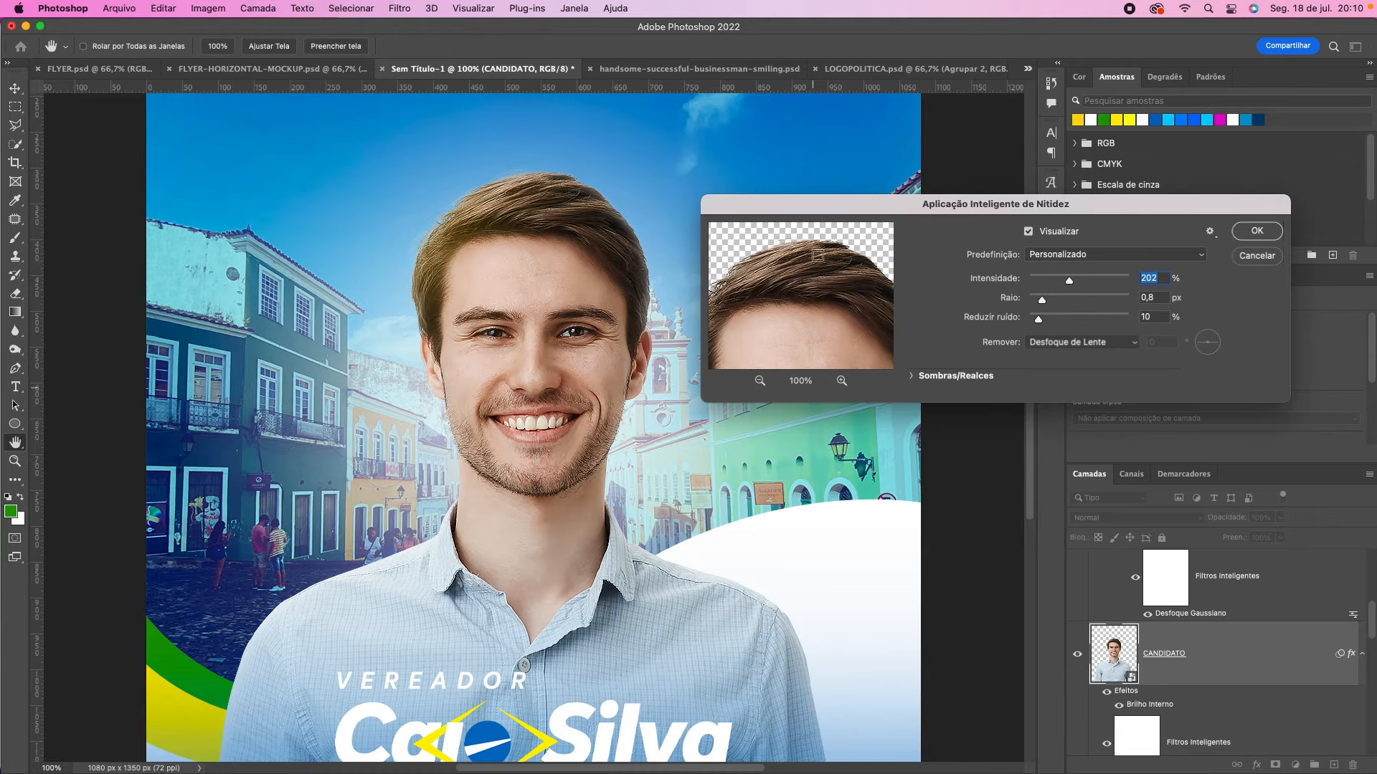
pyautogui.moveTo(802, 332); pyautogui.dragTo(793, 160)
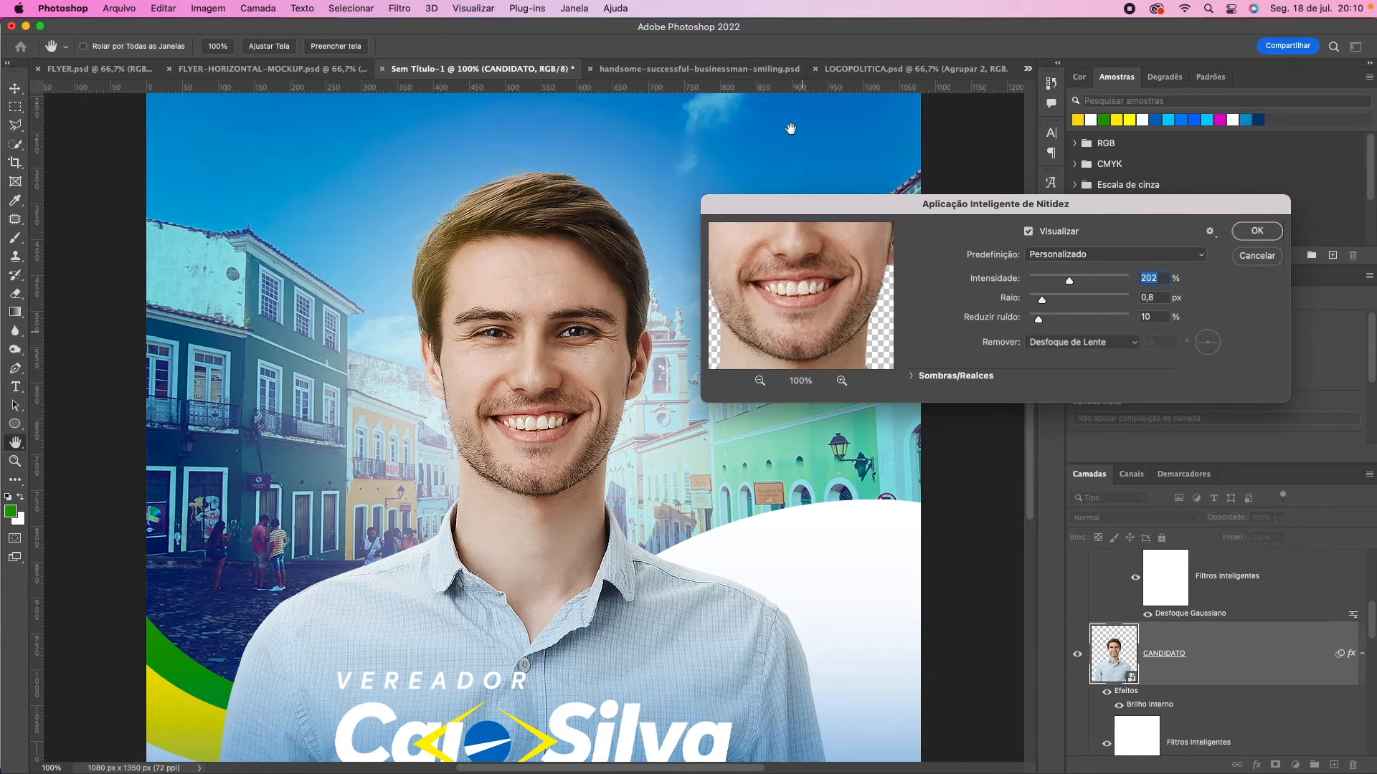
pyautogui.moveTo(843, 315); pyautogui.dragTo(845, 325)
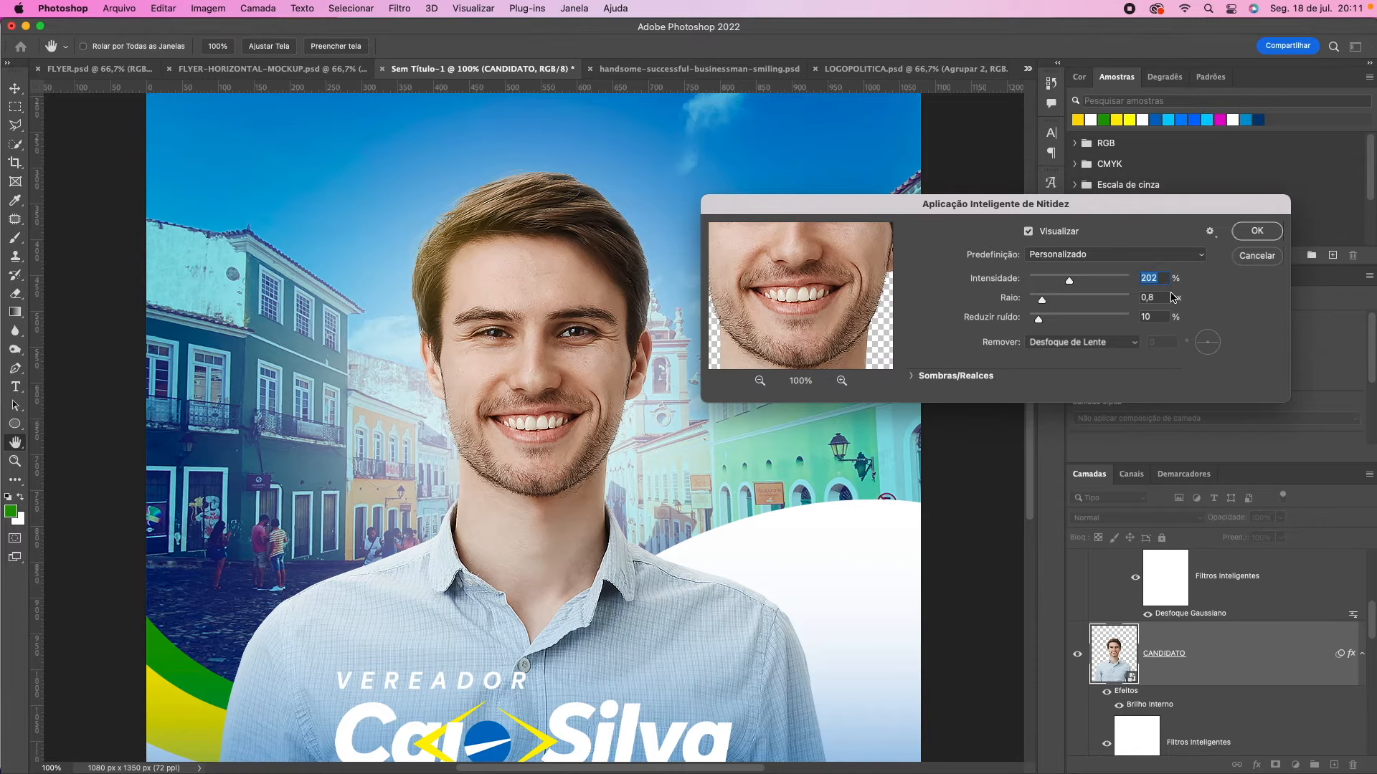
pyautogui.click(1256, 231)
pyautogui.press('v')
pyautogui.press('super+minus')
pyautogui.scroll(-1, 615, 423)
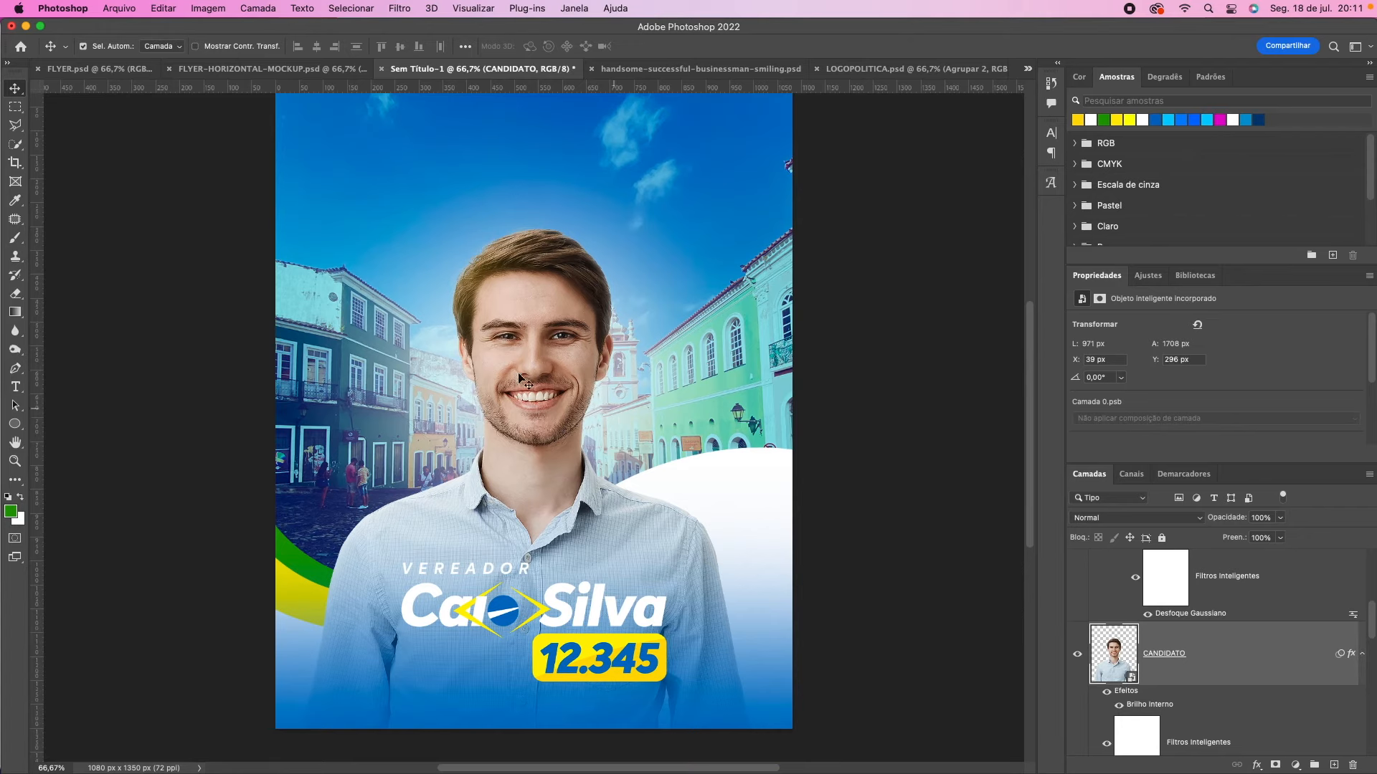
# Step: Check the slogan in FLYER.psd and add the text "A FORÇA" above the LOGOTIPO layer, in the sky over the candidate's head
pyautogui.click(68, 68)
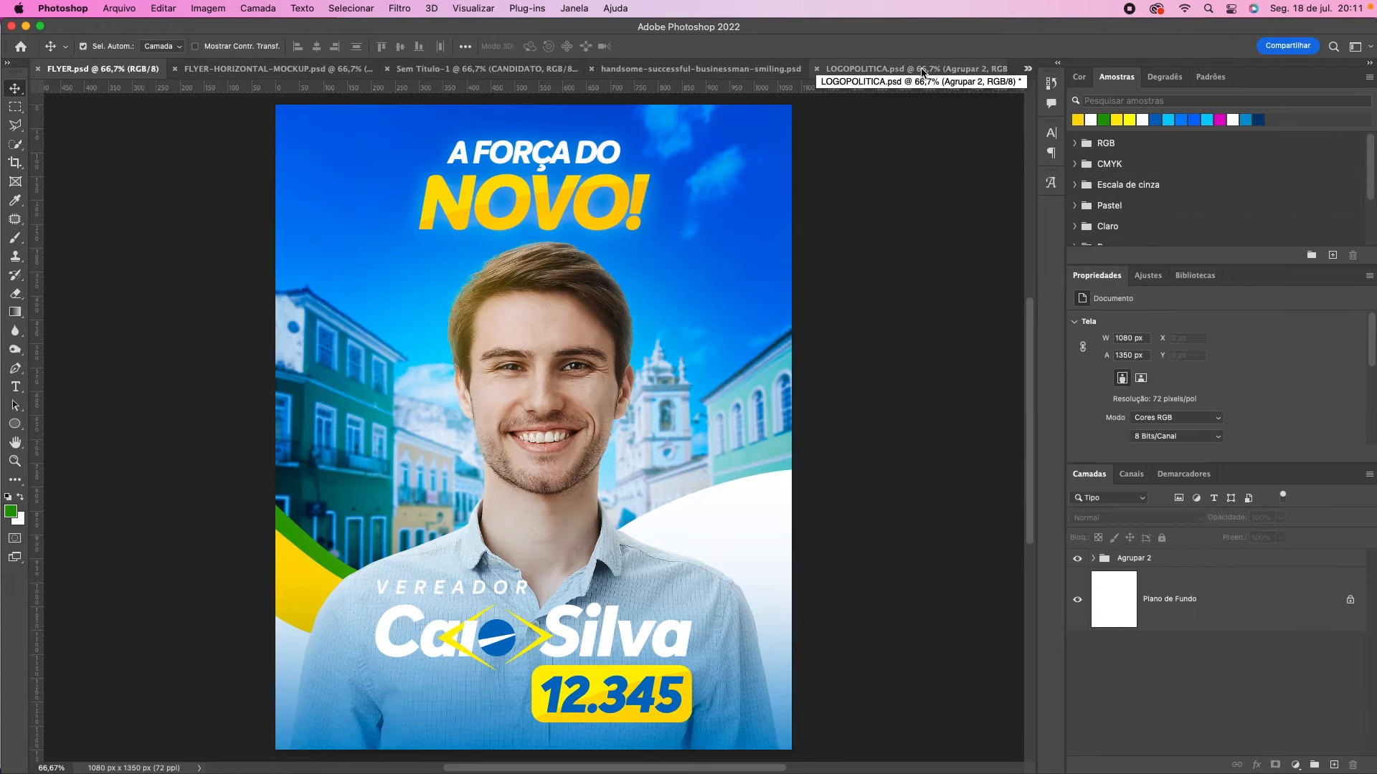
pyautogui.click(485, 70)
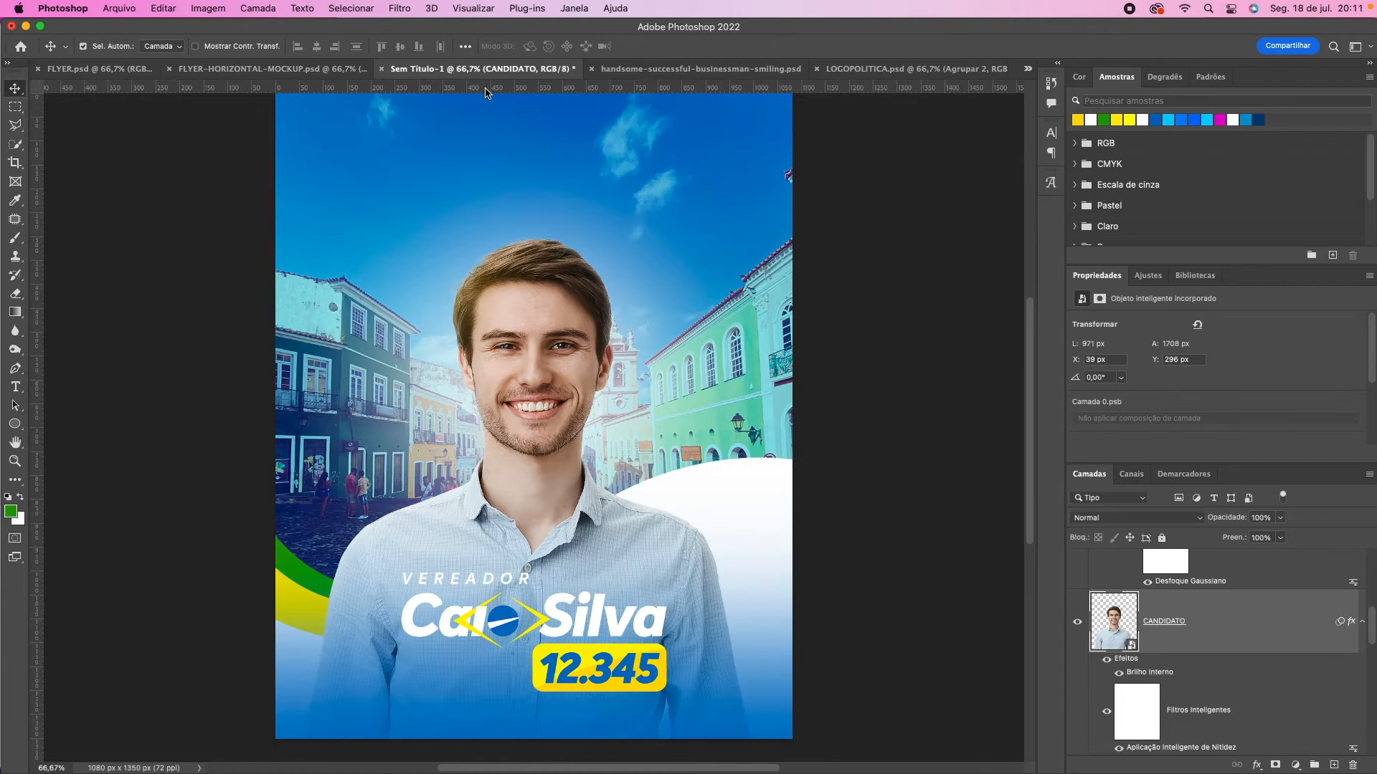
pyautogui.scroll(1, 445, 305)
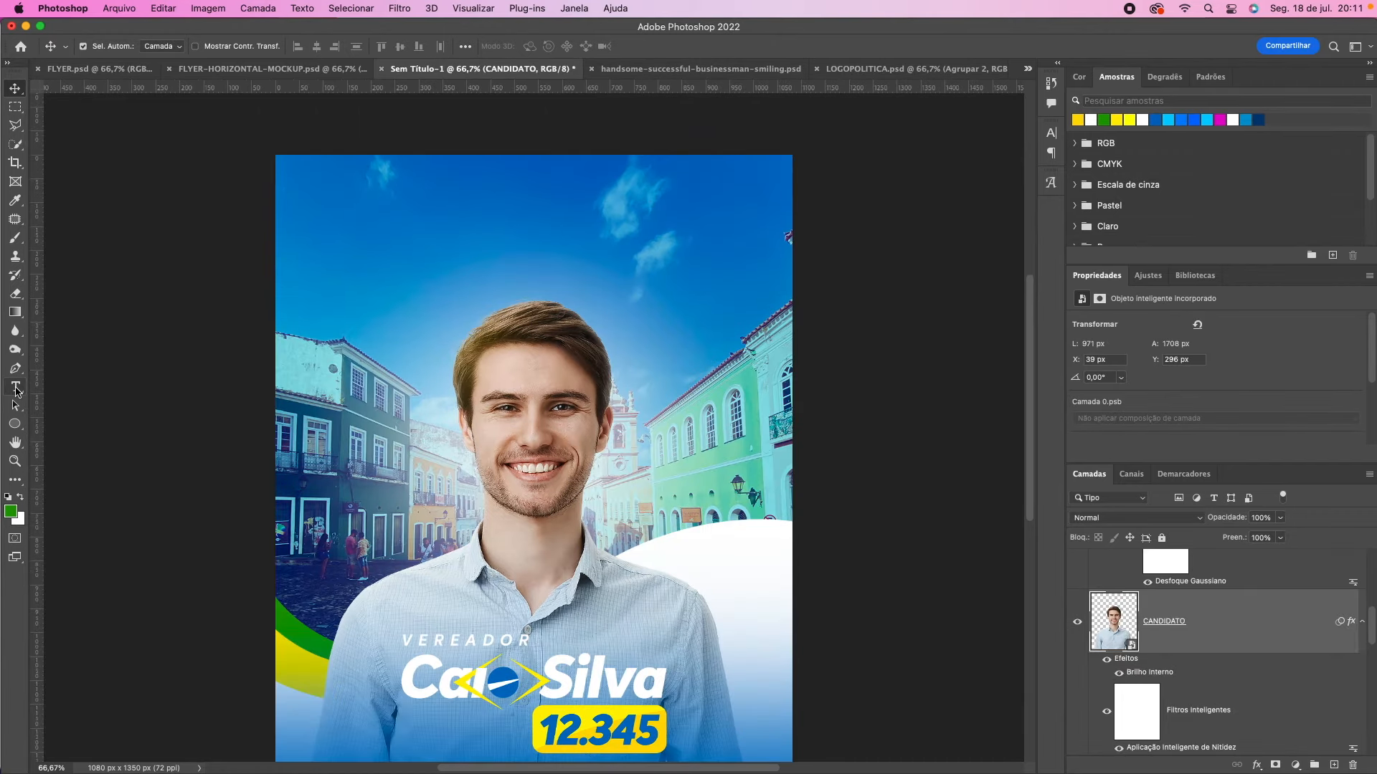
pyautogui.click(16, 388)
pyautogui.press('v')
pyautogui.scroll(3, 1211, 629)
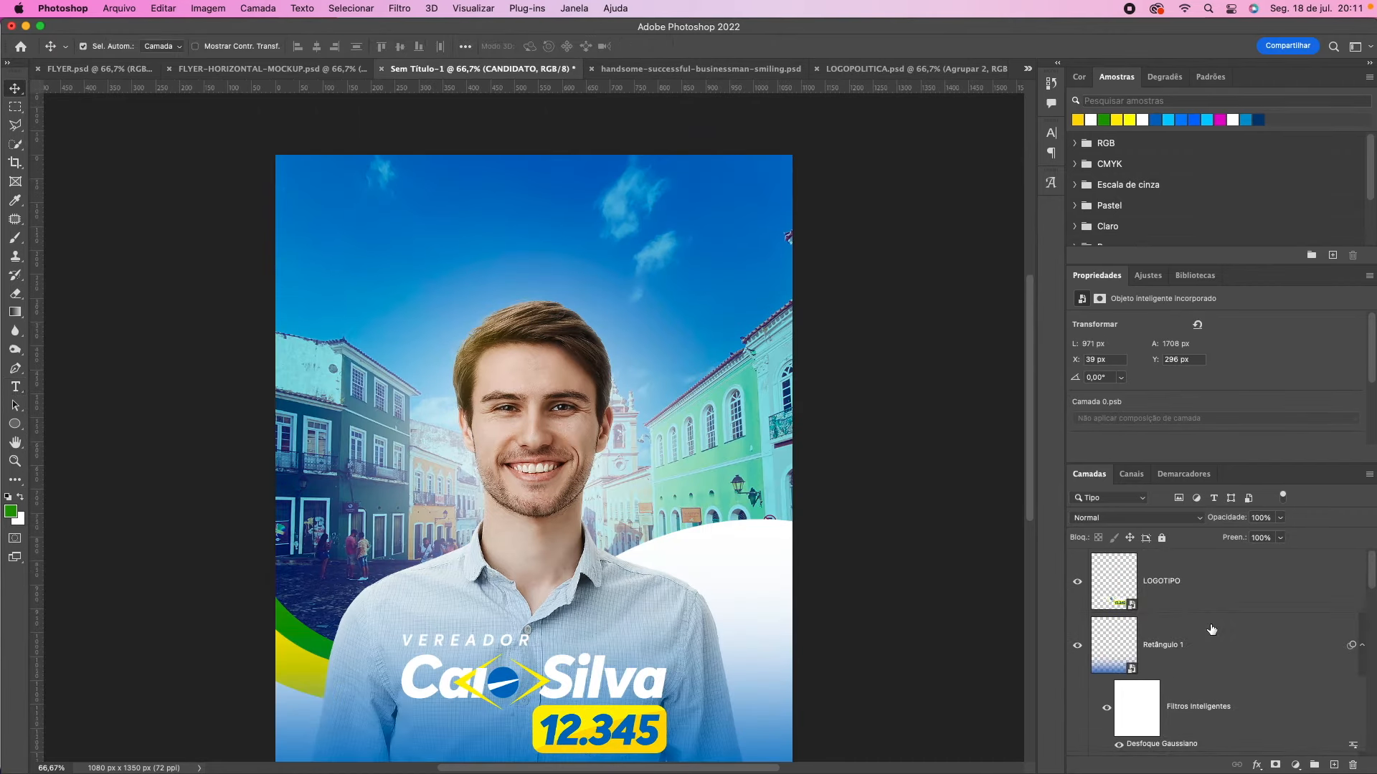
pyautogui.click(1188, 587)
pyautogui.scroll(1, 1212, 584)
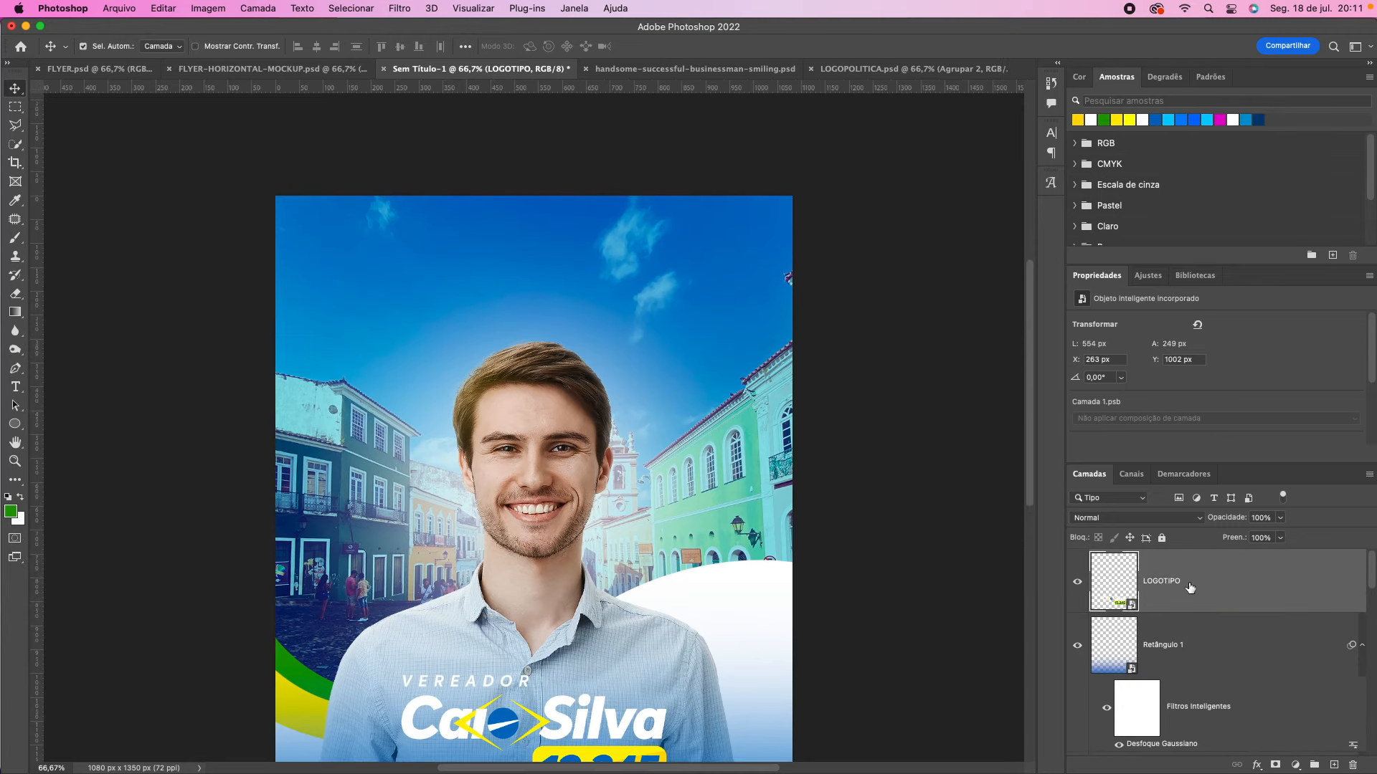
pyautogui.moveTo(564, 572); pyautogui.dragTo(576, 469)
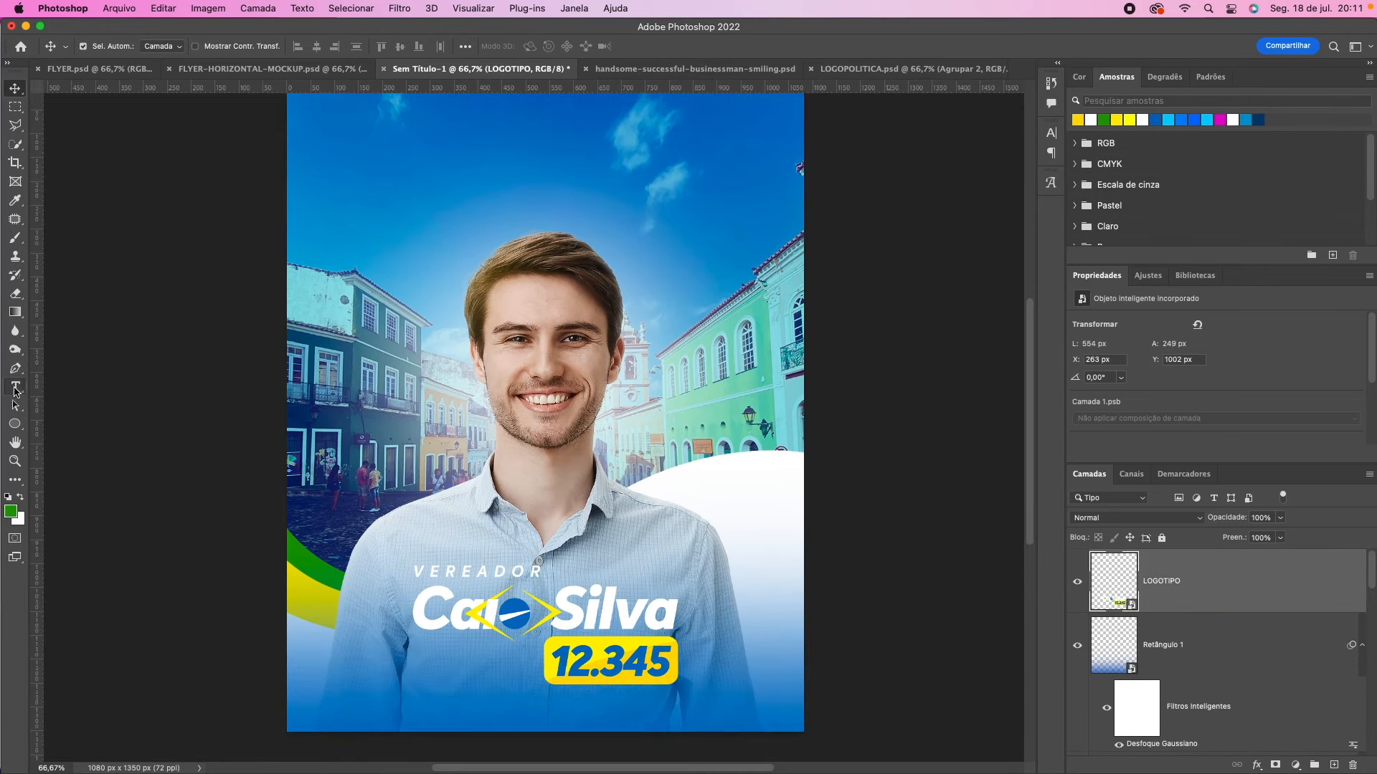
pyautogui.press('t')
pyautogui.click(487, 151)
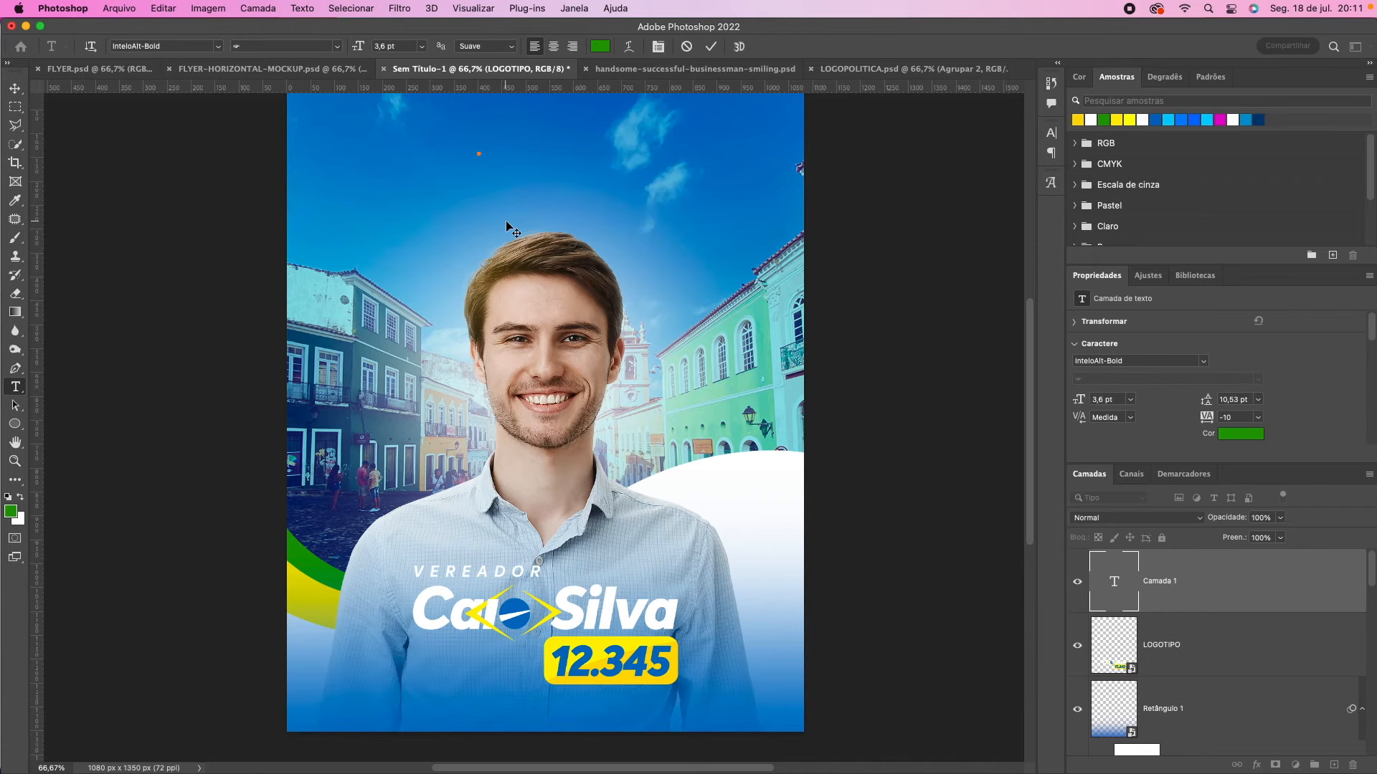
pyautogui.write('A FORÇA')
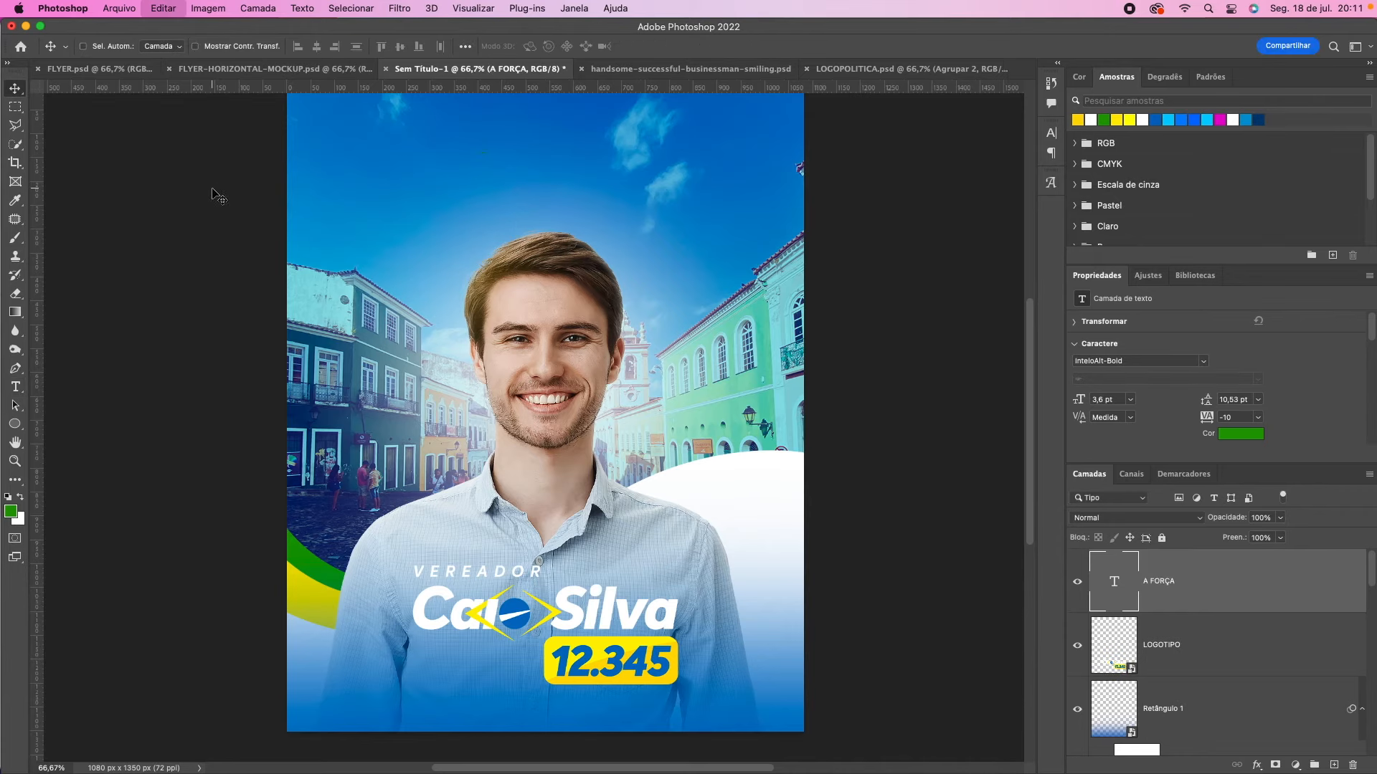
# Step: Enlarge the "A FORÇA" text to about 75 pt and place it in the sky above the candidate's head
pyautogui.moveTo(487, 155); pyautogui.dragTo(558, 199)
pyautogui.press('Return')
pyautogui.scroll(3, 591, 199)
# Step: Set the "A FORÇA" text in the Intelo-ExtraBold font and colour it white
pyautogui.click(1051, 133)
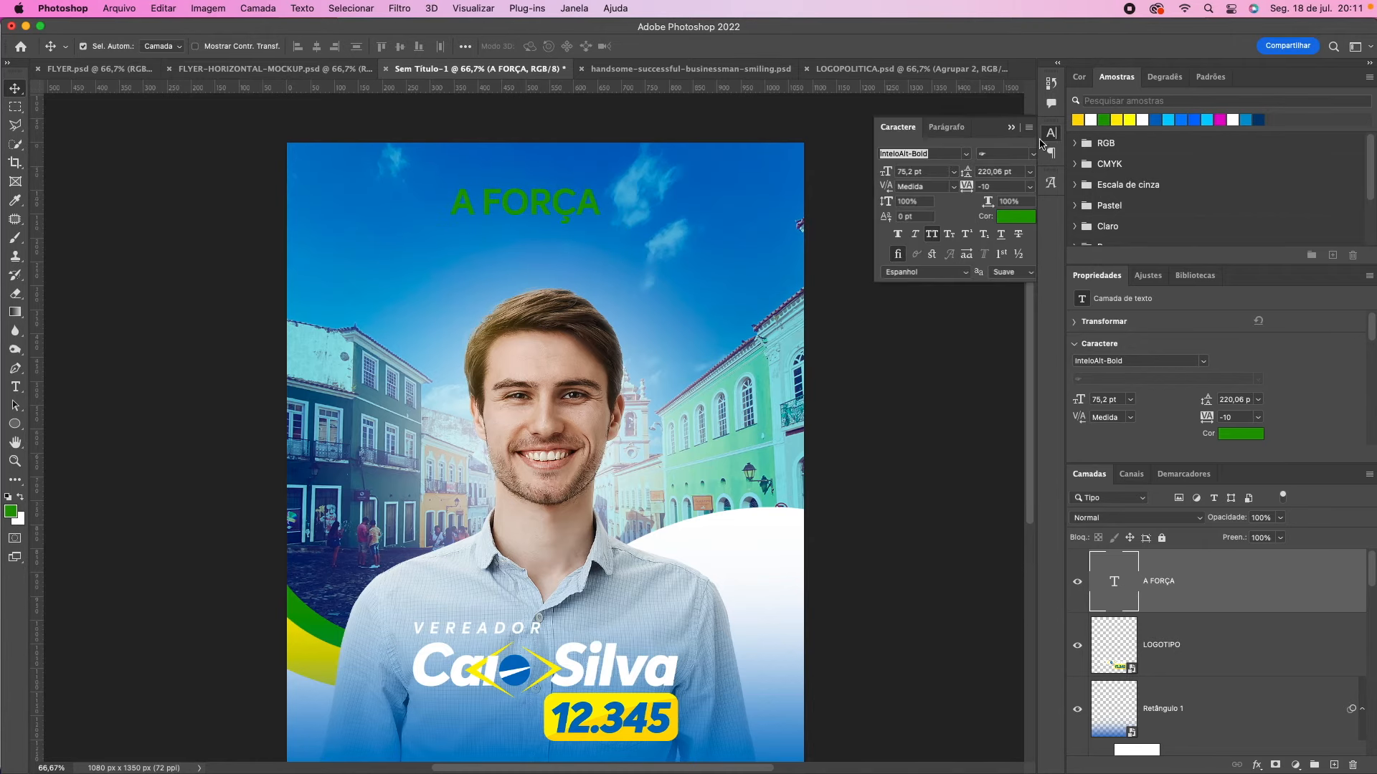
pyautogui.click(938, 156)
pyautogui.write('ELO')
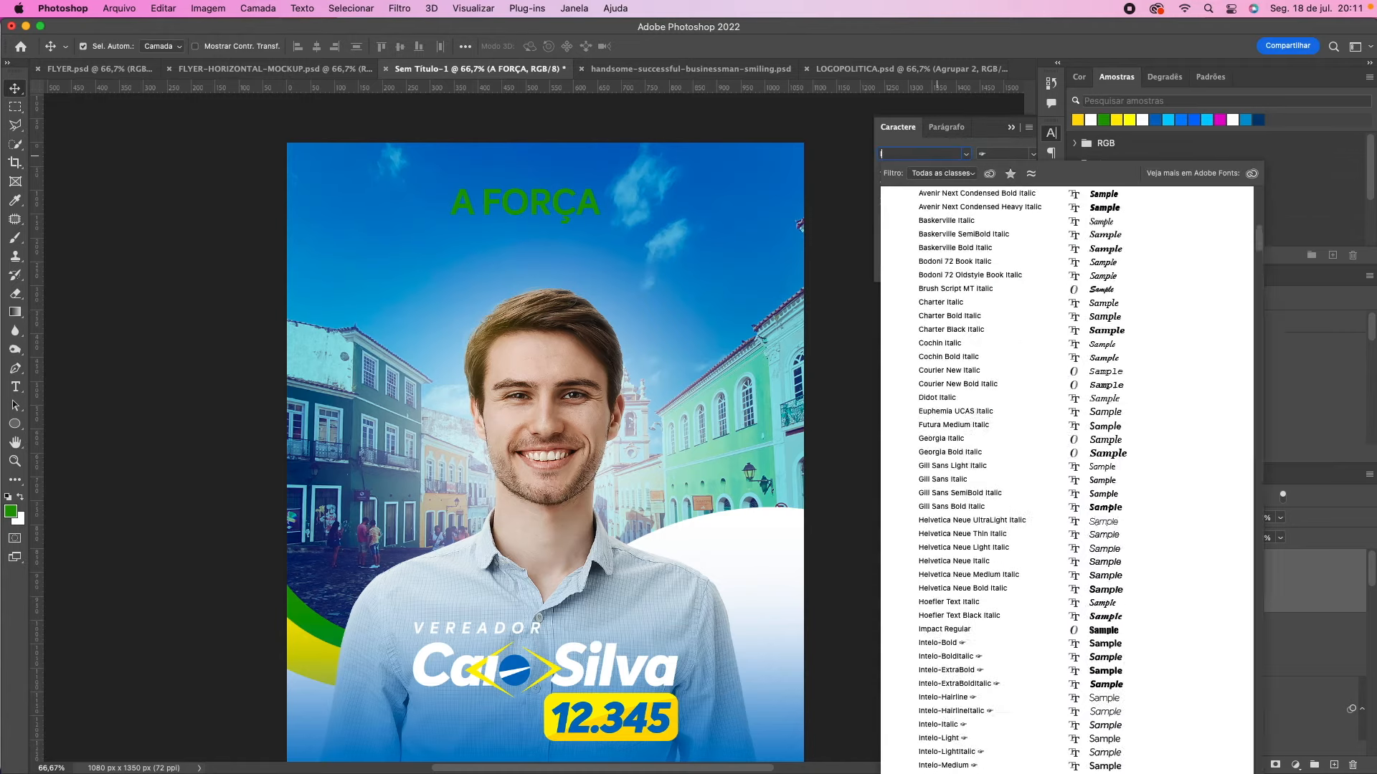
pyautogui.press('Down')
pyautogui.press('Down')
pyautogui.press('Down')
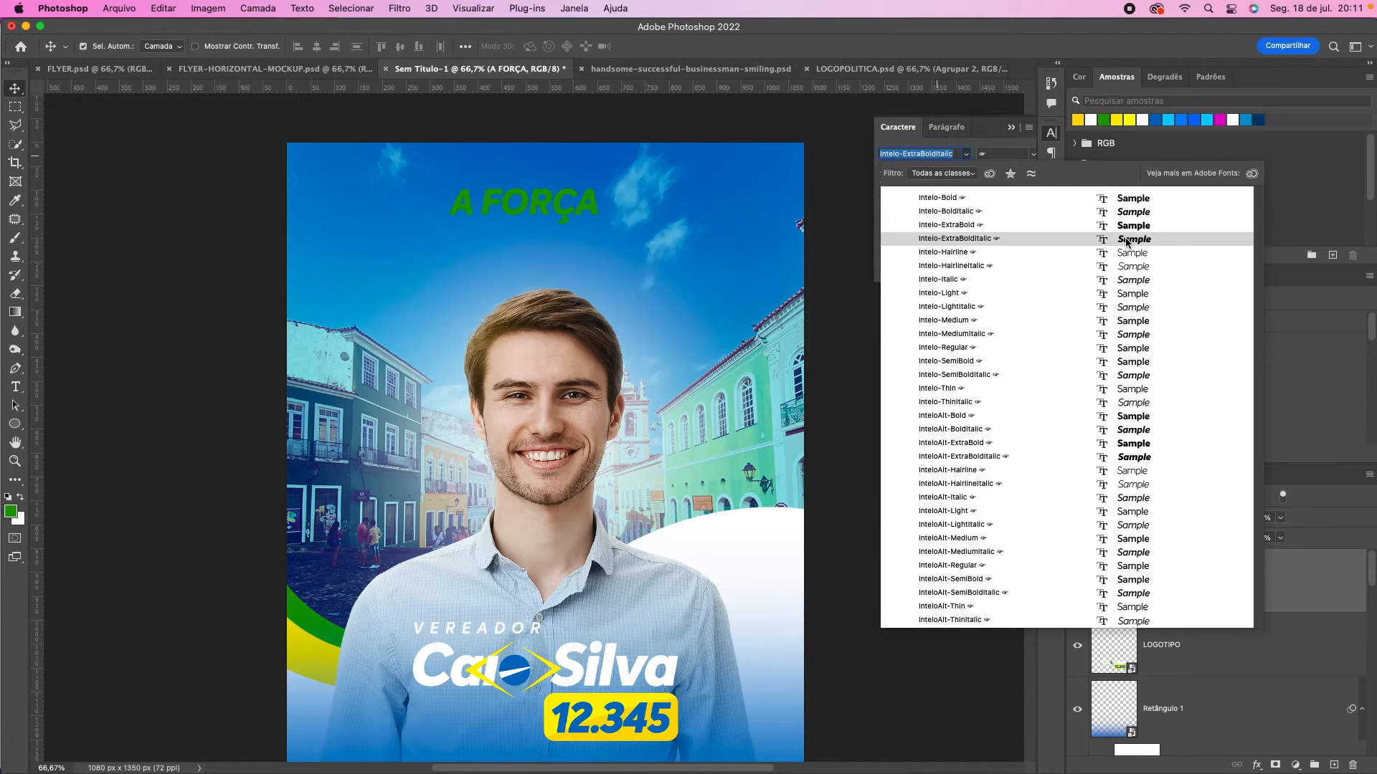
pyautogui.press('Up')
pyautogui.press('Return')
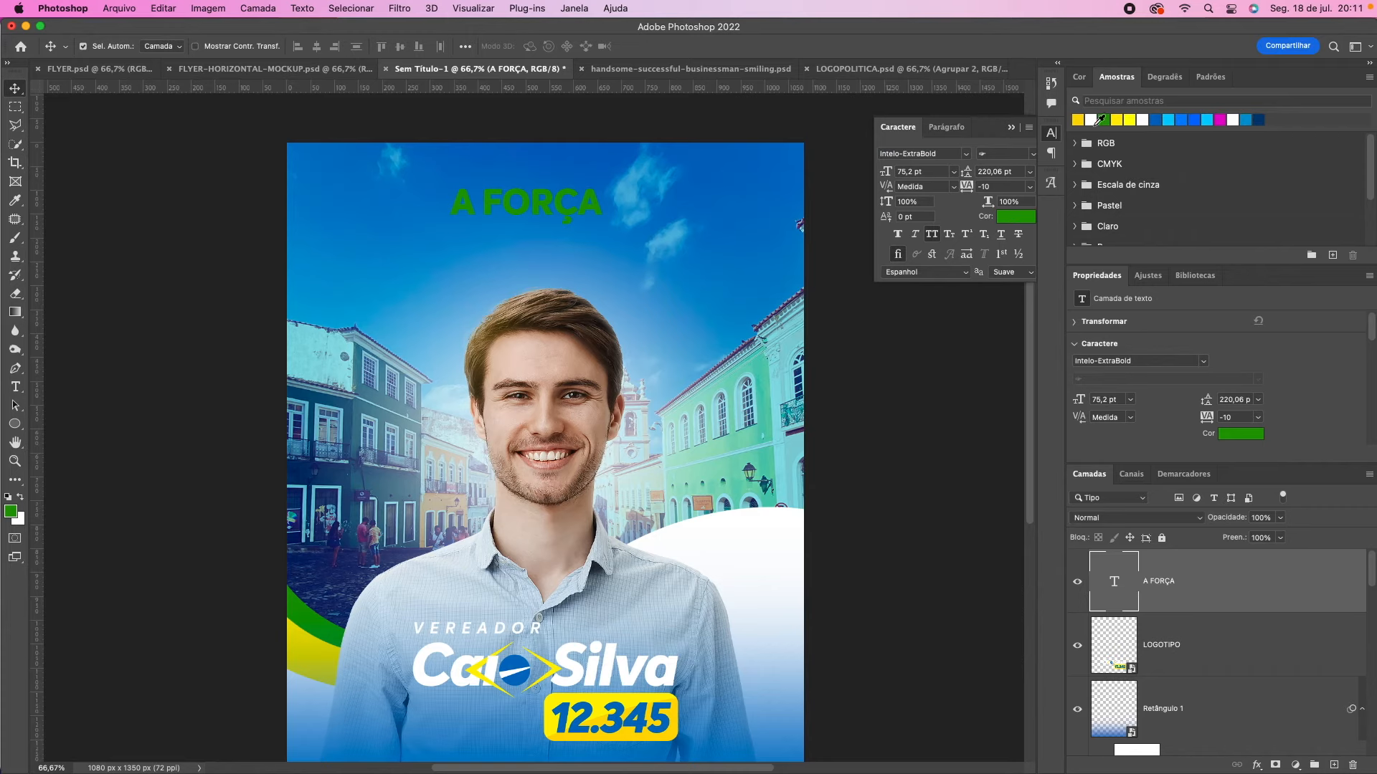
pyautogui.click(1090, 120)
# Step: Set alignment relative to the canvas (Tela) and centre the "A FORÇA" text horizontally
pyautogui.moveTo(566, 217); pyautogui.dragTo(577, 217)
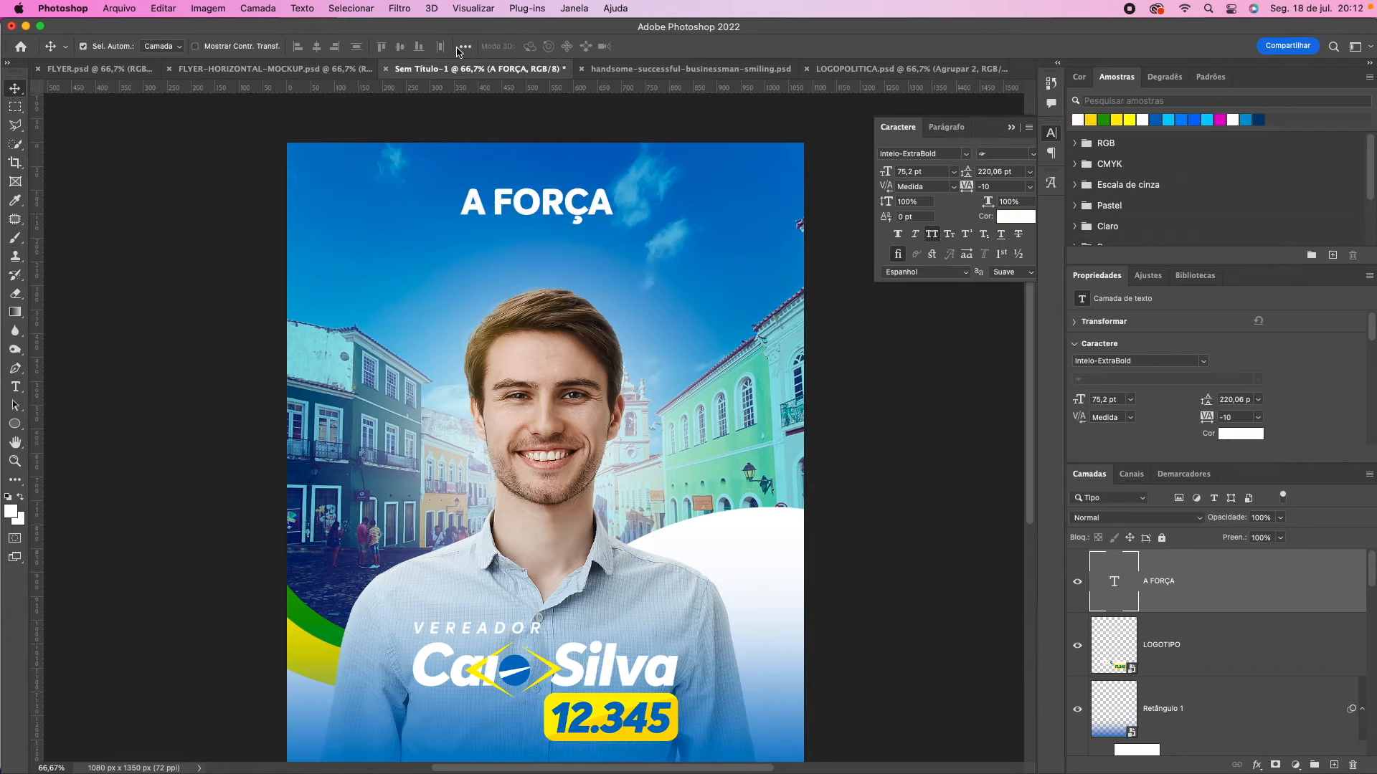
pyautogui.click(464, 46)
pyautogui.click(465, 46)
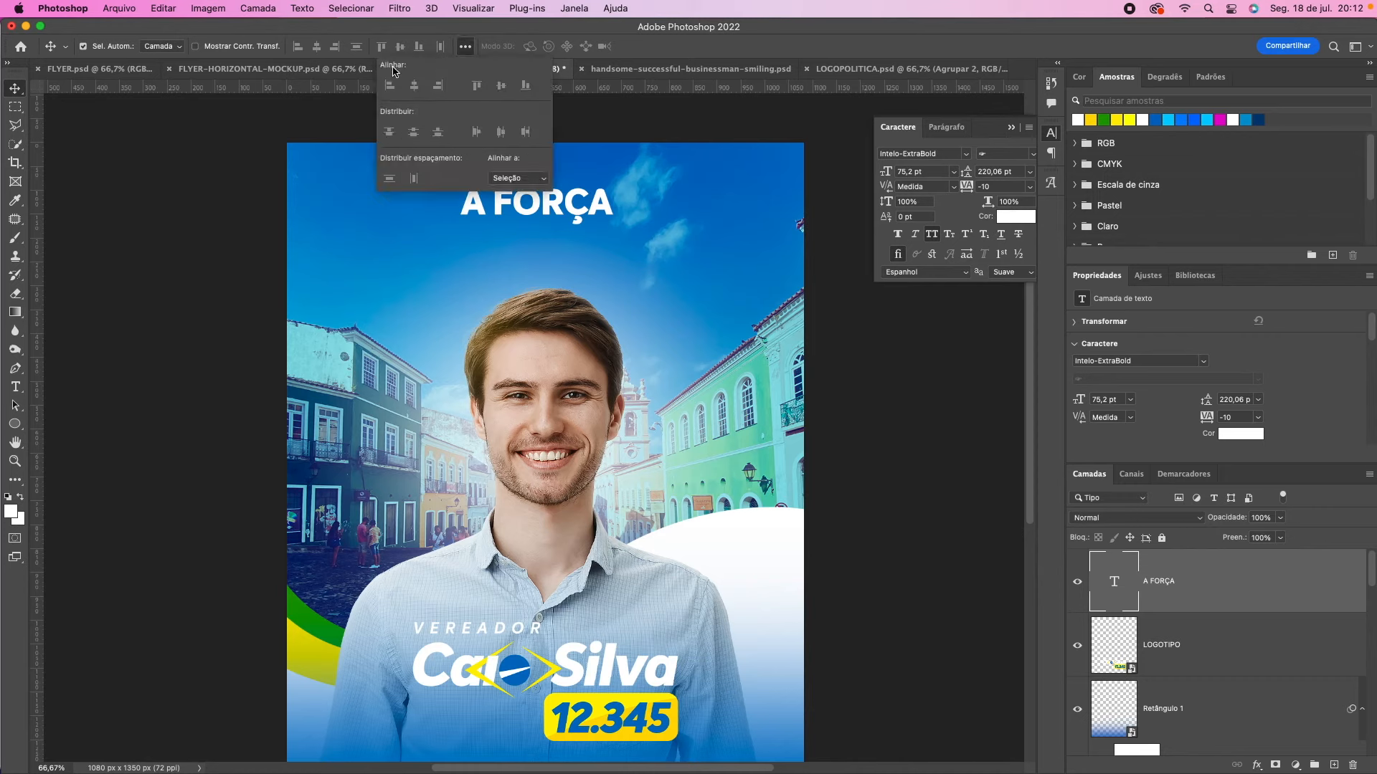
pyautogui.click(507, 181)
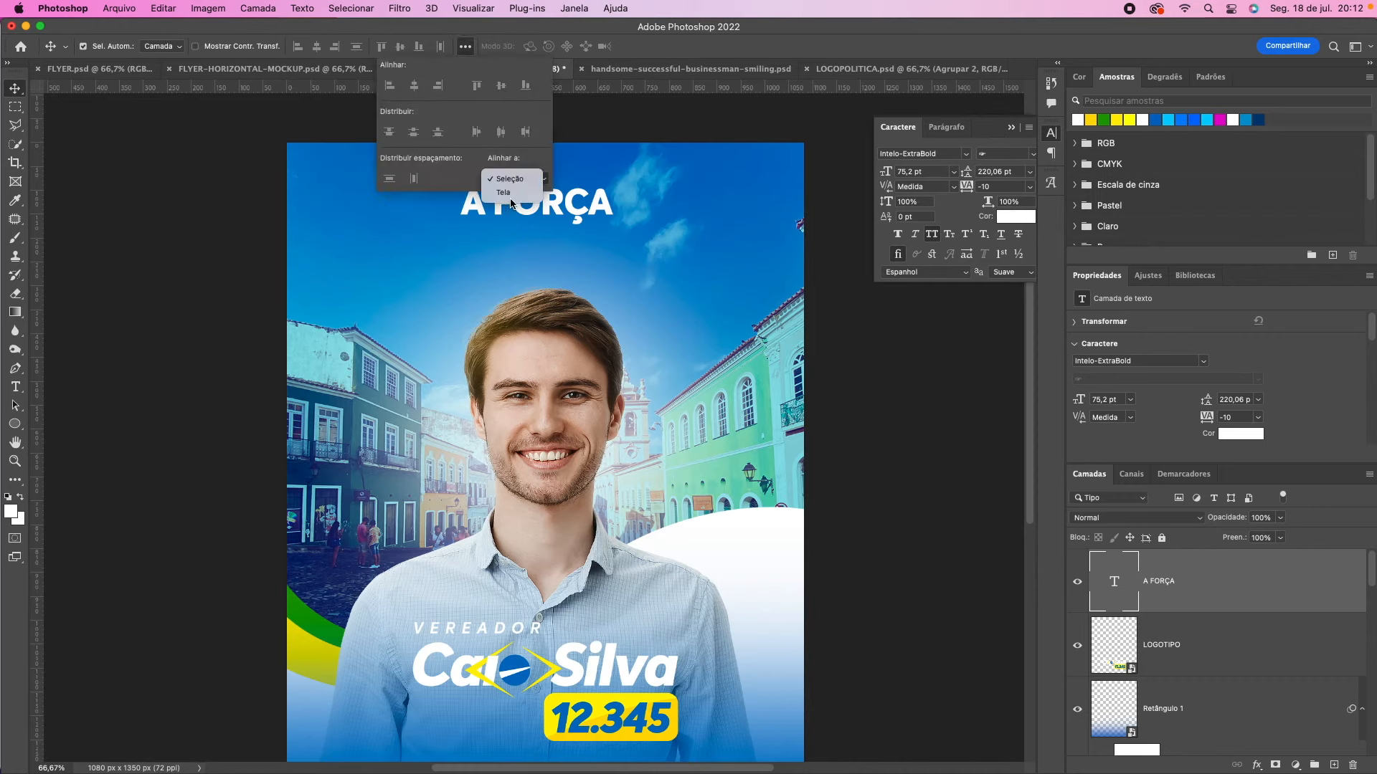
pyautogui.click(514, 195)
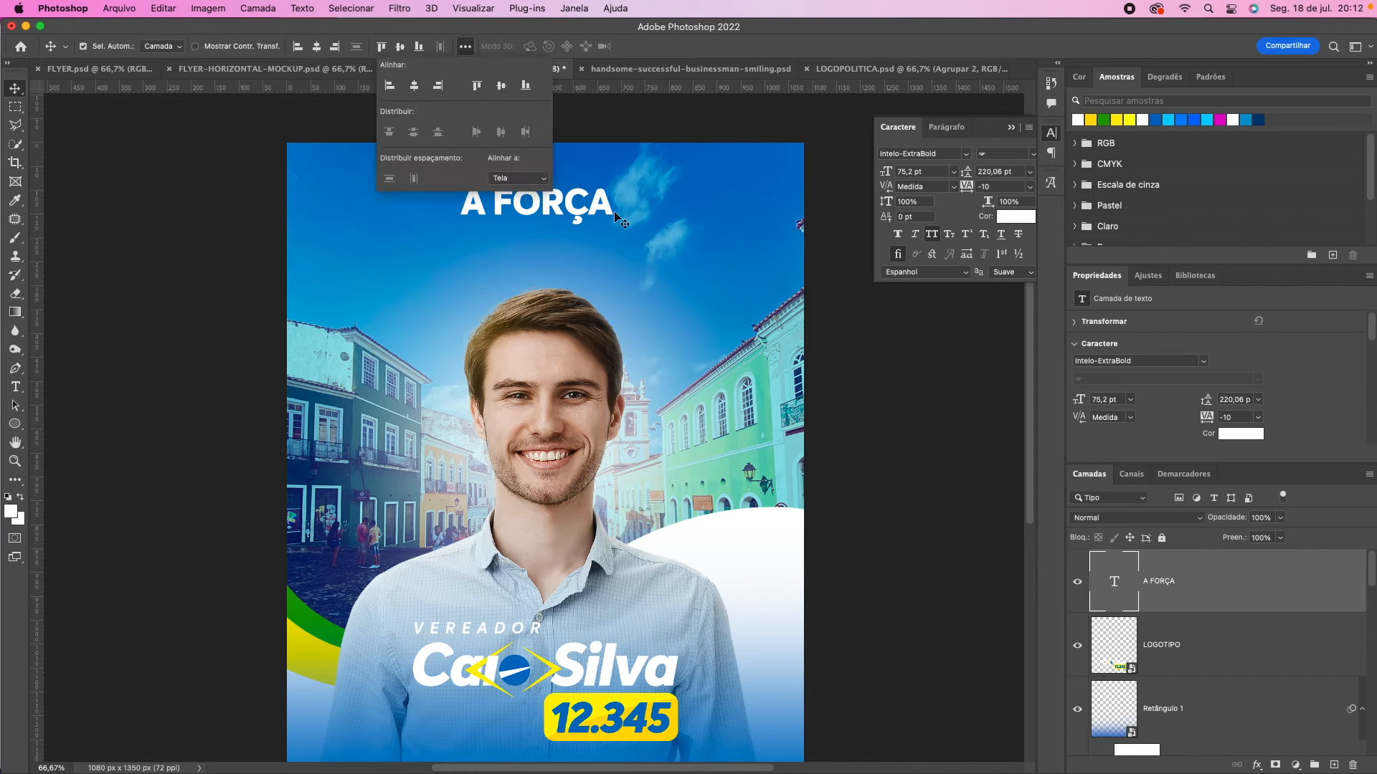
pyautogui.click(673, 227)
pyautogui.click(596, 198)
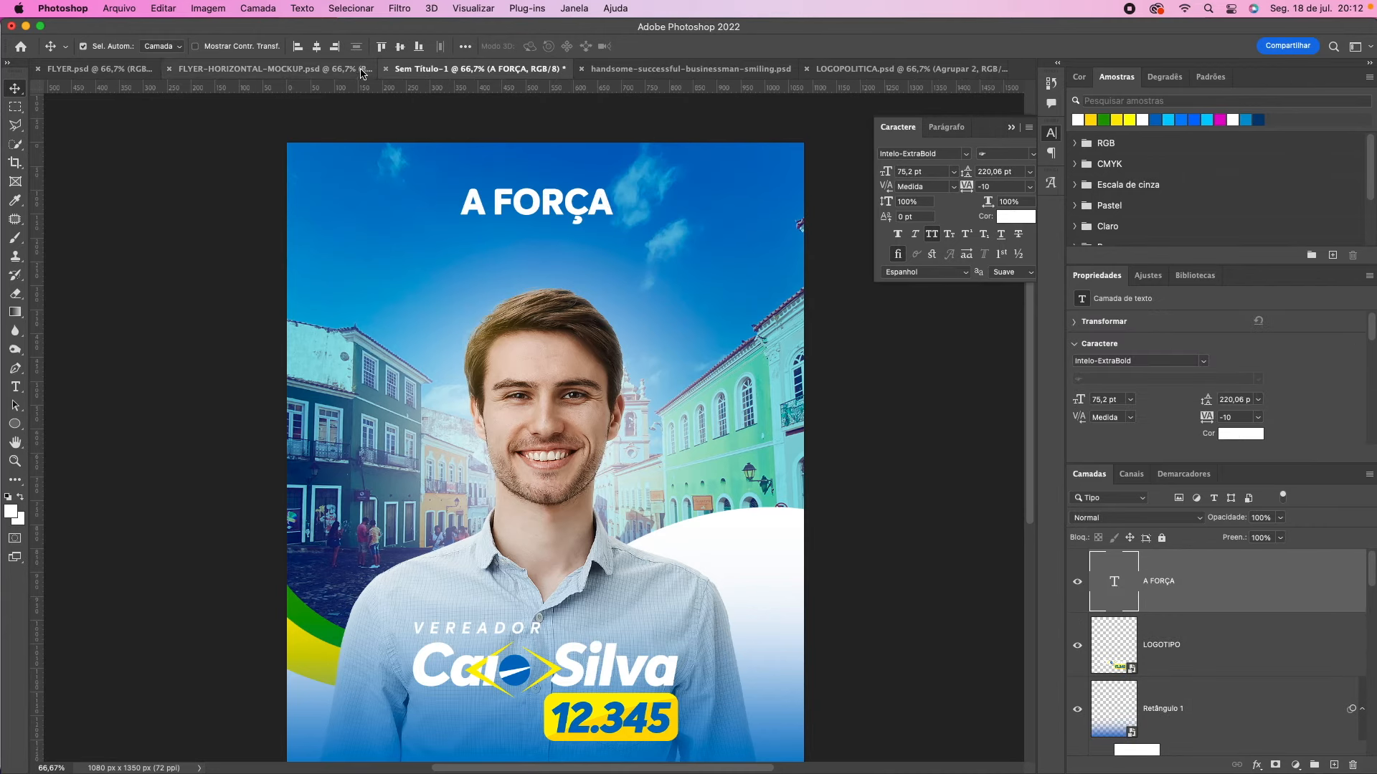
pyautogui.click(318, 47)
# Step: Duplicate the "A FORÇA" text and place the copy directly beneath the original
pyautogui.scroll(-2, 617, 407)
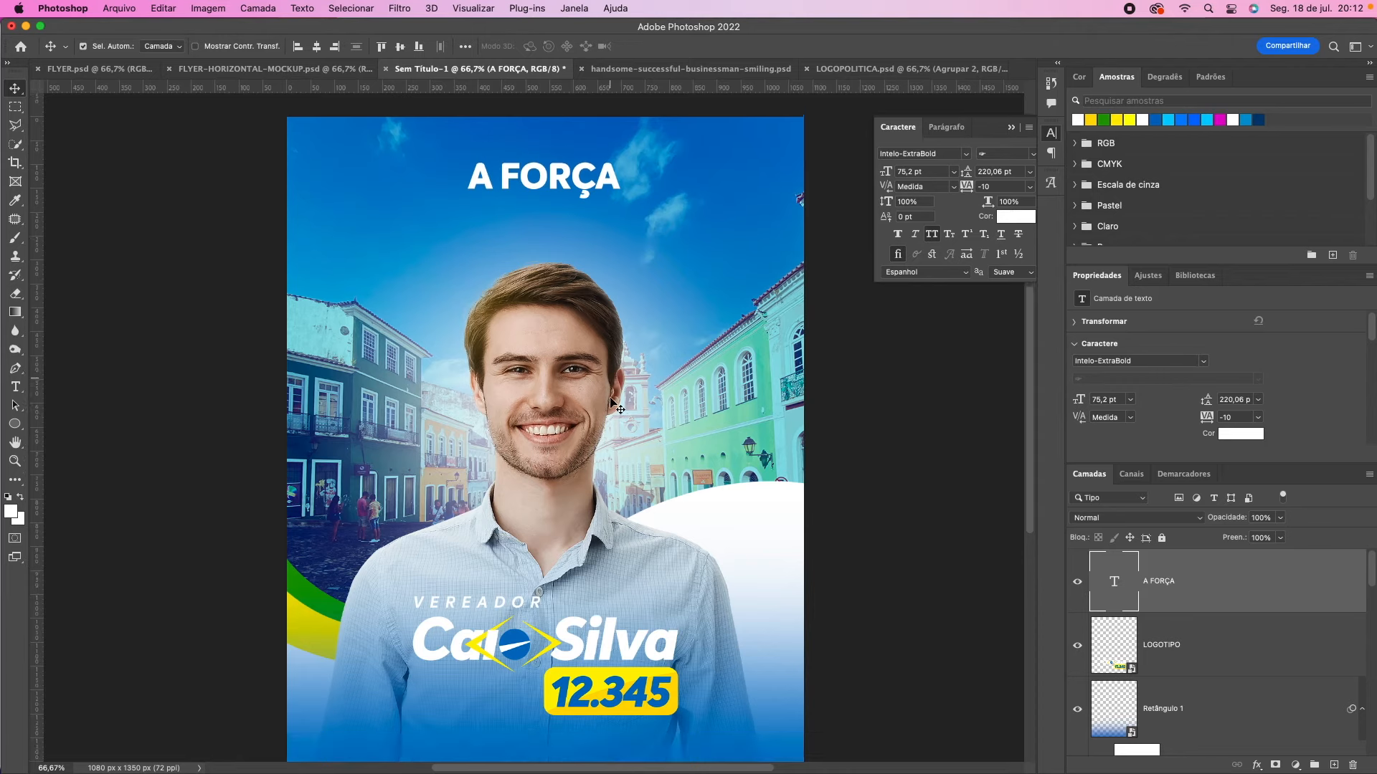
pyautogui.moveTo(1204, 576); pyautogui.dragTo(1320, 756)
pyautogui.moveTo(580, 169); pyautogui.dragTo(581, 209)
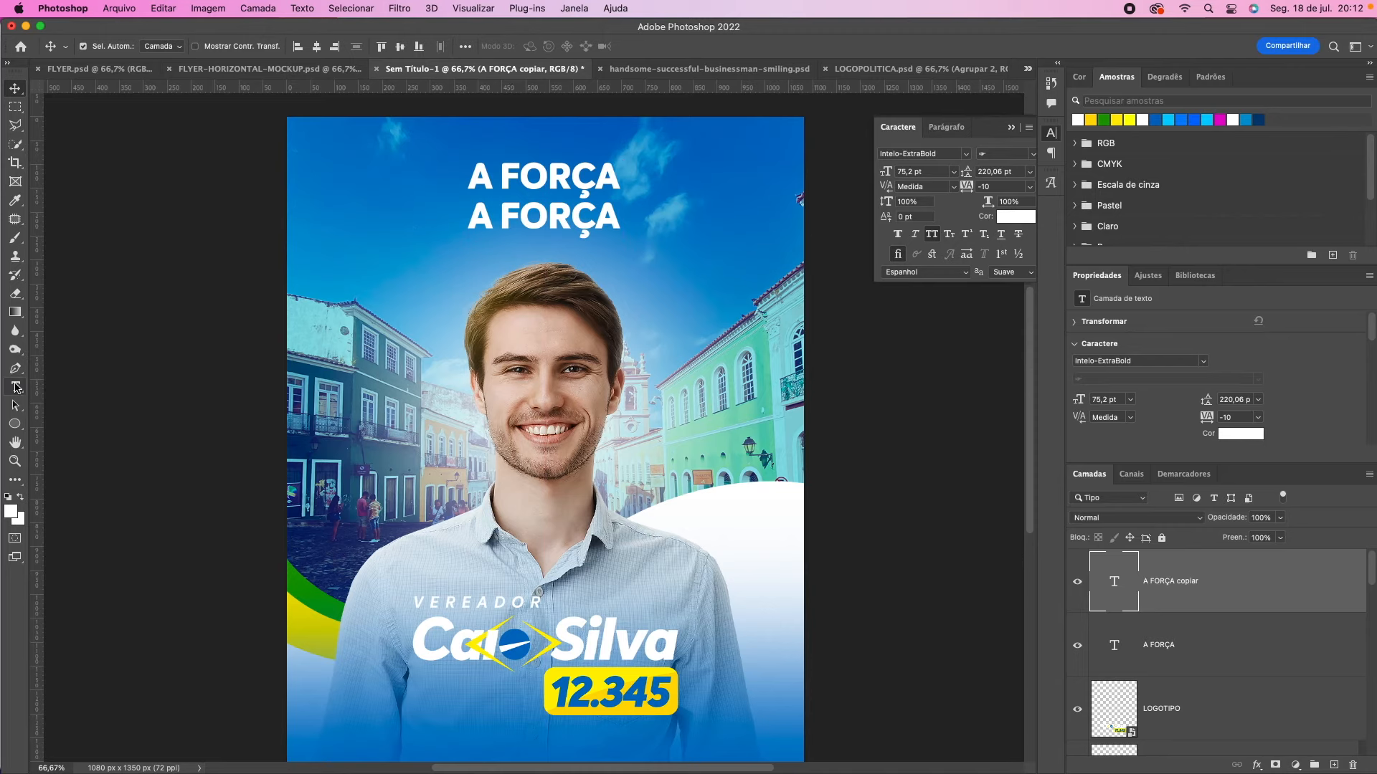
# Step: Extend the upper slogan line to read "A FORÇA DO"
pyautogui.click(15, 387)
pyautogui.click(615, 179)
pyautogui.write('DO')
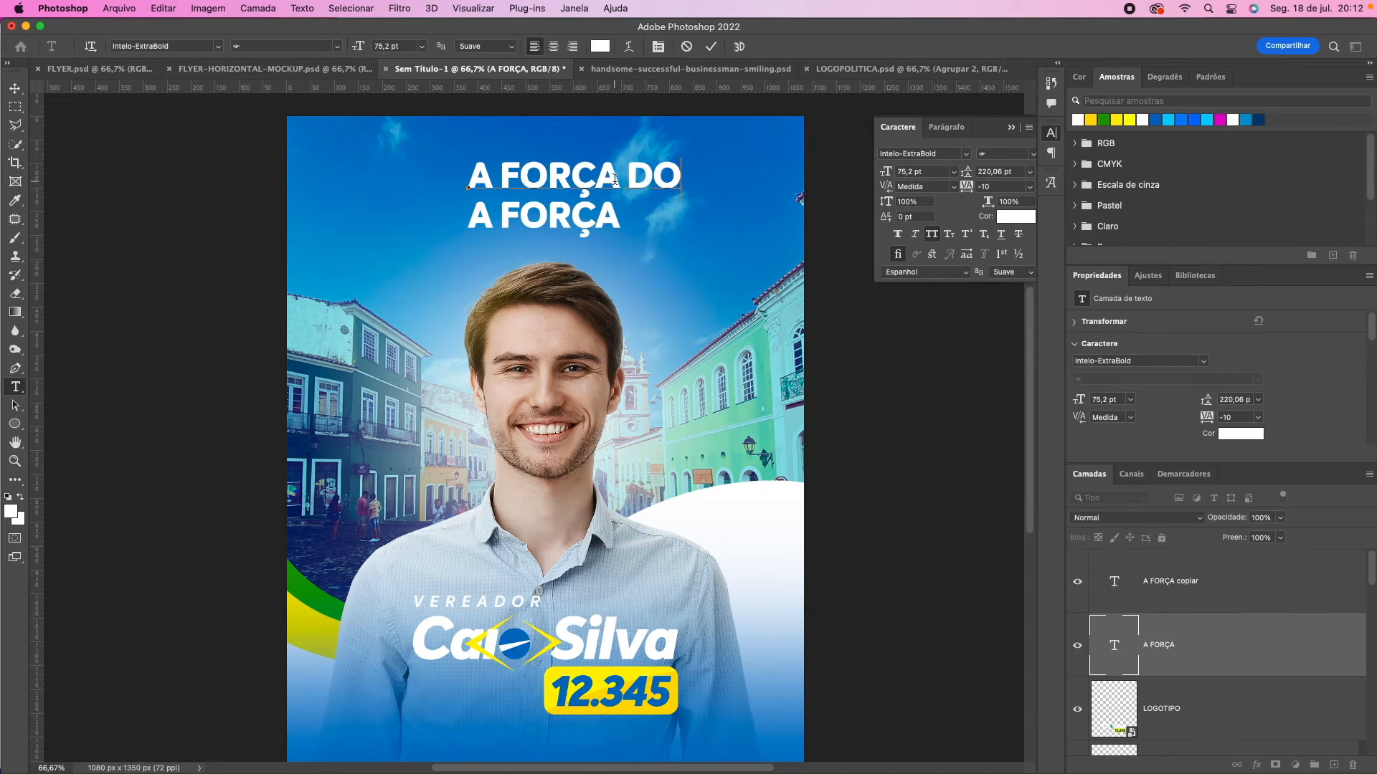
pyautogui.click(15, 88)
# Step: Check the slogan style in FLYER.psd and set the "A FORÇA DO" text in Intelo-ExtraBoldItalic
pyautogui.click(84, 69)
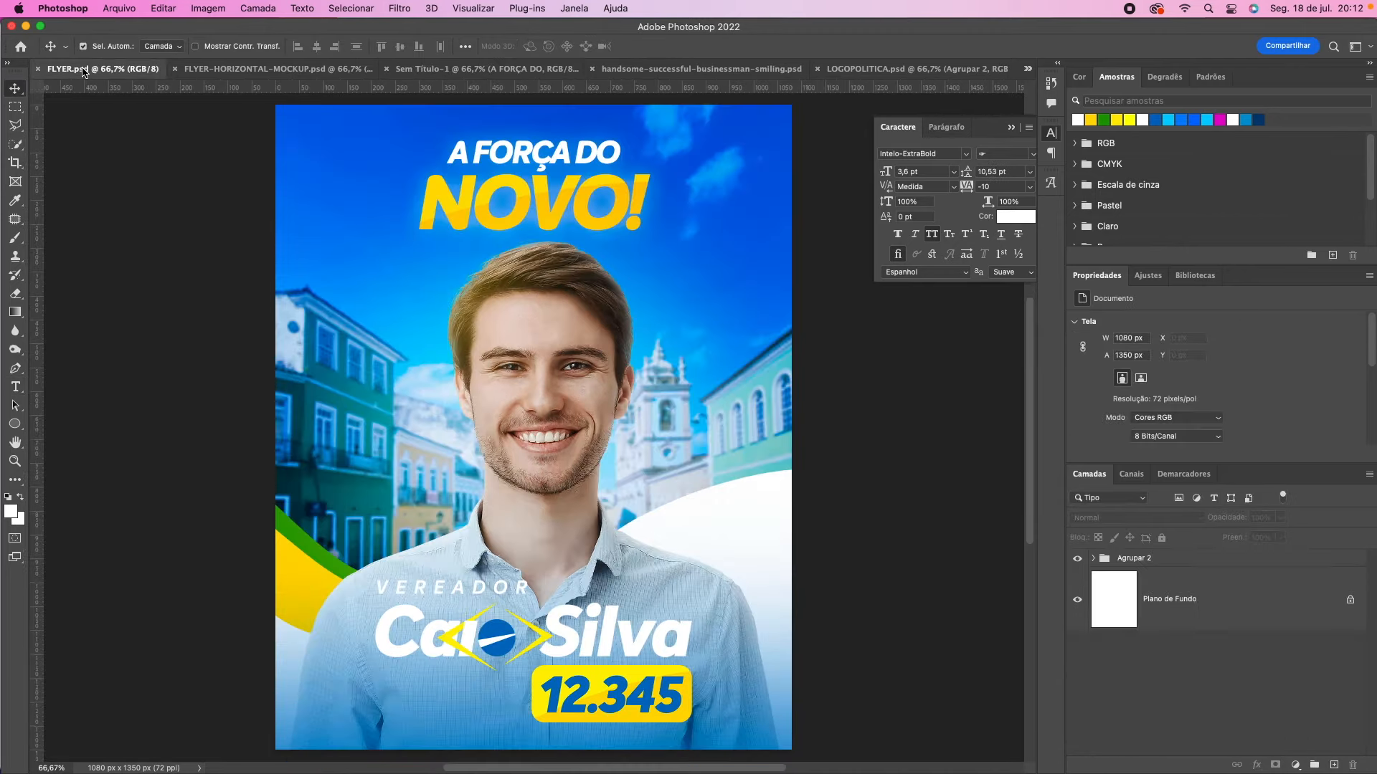
pyautogui.click(529, 70)
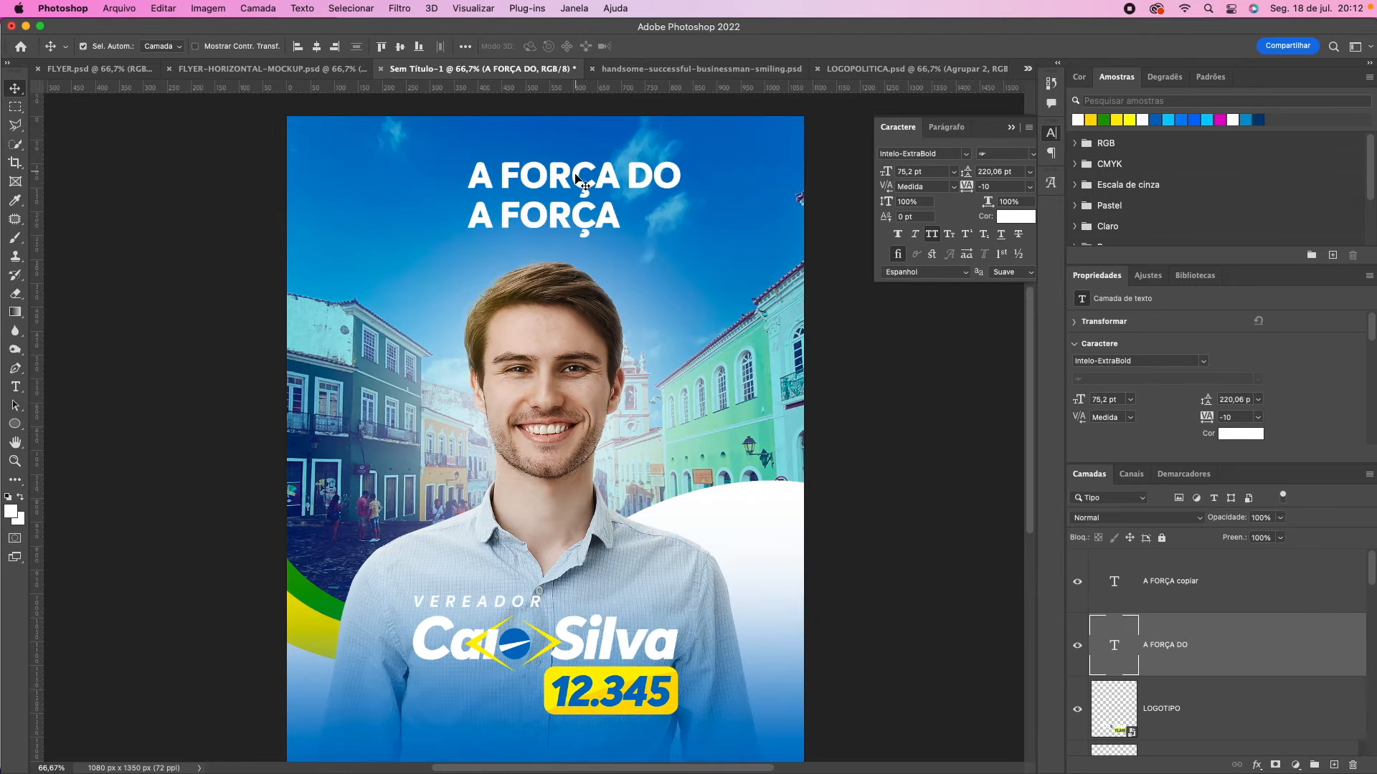
pyautogui.moveTo(940, 153); pyautogui.dragTo(920, 154)
pyautogui.click(966, 154)
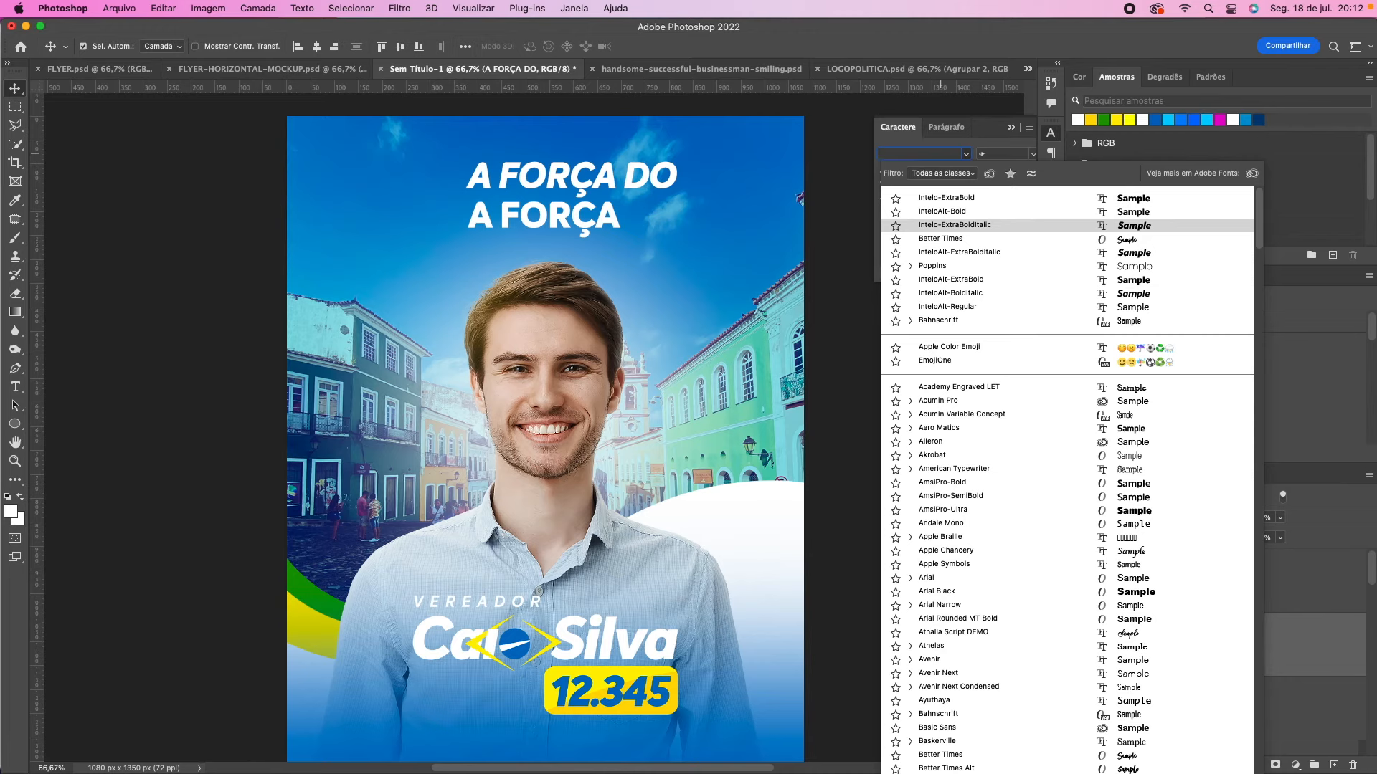
pyautogui.write('ightItalic')
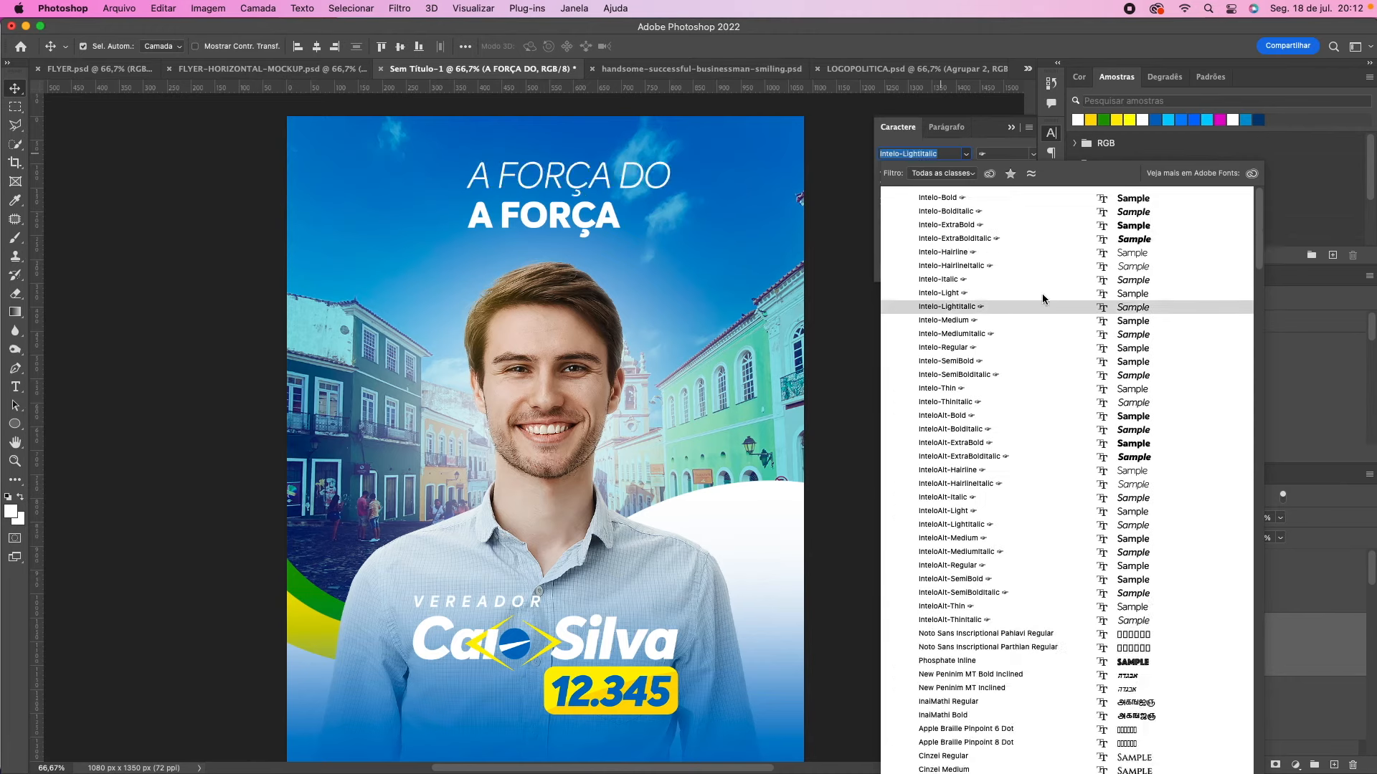
pyautogui.click(1043, 296)
# Step: Delete the duplicate "A FORÇA" text and centre "A FORÇA DO" horizontally on the canvas
pyautogui.click(610, 224)
pyautogui.moveTo(1266, 595); pyautogui.dragTo(1352, 765)
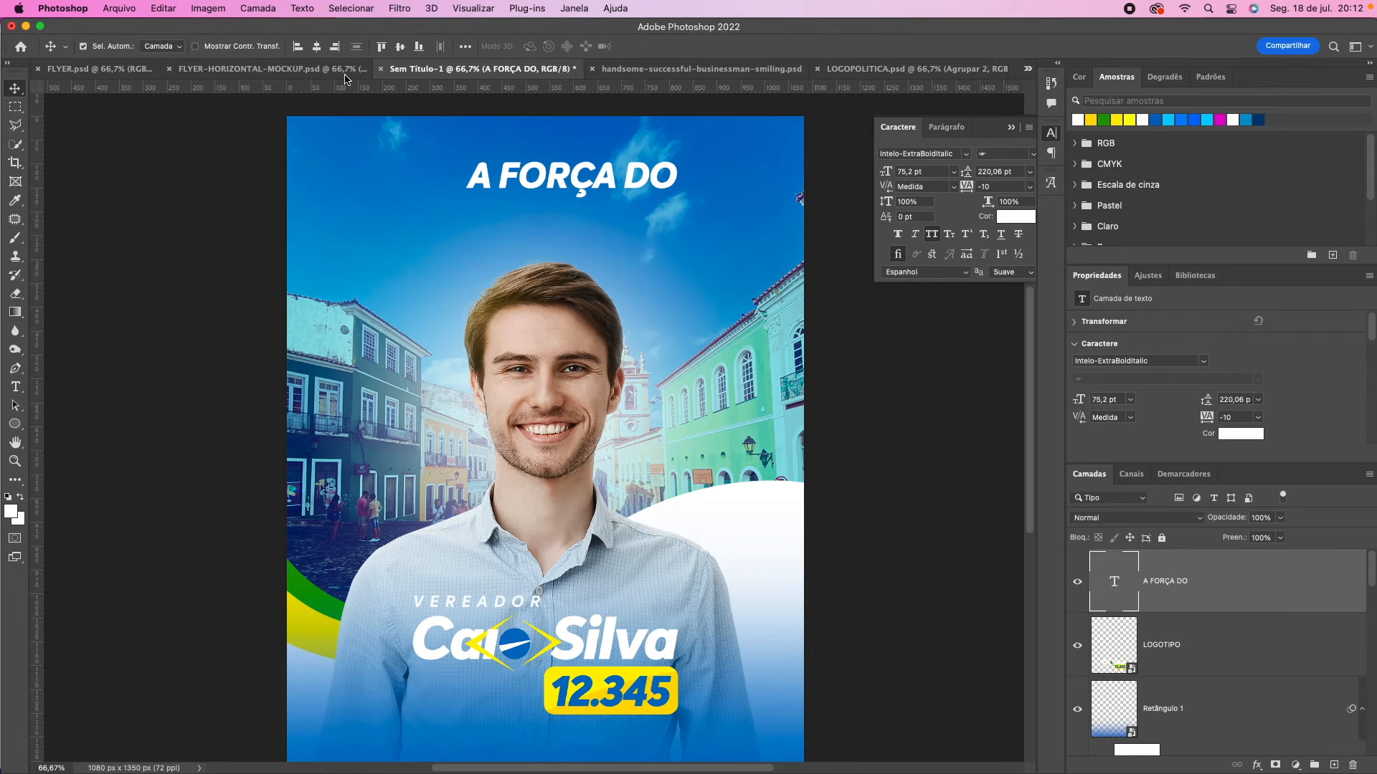
pyautogui.click(316, 46)
# Step: Duplicate the "A FORÇA DO" text, place the copy directly below it and change its wording to "NOVO!"
pyautogui.moveTo(1243, 604); pyautogui.dragTo(1332, 765)
pyautogui.moveTo(586, 201); pyautogui.dragTo(387, 222)
pyautogui.click(16, 387)
pyautogui.write('NO')
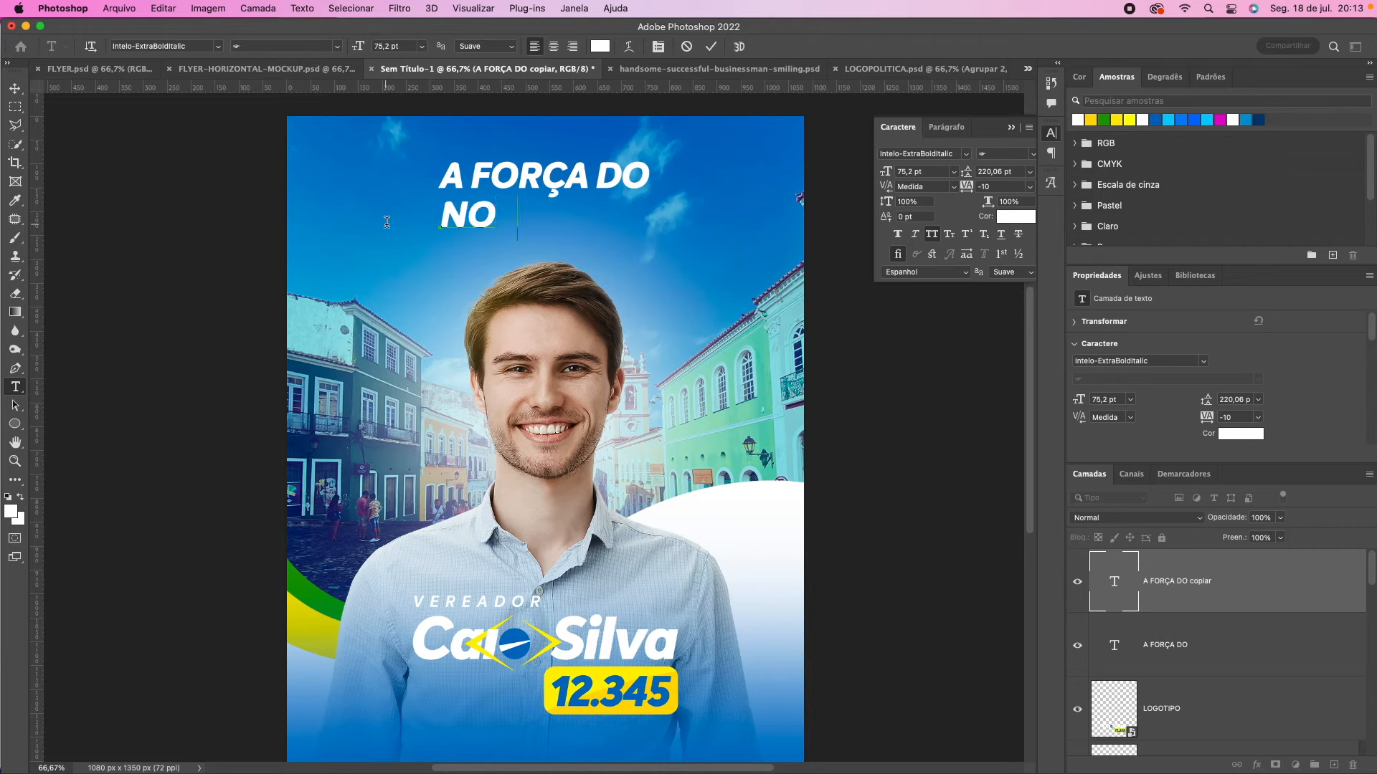
pyautogui.write('VO!')
pyautogui.click(15, 87)
# Step: Enlarge the "NOVO!" text to about 136 pt so it spans the width of the line above
pyautogui.press('super+t')
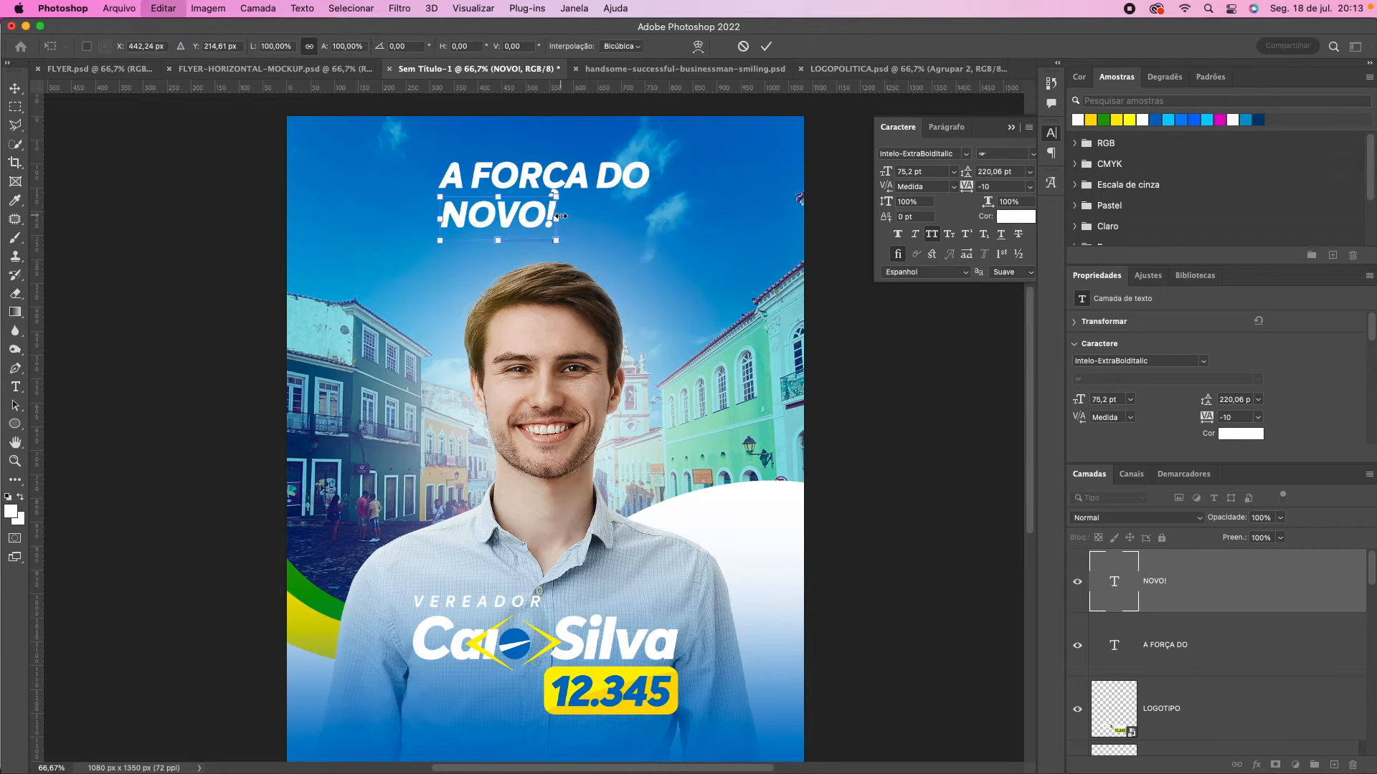
pyautogui.moveTo(558, 216); pyautogui.dragTo(647, 217)
pyautogui.moveTo(440, 217); pyautogui.dragTo(434, 216)
pyautogui.press('Return')
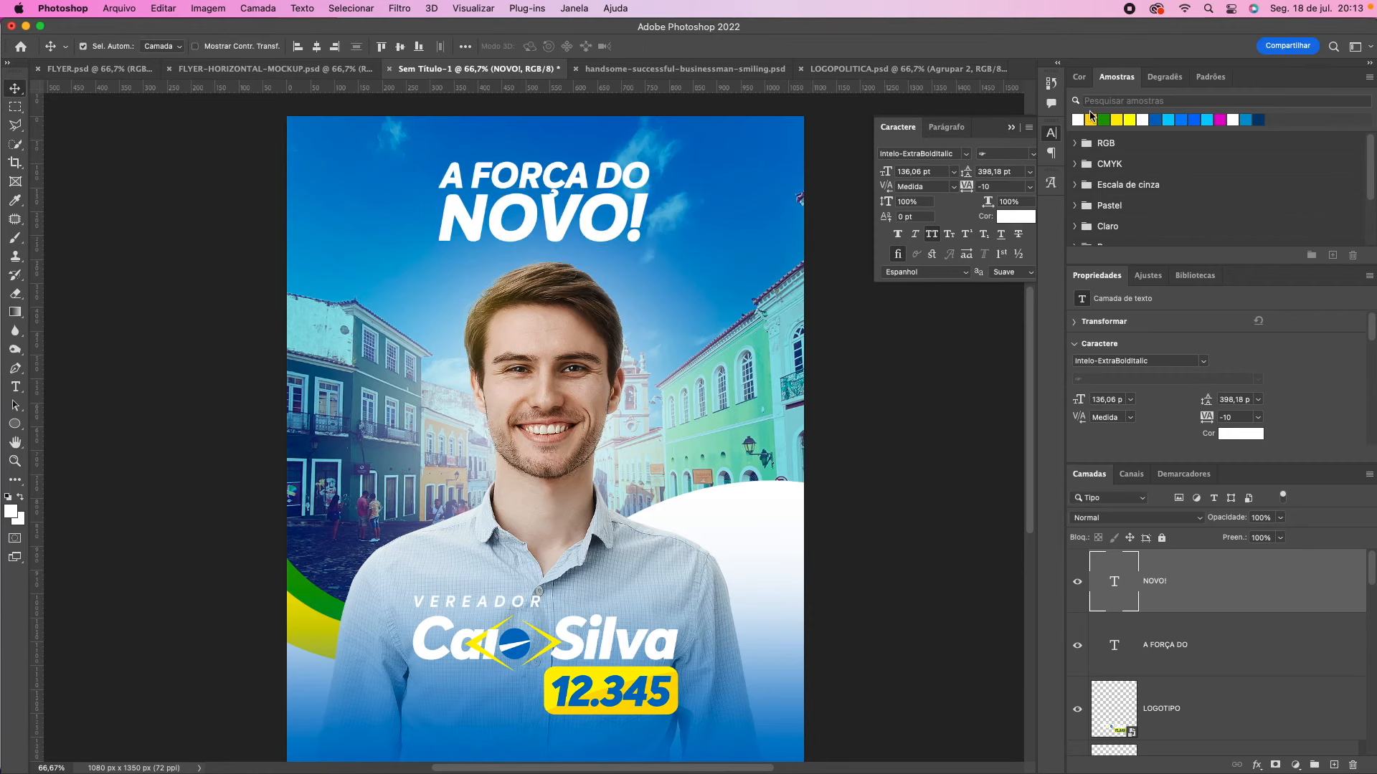
# Step: Colour the "NOVO!" text bright yellow, sampled from the 12.345 number badge
pyautogui.click(1087, 119)
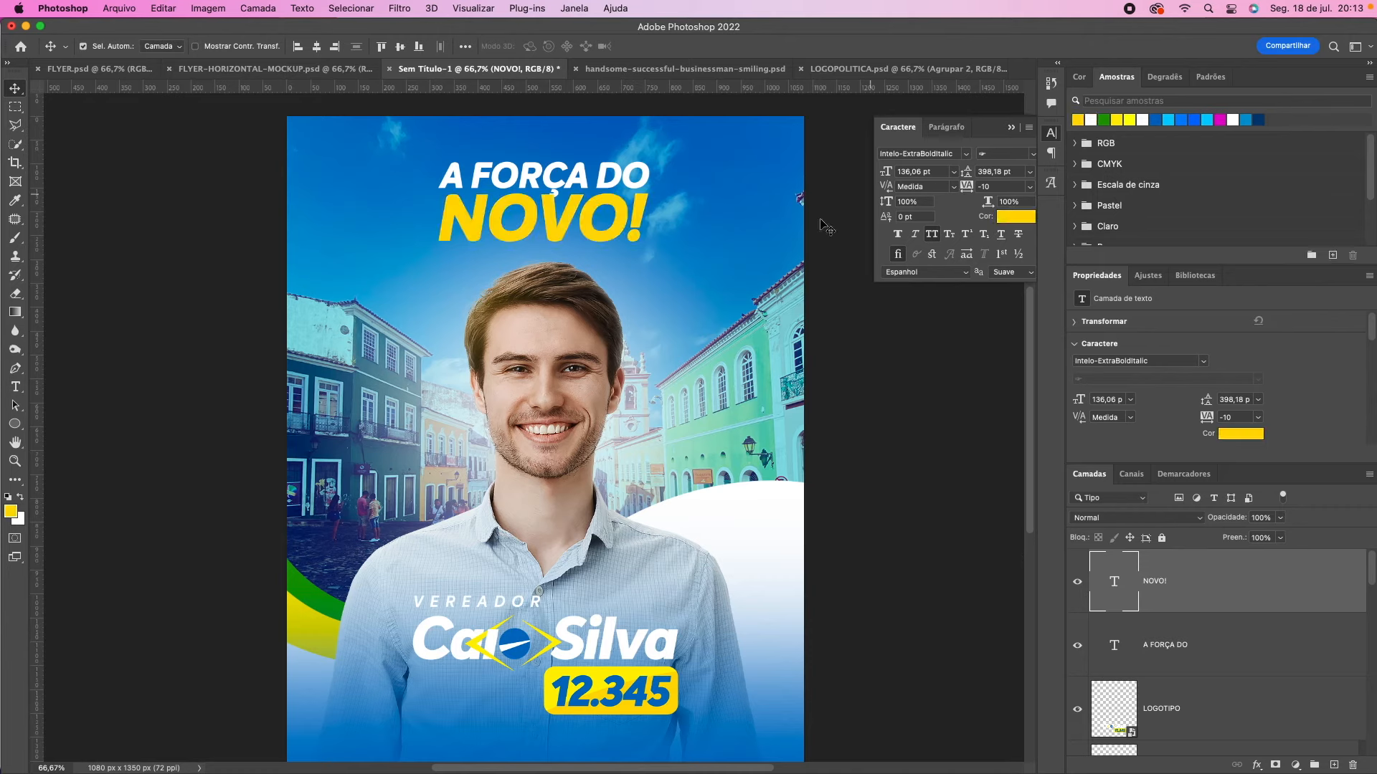
pyautogui.click(1012, 216)
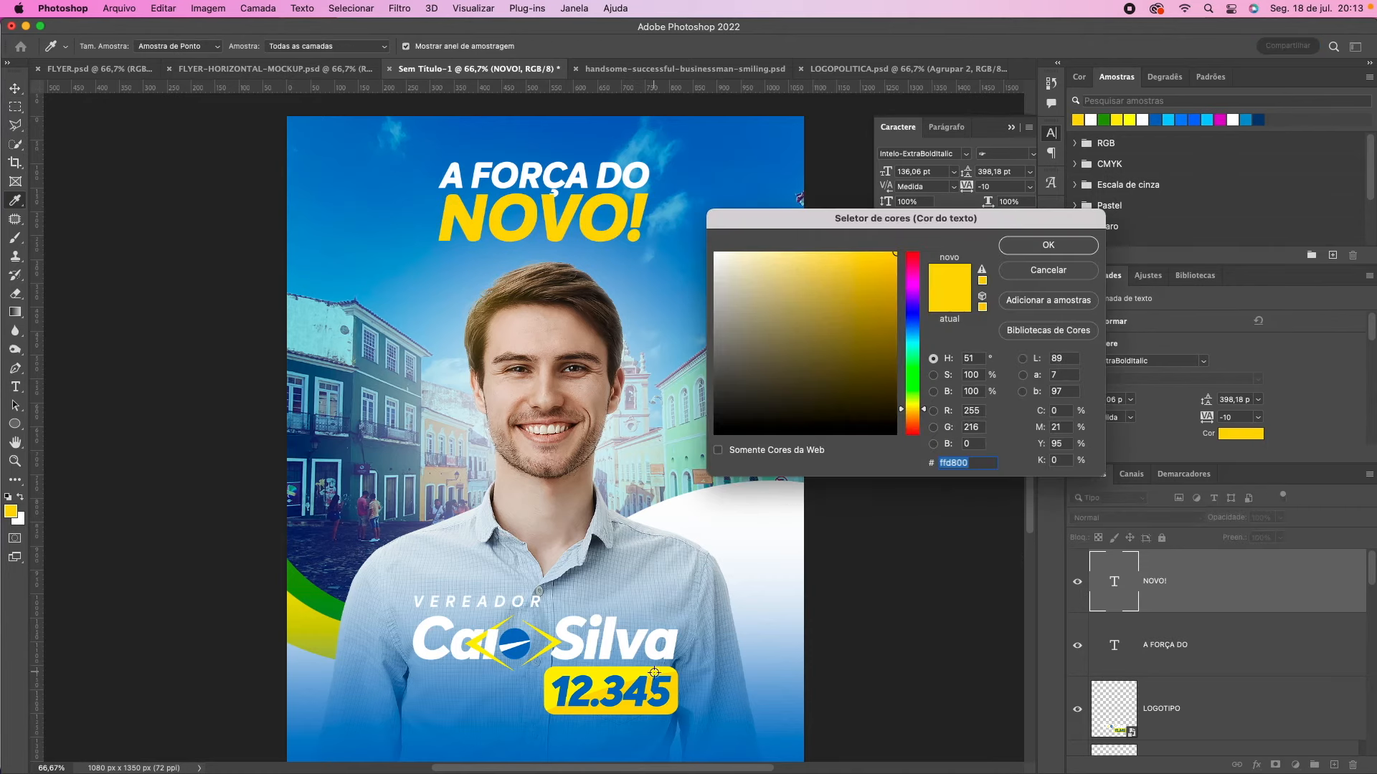
pyautogui.click(654, 673)
pyautogui.click(1052, 248)
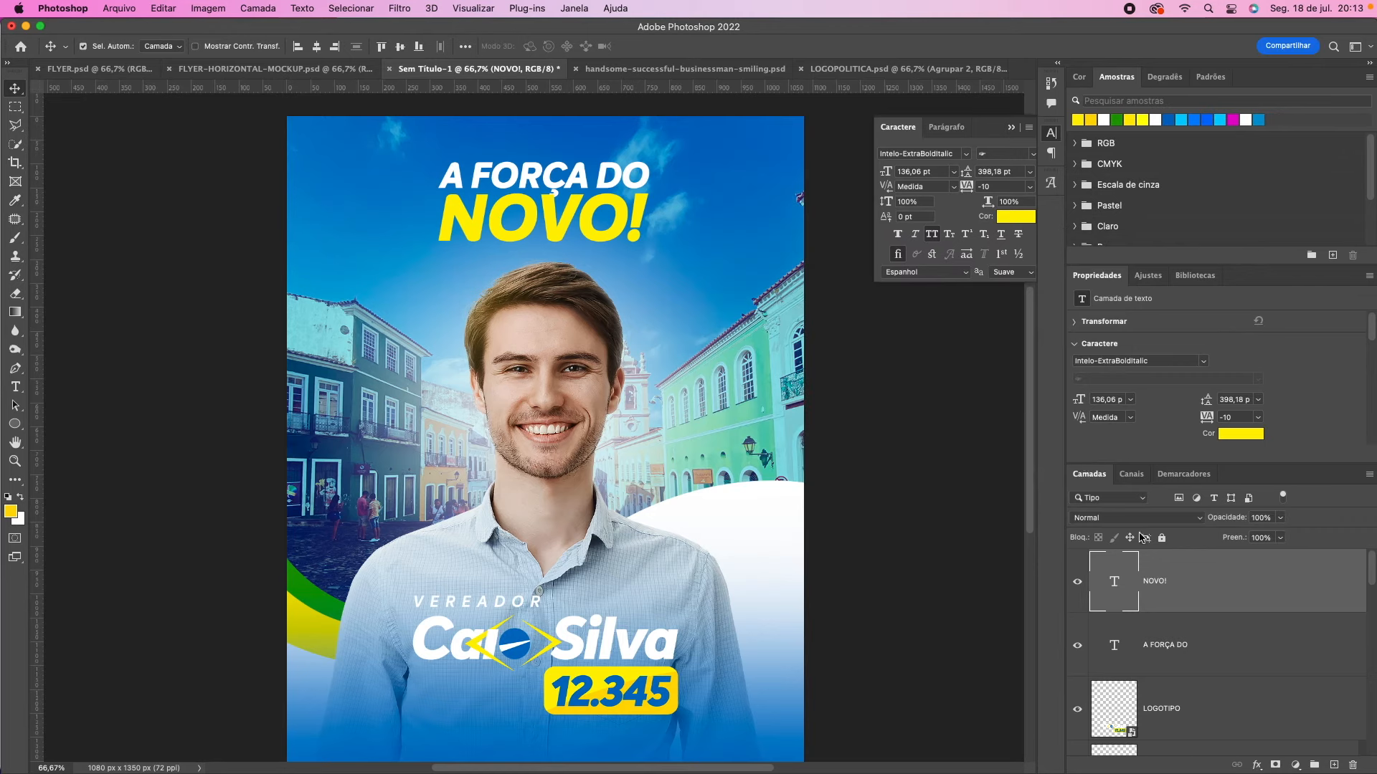
# Step: Place the A FORÇA DO layer above NOVO! and move its text slightly down towards it
pyautogui.moveTo(1168, 653); pyautogui.dragTo(1172, 570)
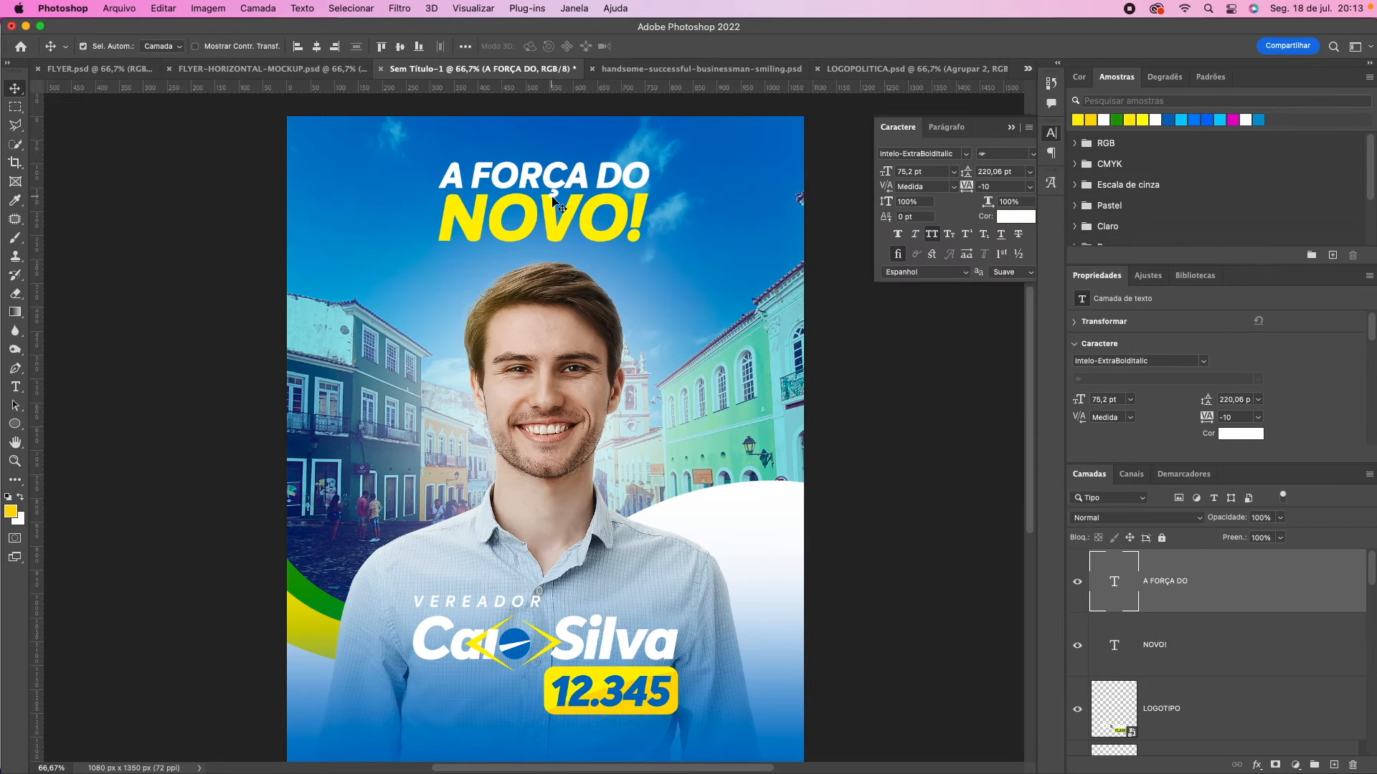
pyautogui.moveTo(580, 181); pyautogui.dragTo(578, 179)
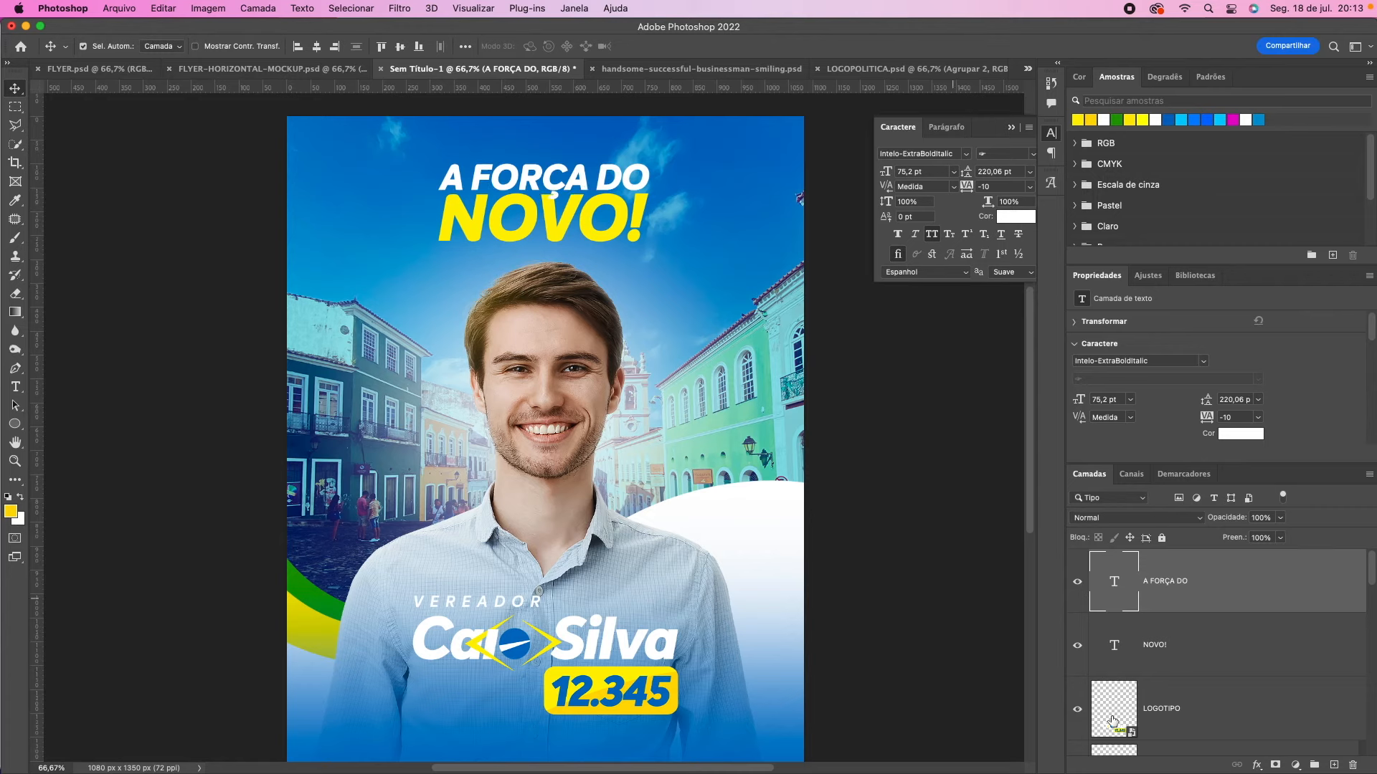
# Step: Draw a golden-yellow, curved Pen tool shape above the NOVO! layer, covering the lower part of the word
pyautogui.click(1181, 653)
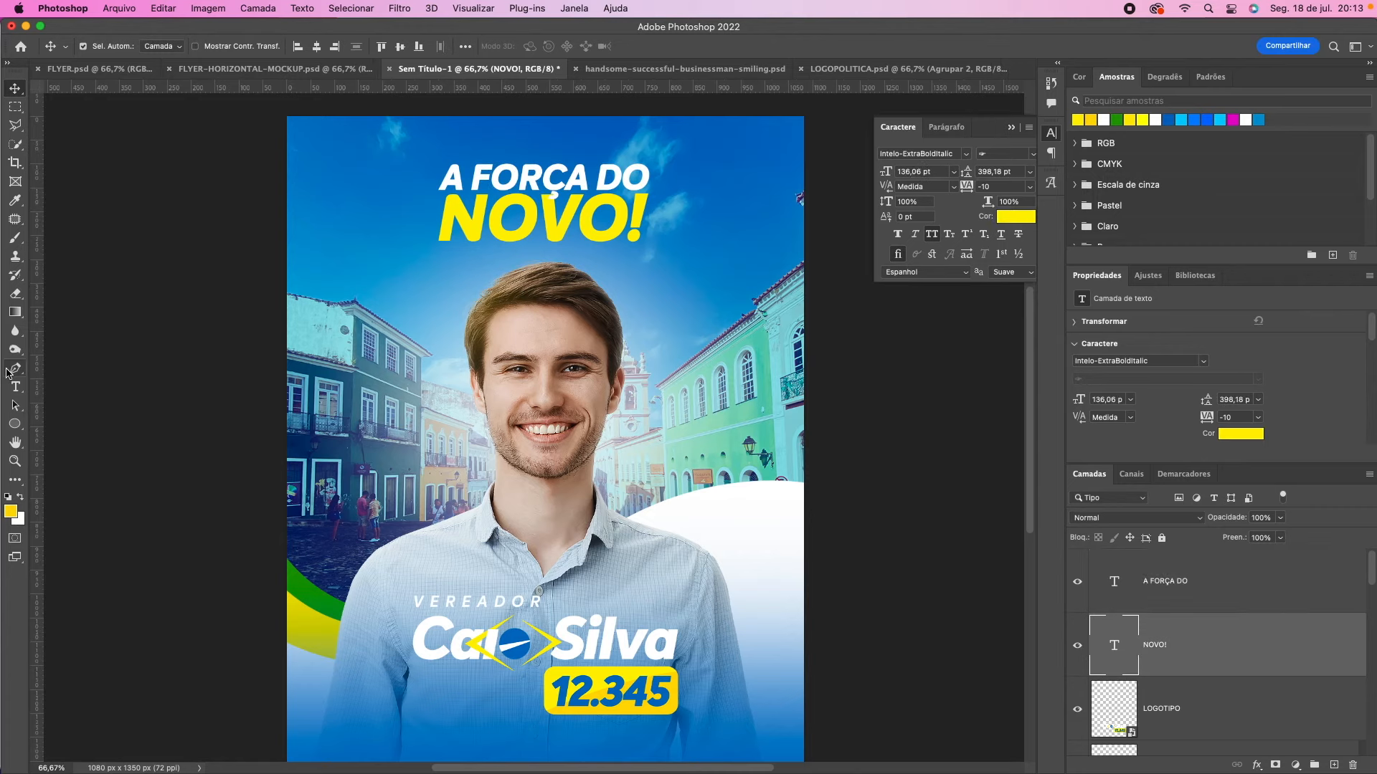
pyautogui.click(10, 370)
pyautogui.click(411, 244)
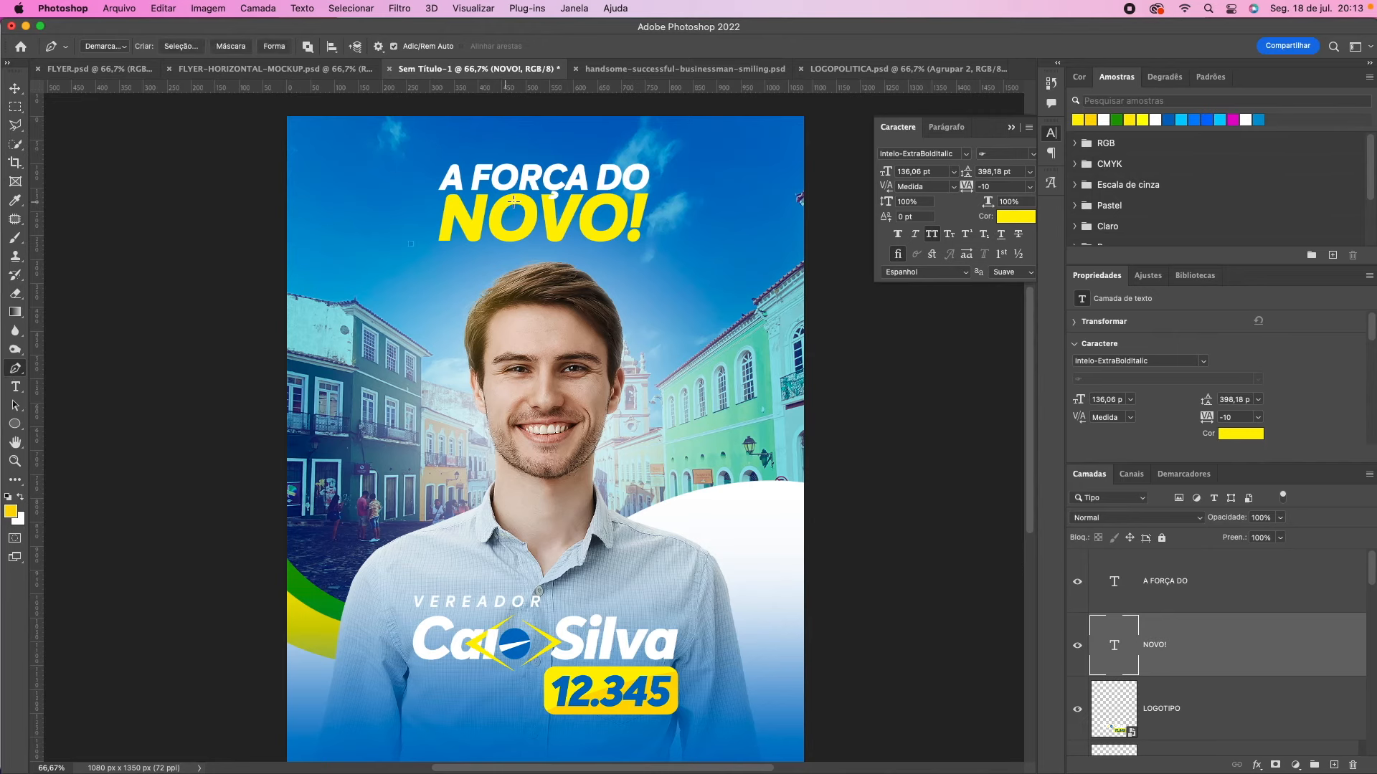
pyautogui.moveTo(675, 198); pyautogui.dragTo(793, 203)
pyautogui.click(412, 246)
pyautogui.click(266, 48)
pyautogui.click(550, 266)
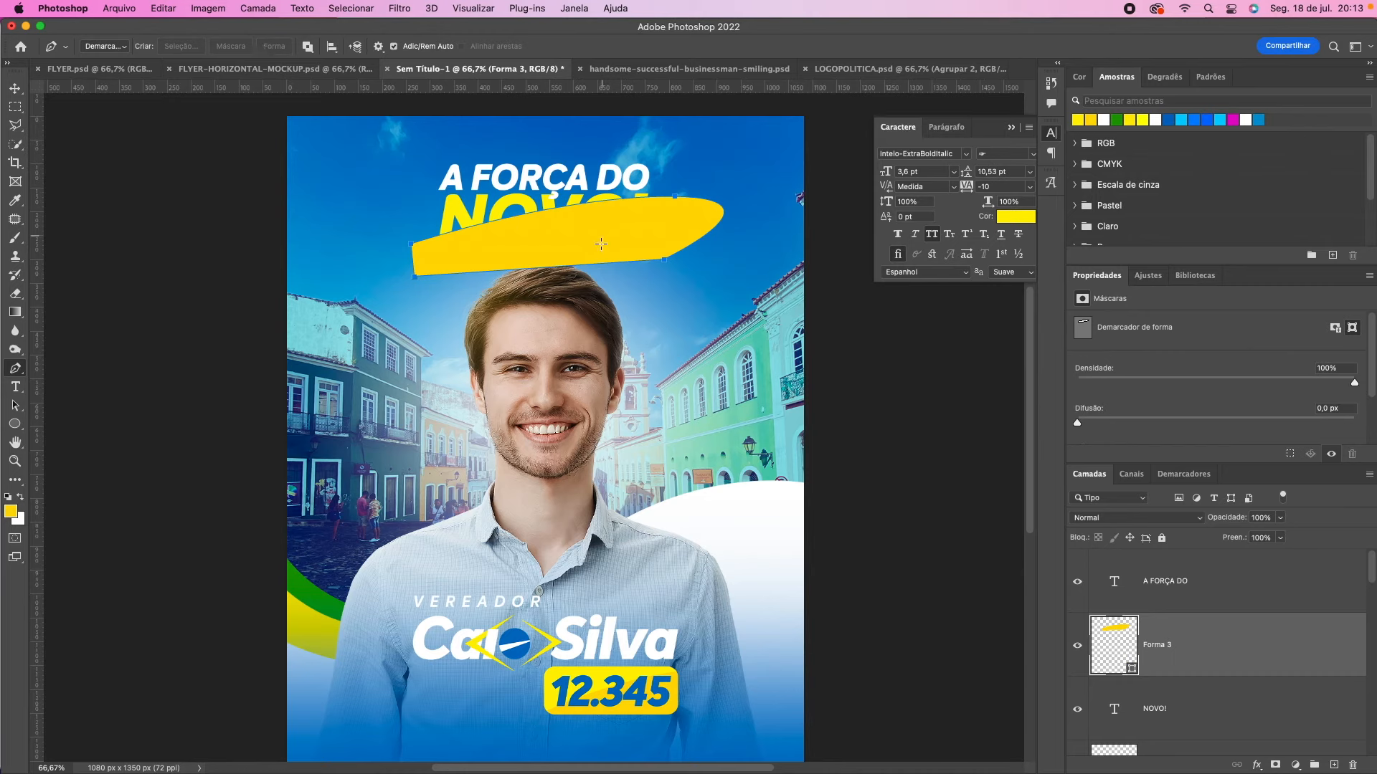
# Step: Adjust the golden-yellow fill of the Forma 3 shape and clip it to the "NOVO!" text with a clipping mask
pyautogui.doubleClick(1114, 633)
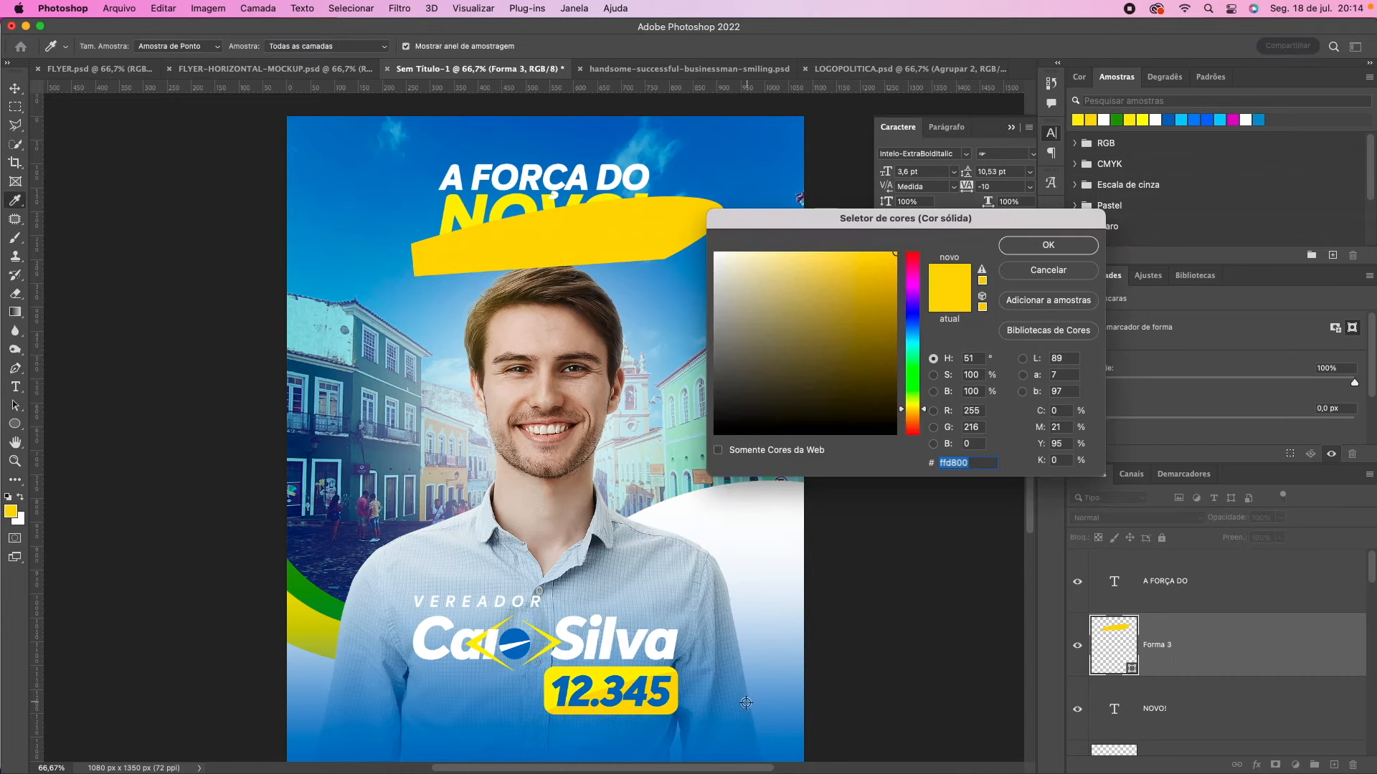
pyautogui.click(1048, 244)
pyautogui.rightClick(1224, 637)
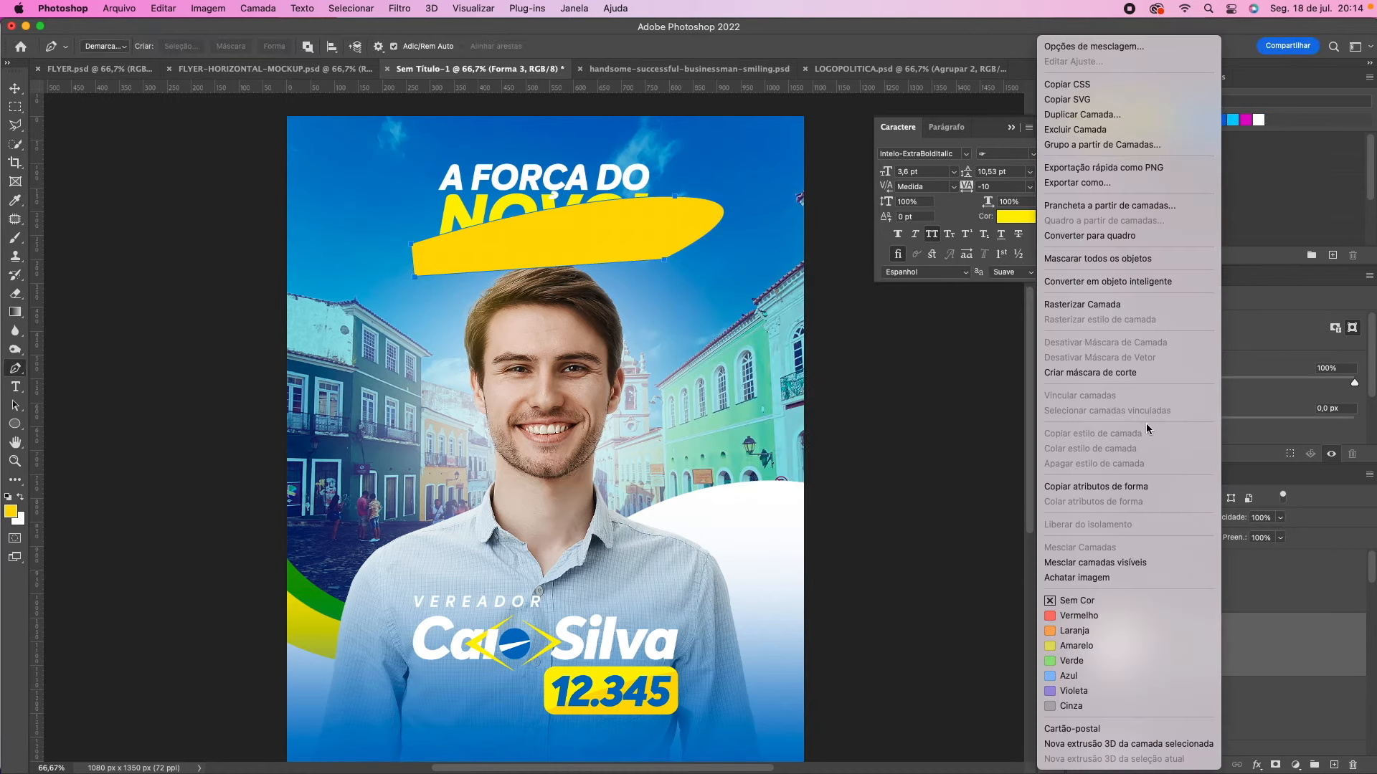
pyautogui.click(1119, 373)
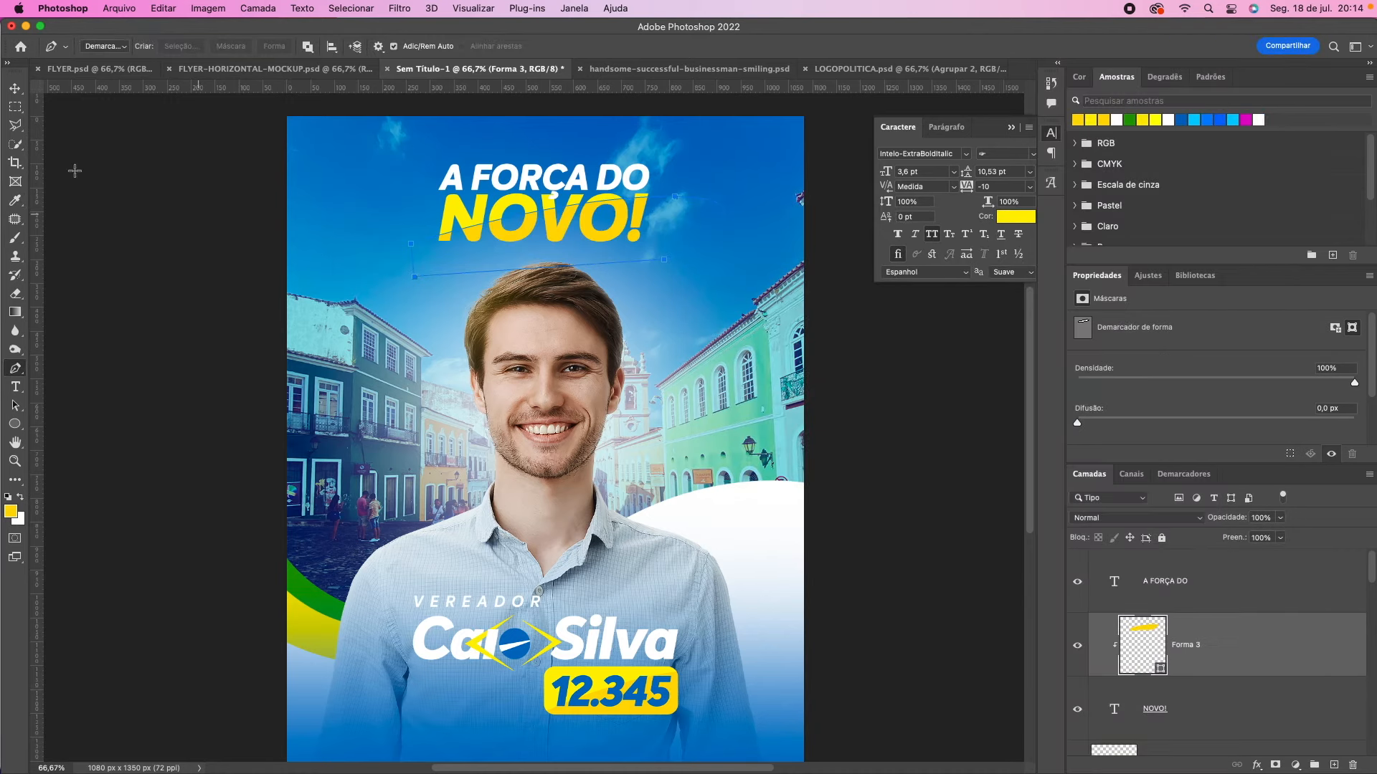
# Step: Rotate the clipped Forma 3 shape about 2° clockwise over the "NOVO!" text
pyautogui.click(15, 90)
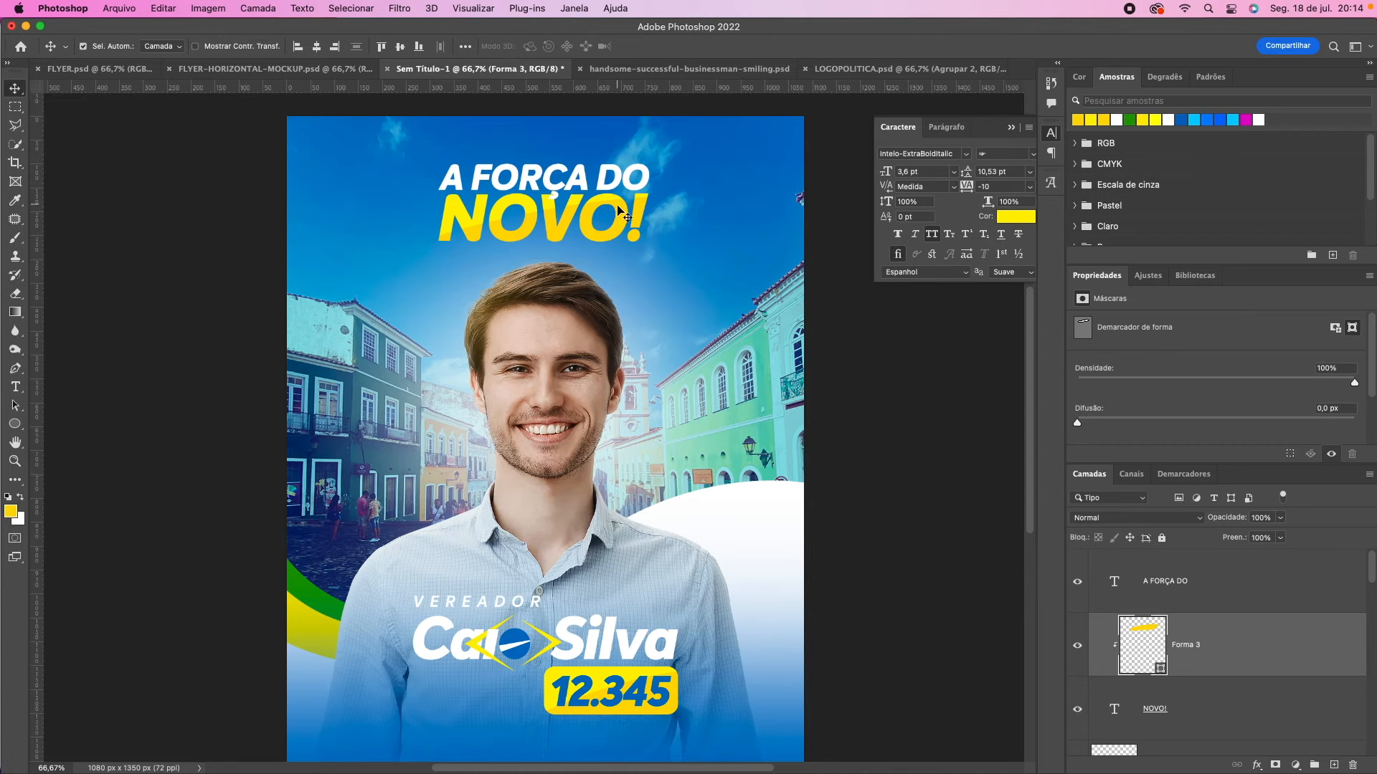
pyautogui.hotkey('ctrl', 't')
pyautogui.moveTo(727, 185); pyautogui.dragTo(732, 186)
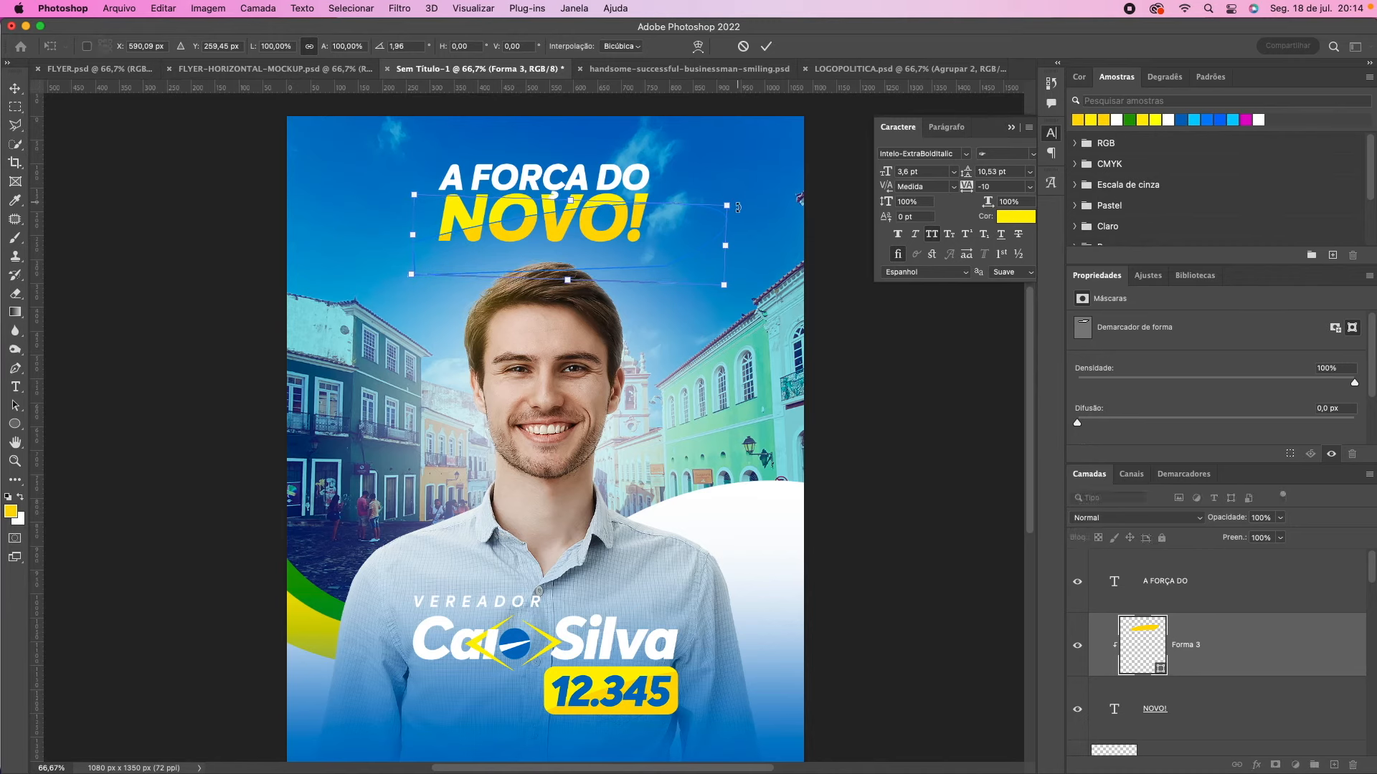
pyautogui.press('Return')
# Step: Add an Outer Glow layer style to the NOVO! text layer and set the glow colour to white (#ffffff)
pyautogui.click(1174, 710)
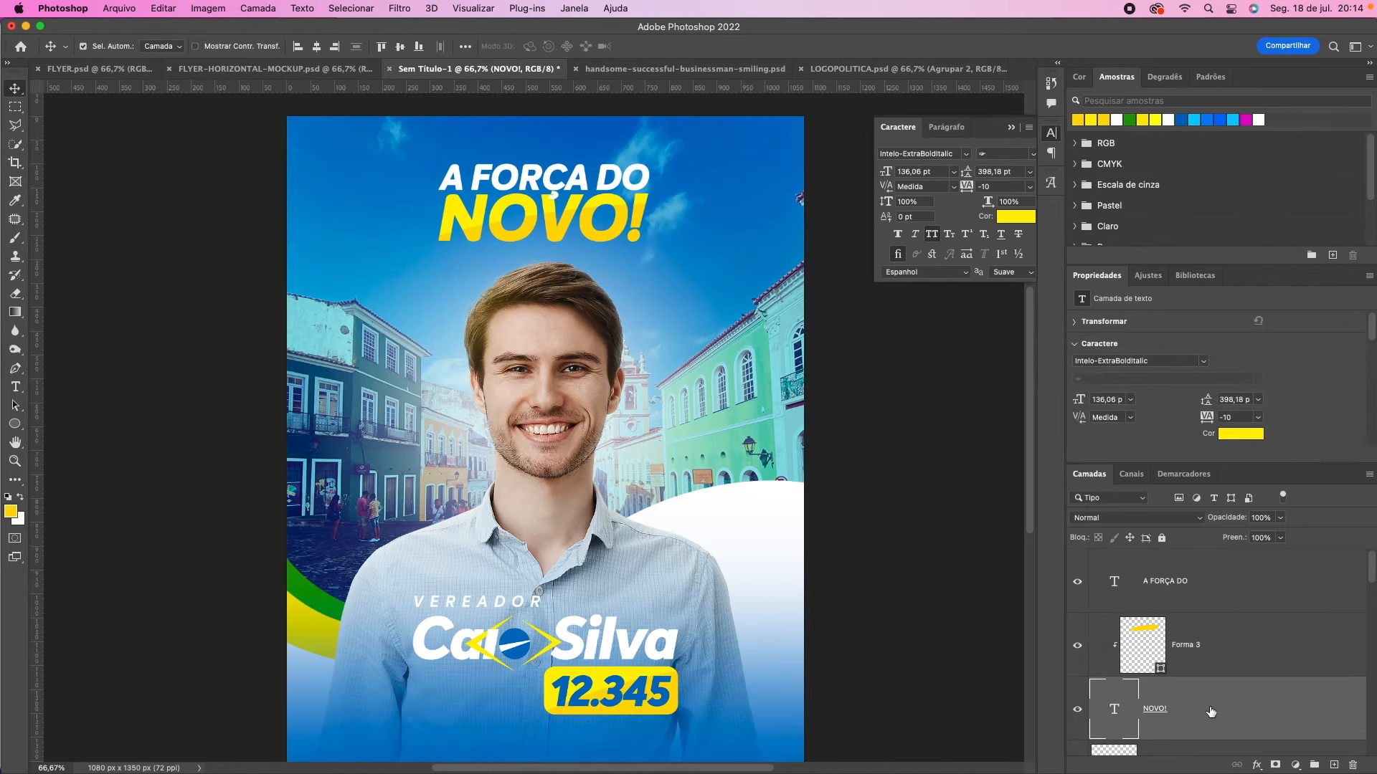
pyautogui.doubleClick(1211, 712)
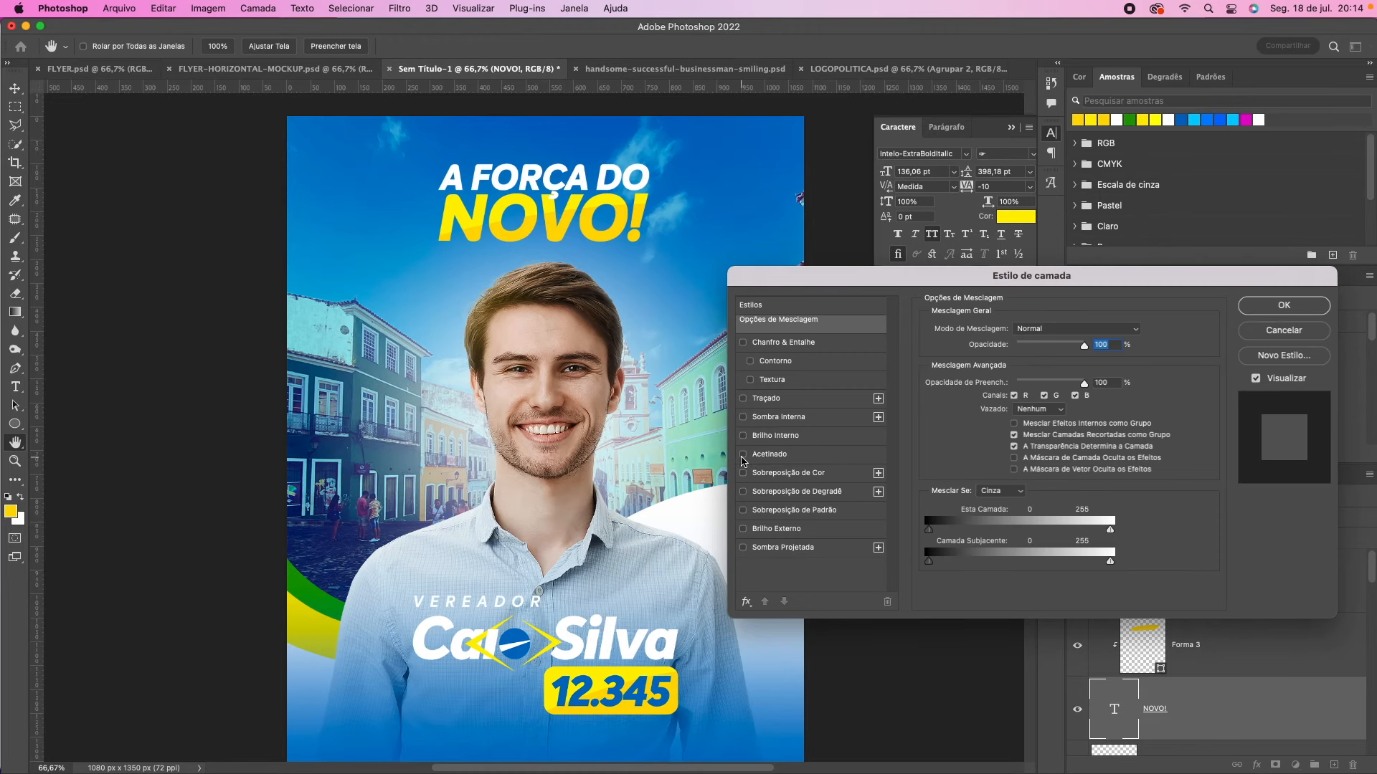
pyautogui.click(743, 436)
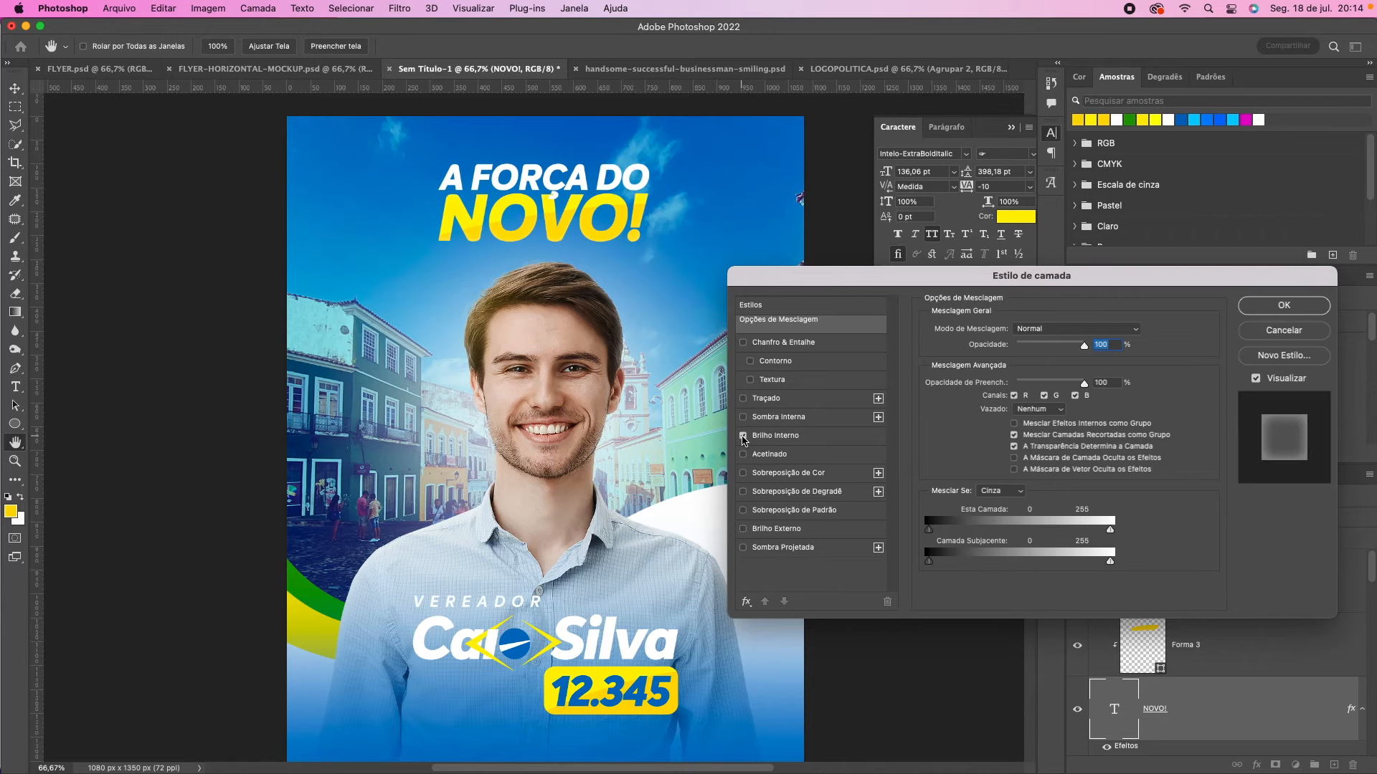
pyautogui.click(743, 437)
pyautogui.click(743, 529)
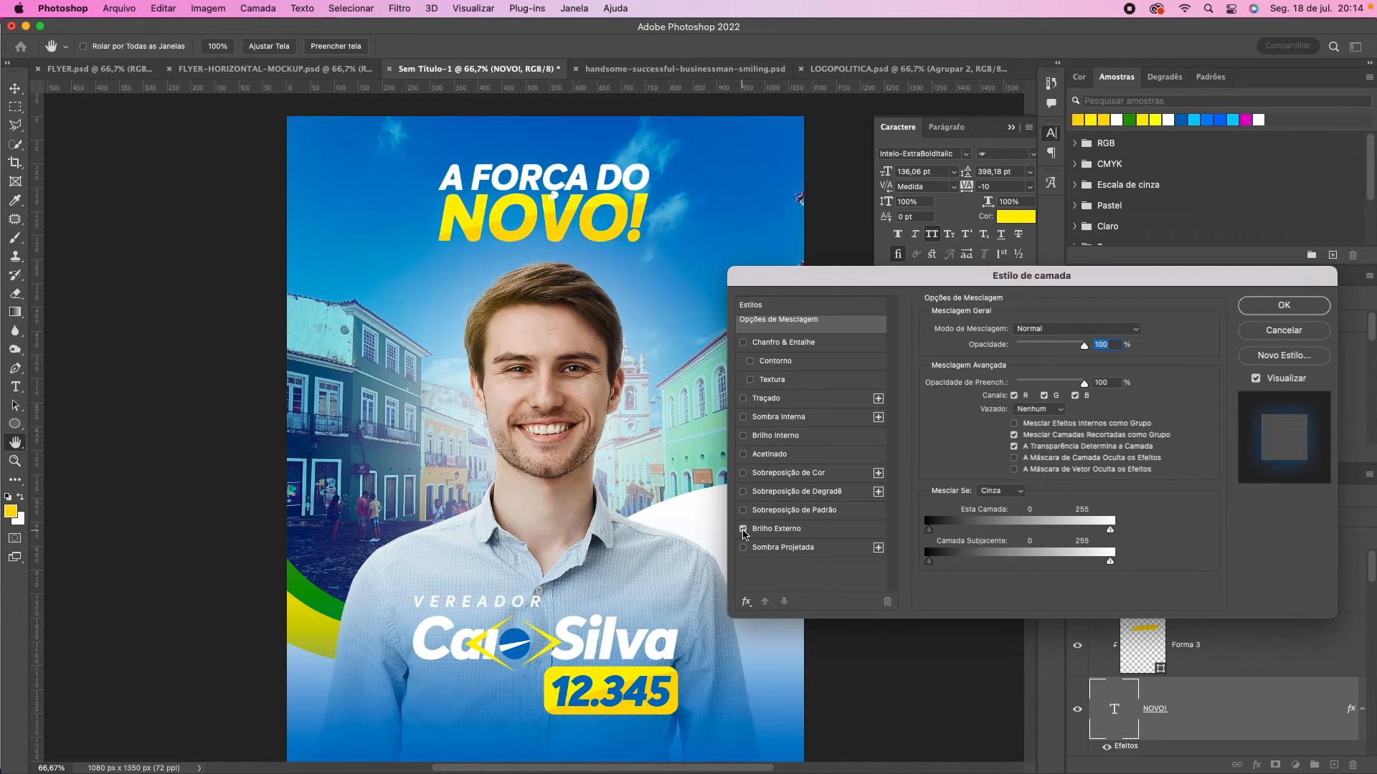
pyautogui.click(767, 535)
pyautogui.click(978, 387)
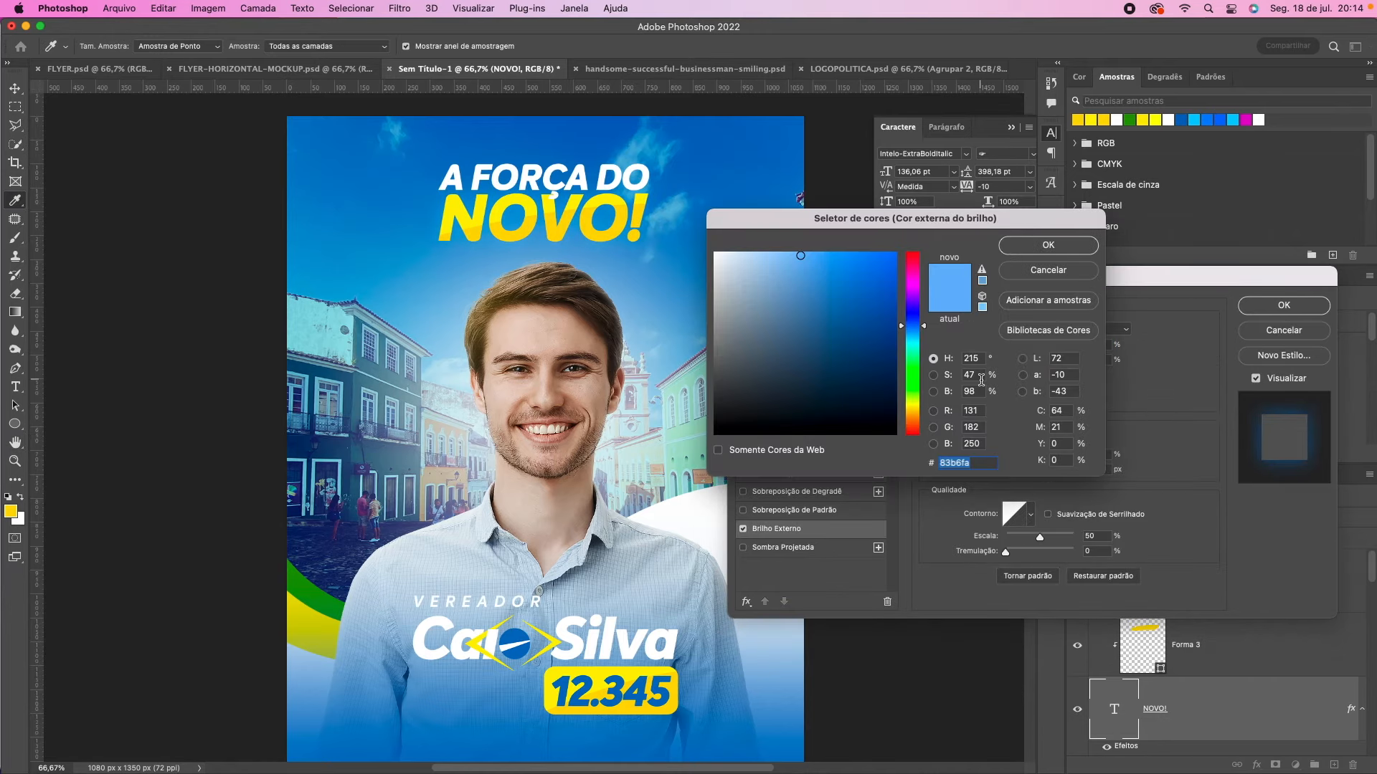
pyautogui.moveTo(768, 263); pyautogui.dragTo(715, 253)
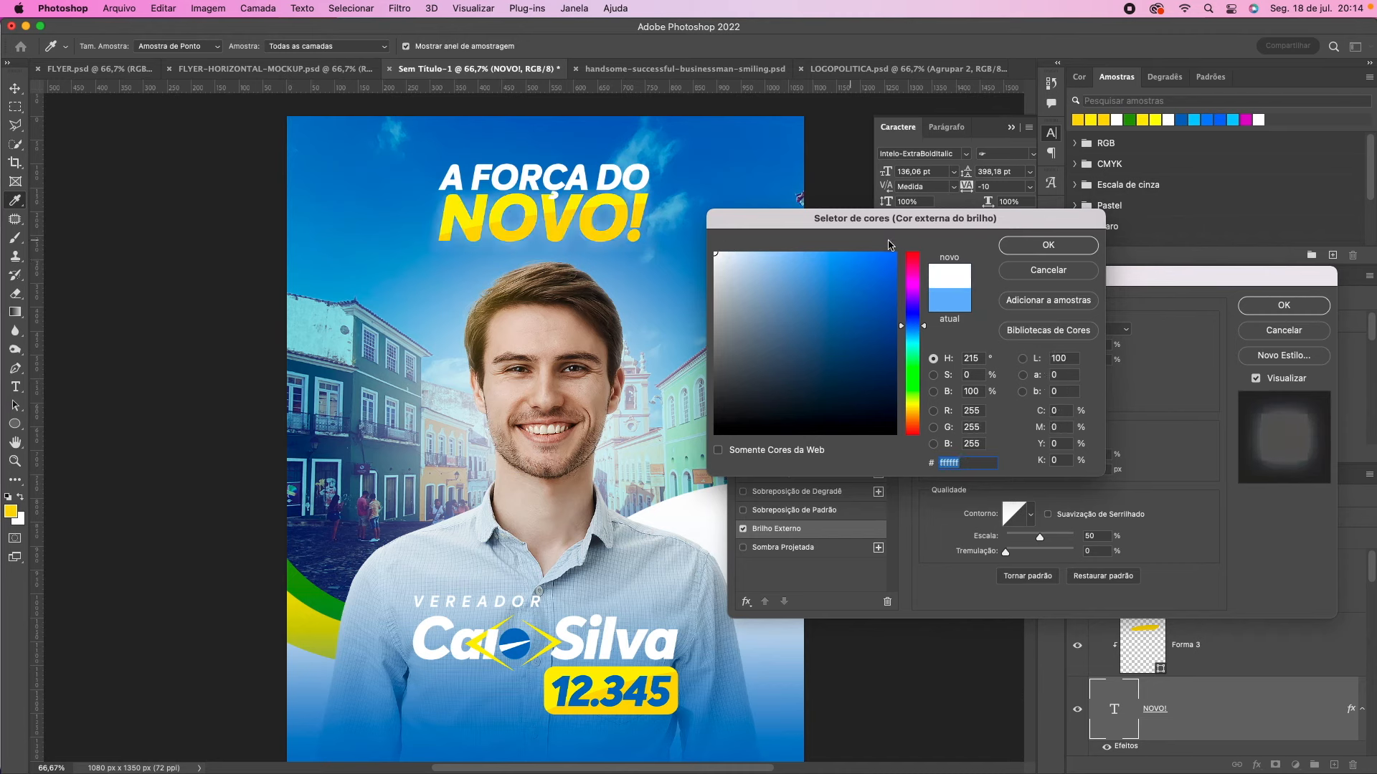
pyautogui.click(1007, 246)
# Step: Set the NOVO! outer glow to Normal blending, 28% opacity and a size of 13 px
pyautogui.moveTo(1025, 348); pyautogui.dragTo(1030, 348)
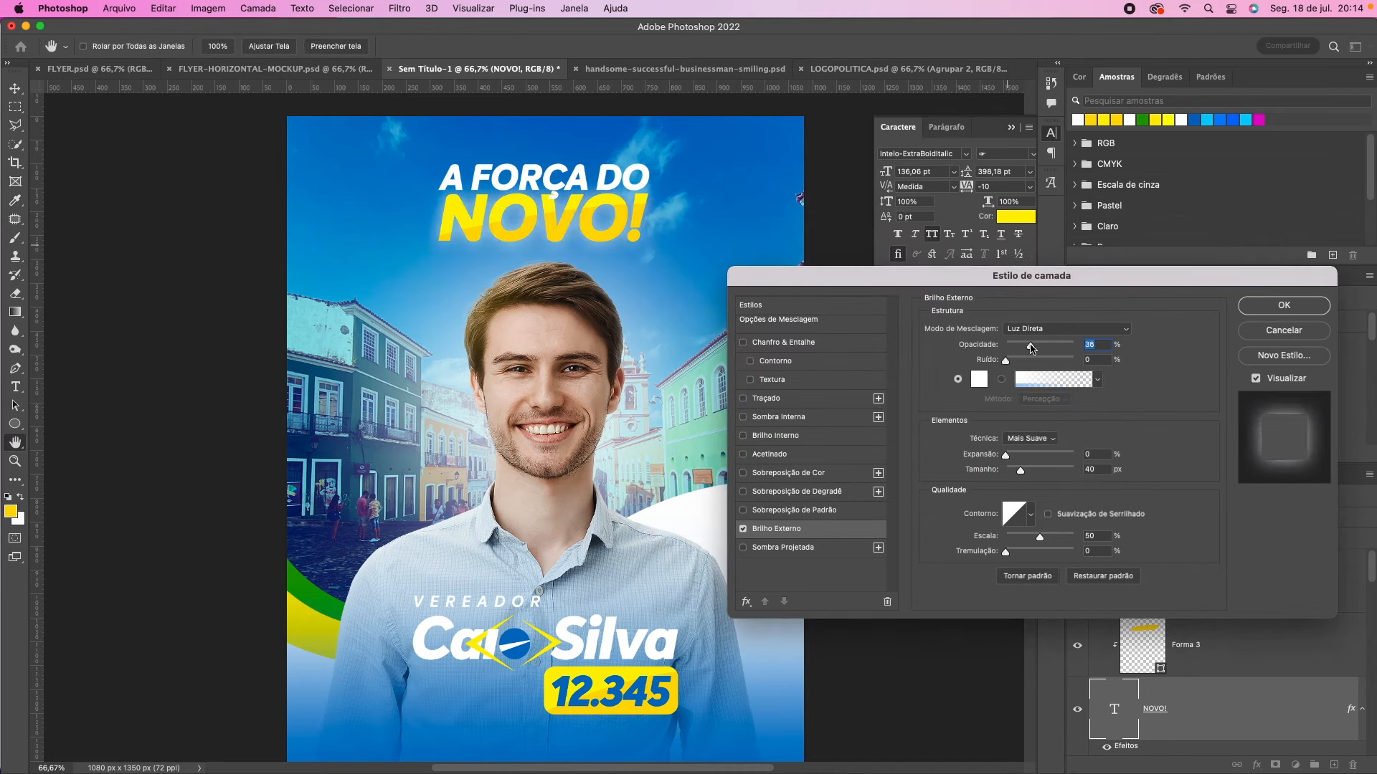
pyautogui.click(1061, 329)
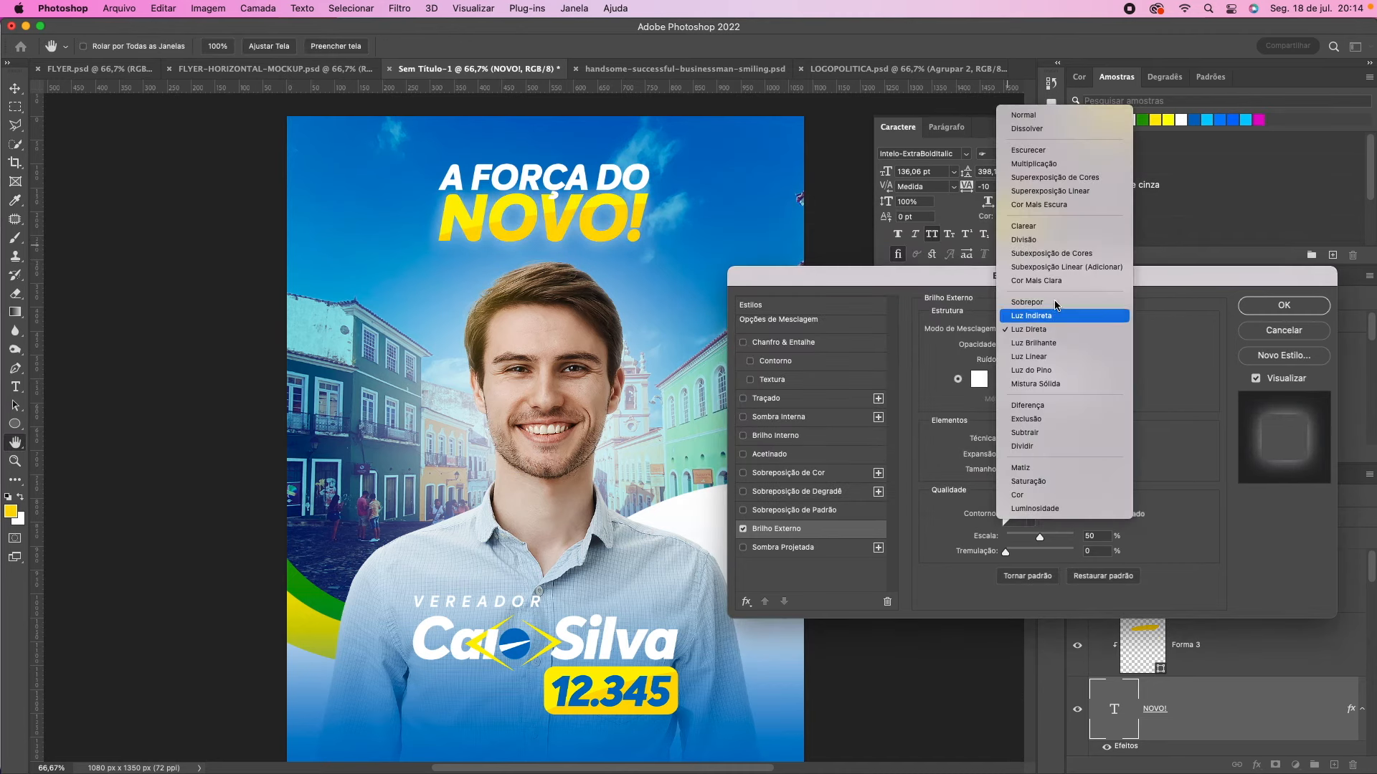
pyautogui.click(1051, 118)
pyautogui.moveTo(1030, 346)
pyautogui.mouseDown()
pyautogui.moveTo(1060, 347)
pyautogui.moveTo(1027, 351)
pyautogui.mouseUp()
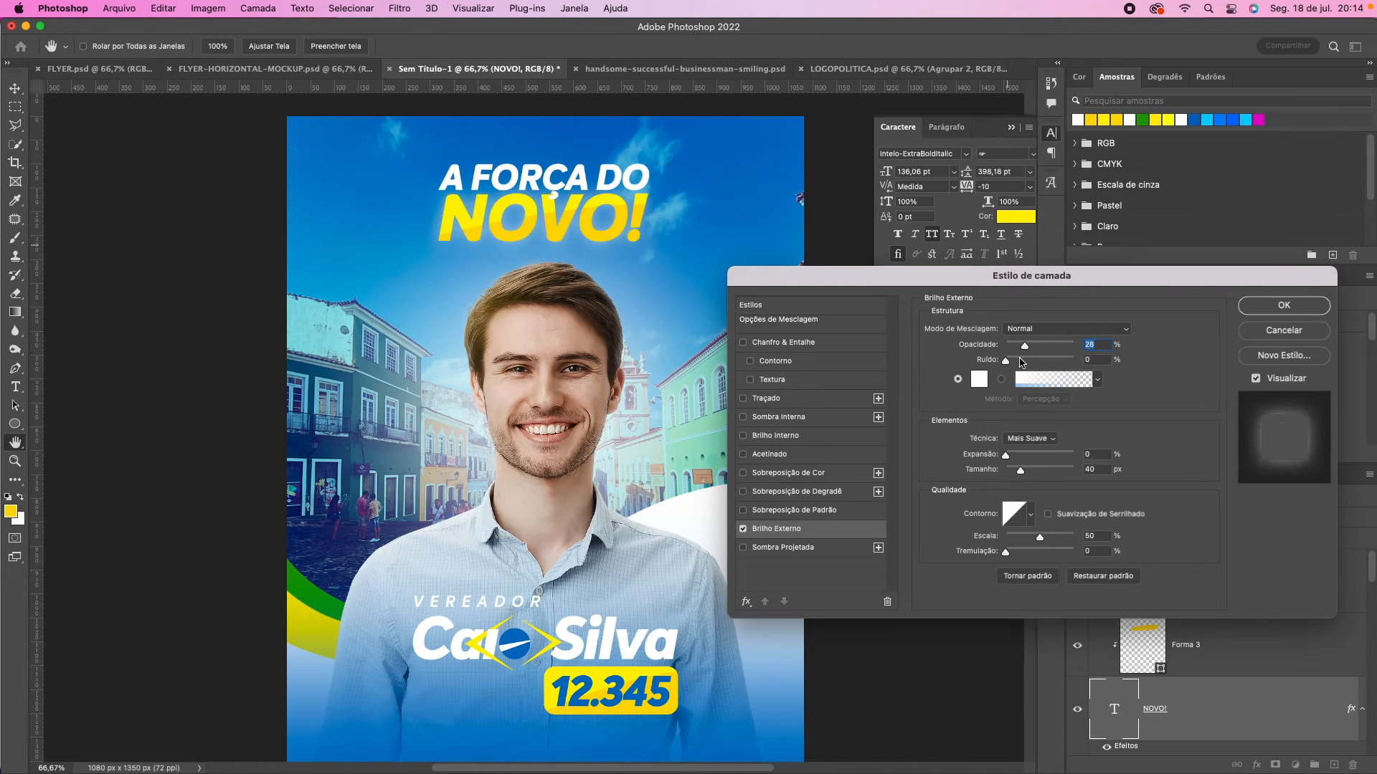
pyautogui.moveTo(1020, 470); pyautogui.dragTo(1015, 473)
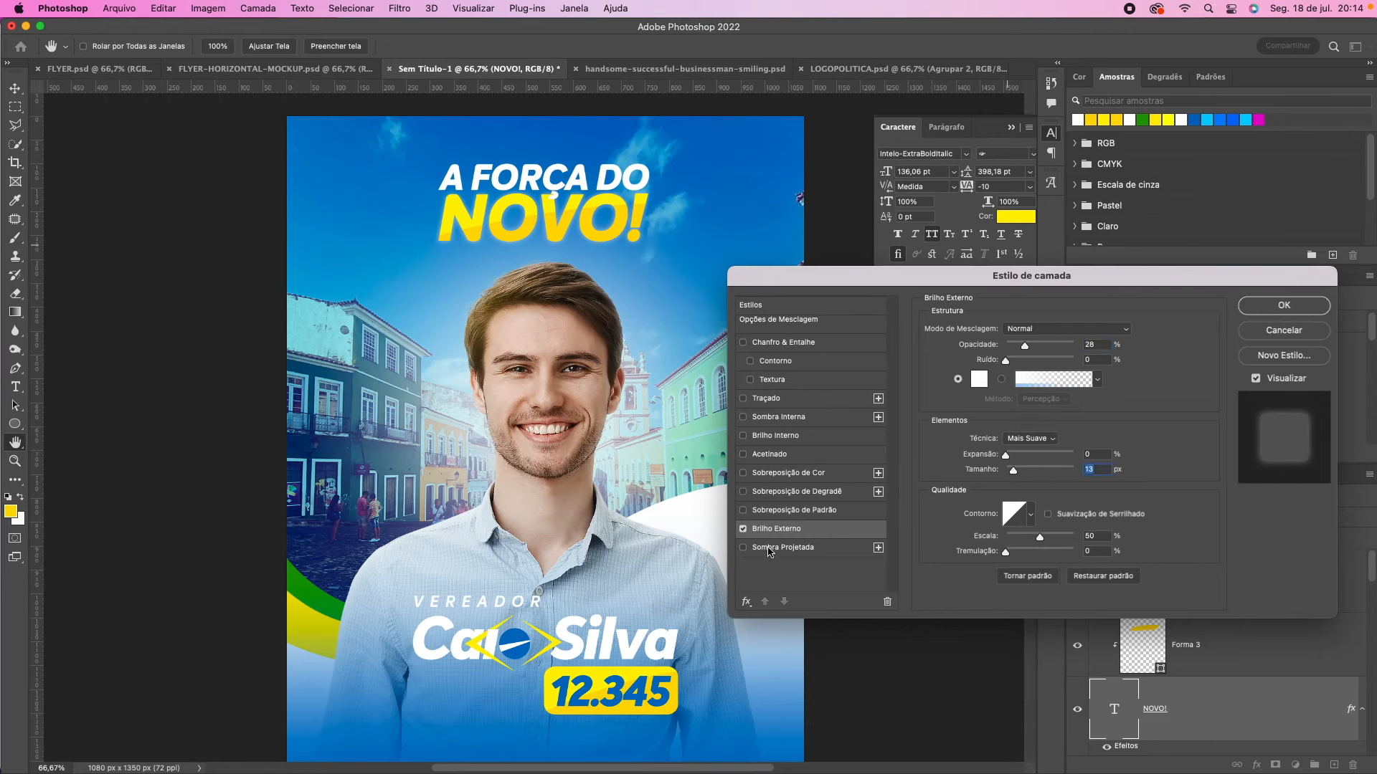
# Step: Try a blue drop shadow on the NOVO! text with a 130° angle, 2 px distance and 1 px size
pyautogui.click(743, 548)
pyautogui.click(1146, 331)
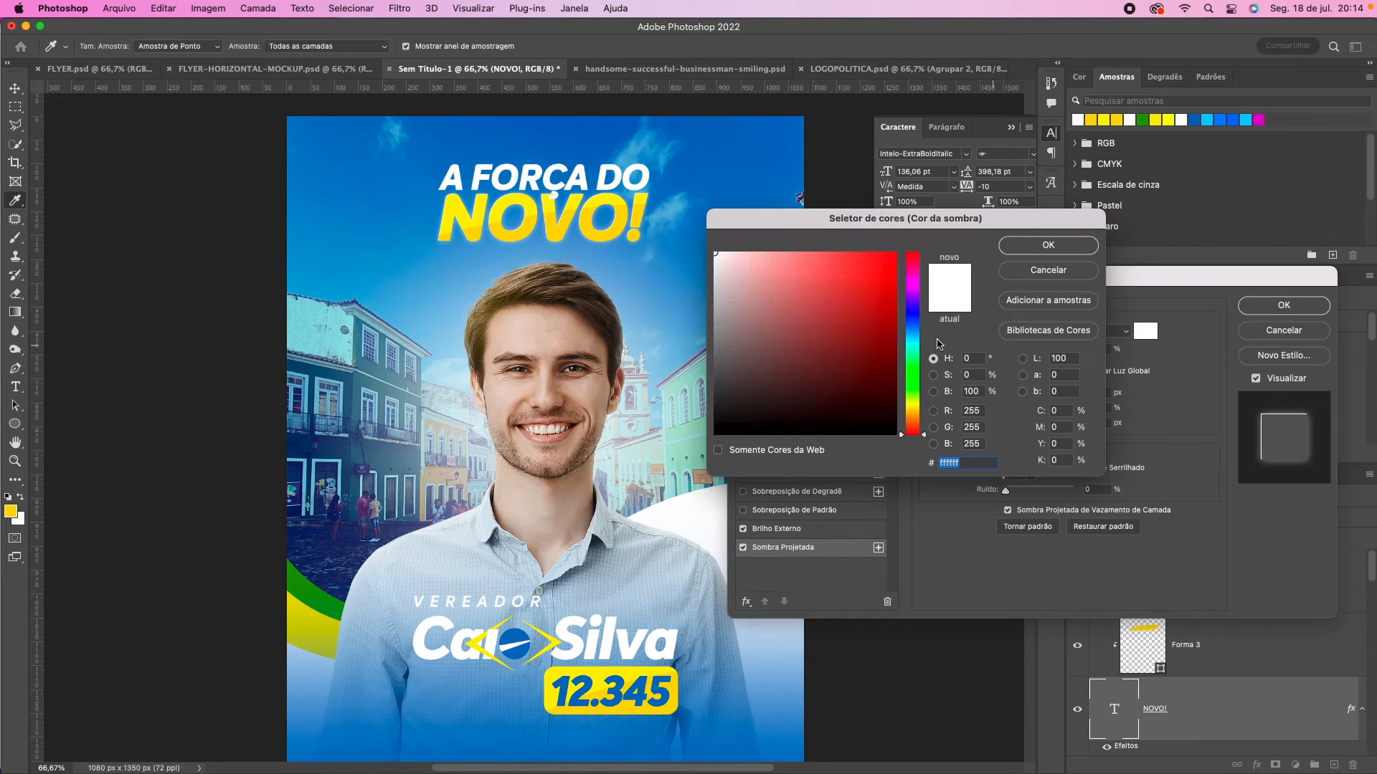
pyautogui.click(787, 374)
pyautogui.moveTo(735, 423); pyautogui.dragTo(773, 433)
pyautogui.click(721, 160)
pyautogui.click(1019, 246)
pyautogui.click(1007, 426)
pyautogui.moveTo(1005, 395); pyautogui.dragTo(1006, 395)
pyautogui.moveTo(1011, 373); pyautogui.dragTo(990, 344)
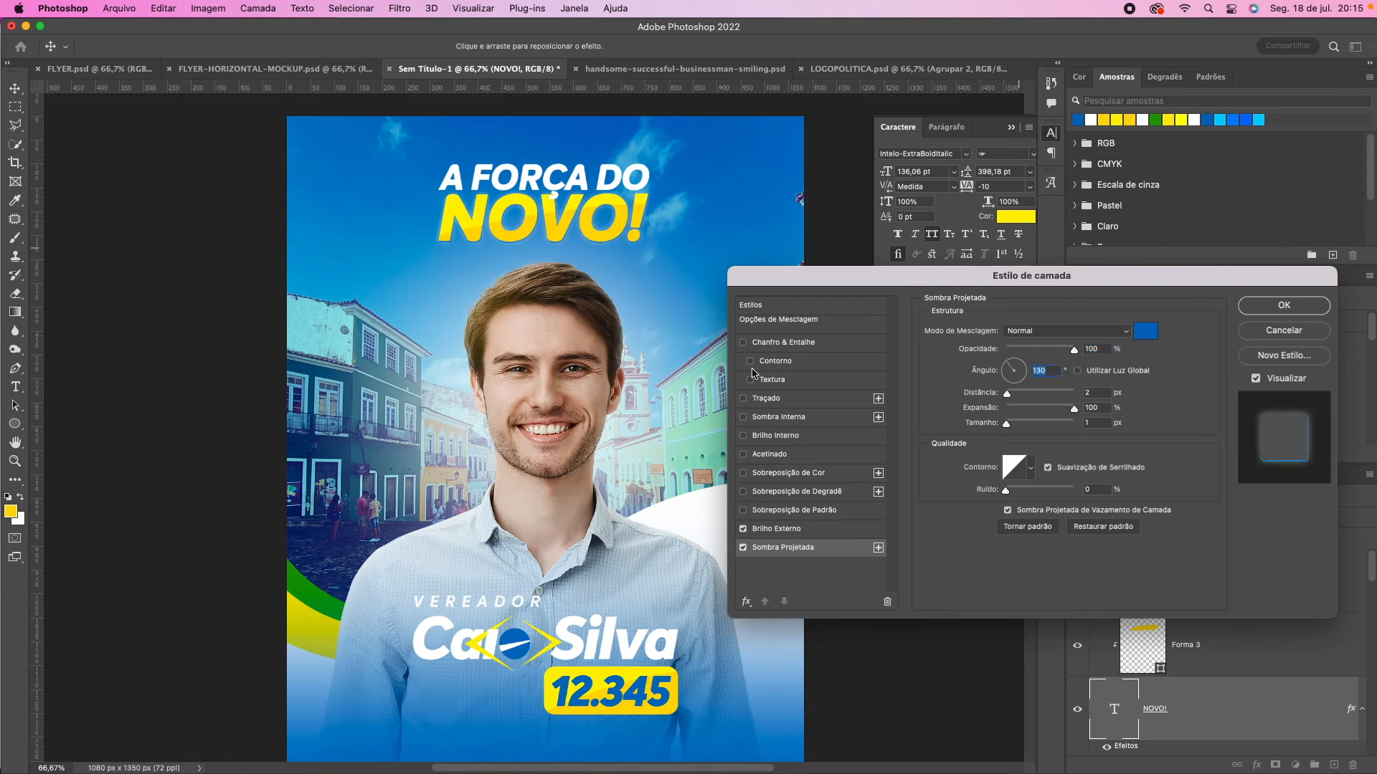
# Step: Try a Bevel & Emboss effect on NOVO! with 4 px size and 0 px soften, then remove it
pyautogui.click(743, 343)
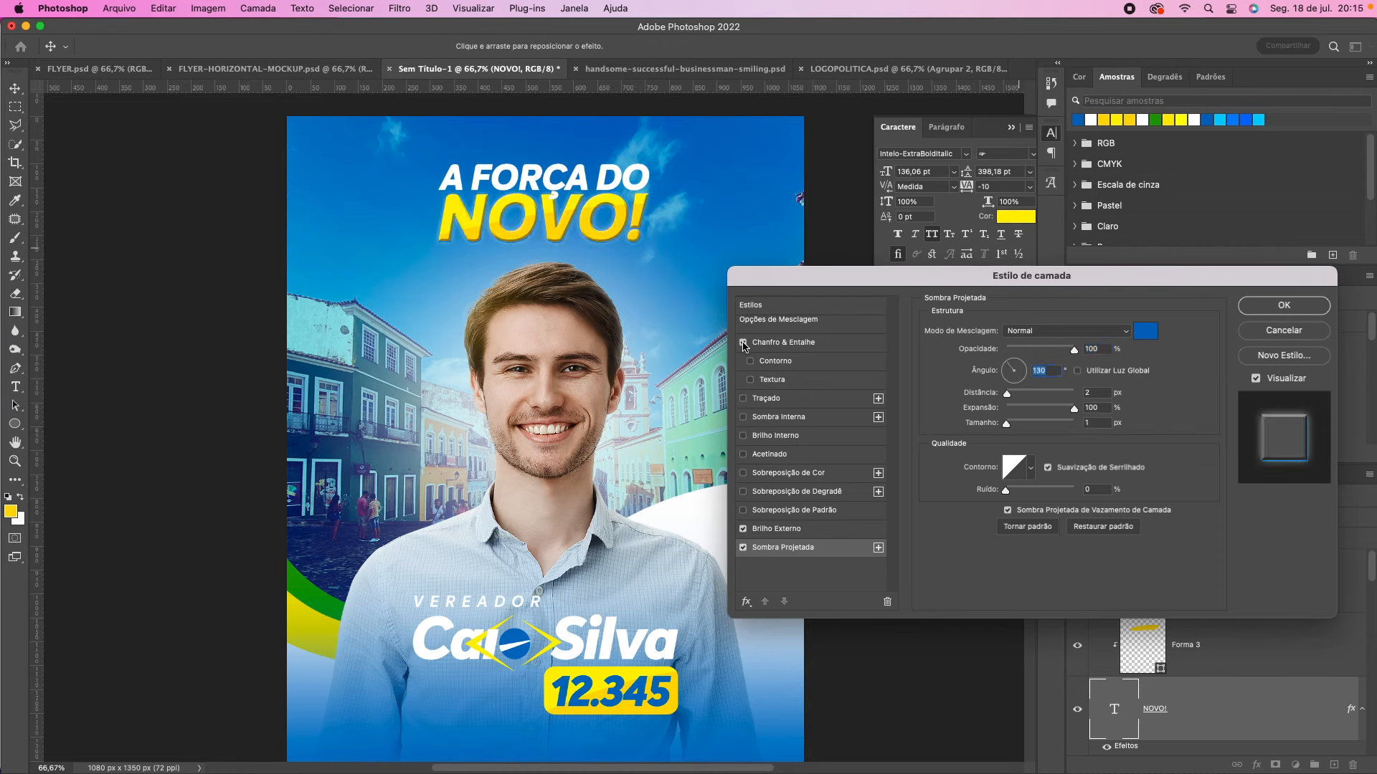
pyautogui.click(795, 348)
pyautogui.moveTo(1014, 393)
pyautogui.mouseDown()
pyautogui.moveTo(1029, 408)
pyautogui.moveTo(1002, 408)
pyautogui.mouseUp()
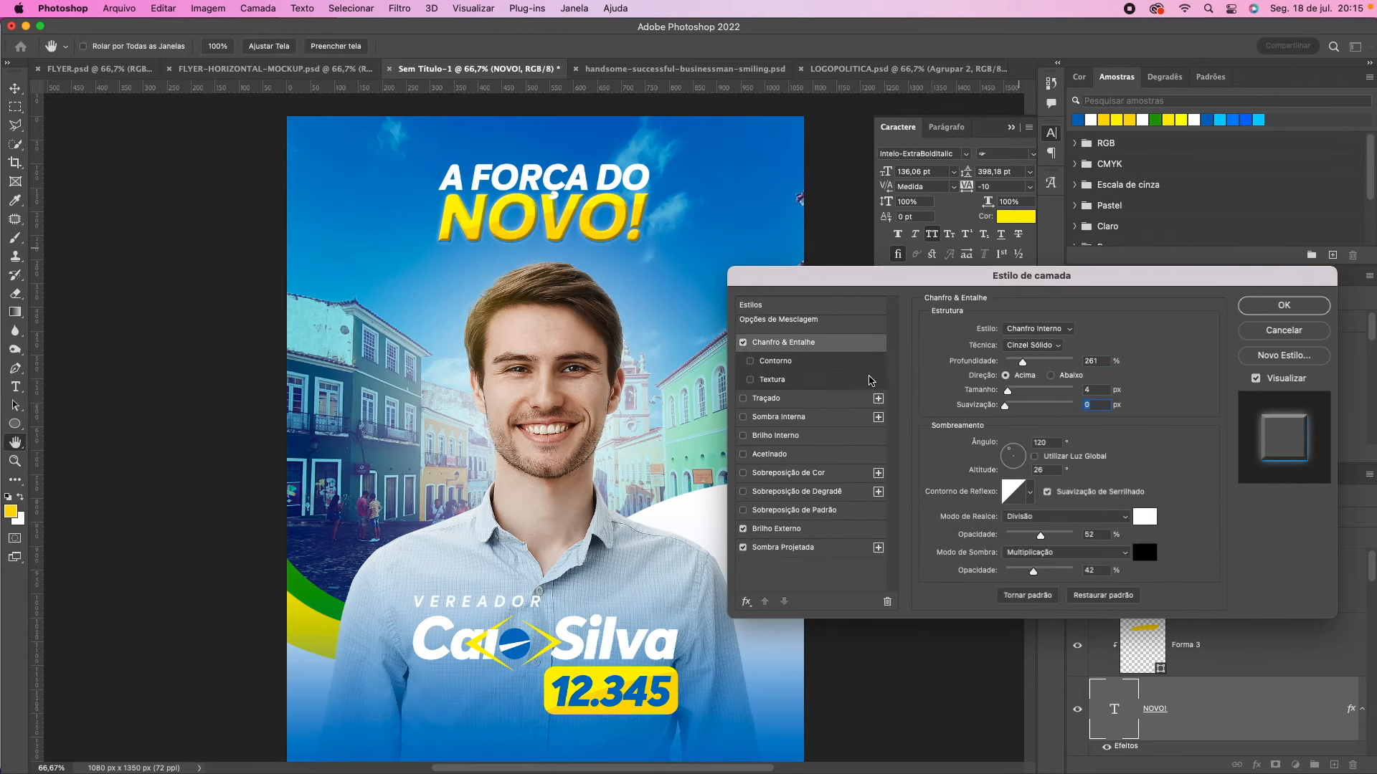
pyautogui.click(745, 343)
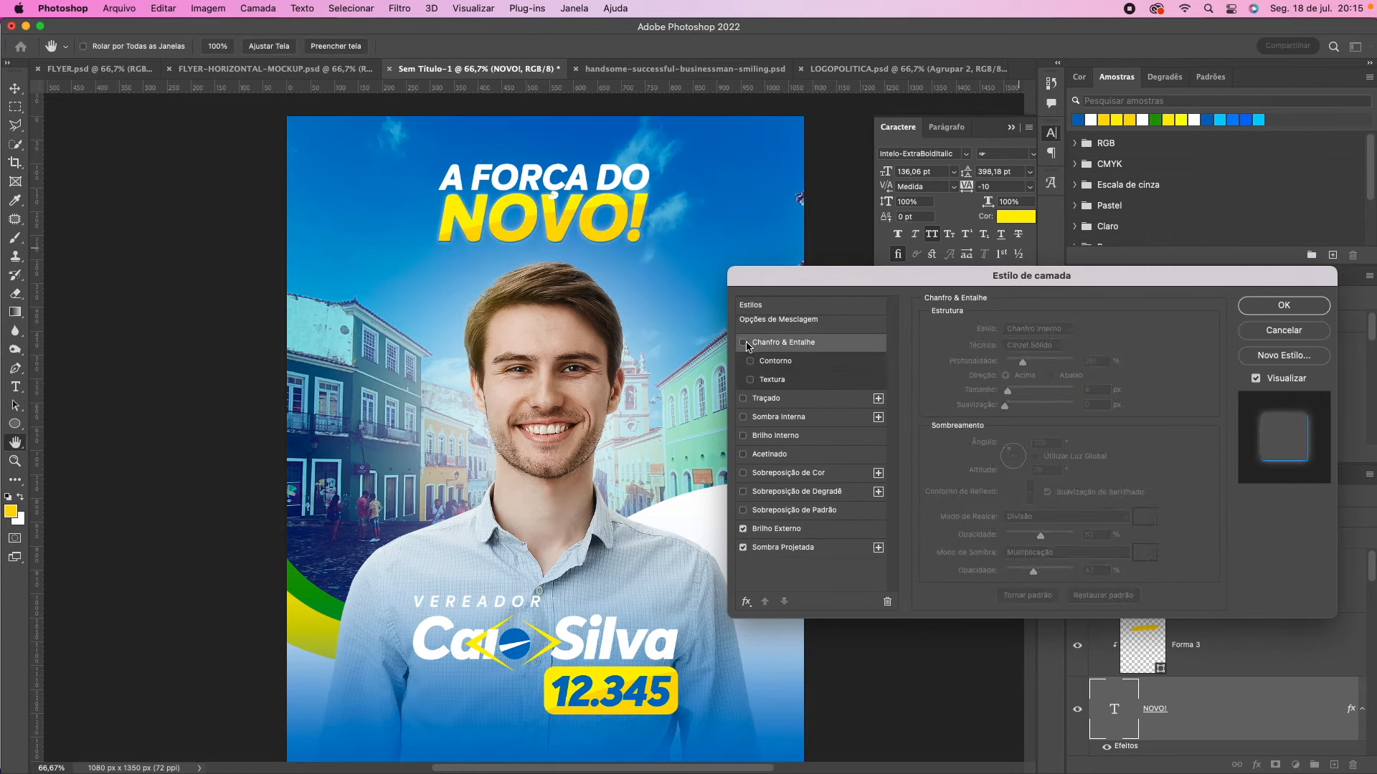
# Step: Turn off the drop shadow on NOVO! and apply the layer style with only the outer glow enabled
pyautogui.click(744, 549)
pyautogui.click(1269, 307)
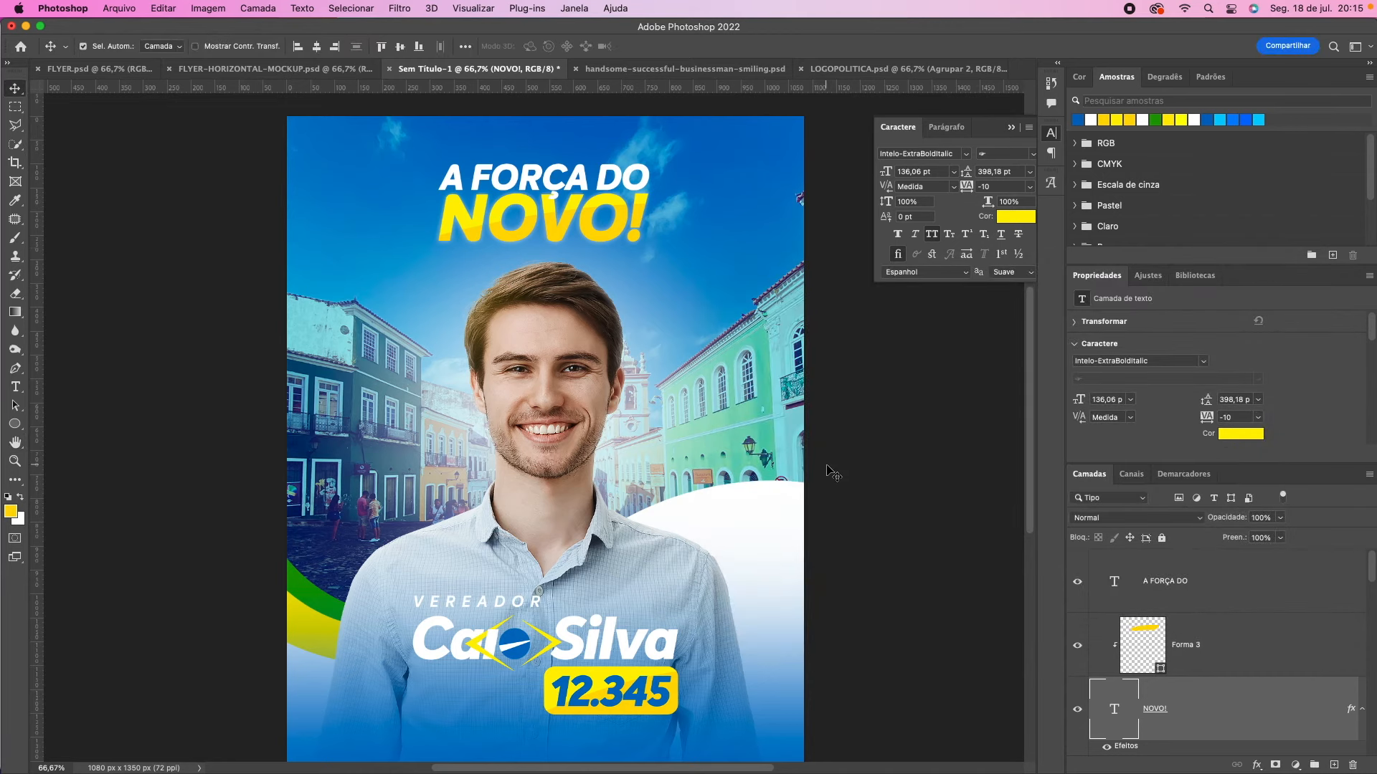
# Step: Add an Outer Glow layer style to the A FORÇA DO text layer
pyautogui.scroll(-2, 831, 472)
pyautogui.click(1284, 594)
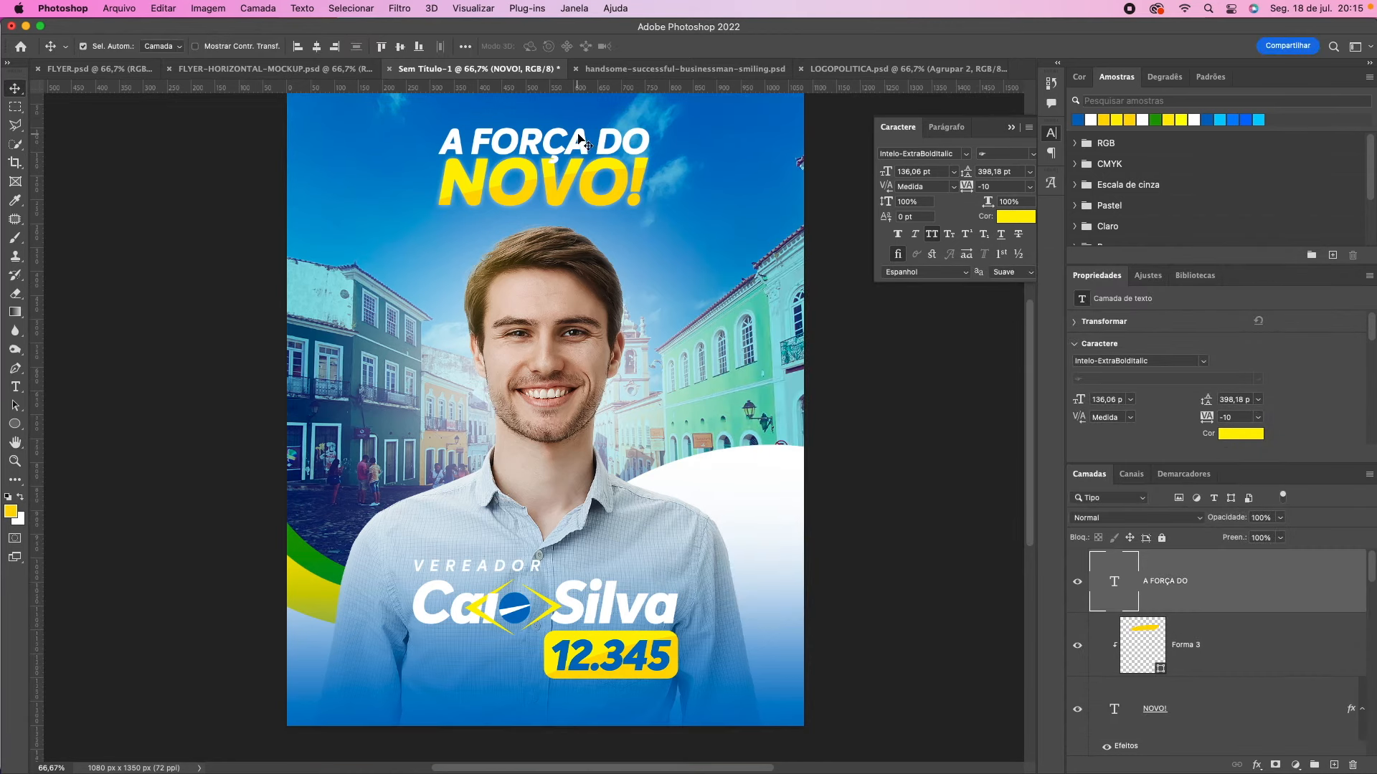
pyautogui.doubleClick(1285, 593)
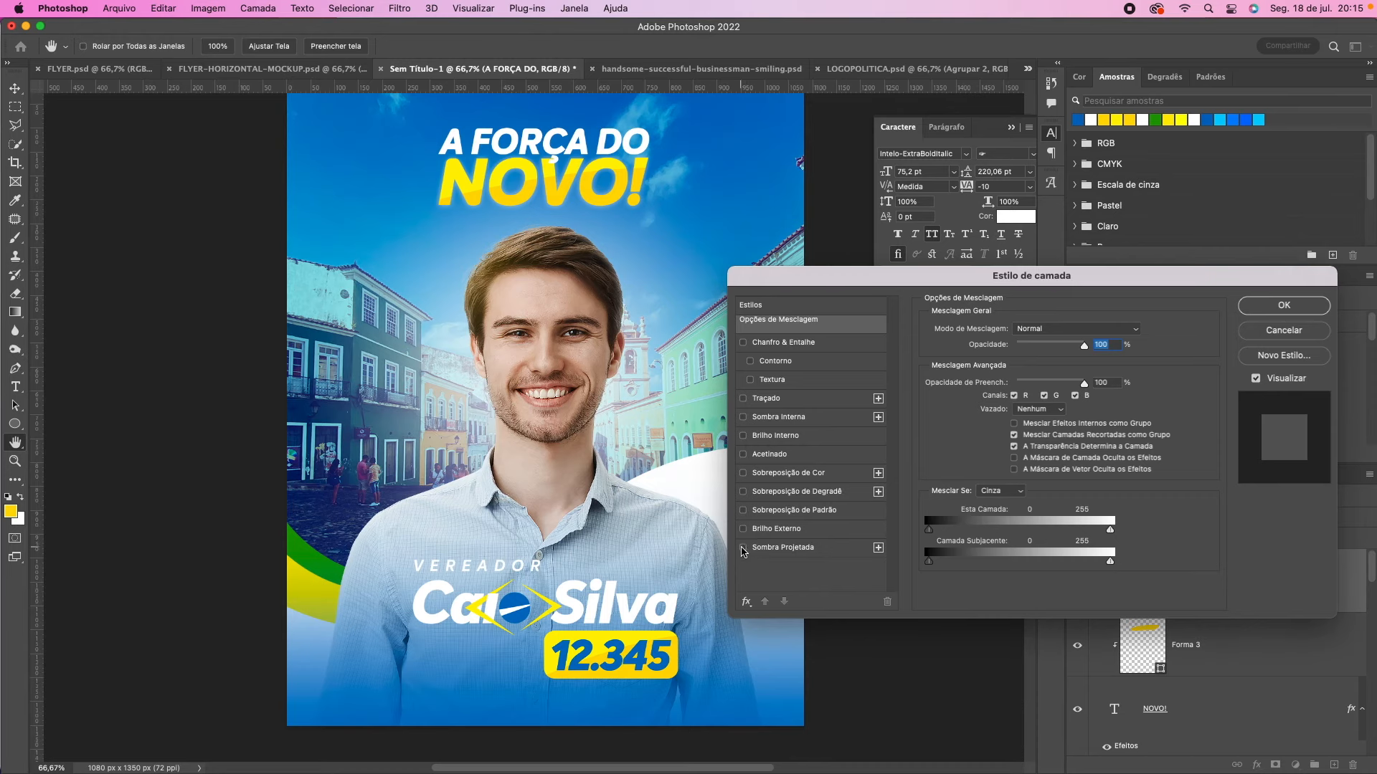
pyautogui.click(743, 534)
pyautogui.click(1284, 306)
pyautogui.scroll(2, 701, 337)
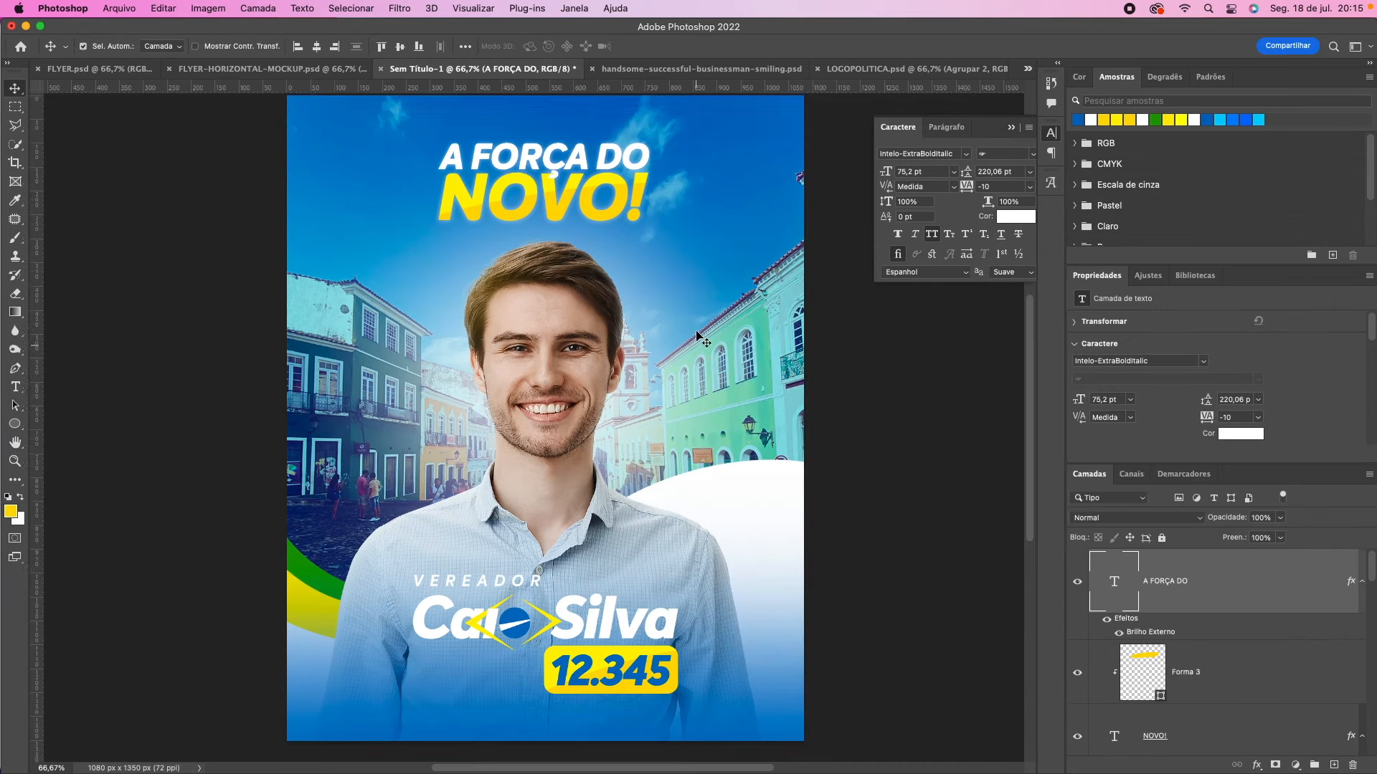
pyautogui.scroll(-1, 701, 337)
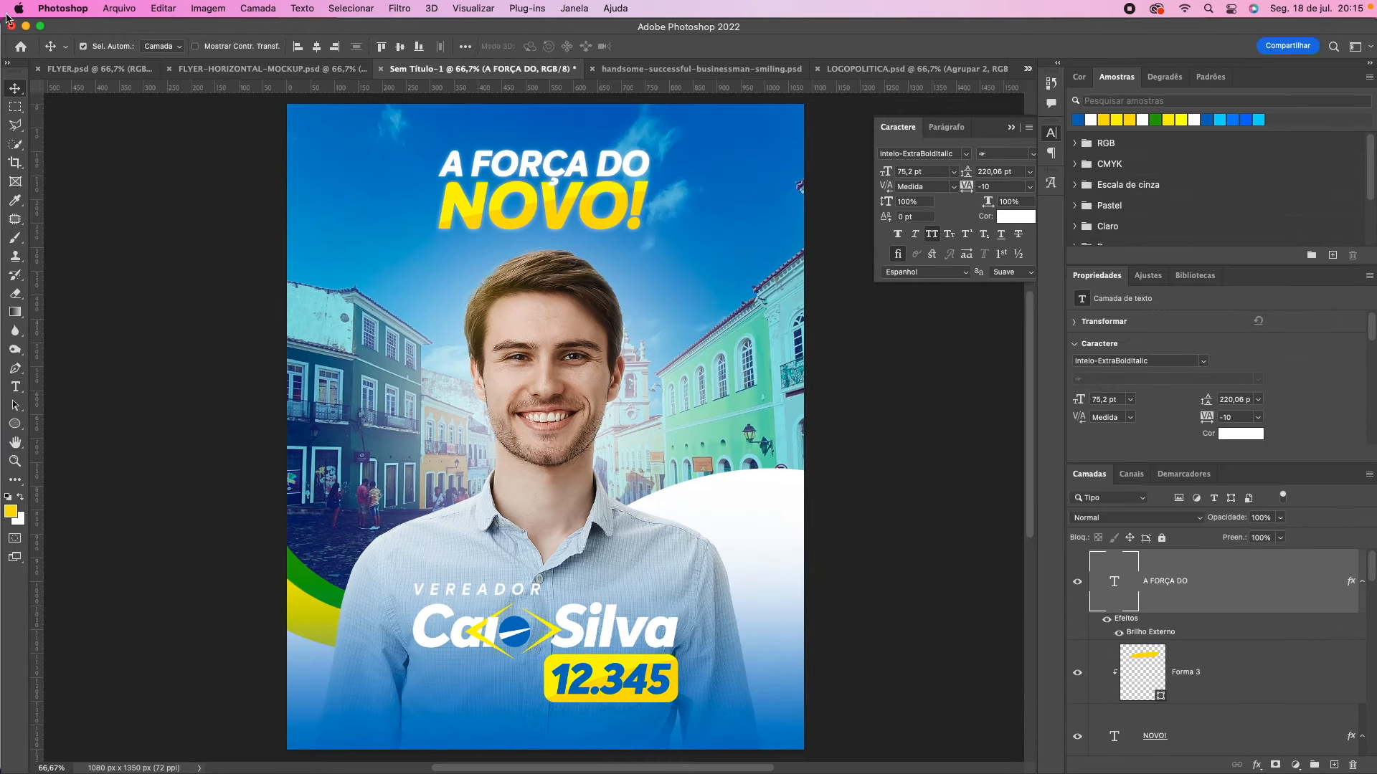
# Step: Check the FLYER.psd reference, then scale the celso-hashimoto street photo proportionally to about 49.4% and move it slightly down
pyautogui.click(77, 69)
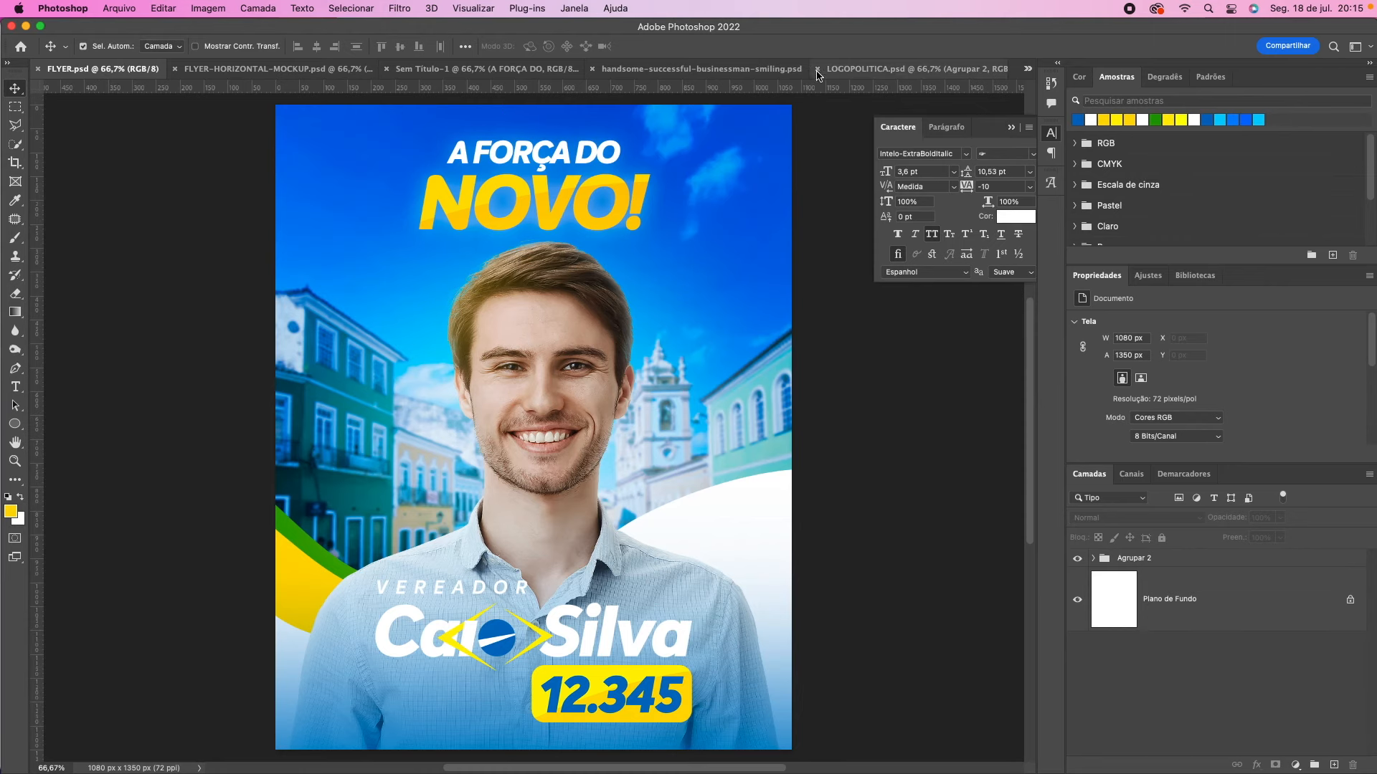
pyautogui.click(473, 69)
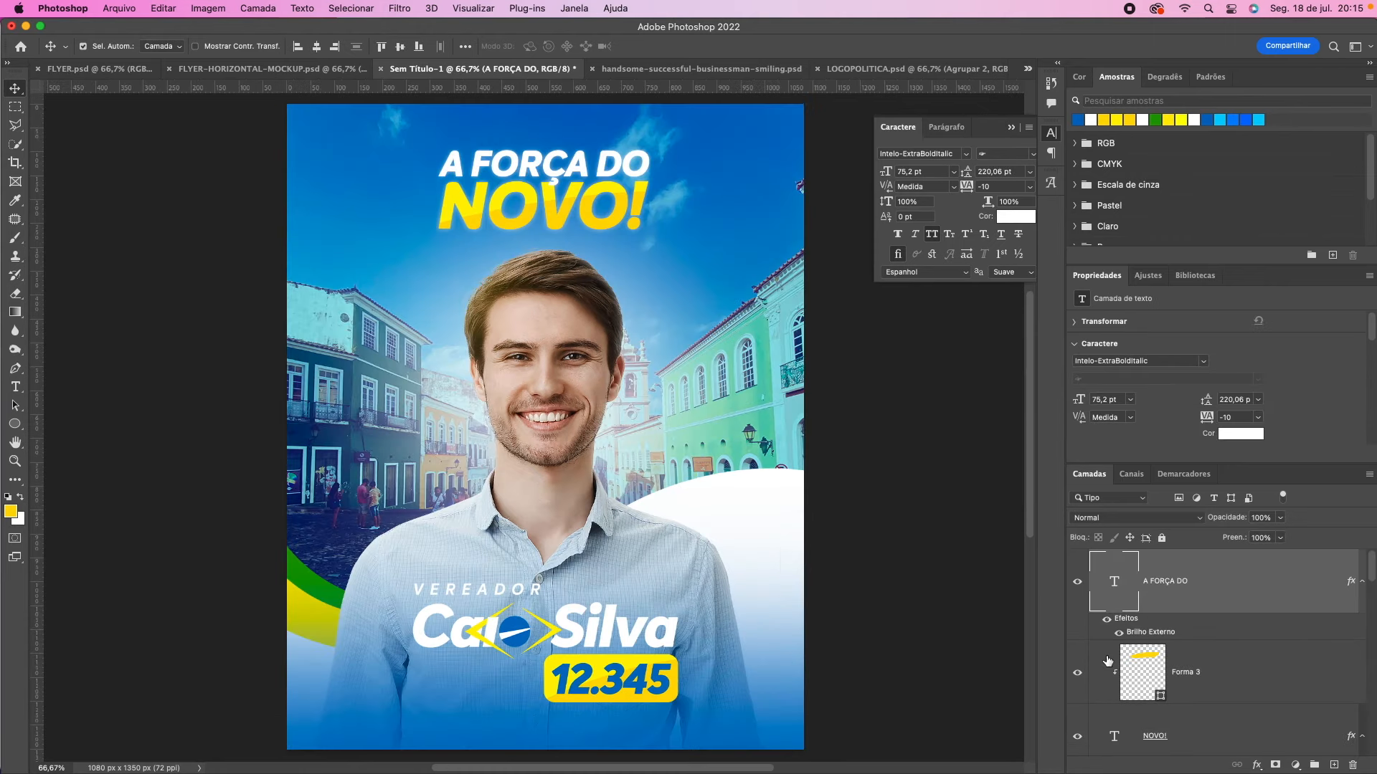
pyautogui.scroll(-5, 1219, 720)
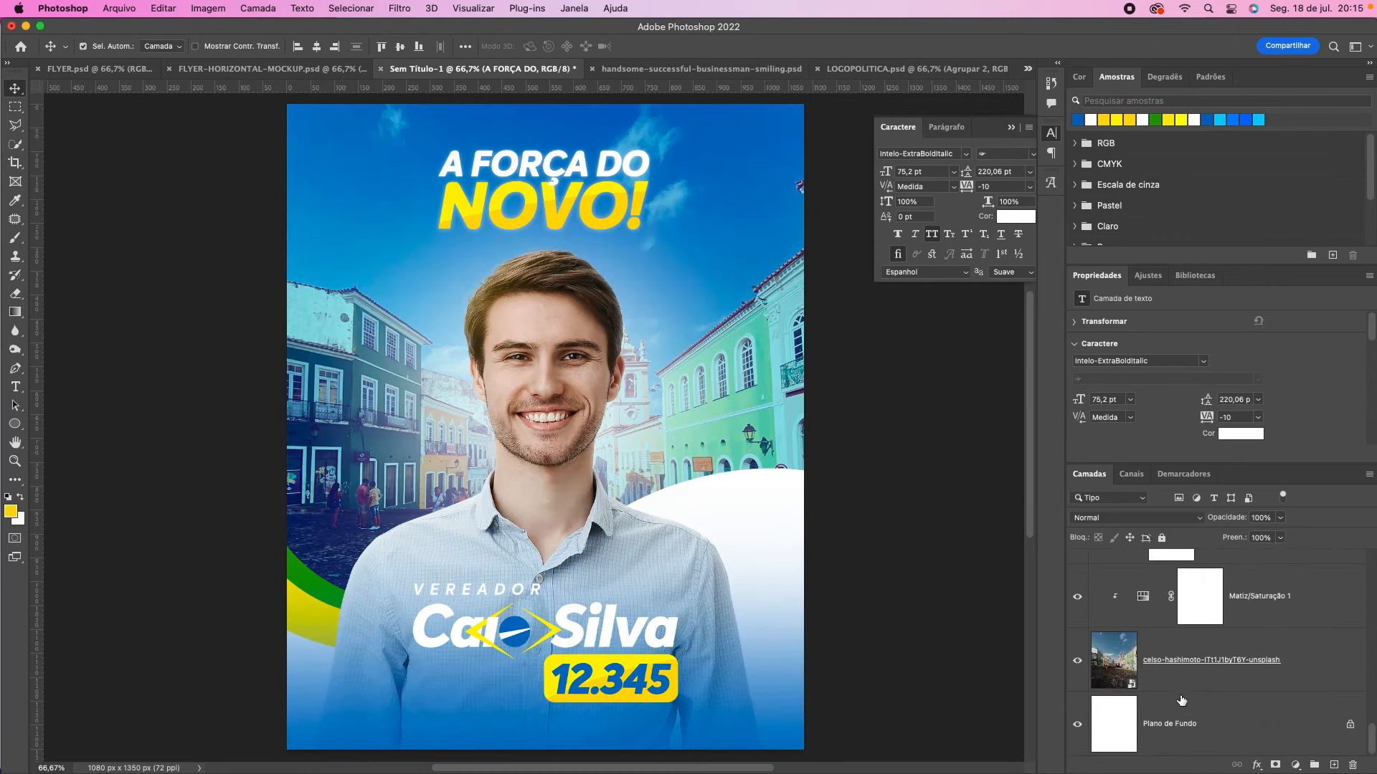
pyautogui.click(1183, 674)
pyautogui.press('super+minus')
pyautogui.press('super+plus')
pyautogui.press('super+minus')
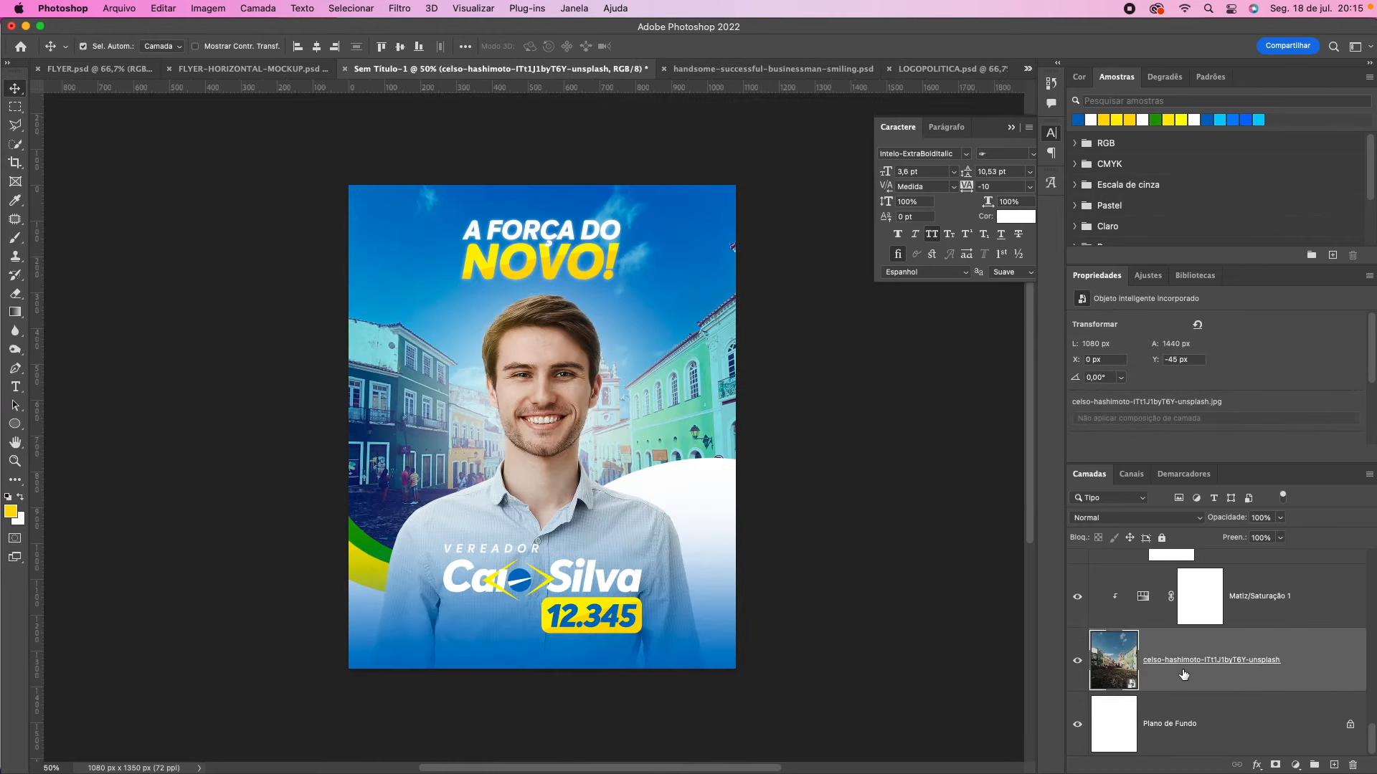
pyautogui.press('super+t')
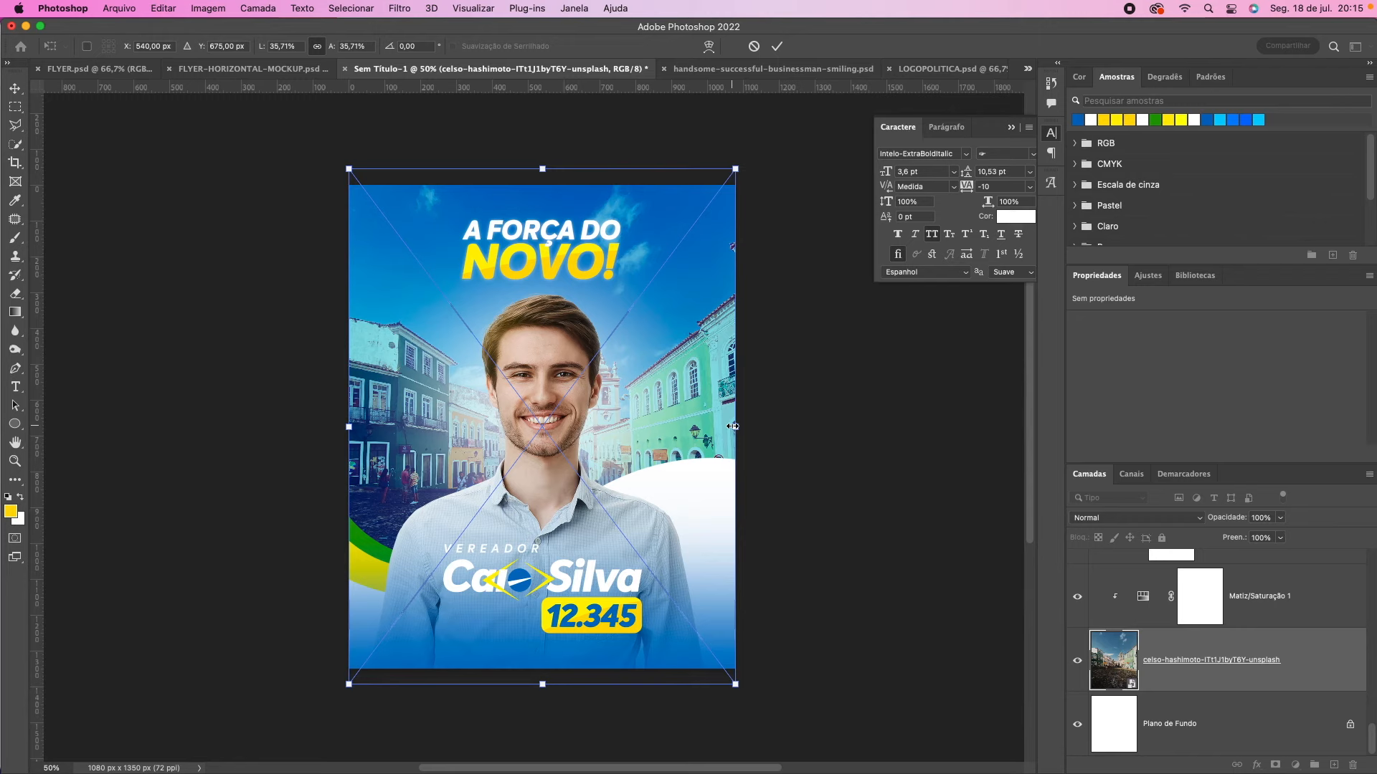
pyautogui.moveTo(735, 427); pyautogui.dragTo(809, 430)
pyautogui.moveTo(678, 382); pyautogui.dragTo(688, 409)
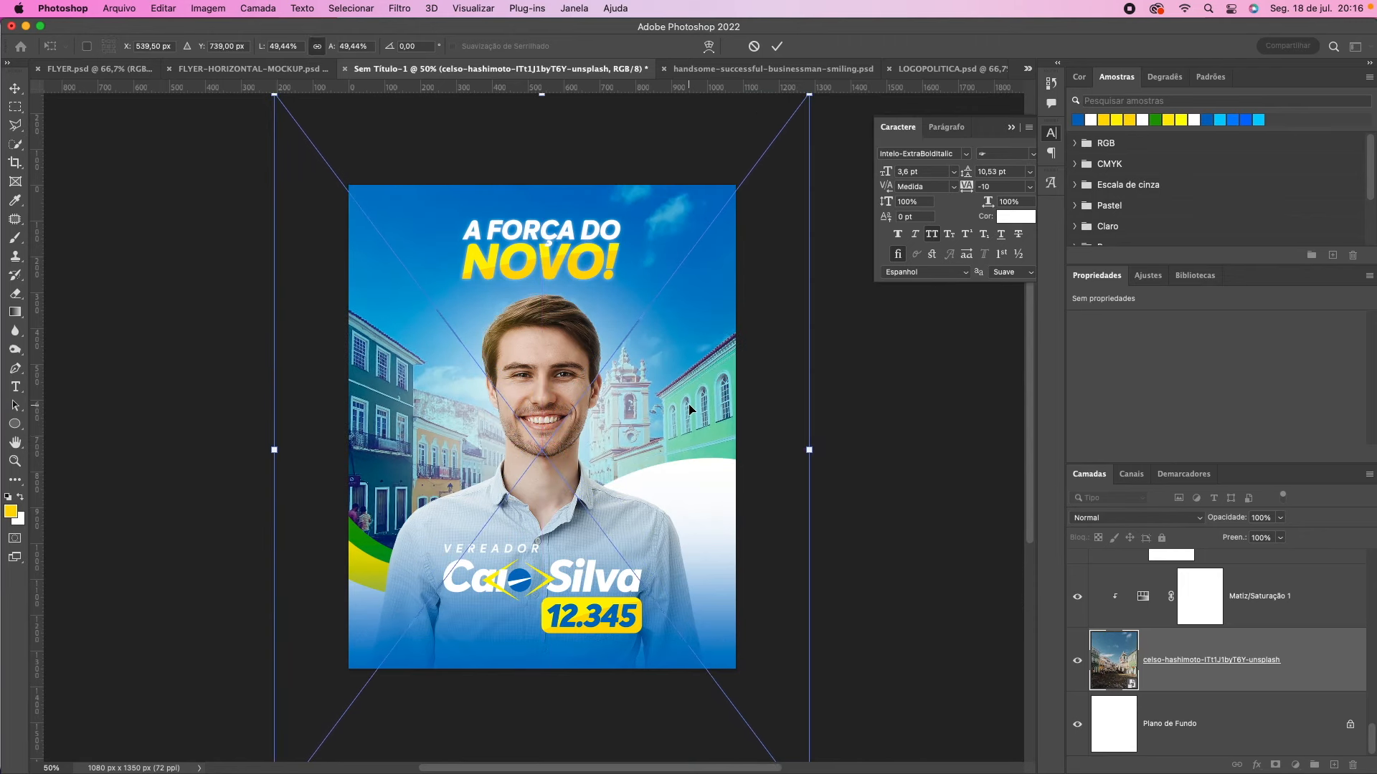
pyautogui.press('Return')
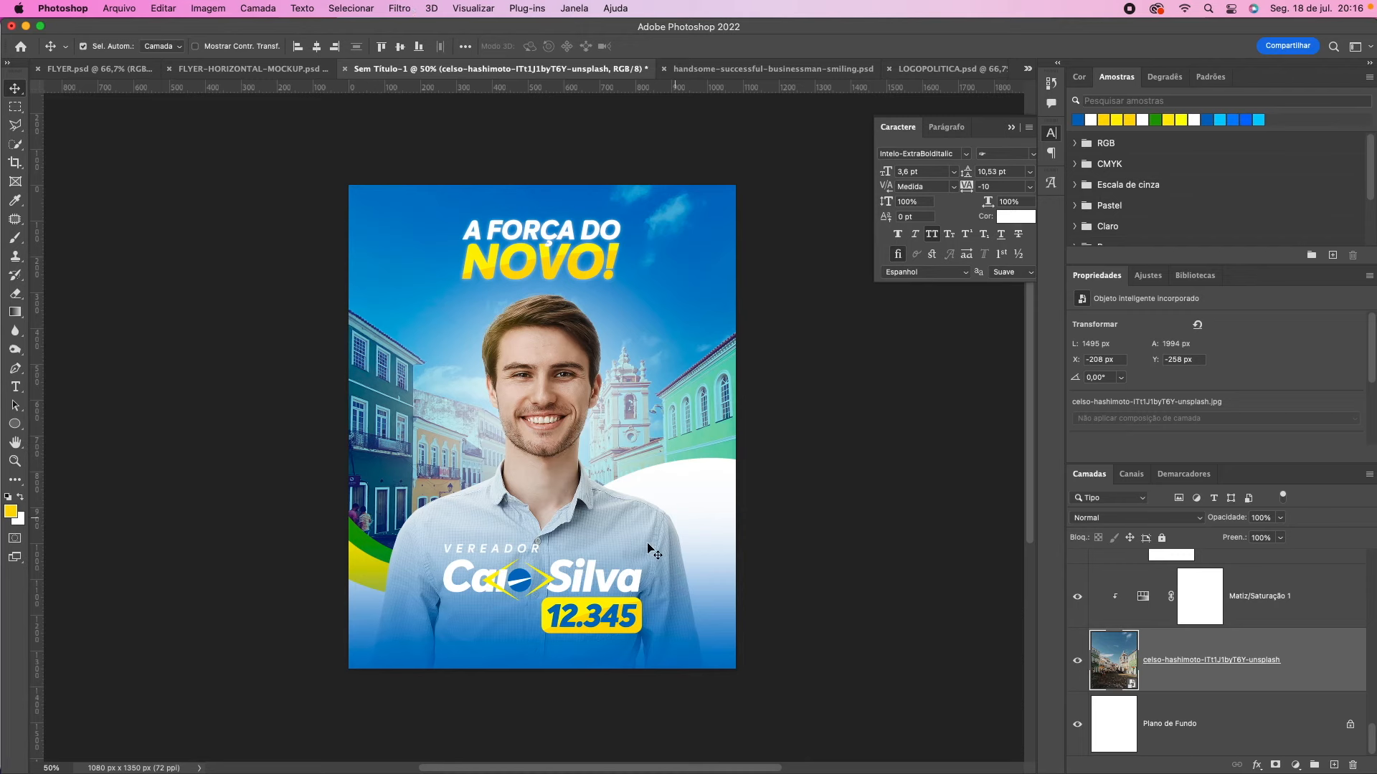
# Step: Enlarge the LOGOTIPO layer to about 662 × 297 px, keeping it over the candidate's chest
pyautogui.click(611, 608)
pyautogui.press('super+t')
pyautogui.moveTo(641, 589)
pyautogui.mouseDown()
pyautogui.moveTo(689, 570)
pyautogui.moveTo(660, 595)
pyautogui.moveTo(639, 579)
pyautogui.mouseUp()
pyautogui.press('Return')
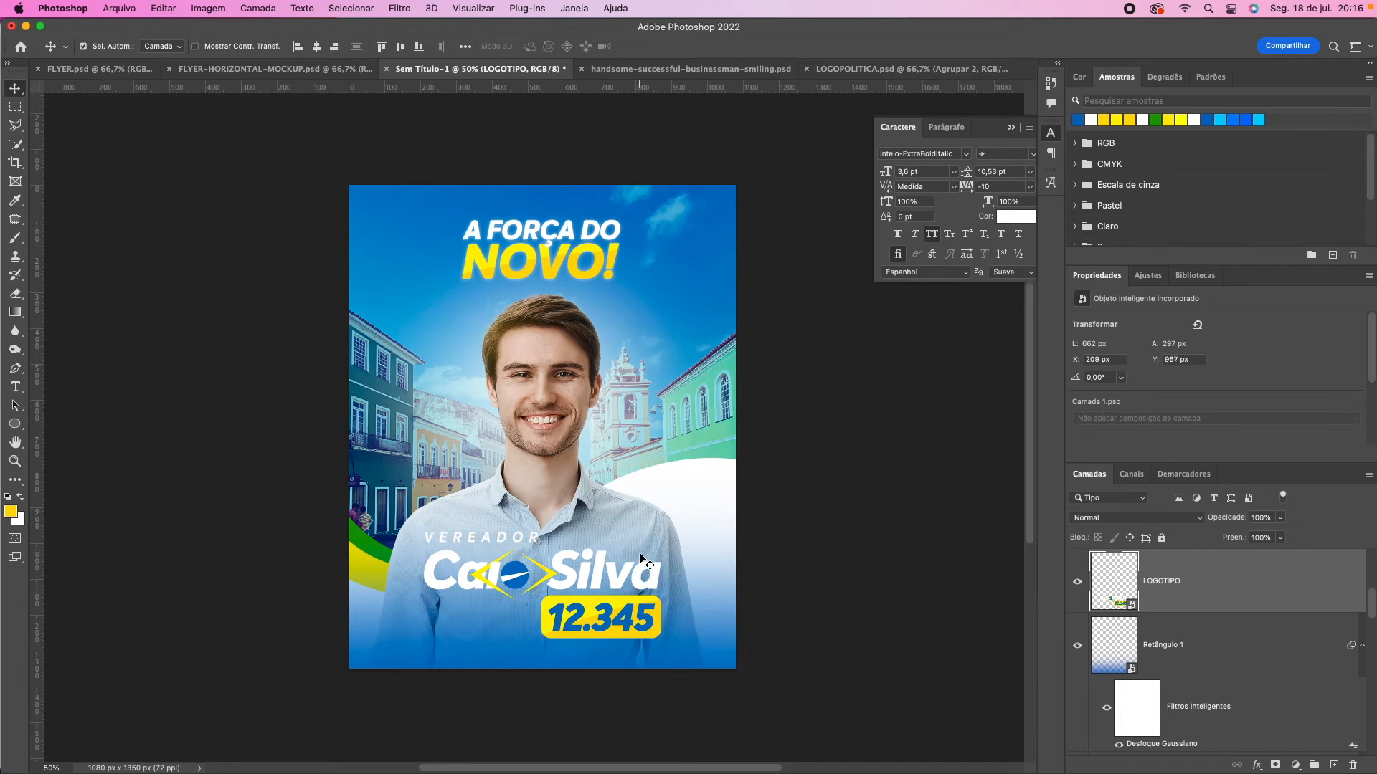
# Step: Apply a Gaussian Blur with a radius of about 1.3 px to the celso-hashimoto street photo and preview the flyer
pyautogui.scroll(-1, 1287, 659)
pyautogui.scroll(-4, 1288, 658)
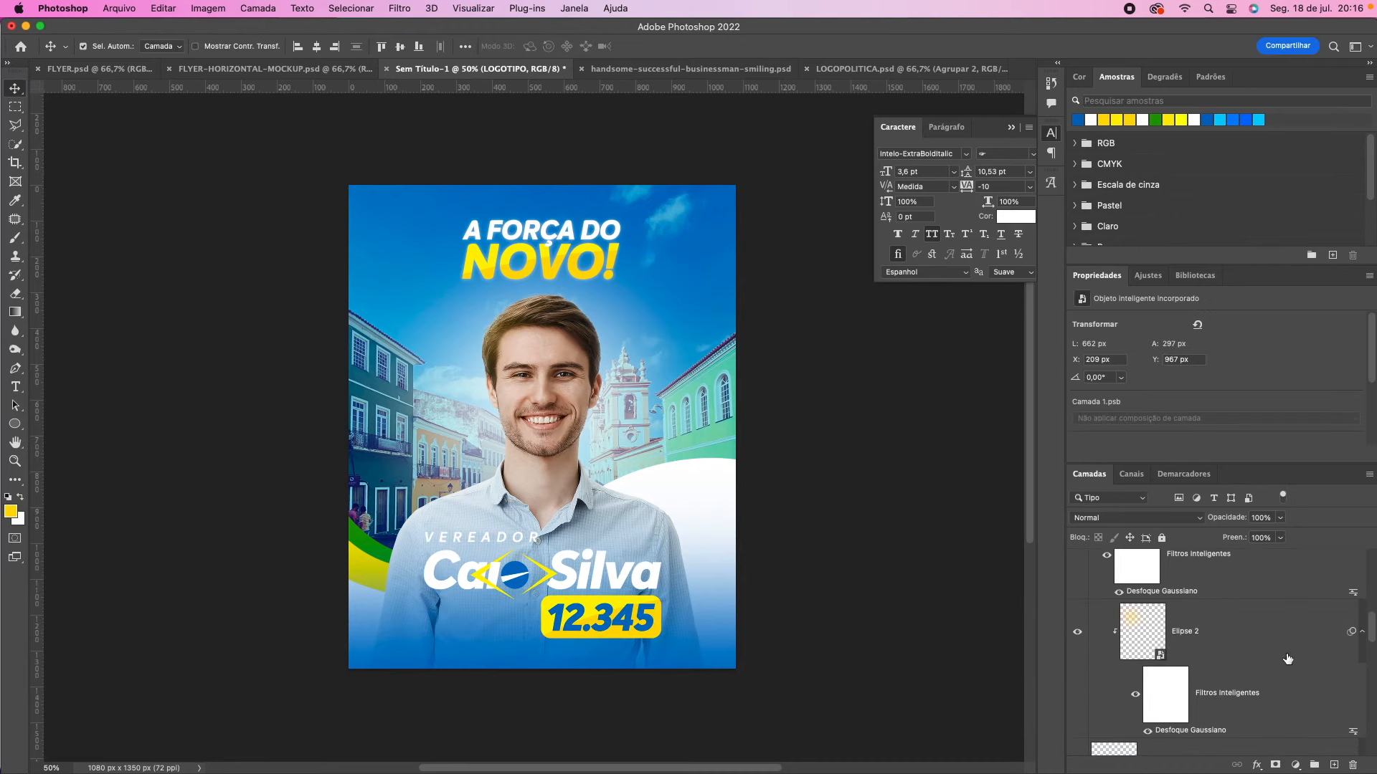
pyautogui.scroll(-7, 1288, 658)
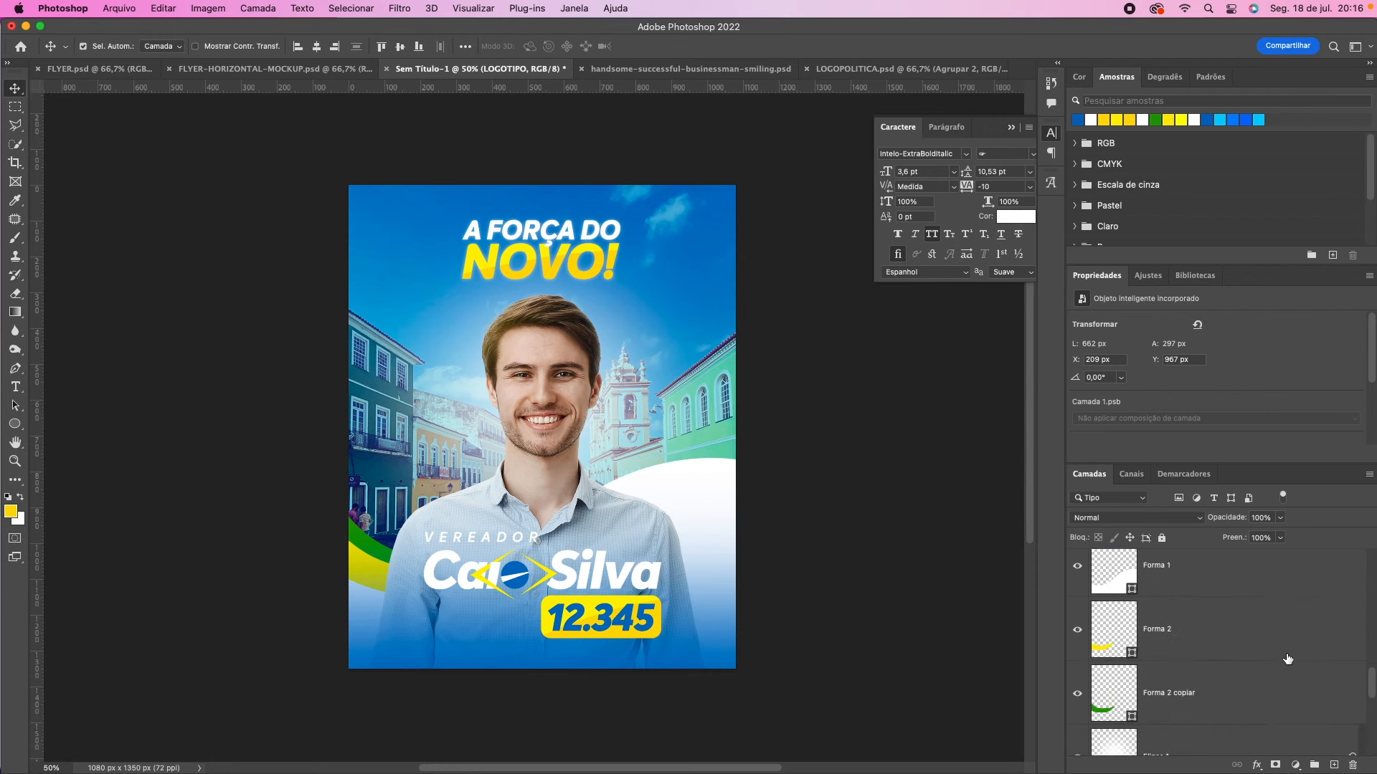
pyautogui.scroll(-5, 1287, 659)
pyautogui.click(1267, 654)
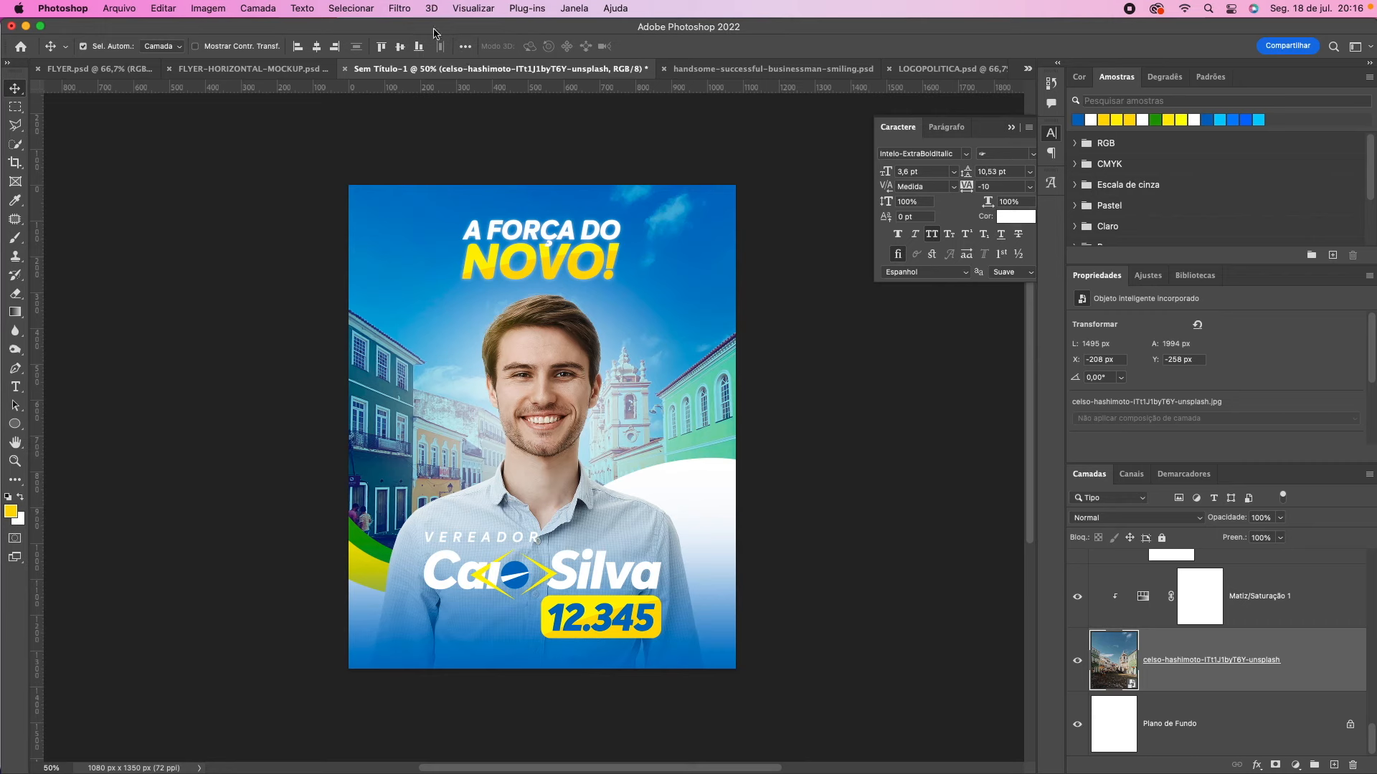
pyautogui.click(405, 7)
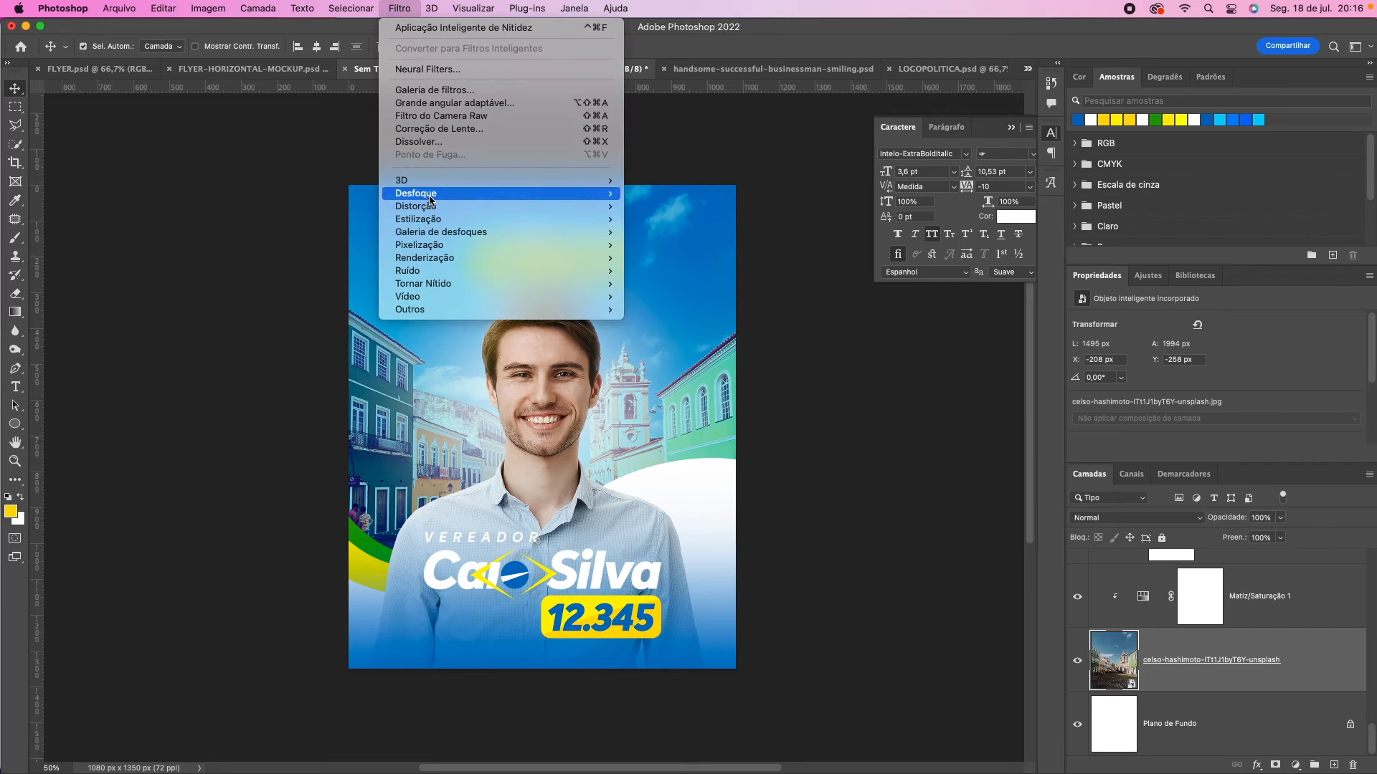
pyautogui.moveTo(573, 194)
pyautogui.click(687, 270)
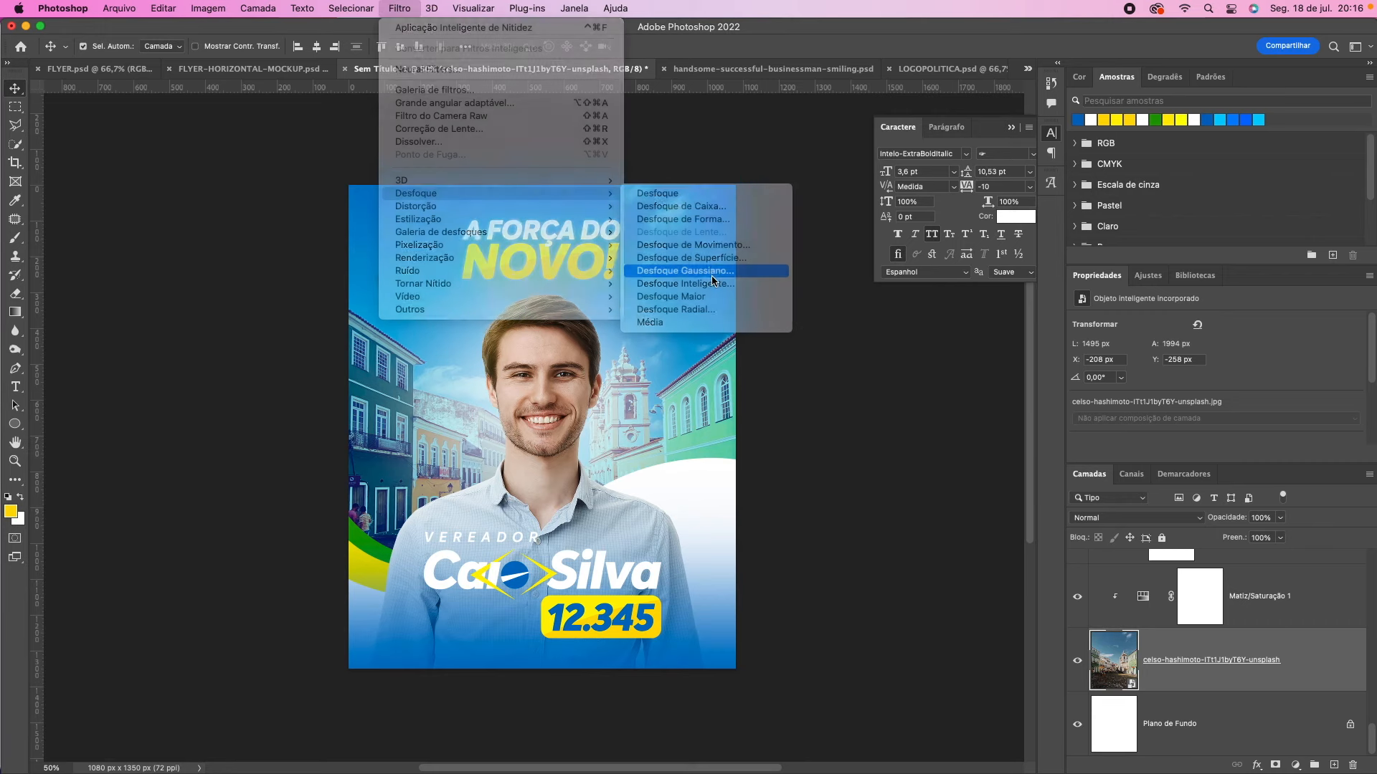
pyautogui.moveTo(1109, 388); pyautogui.dragTo(1031, 387)
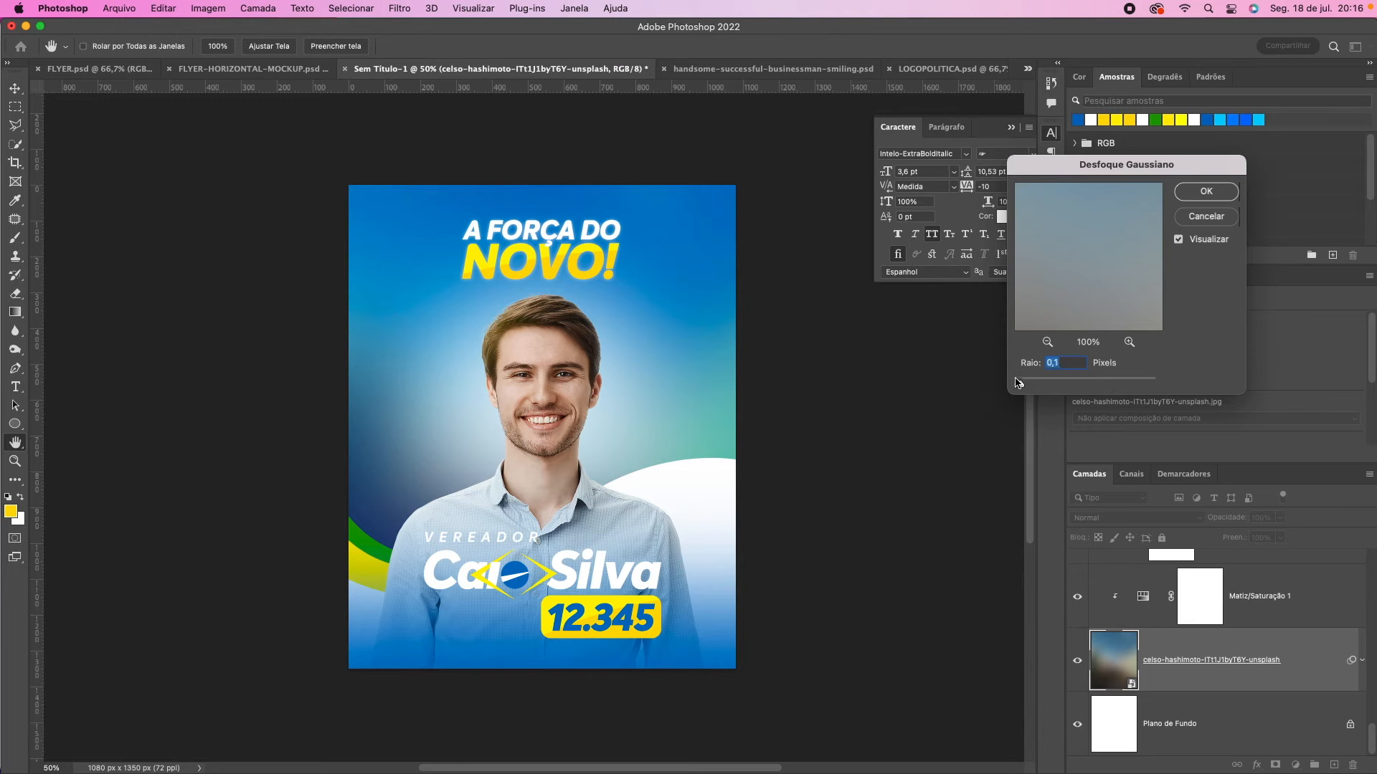
pyautogui.press('super+plus')
pyautogui.press('super+plus')
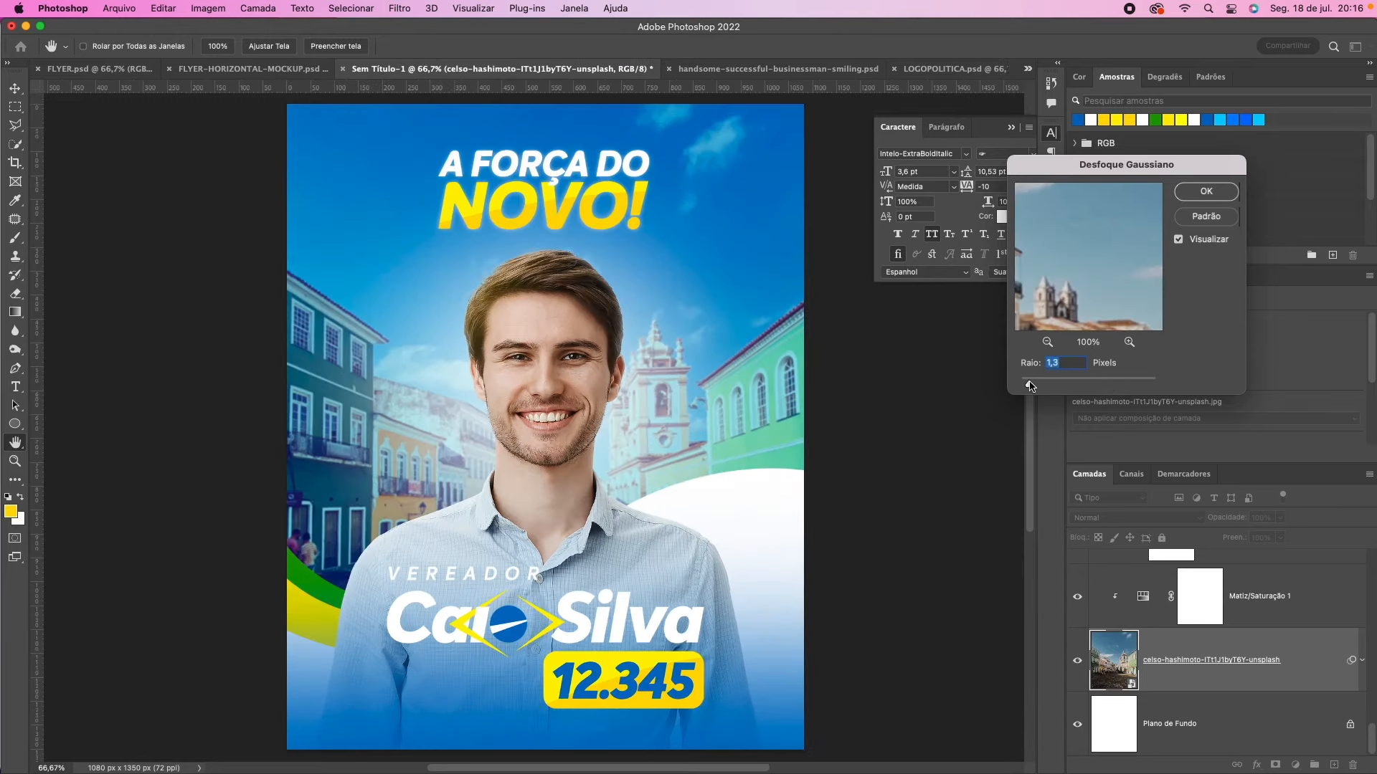
pyautogui.press('super+minus')
pyautogui.click(1203, 198)
pyautogui.press('Tab')
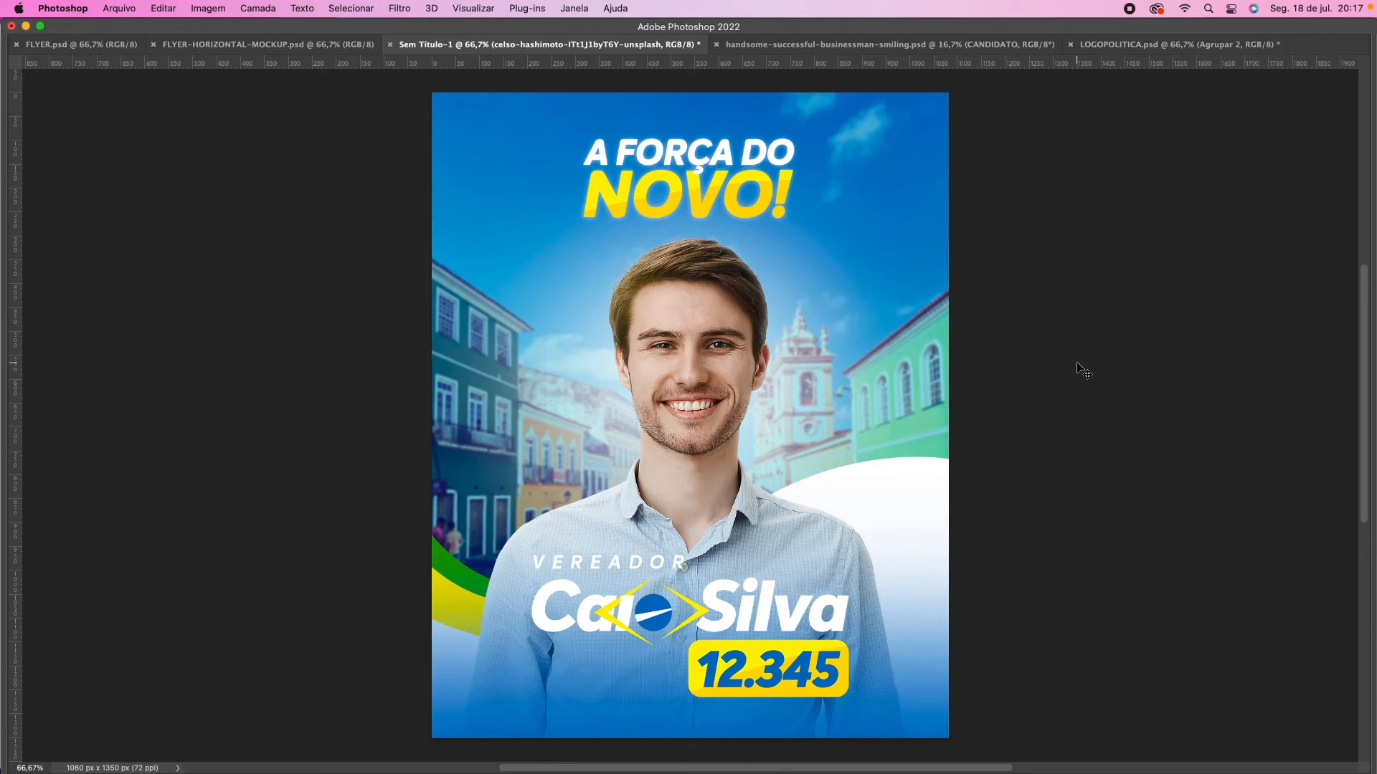
pyautogui.press('Tab')
# Step: Try a red fill on the Forma 1 wave shape and undo it
pyautogui.click(1114, 579)
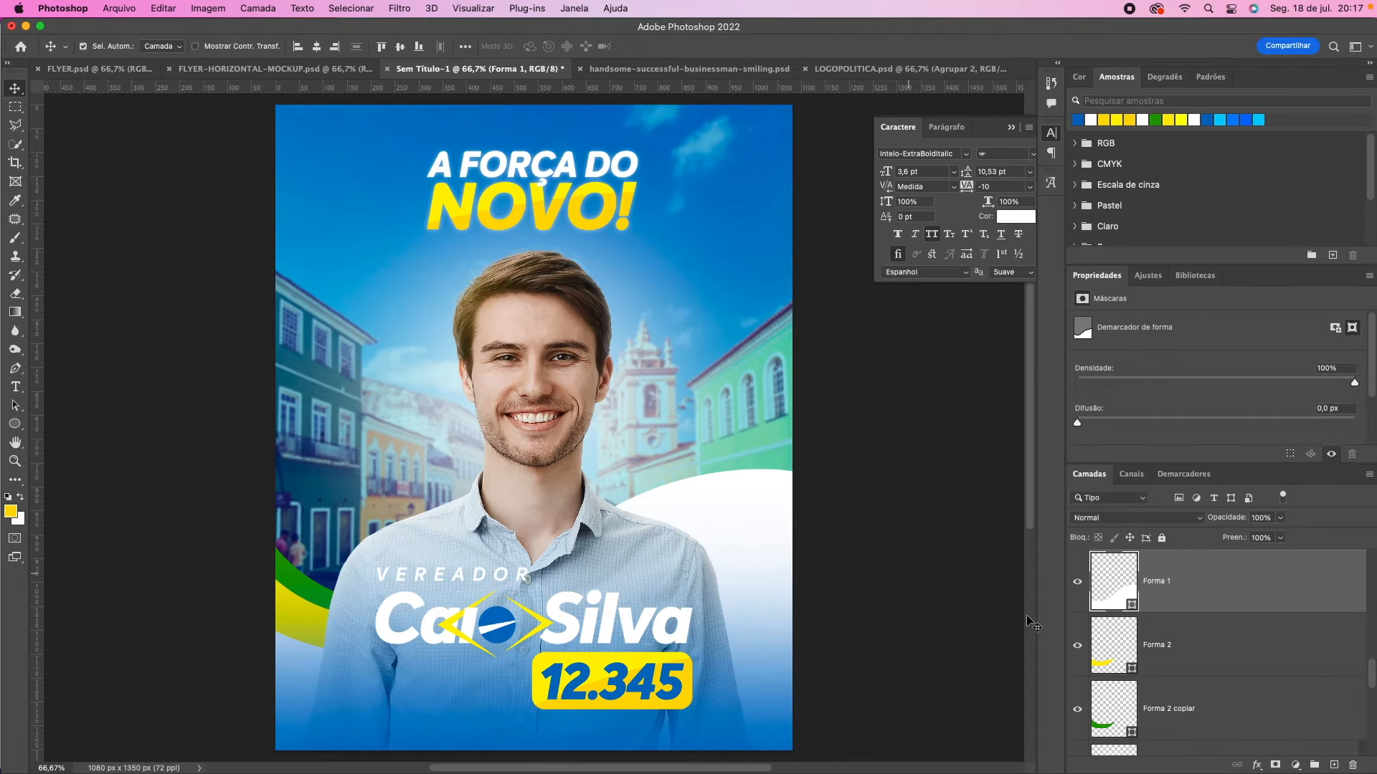
pyautogui.doubleClick(1119, 590)
pyautogui.moveTo(865, 295); pyautogui.dragTo(891, 248)
pyautogui.click(1062, 241)
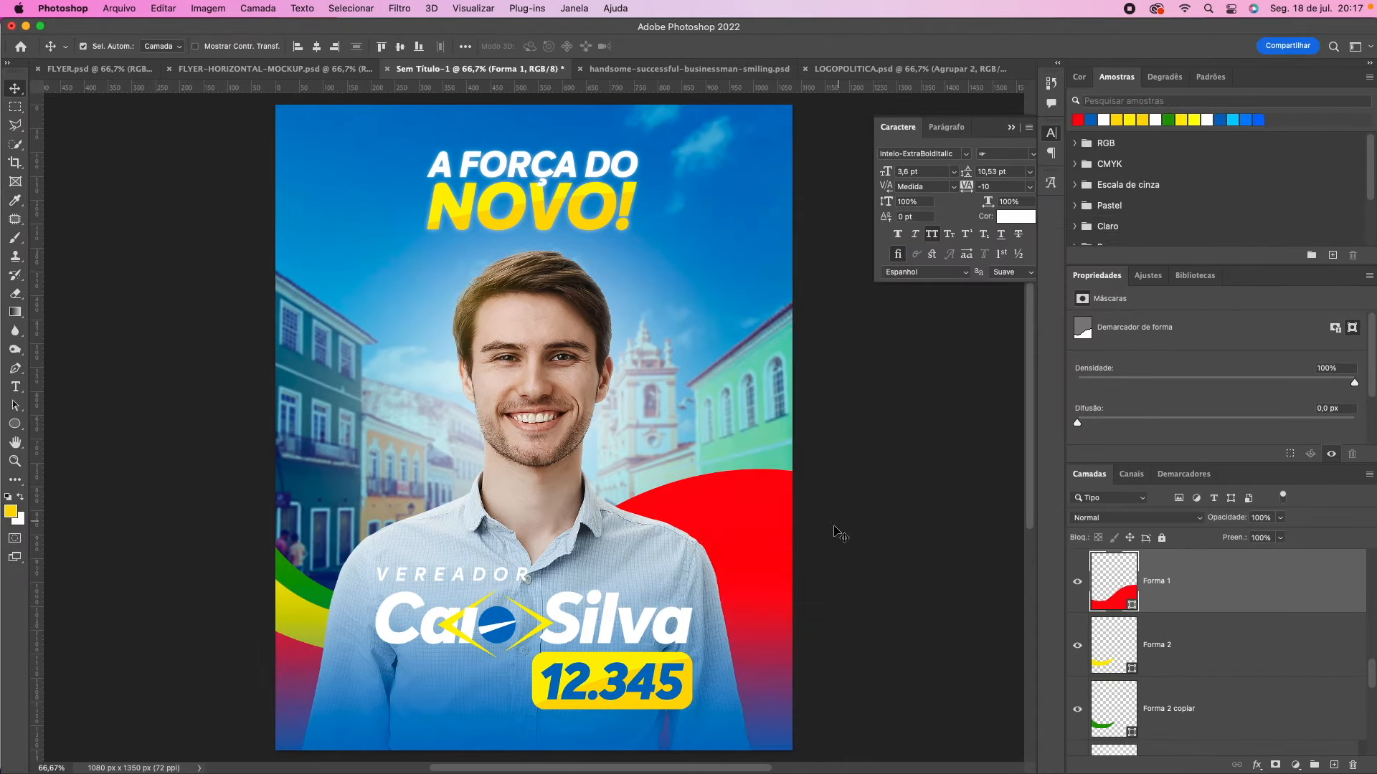
pyautogui.hotkey('ctrl', 'z')
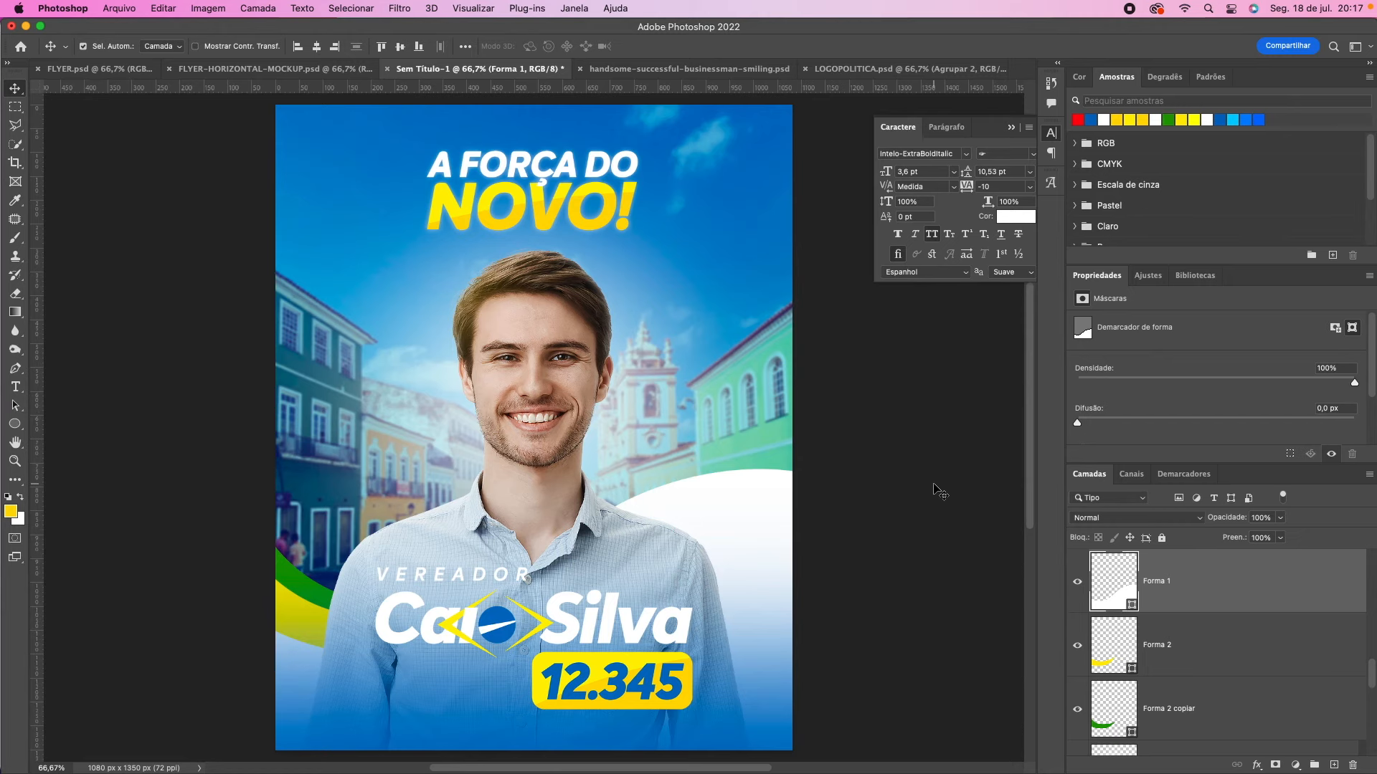
# Step: Delete the waving flag from FLYER-HORIZONTAL-MOCKUP.psd and preview the canvas with the interface hidden
pyautogui.click(286, 68)
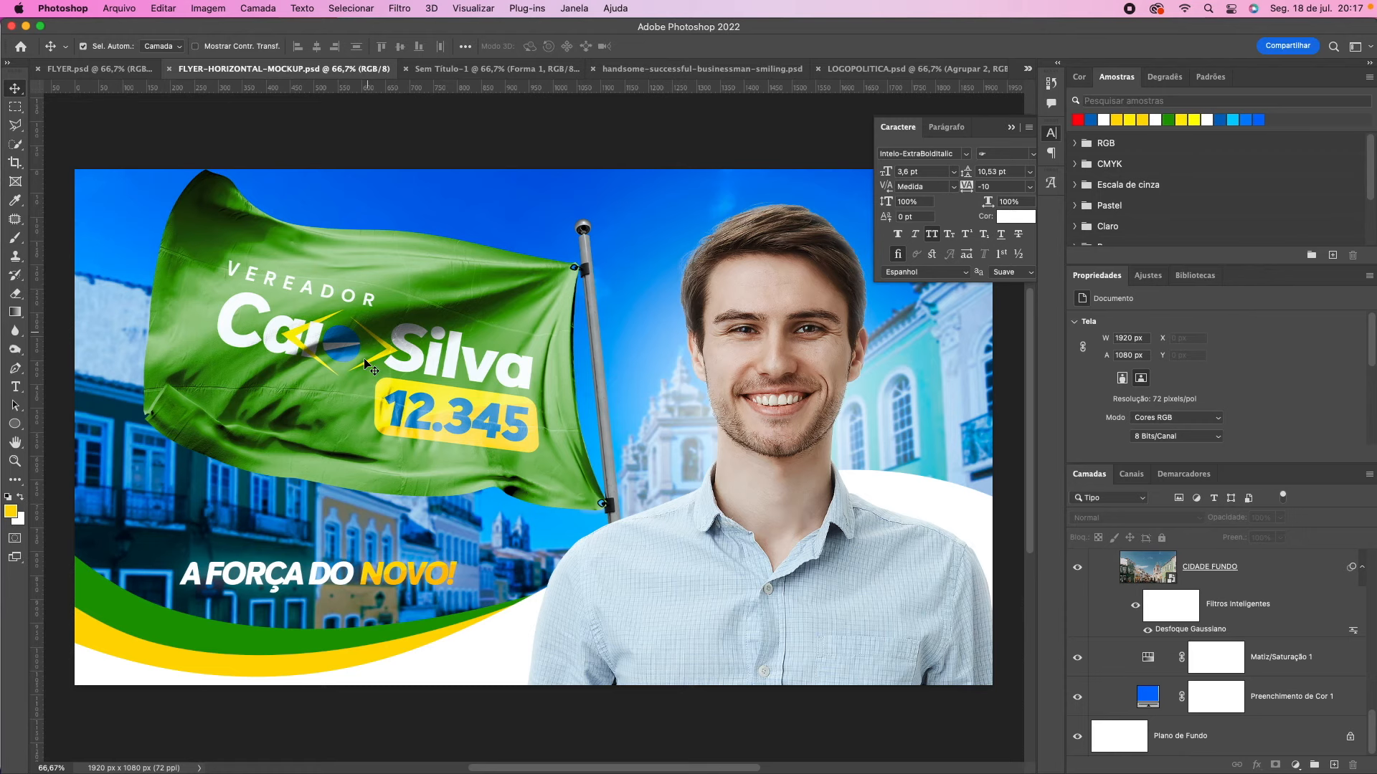
pyautogui.click(542, 324)
pyautogui.moveTo(1221, 574); pyautogui.dragTo(1352, 765)
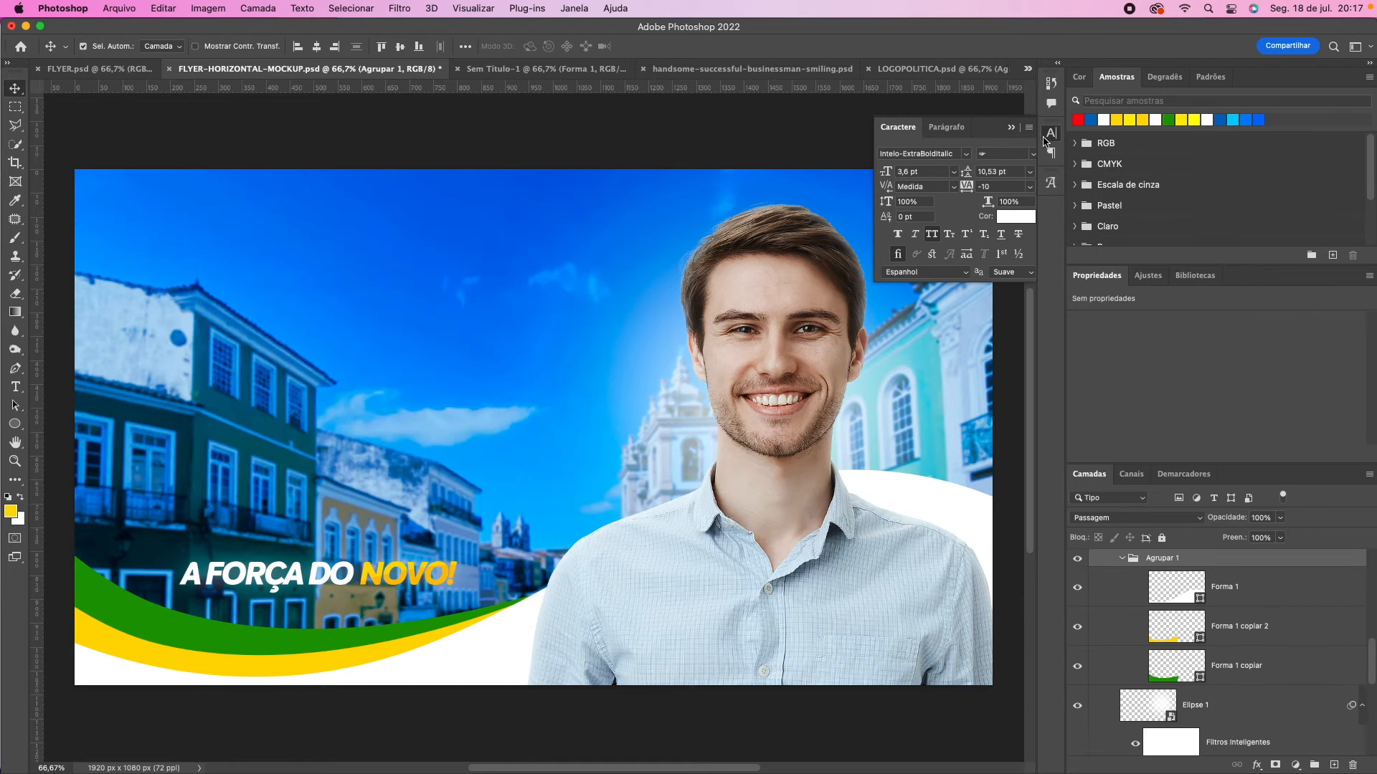
pyautogui.click(1047, 136)
pyautogui.press('Tab')
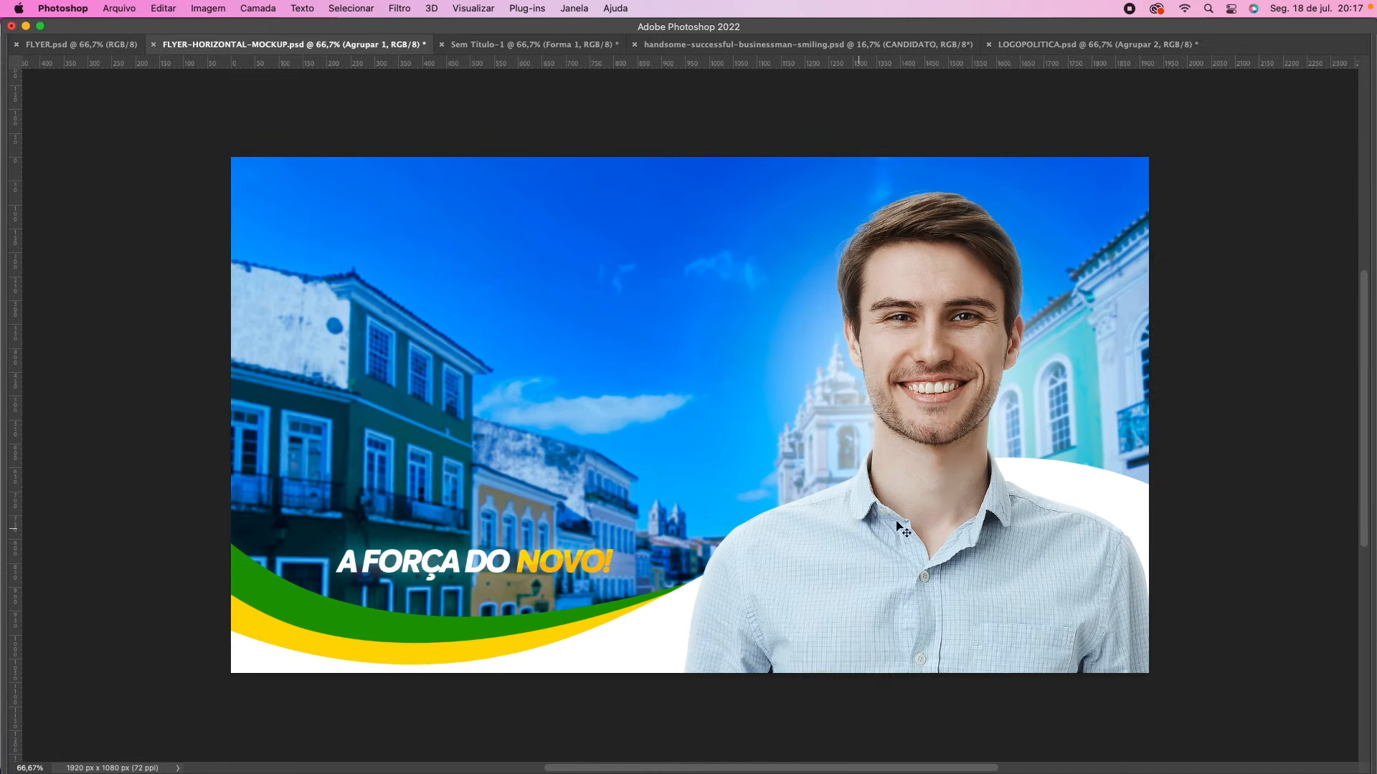
pyautogui.press('Tab')
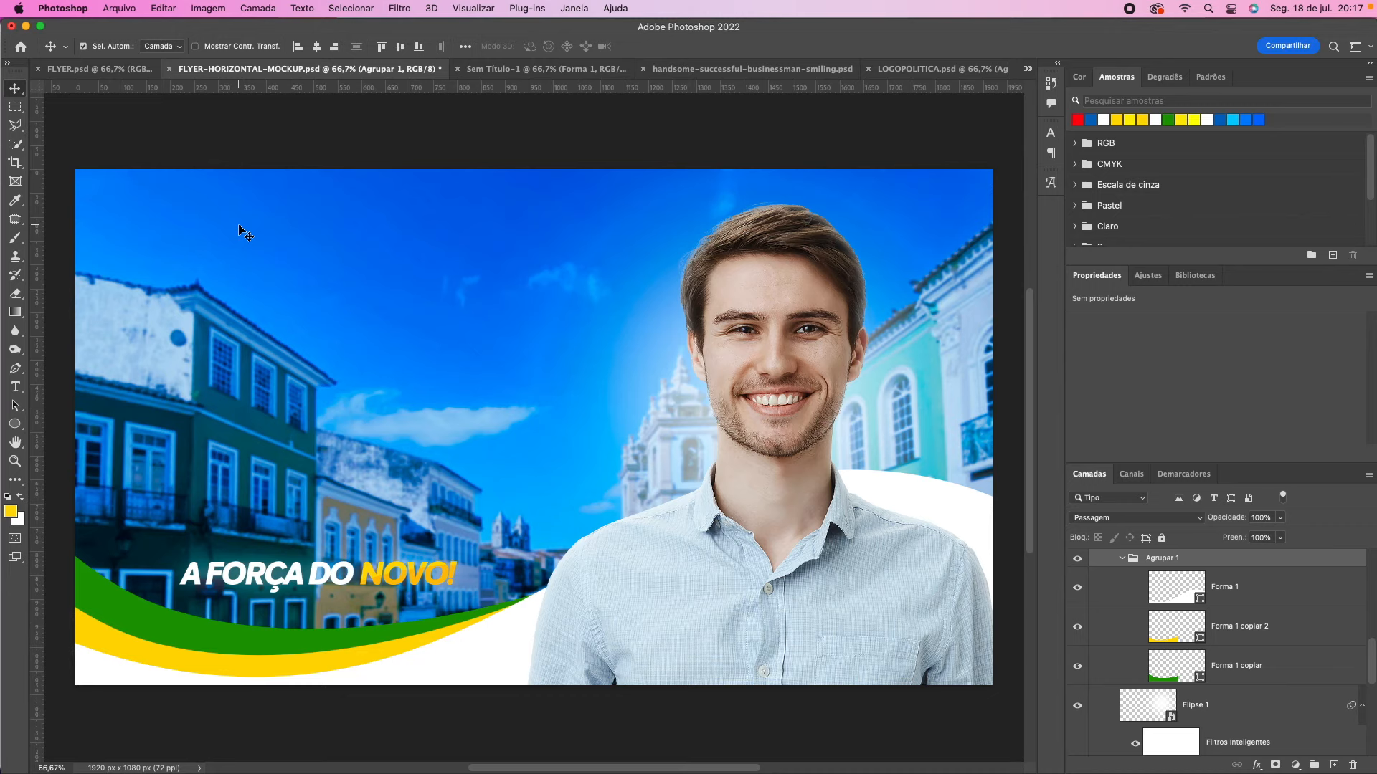
# Step: Open Cópia de shot06.psd from the FLYER POLITICA folder, leaving it without colour management
pyautogui.click(27, 27)
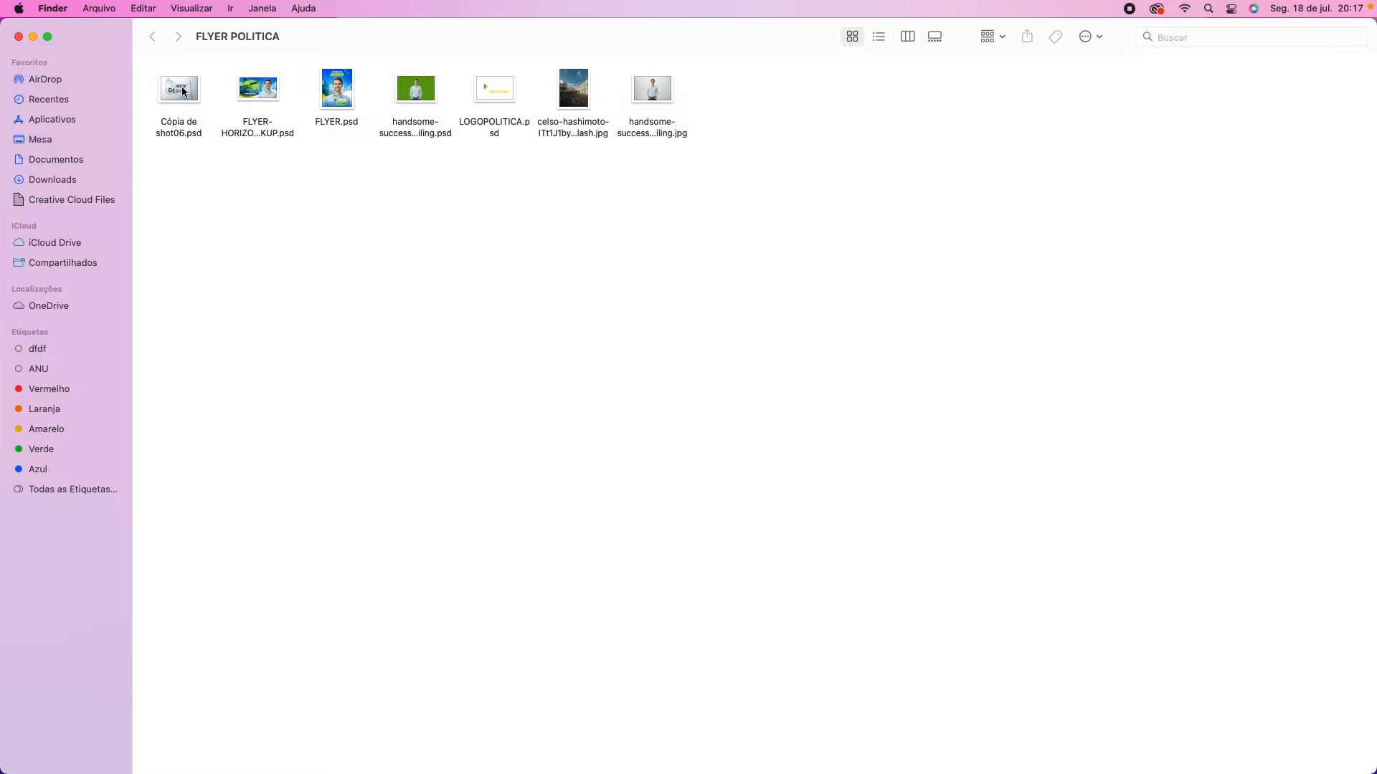
pyautogui.click(183, 91)
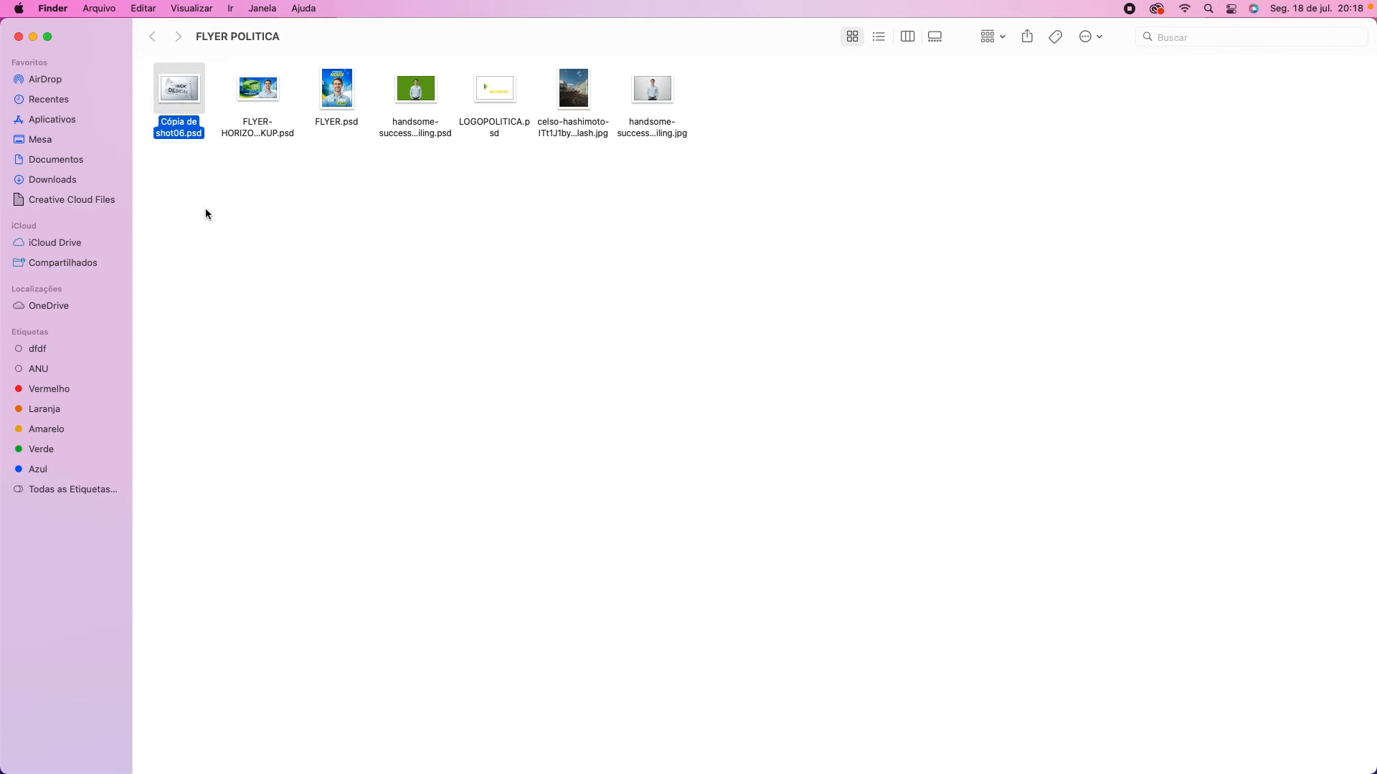
pyautogui.click(180, 186)
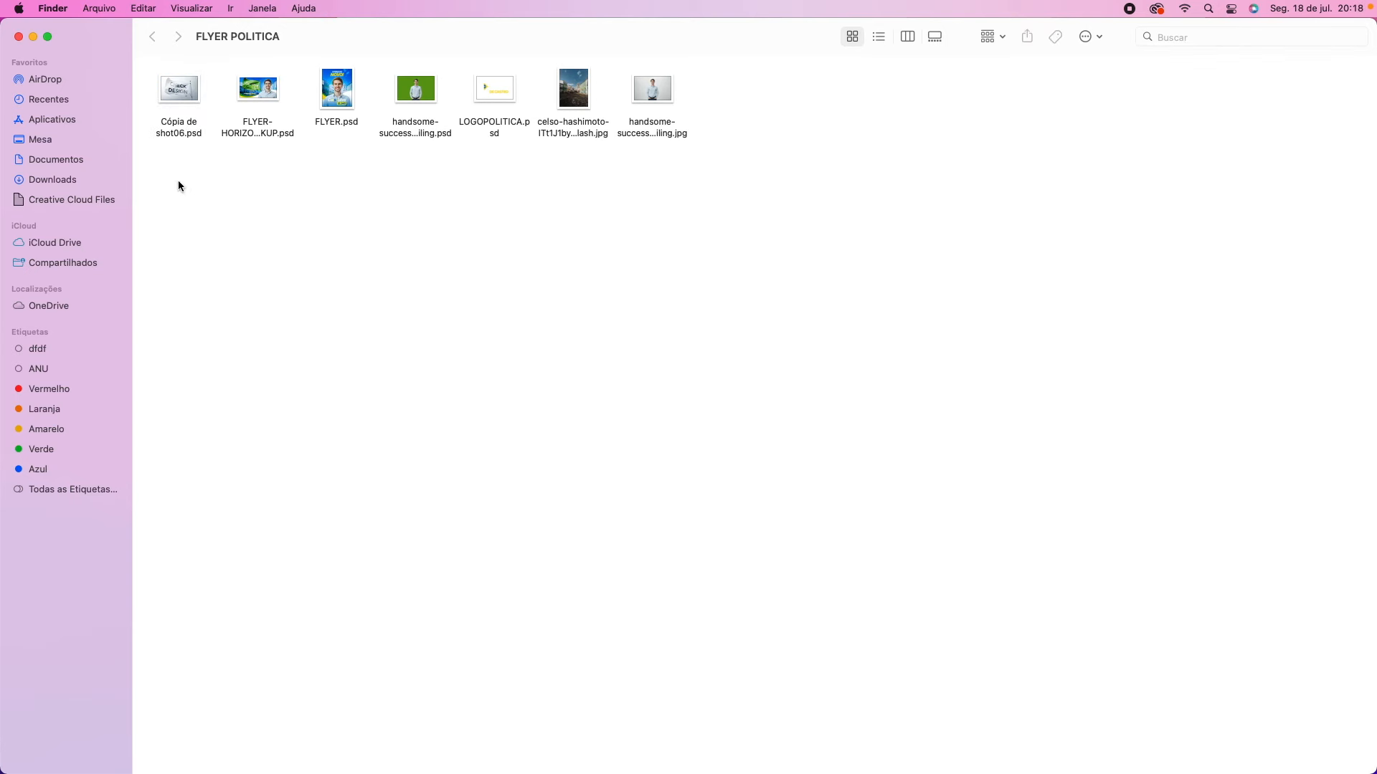
pyautogui.click(179, 134)
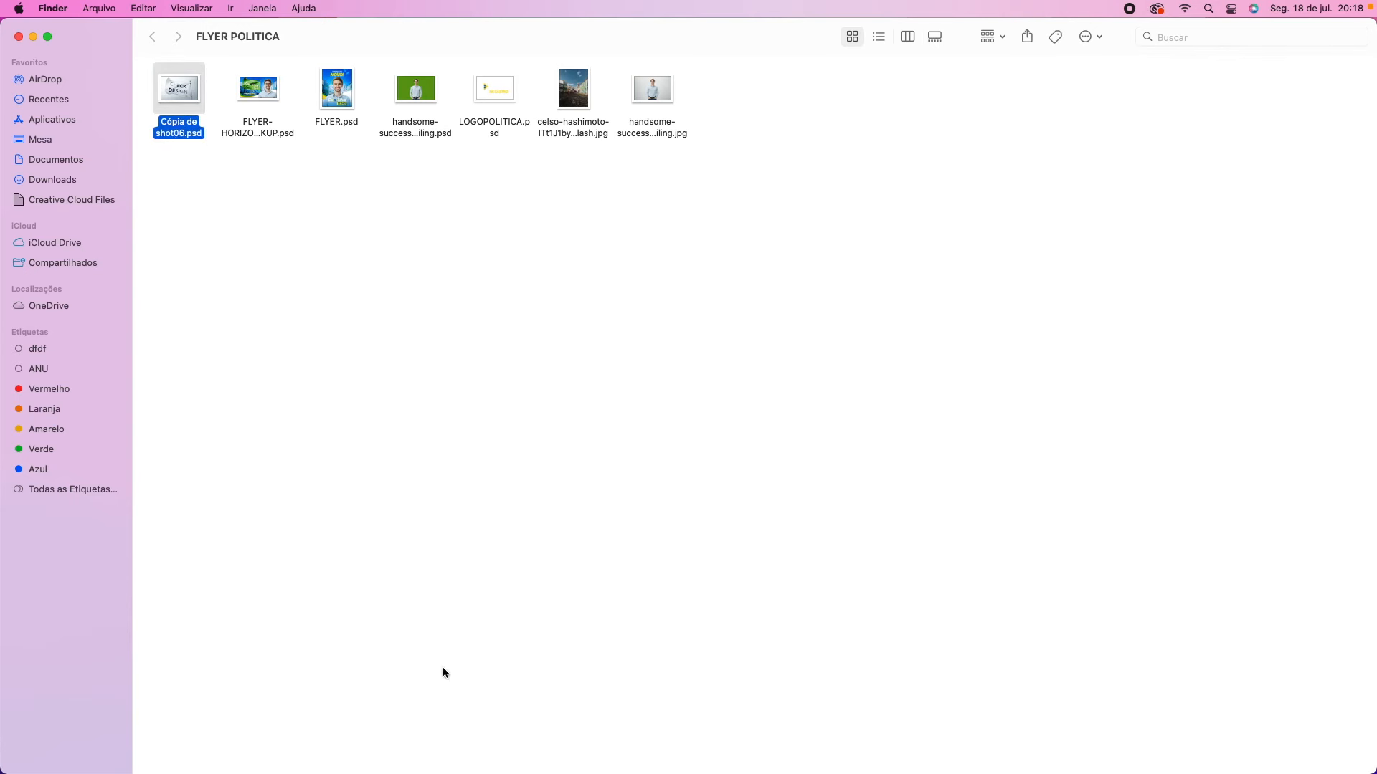
pyautogui.doubleClick(175, 92)
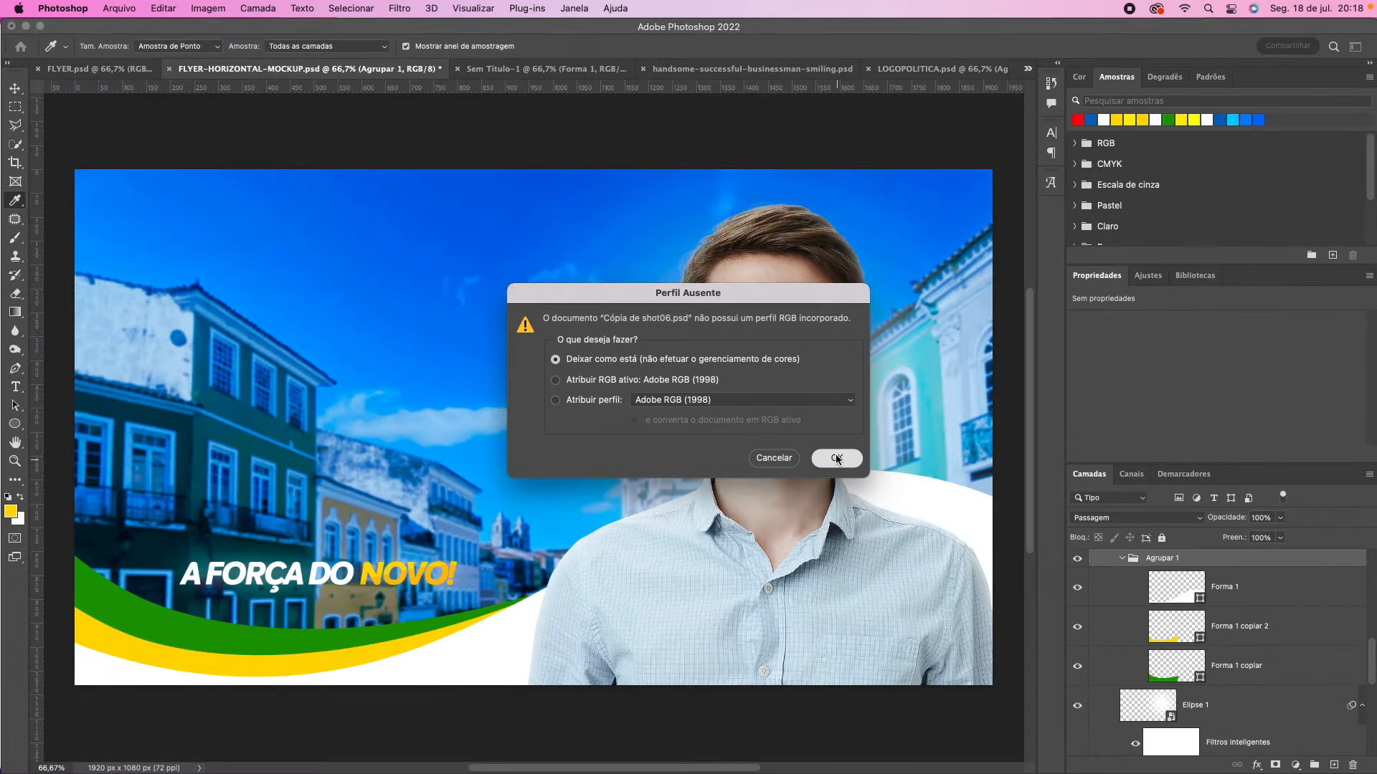
pyautogui.click(836, 457)
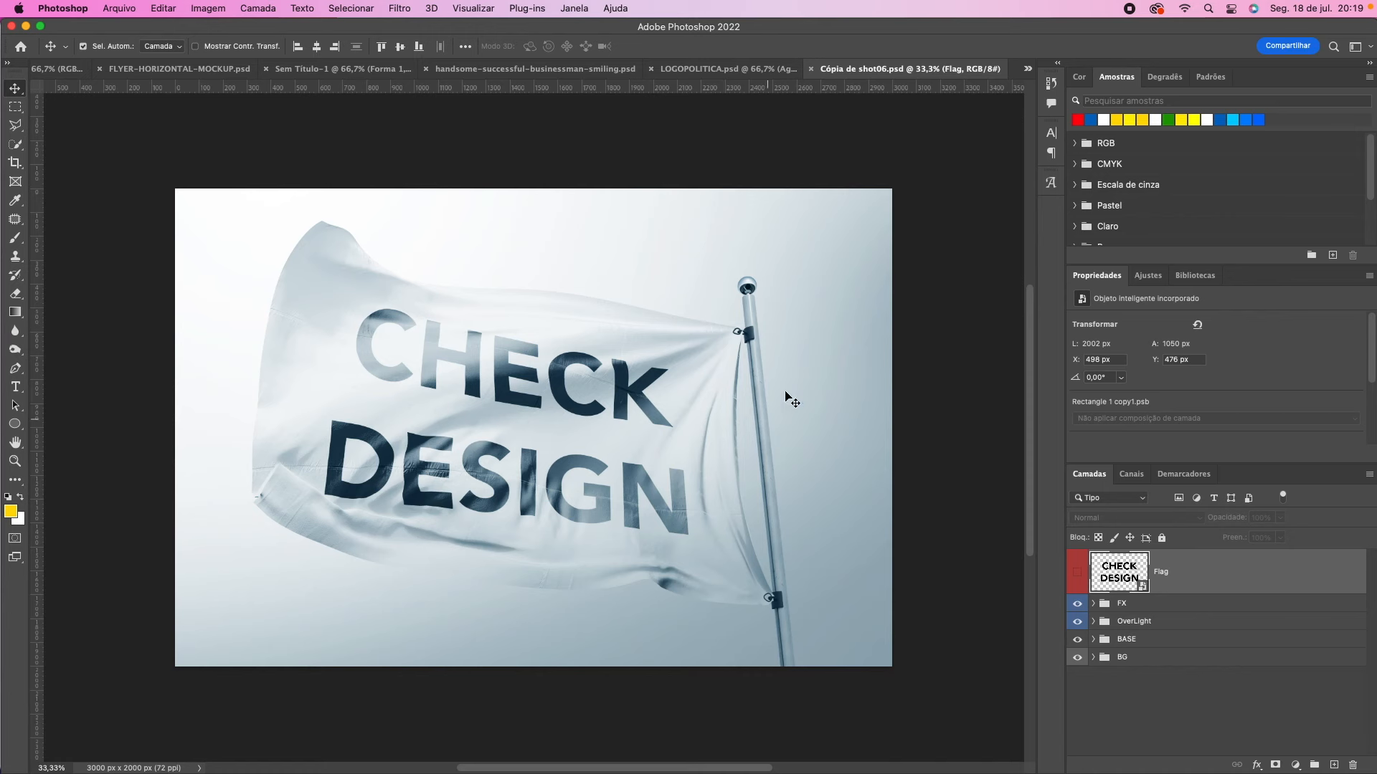
# Step: Hide the FX and OverLight groups of the flag mockup, keeping BASE and BG visible
pyautogui.click(1077, 604)
pyautogui.click(1077, 605)
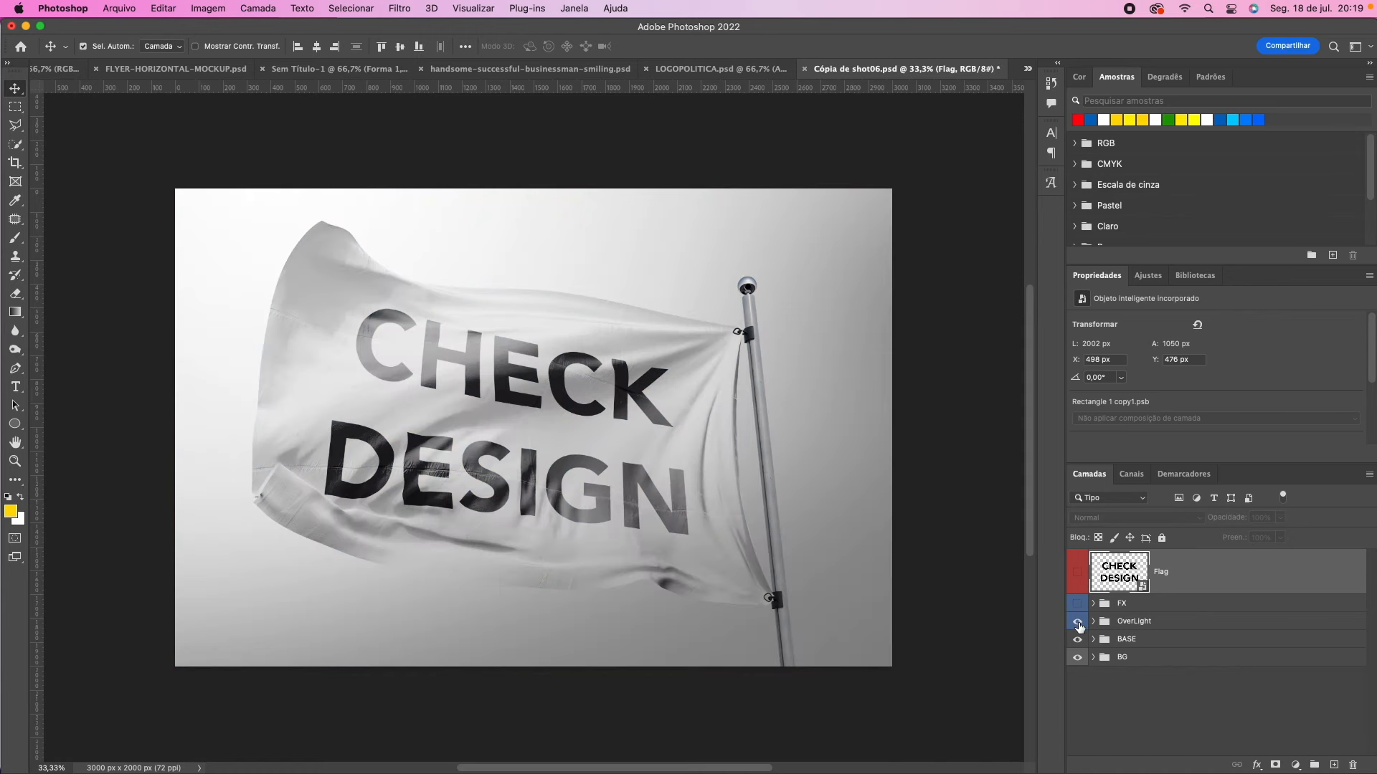
pyautogui.click(1078, 623)
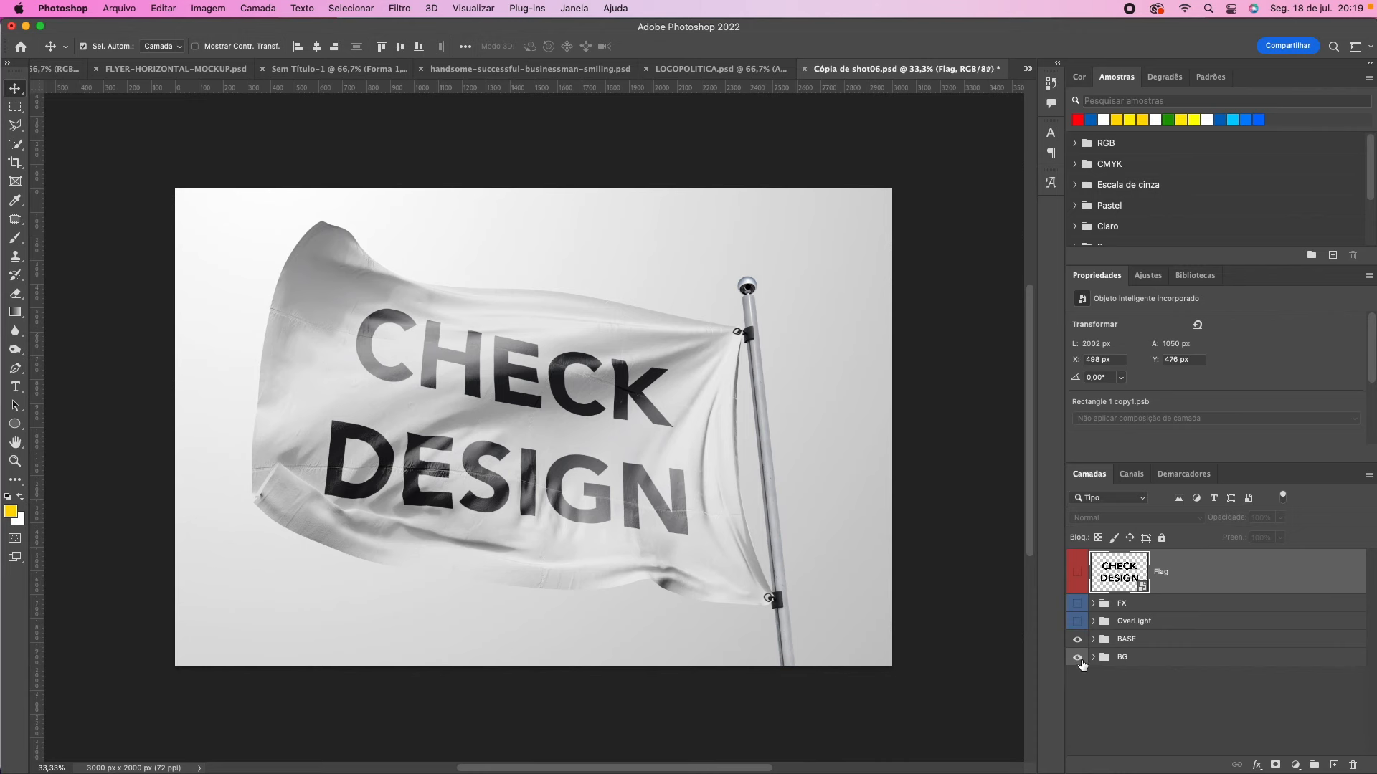
pyautogui.click(1078, 658)
pyautogui.click(1078, 657)
# Step: Add a yellow solid colour fill above Layer 1 in the BG group, keeping the sky in Layer 4 hidden
pyautogui.click(1093, 656)
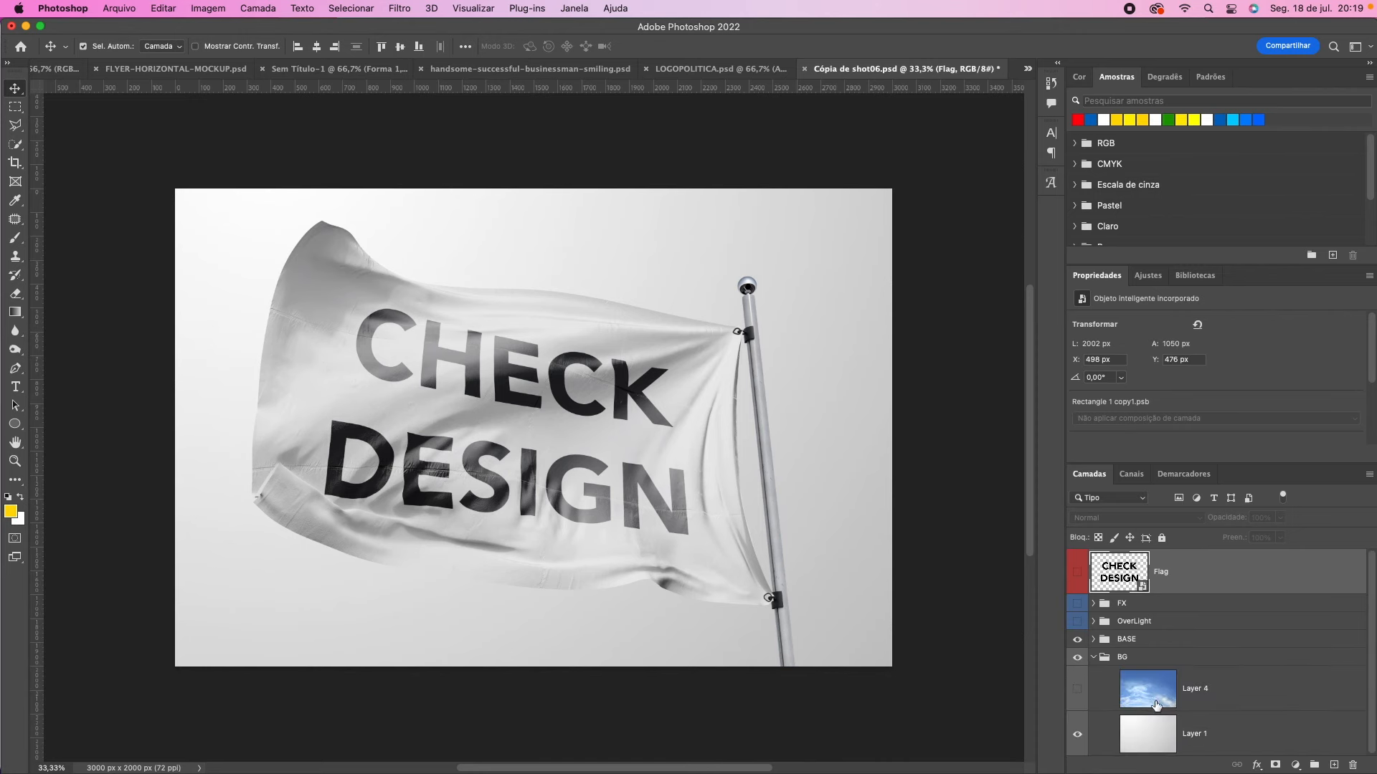
pyautogui.click(1077, 690)
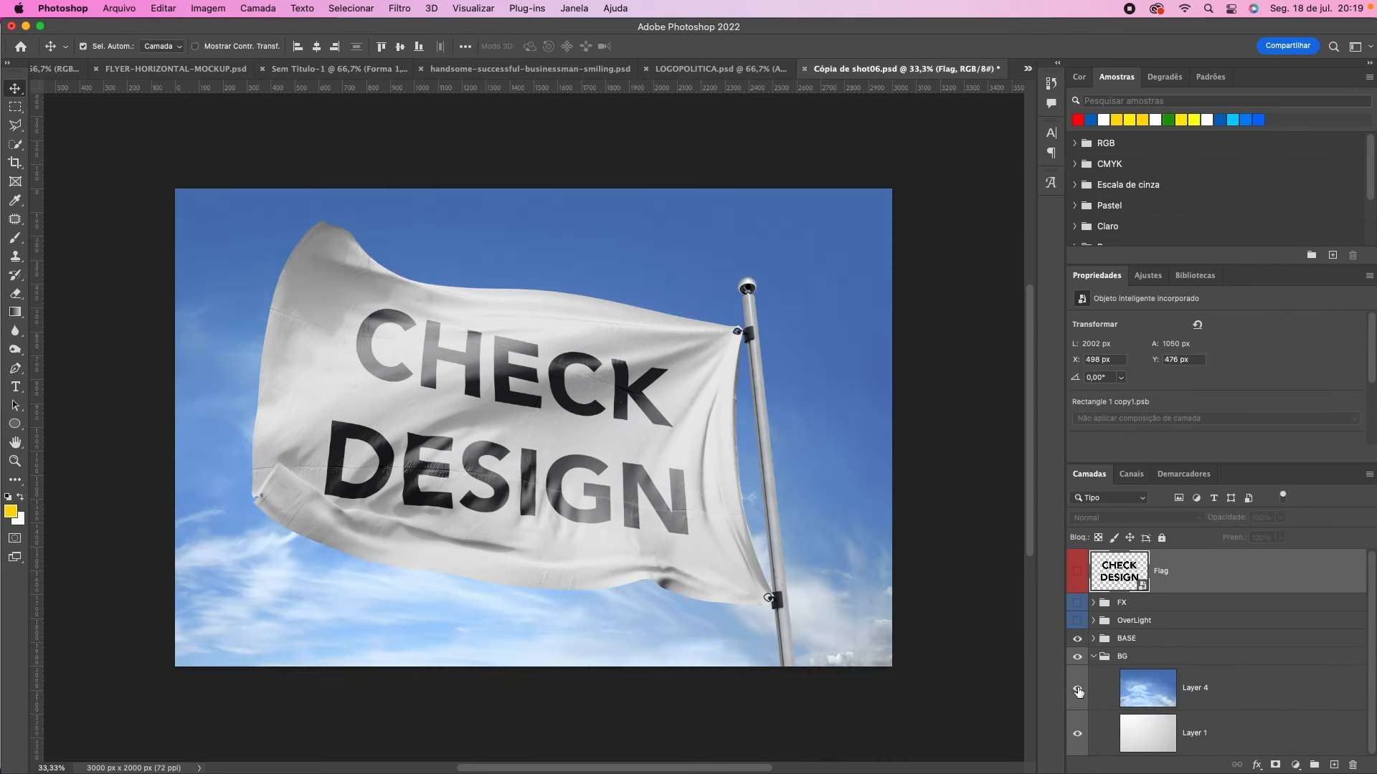
pyautogui.click(1078, 690)
pyautogui.click(1130, 740)
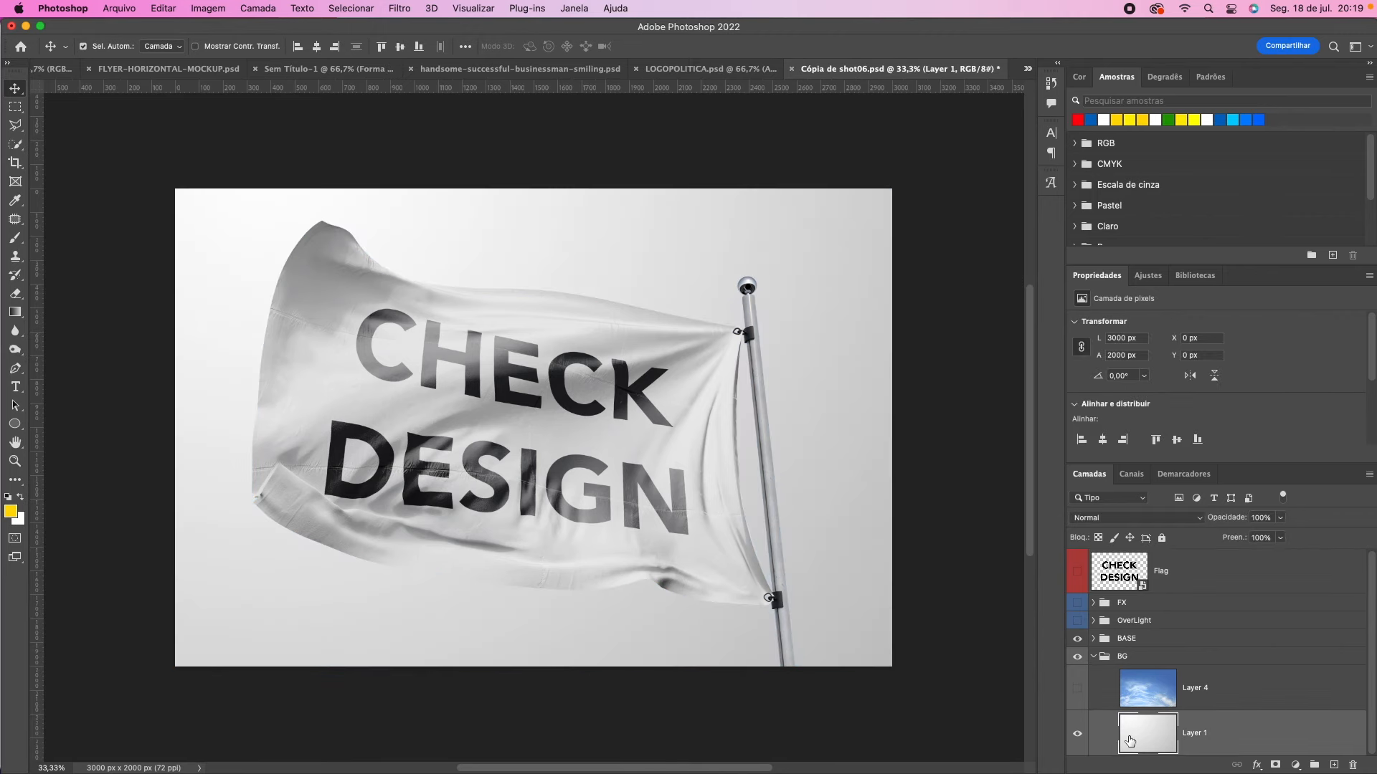
pyautogui.click(1295, 765)
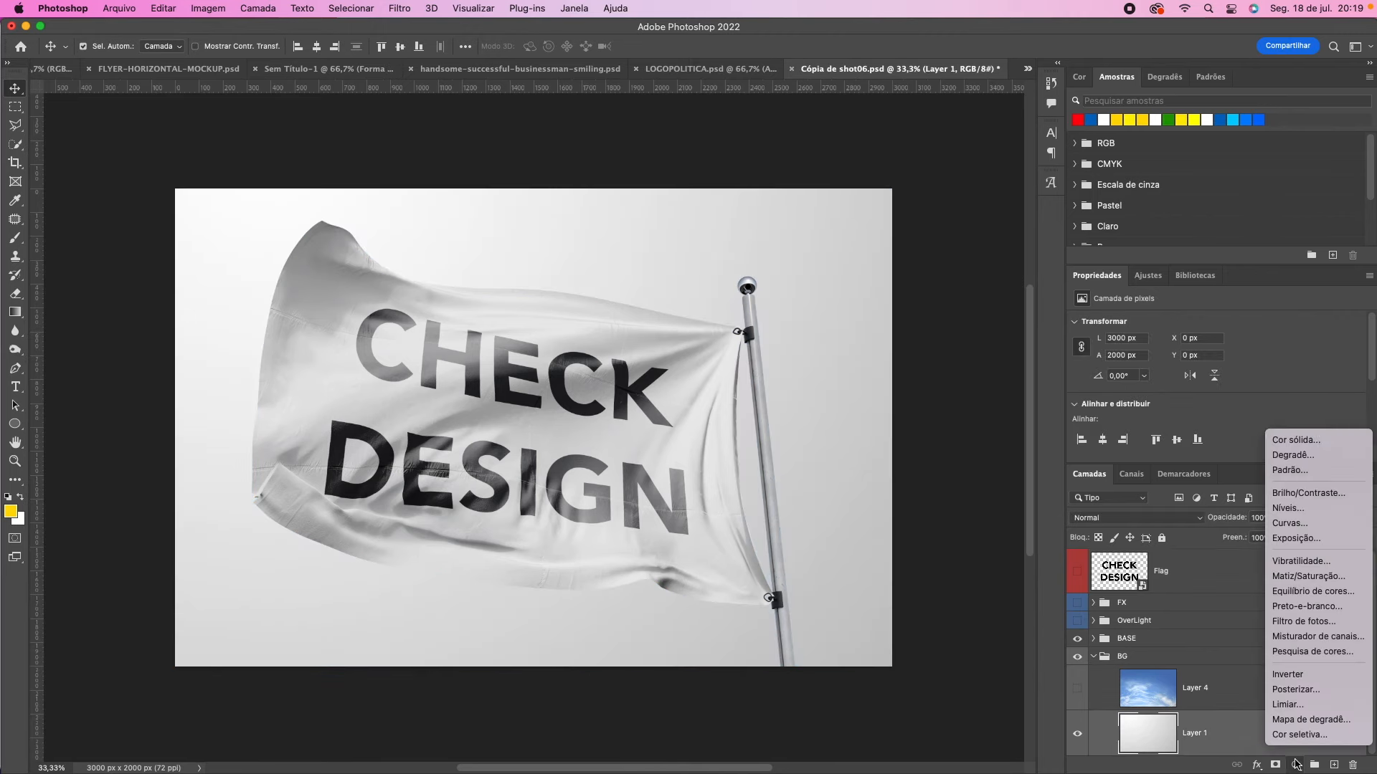
pyautogui.click(1321, 438)
pyautogui.click(1054, 252)
pyautogui.click(1093, 657)
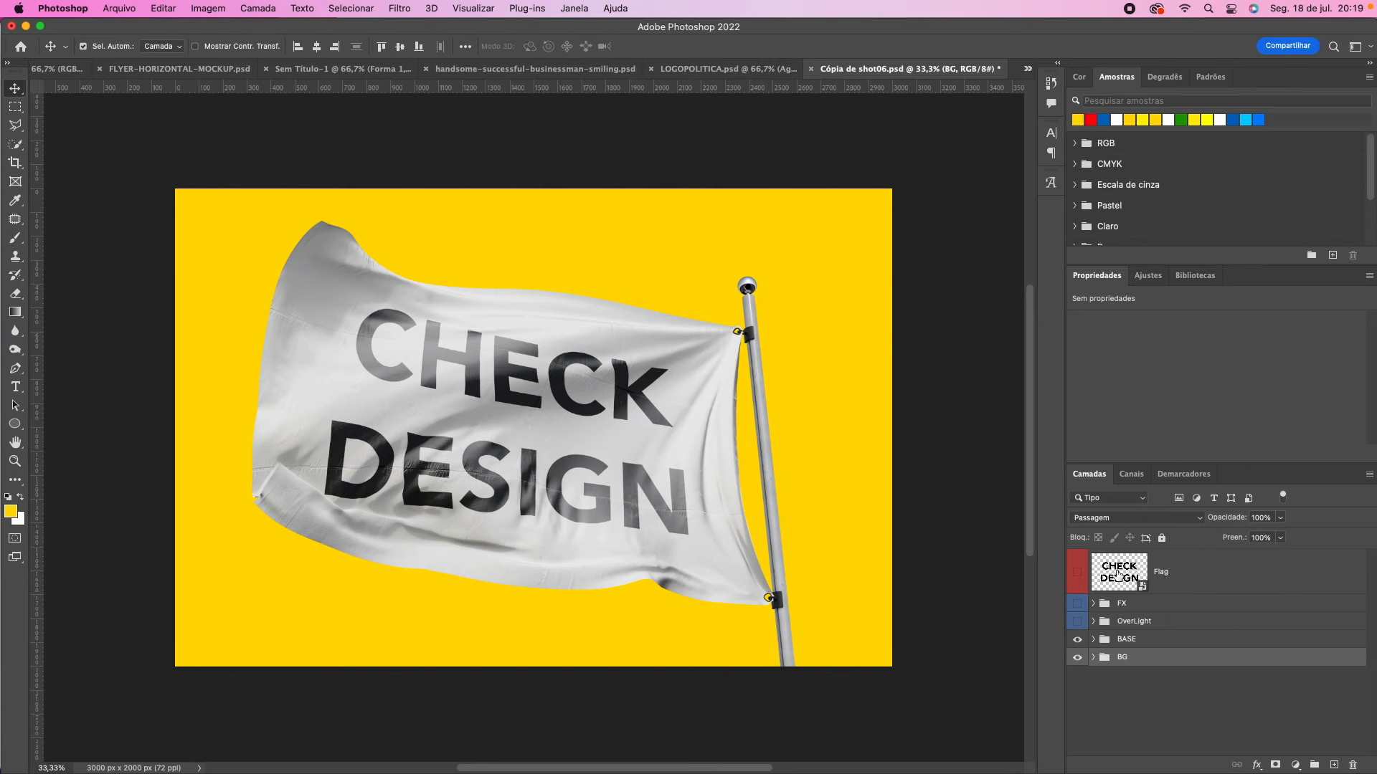
# Step: Open the Flag smart object's contents for editing, leaving its missing RGB profile as is
pyautogui.click(1117, 574)
pyautogui.doubleClick(1117, 574)
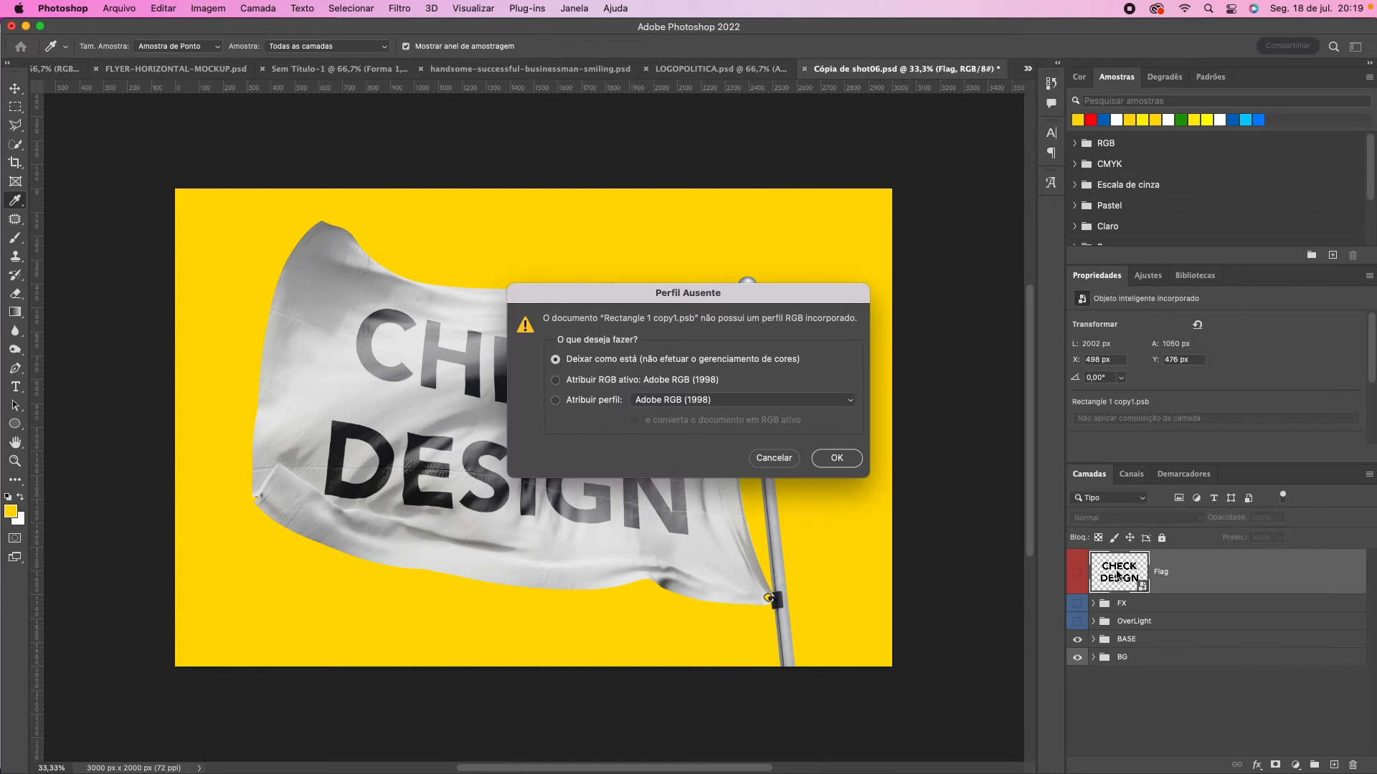
pyautogui.click(835, 458)
# Step: Duplicate the Agrupar 1 logo group from LOGOPOLITICA.psd into Rectangle 1 copy1.psb and switch to that document
pyautogui.click(567, 68)
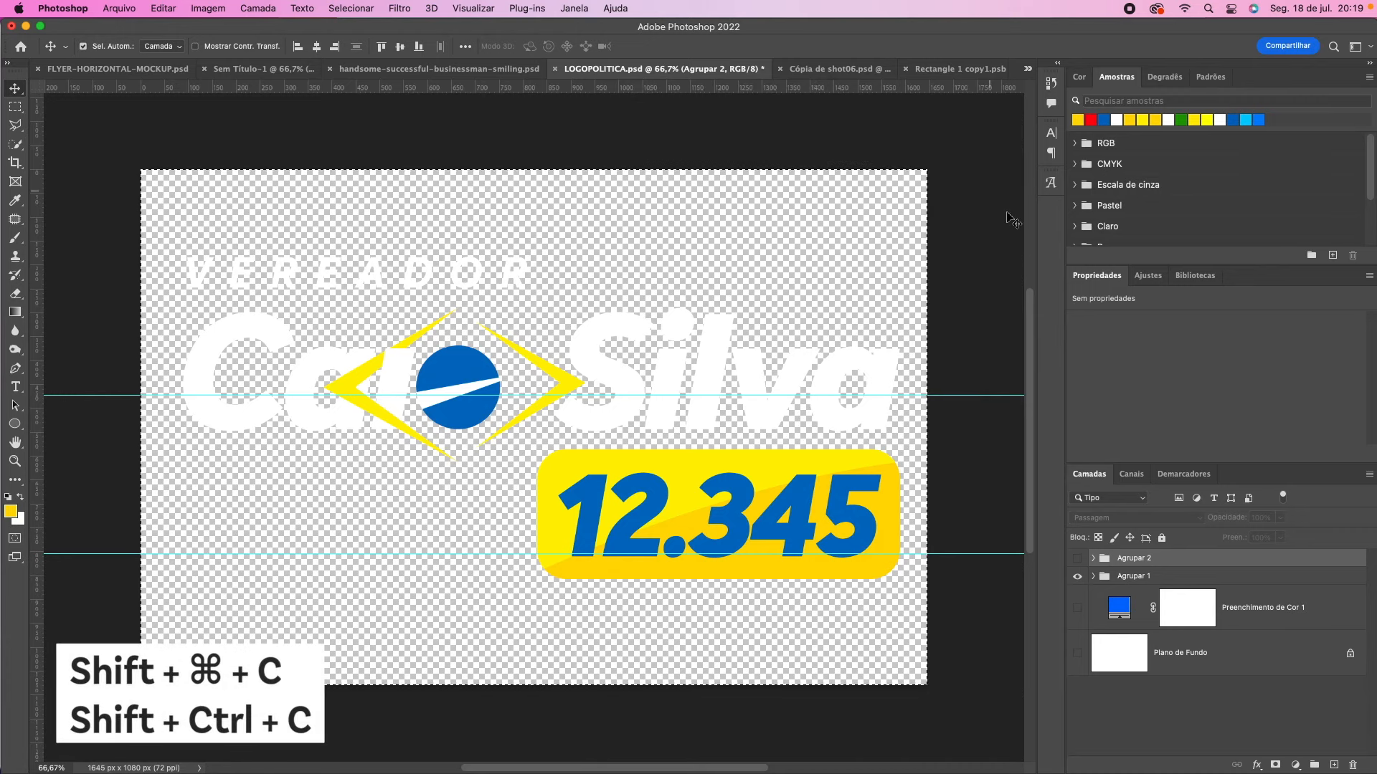
pyautogui.click(1130, 578)
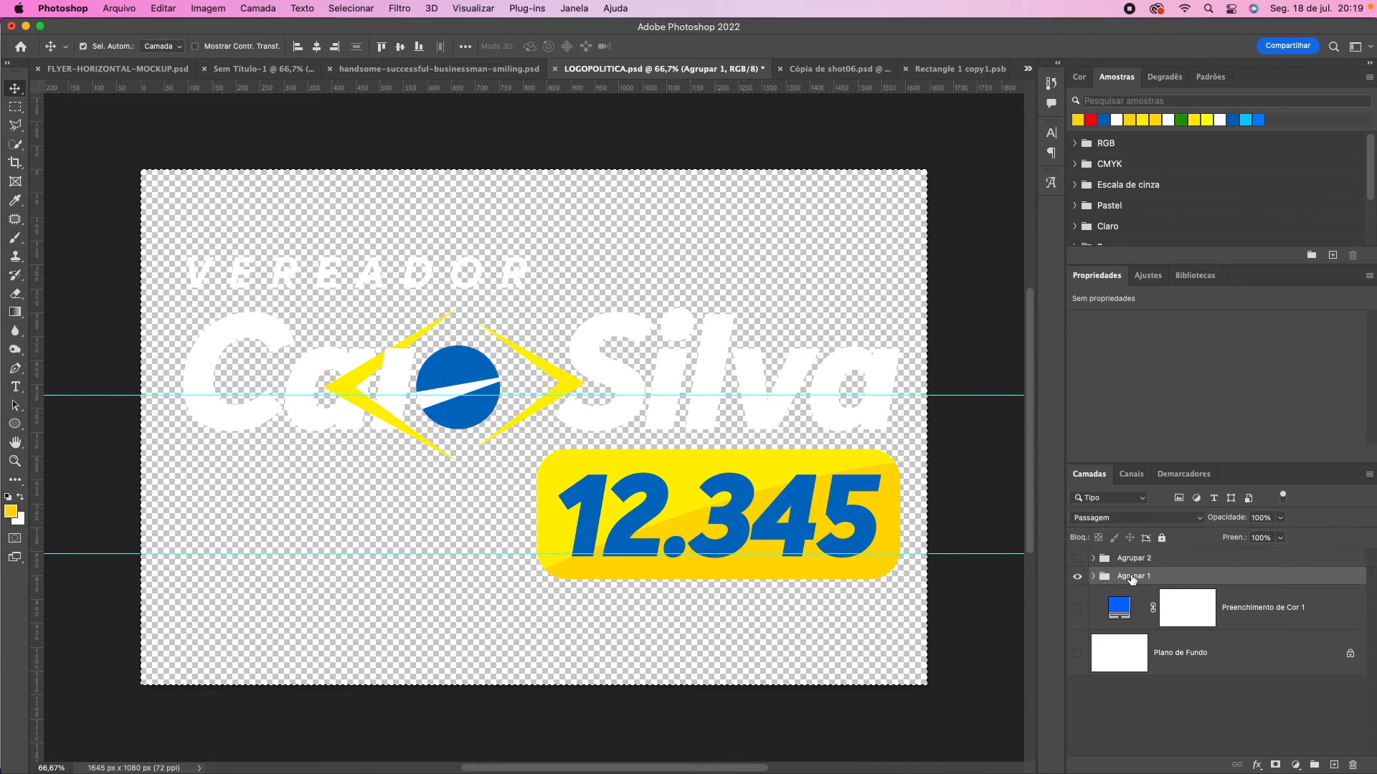
pyautogui.rightClick(1174, 578)
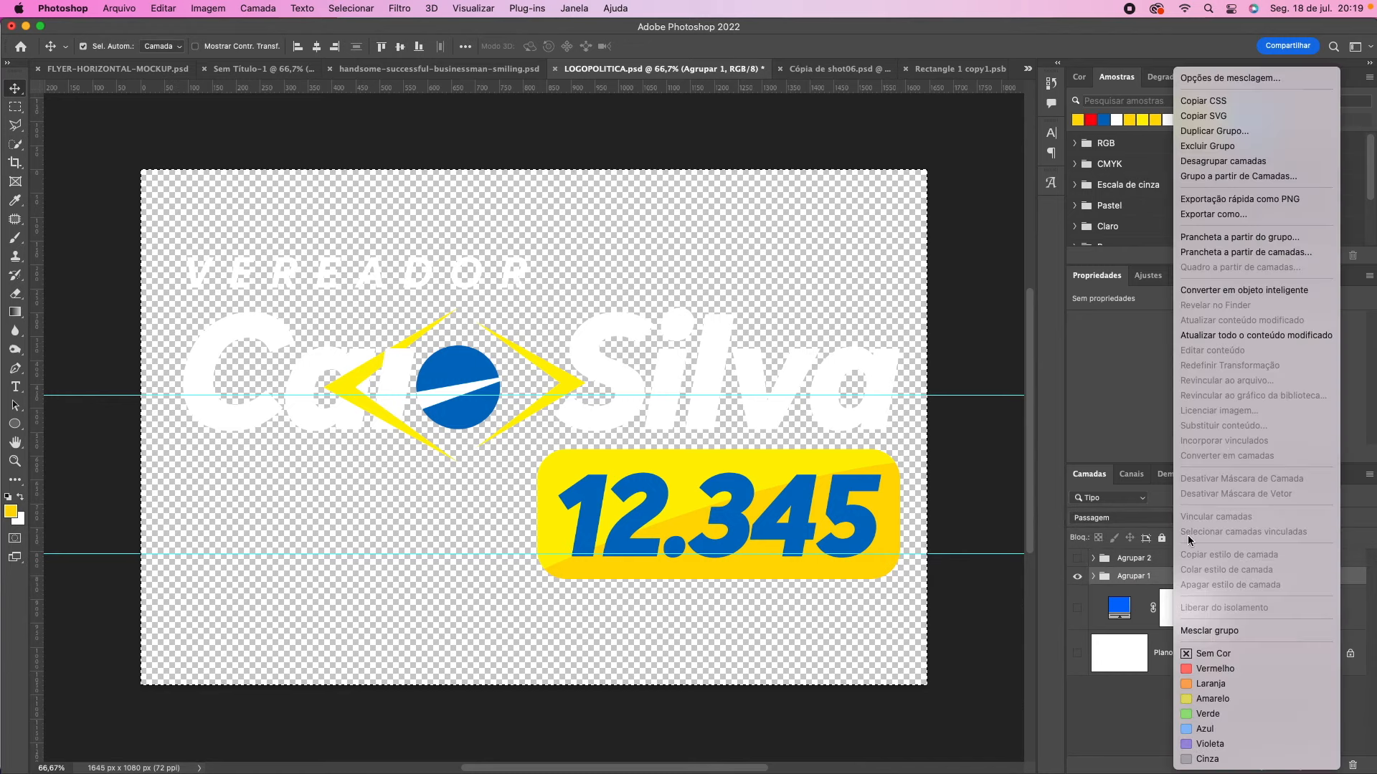
pyautogui.click(1209, 132)
pyautogui.click(612, 398)
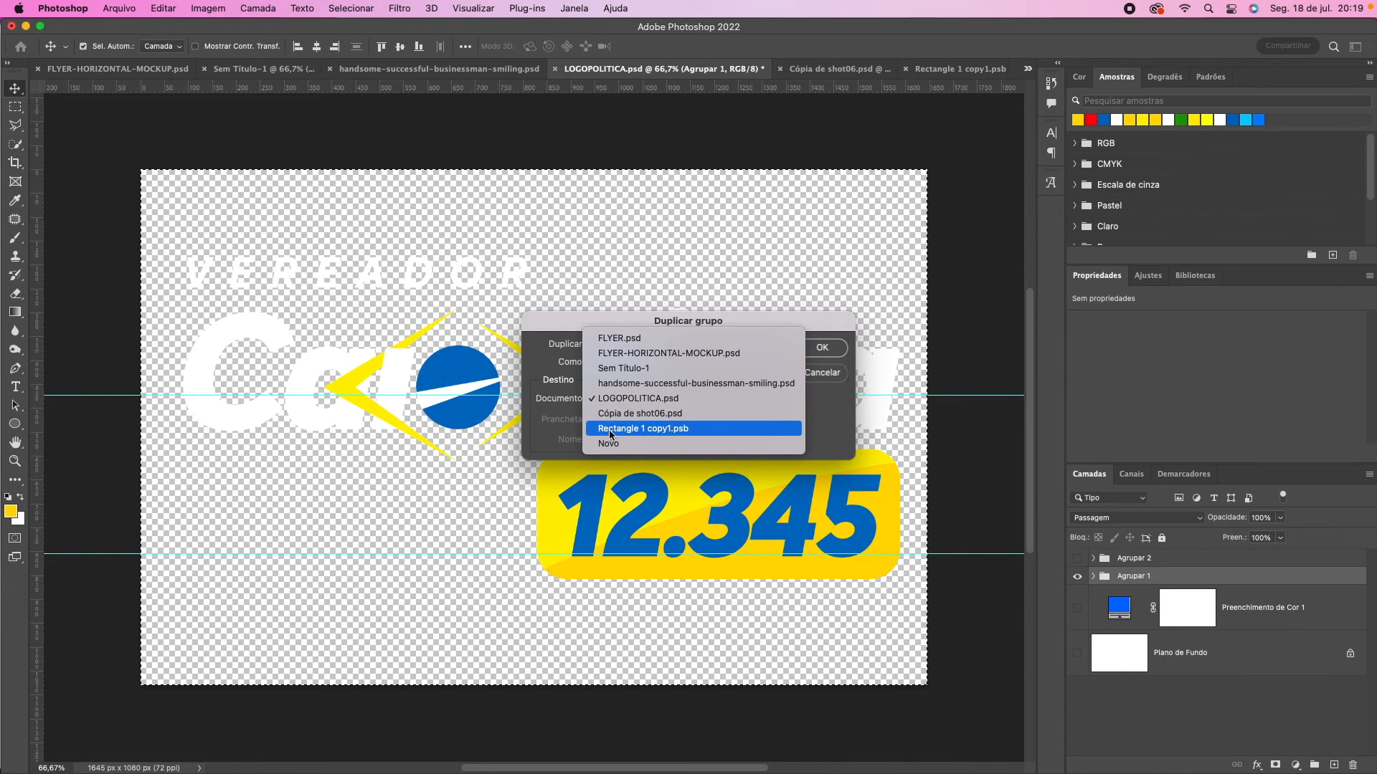
pyautogui.click(611, 428)
pyautogui.click(823, 348)
pyautogui.click(960, 69)
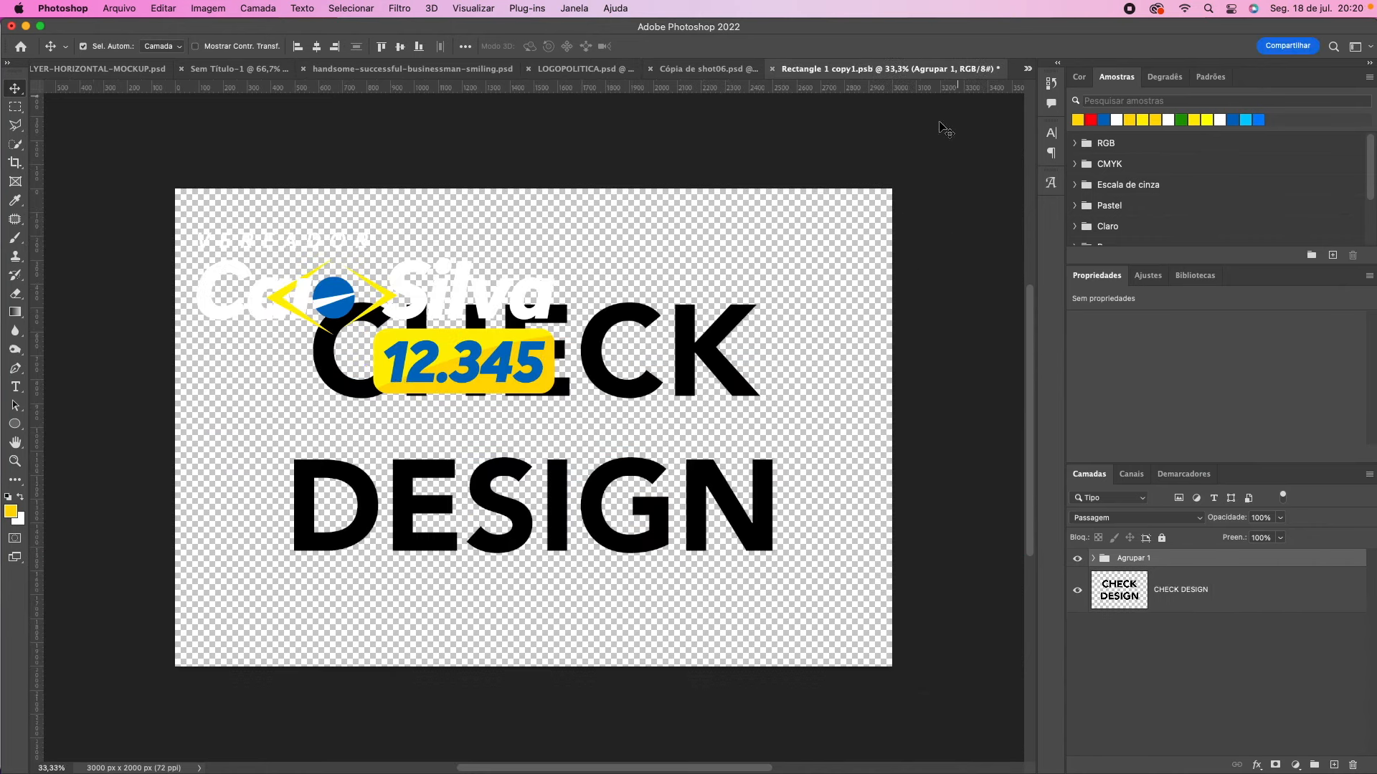
# Step: Enlarge the Agrupar 1 logo group to nearly fill the canvas and delete the CHECK DESIGN layer
pyautogui.press('super+t')
pyautogui.moveTo(651, 436); pyautogui.dragTo(952, 579)
pyautogui.moveTo(434, 328); pyautogui.dragTo(458, 351)
pyautogui.moveTo(586, 352); pyautogui.dragTo(595, 374)
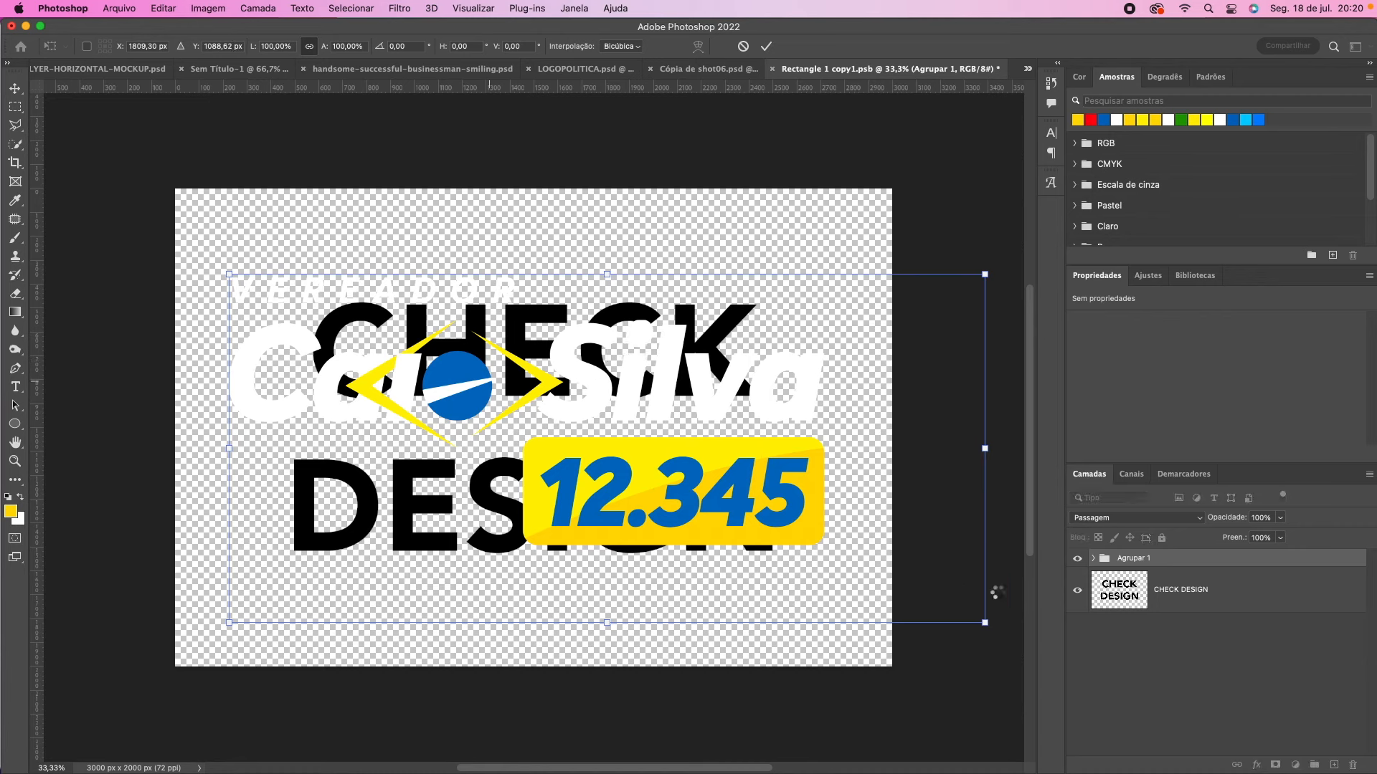
pyautogui.moveTo(1184, 587); pyautogui.dragTo(1352, 764)
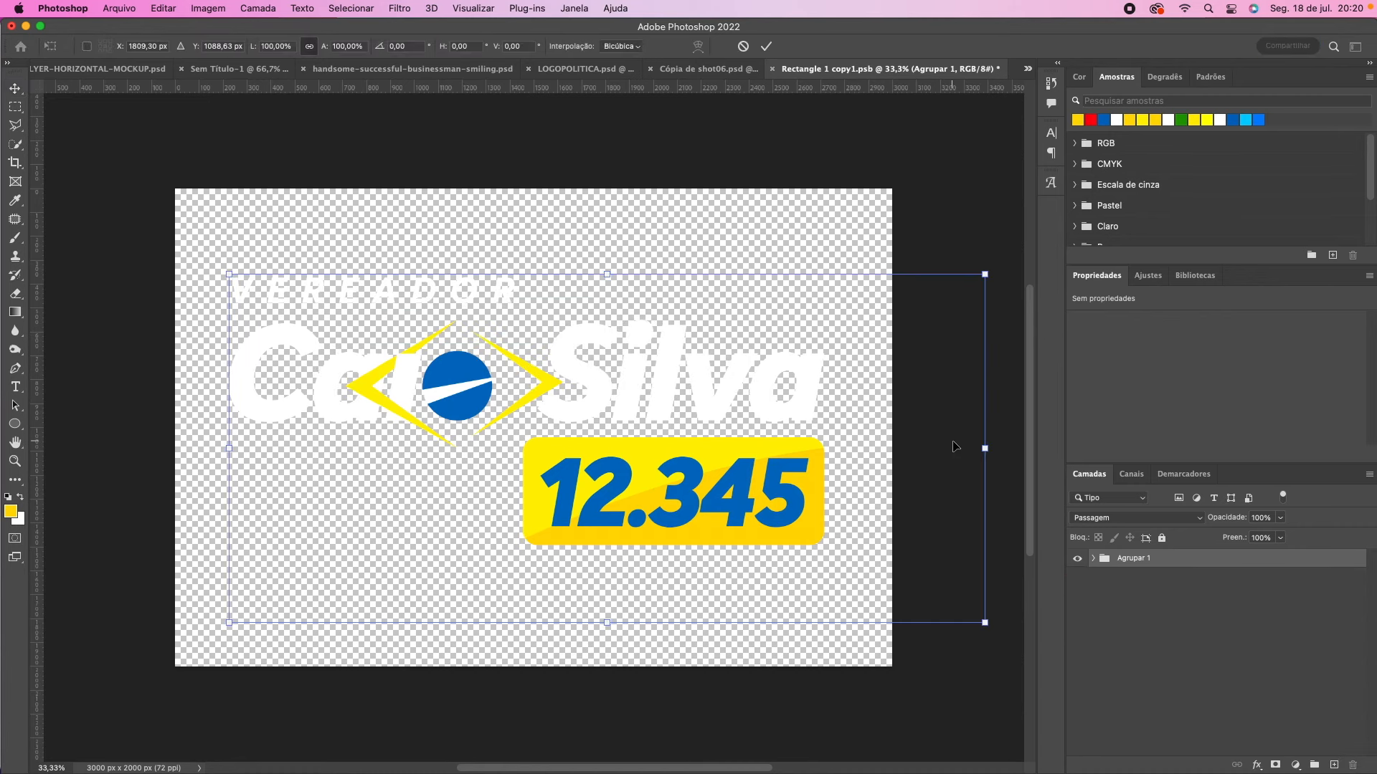
# Step: Shrink the logo slightly, centre it on the canvas and save the smart object's contents
pyautogui.moveTo(984, 448); pyautogui.dragTo(948, 449)
pyautogui.moveTo(611, 528); pyautogui.dragTo(596, 533)
pyautogui.press('Return')
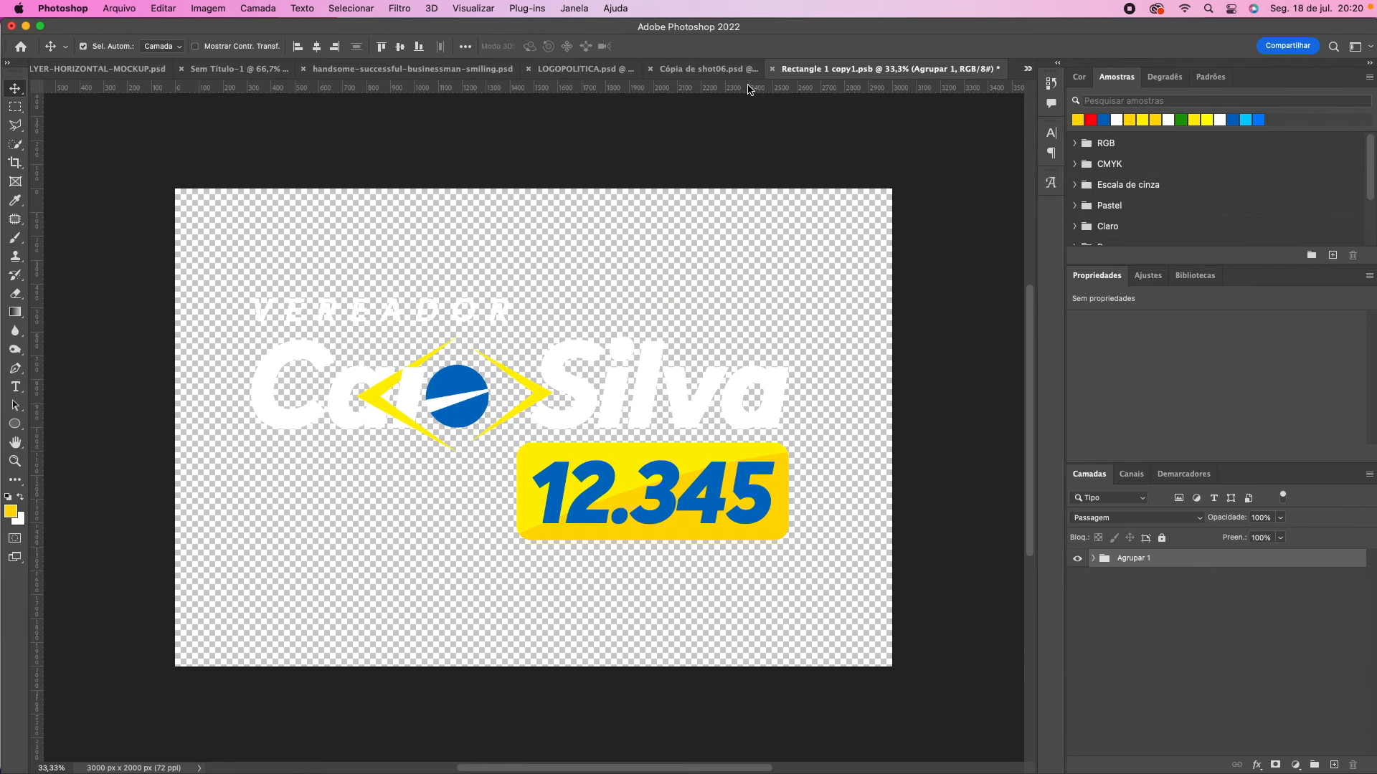
pyautogui.press('super+s')
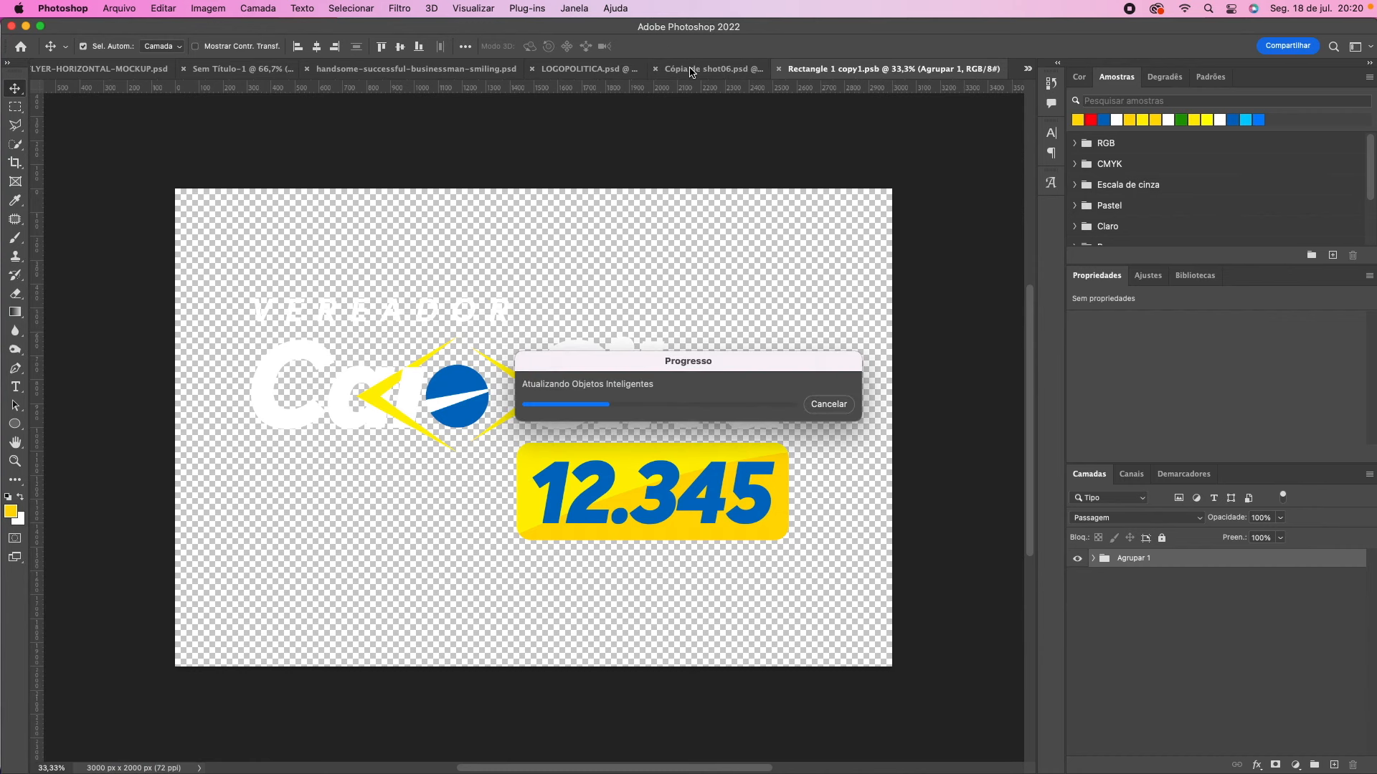
pyautogui.click(674, 300)
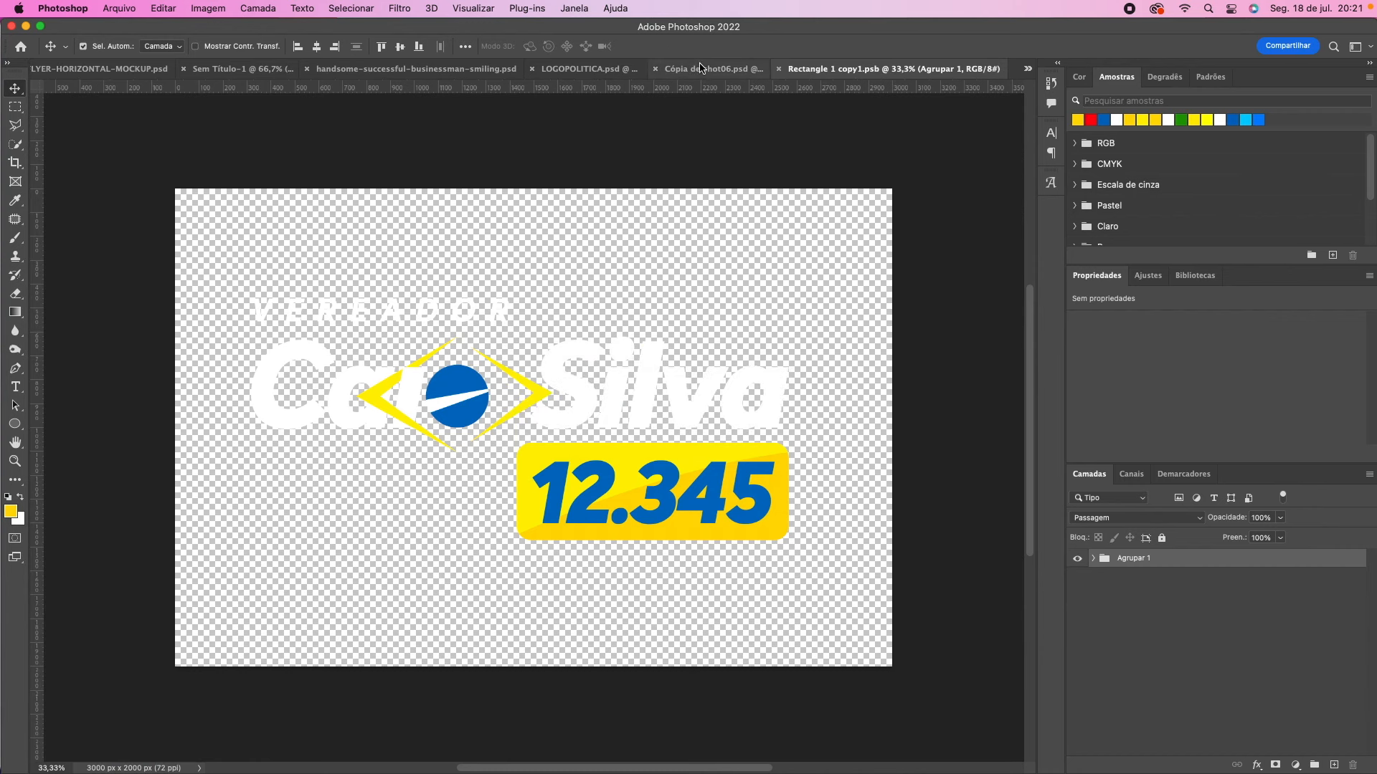
# Step: Switch to Cópia de shot06.psd, expand the BASE group and check the COLOR layer's visibility
pyautogui.click(701, 68)
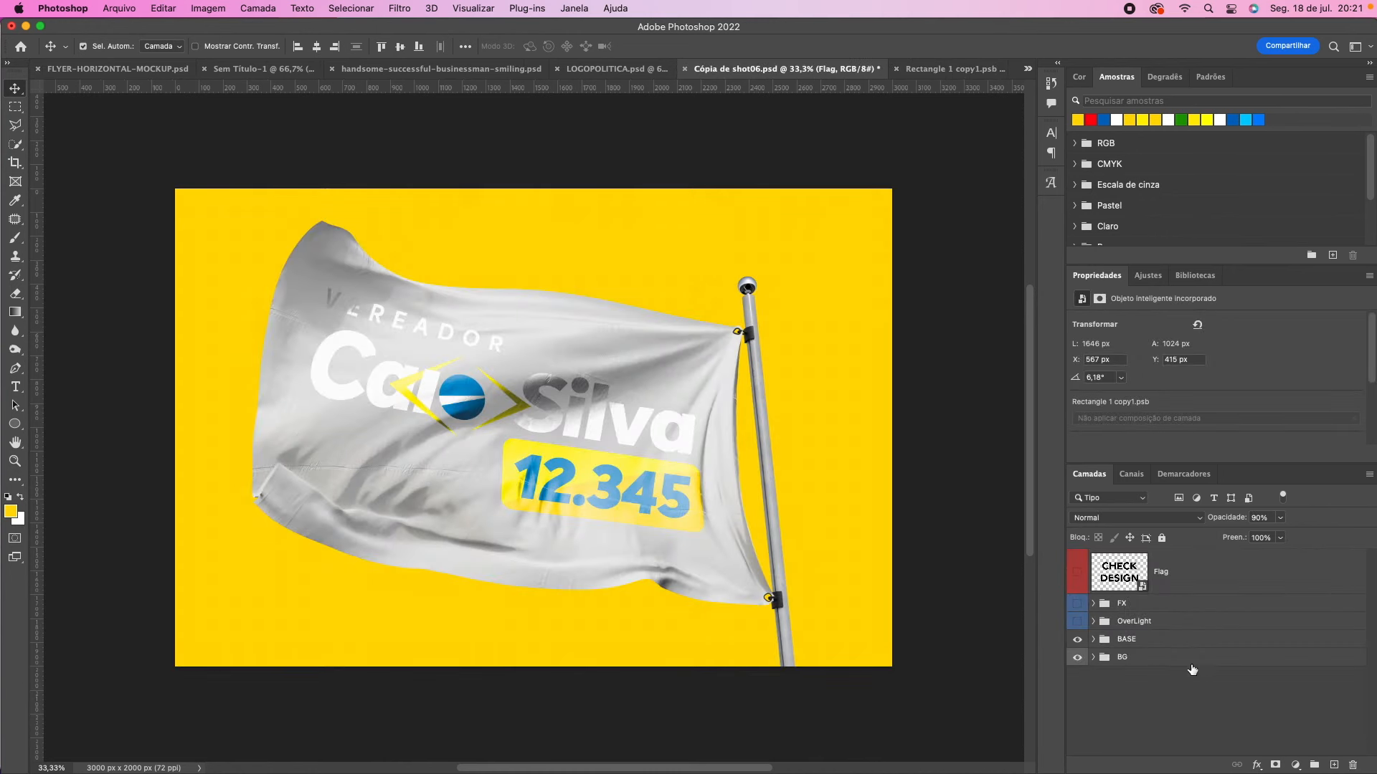
pyautogui.click(1093, 639)
pyautogui.click(1094, 639)
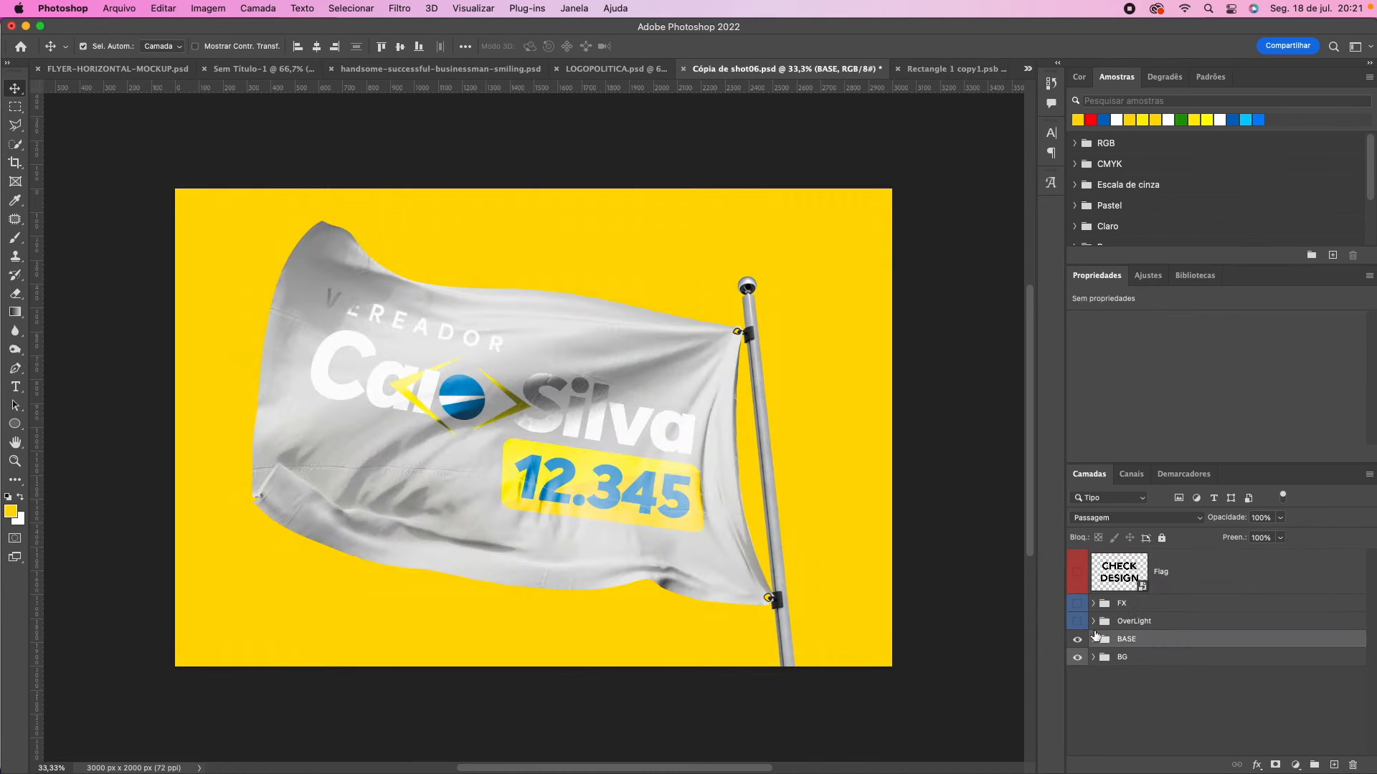
pyautogui.click(1093, 639)
pyautogui.scroll(-4, 1119, 688)
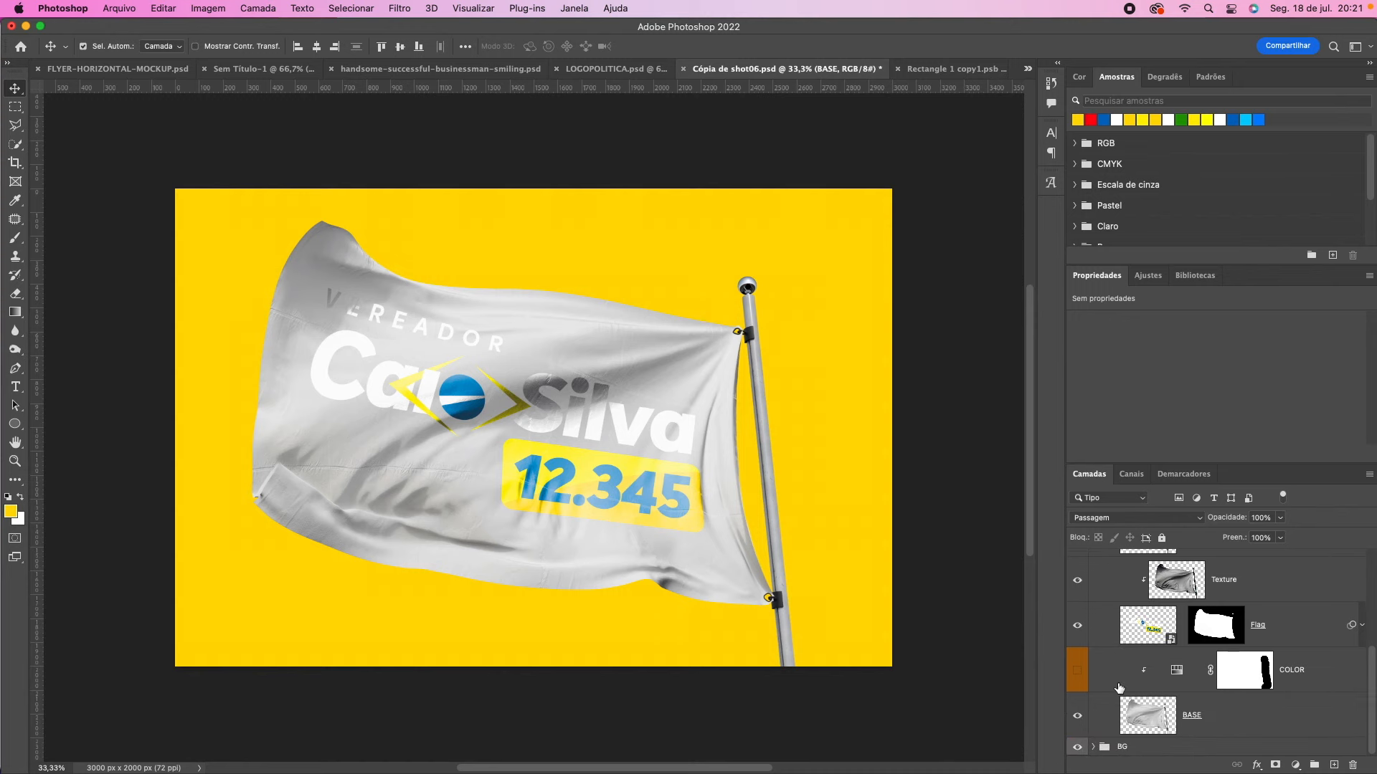
pyautogui.click(1077, 670)
# Step: Add a green solid colour fill beneath the logo group in Rectangle 1 copy1.psb and save it
pyautogui.click(925, 69)
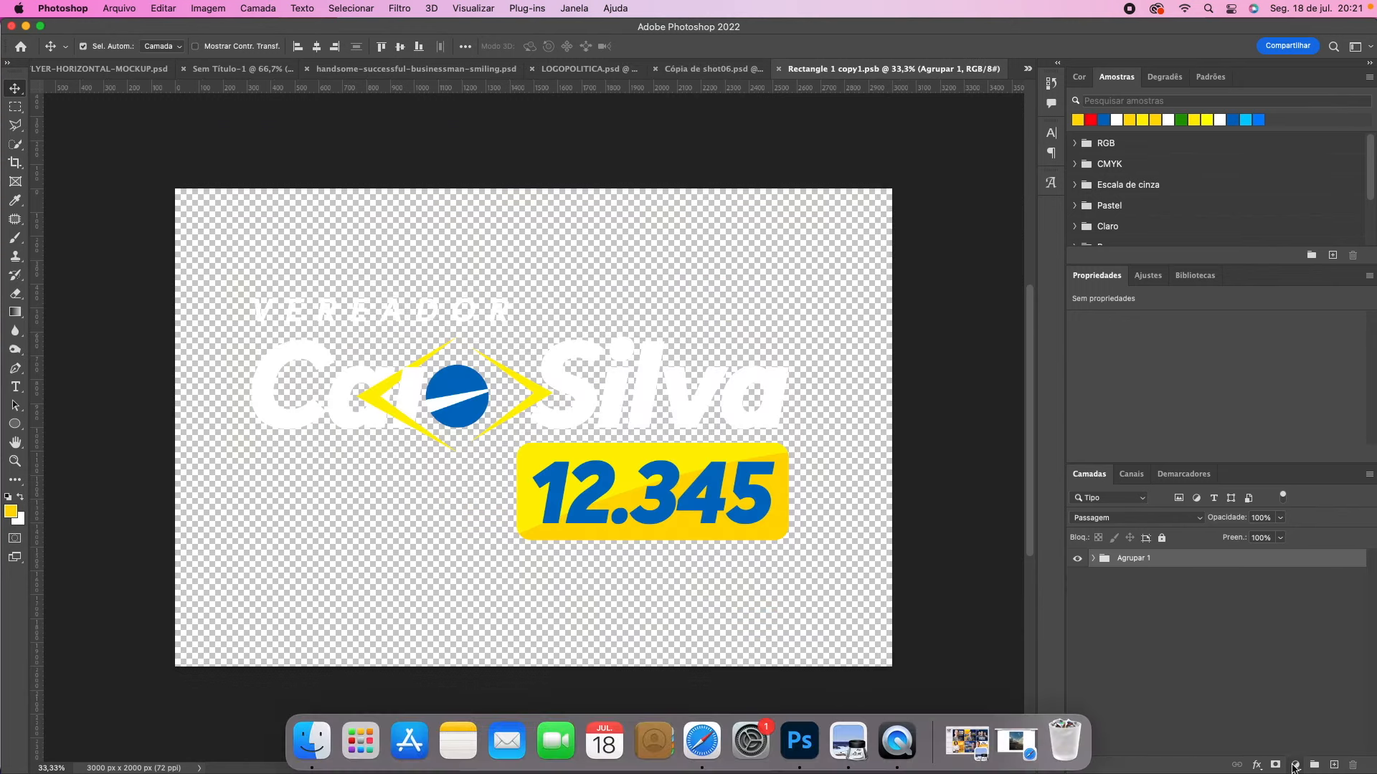
pyautogui.click(1295, 765)
pyautogui.click(1310, 441)
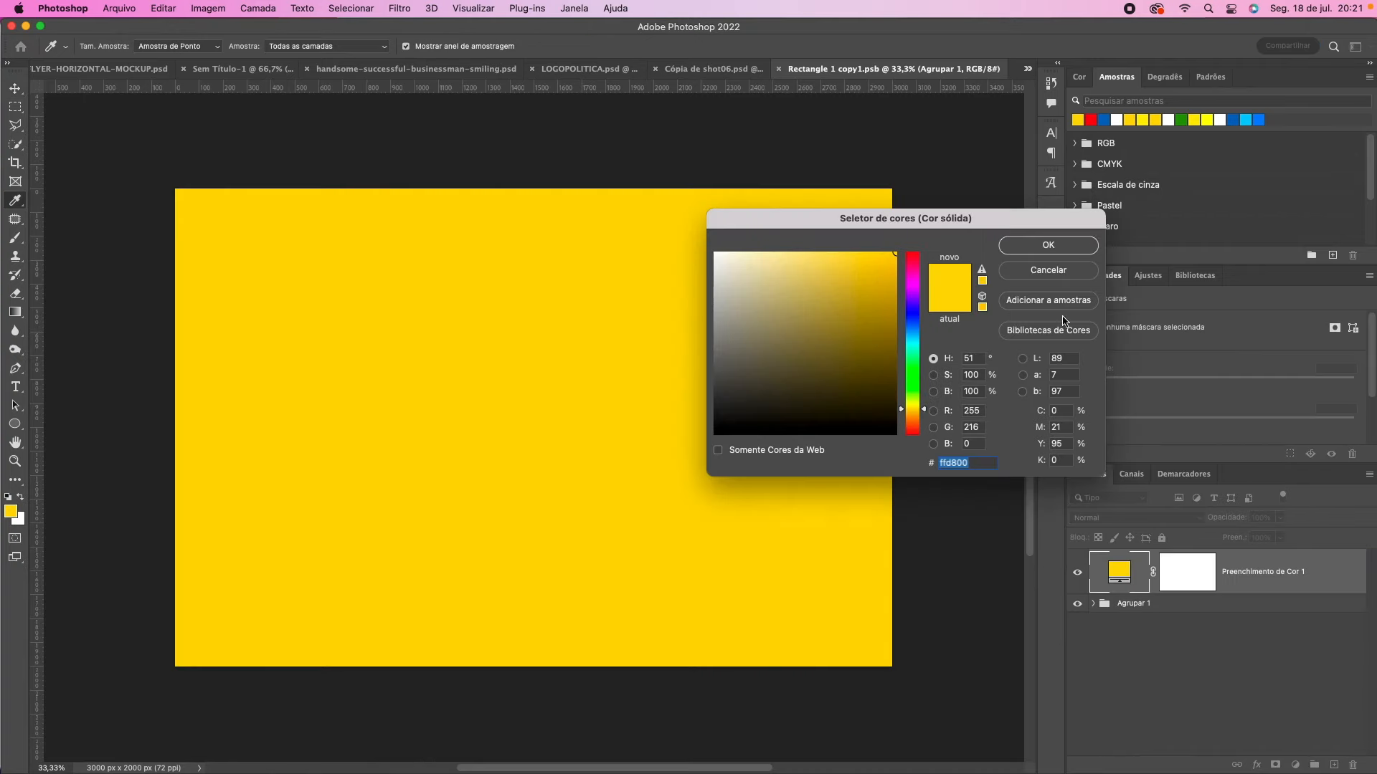
pyautogui.click(1181, 119)
pyautogui.click(1048, 245)
pyautogui.moveTo(1117, 575); pyautogui.dragTo(1119, 618)
pyautogui.press('super+s')
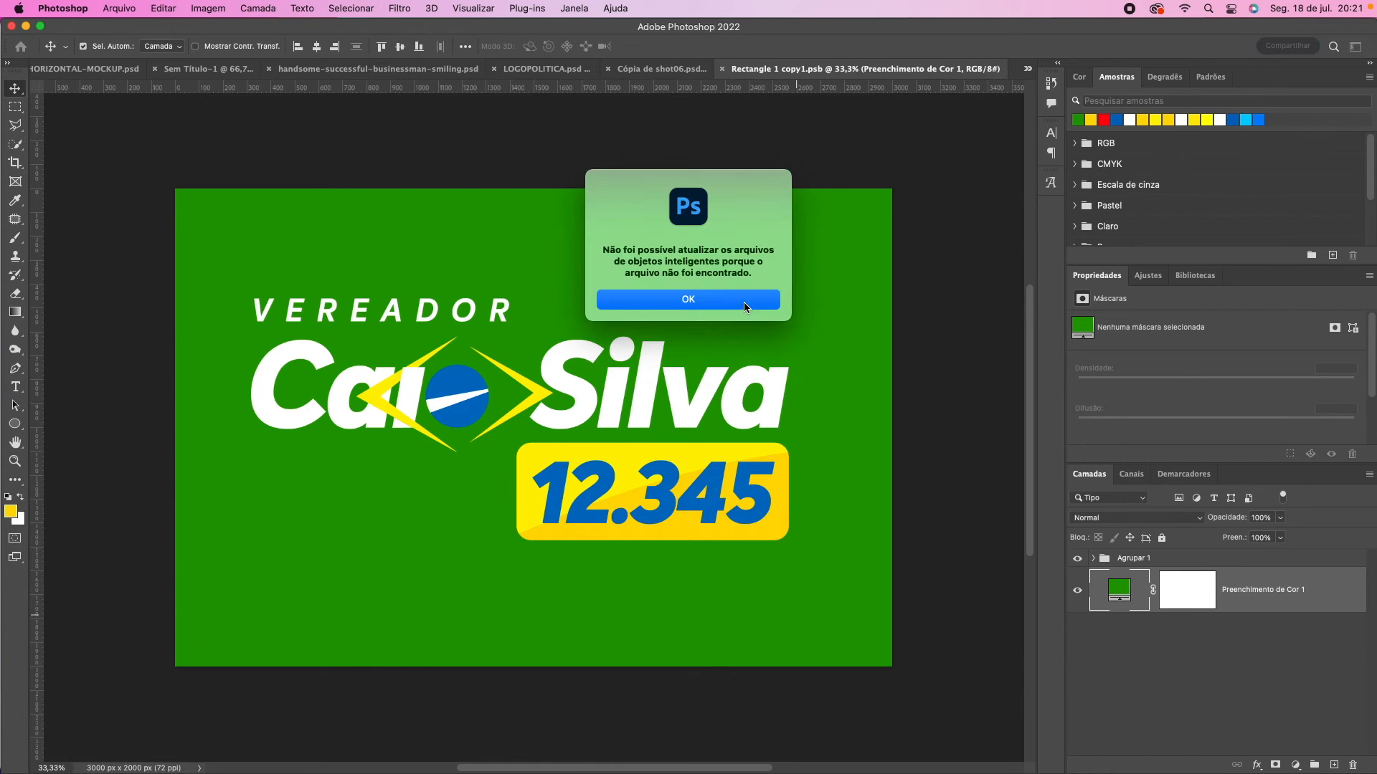
pyautogui.click(745, 297)
# Step: Return to Cópia de shot06.psd and hide the CONTRAST SHADOW layer in the BASE group
pyautogui.click(671, 69)
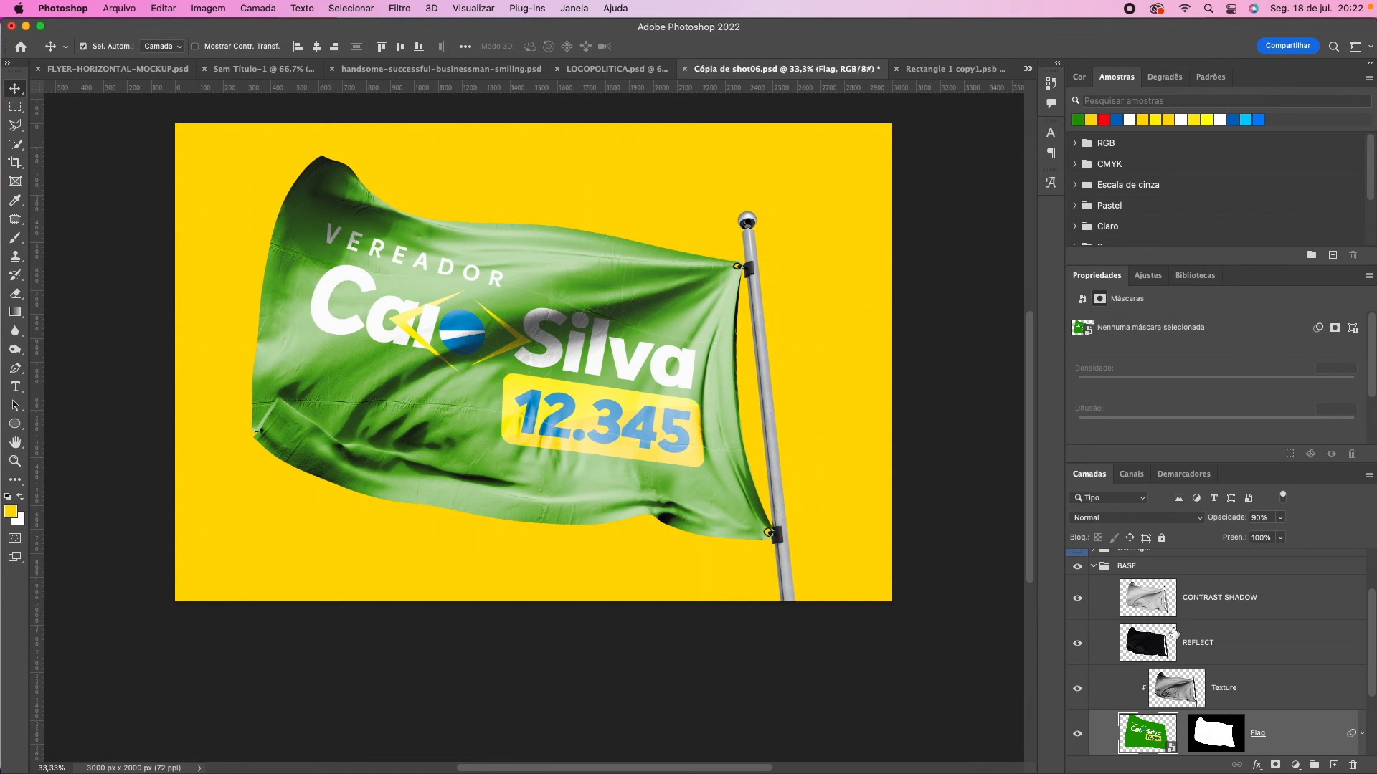
pyautogui.scroll(2, 1198, 639)
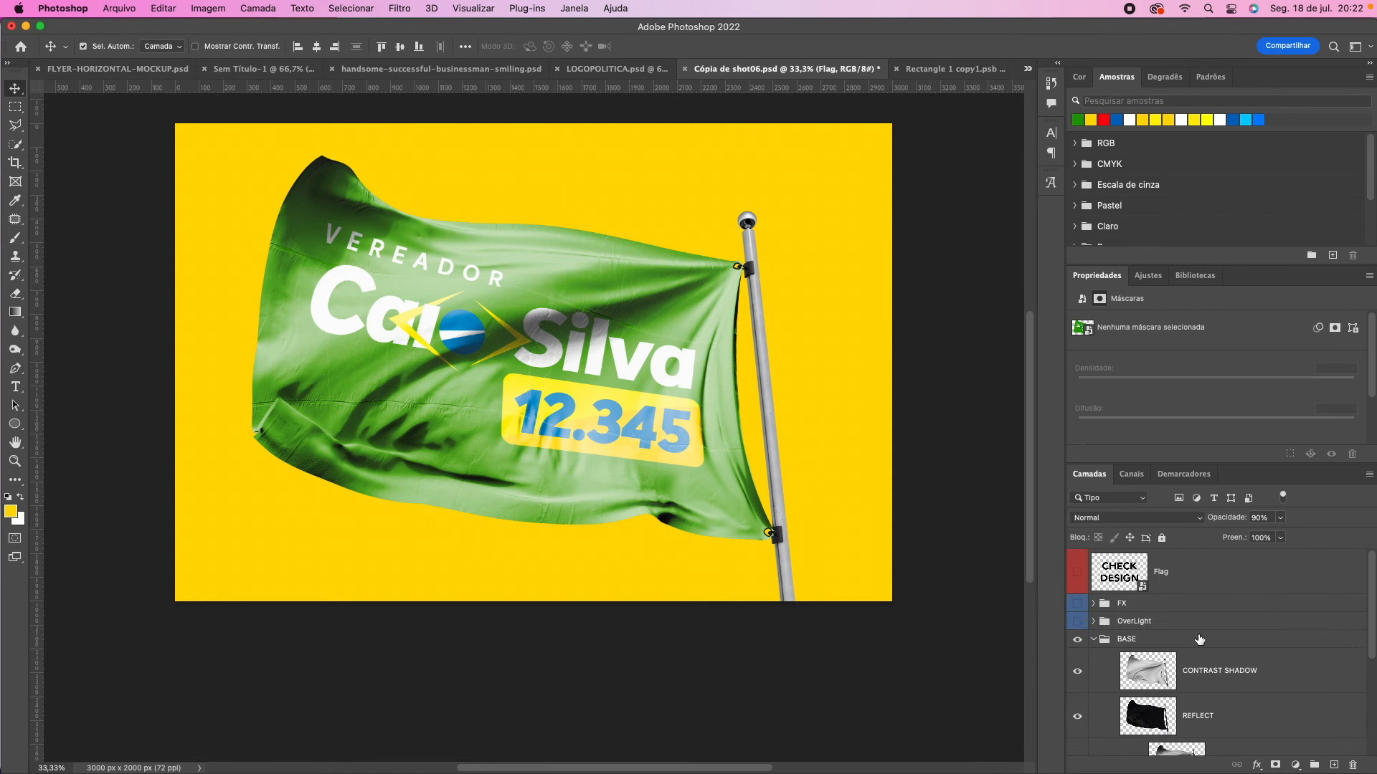
pyautogui.click(1093, 640)
pyautogui.click(1093, 640)
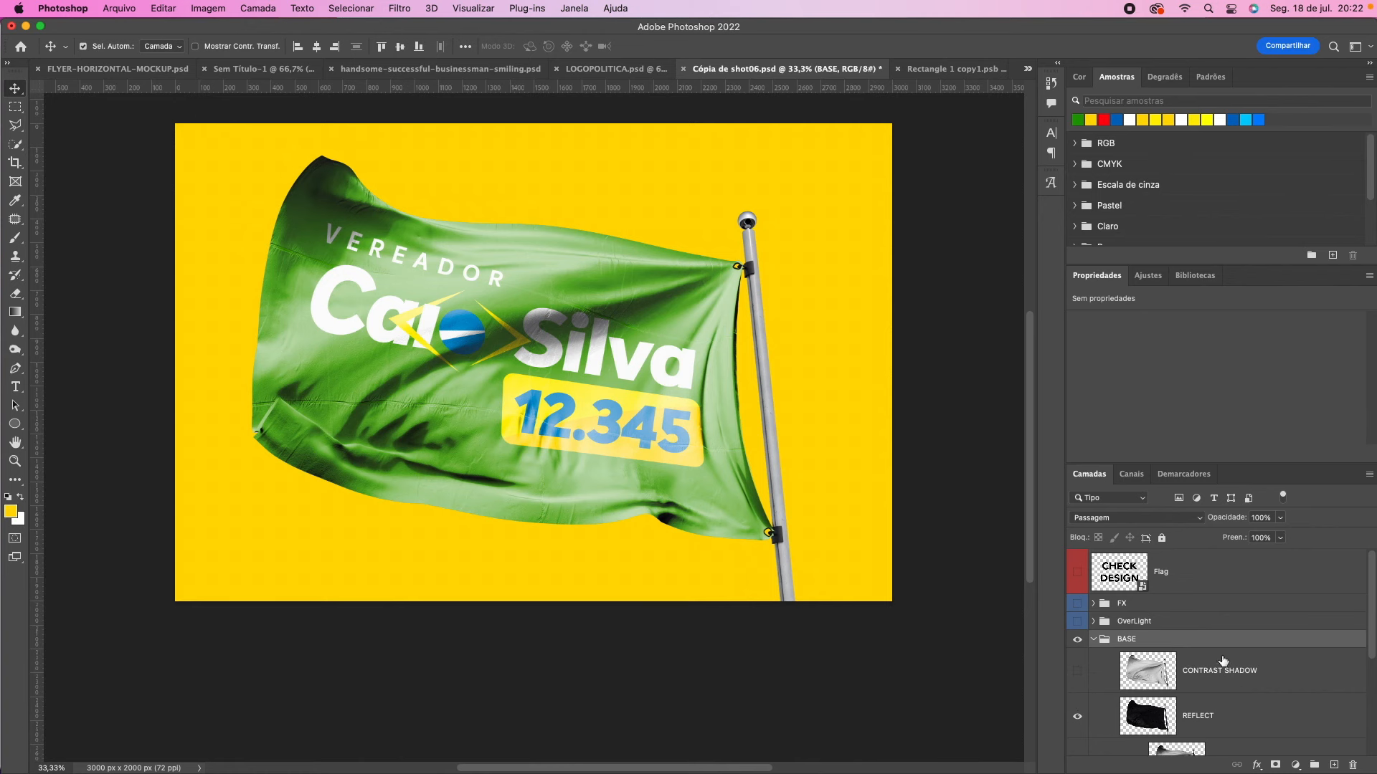
# Step: Check what the REFLECT and Flag layers contribute to the mockup by switching their visibility off and on
pyautogui.click(1077, 714)
pyautogui.scroll(-3, 1153, 721)
pyautogui.click(1077, 716)
pyautogui.scroll(-3, 1161, 659)
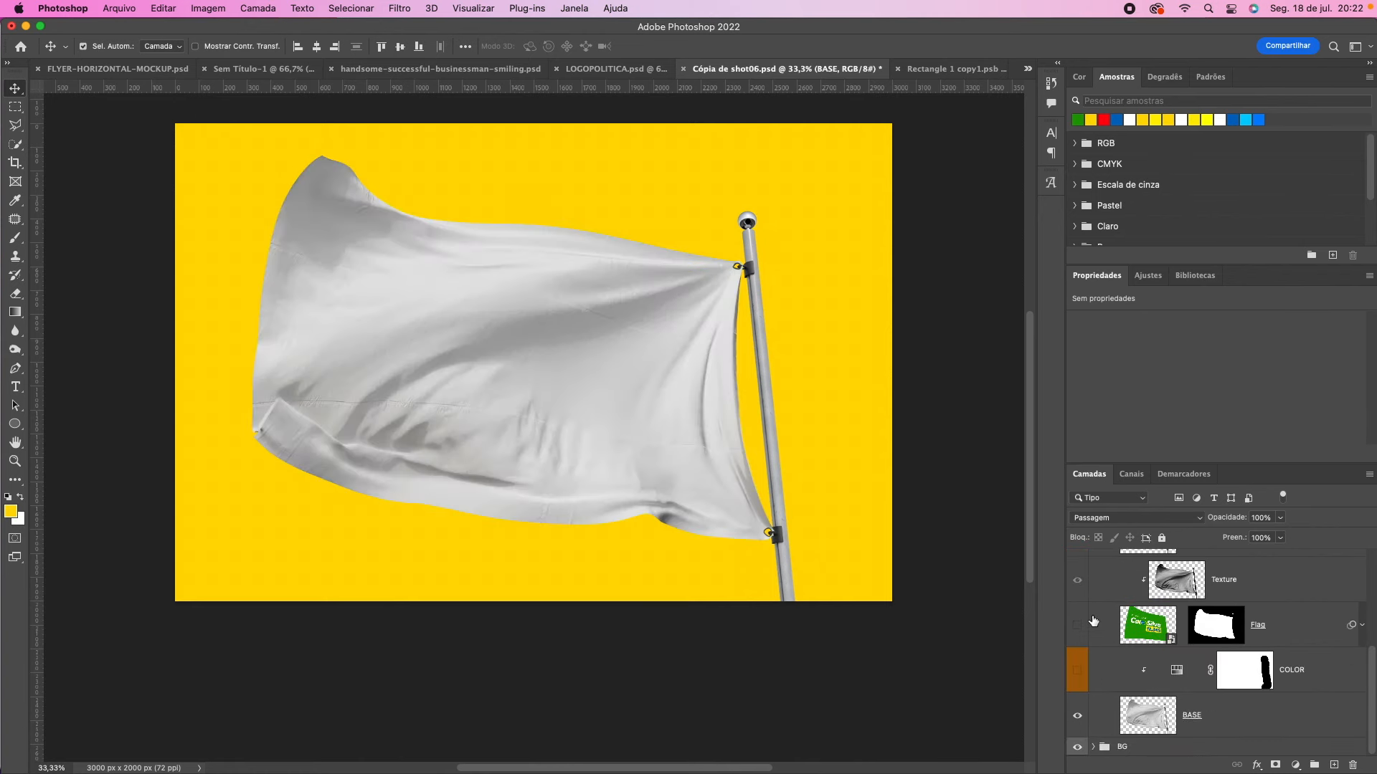
pyautogui.scroll(3, 1093, 623)
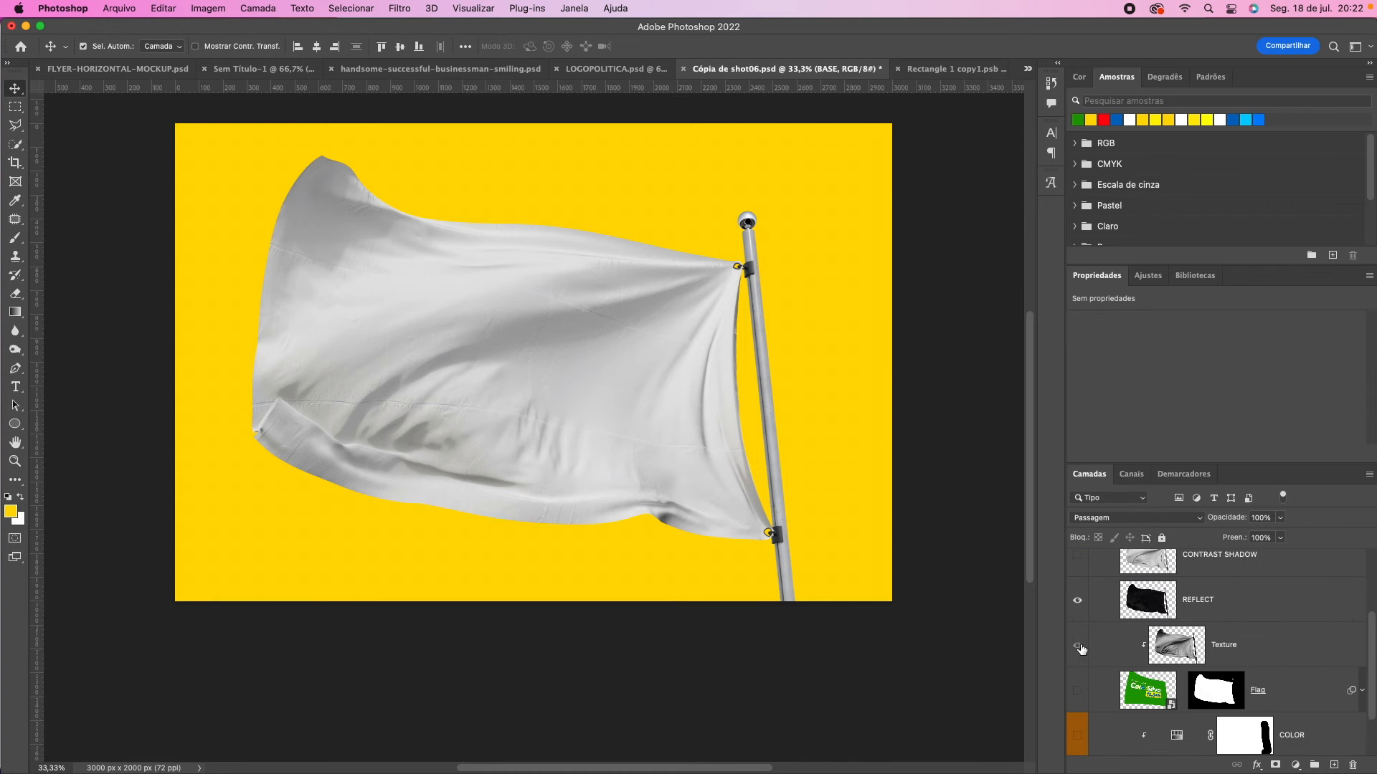
pyautogui.click(1077, 690)
# Step: Hide the REFLECT layer and compare the flag with and without the Texture layer, leaving Texture shown
pyautogui.scroll(2, 1078, 690)
pyautogui.click(1078, 638)
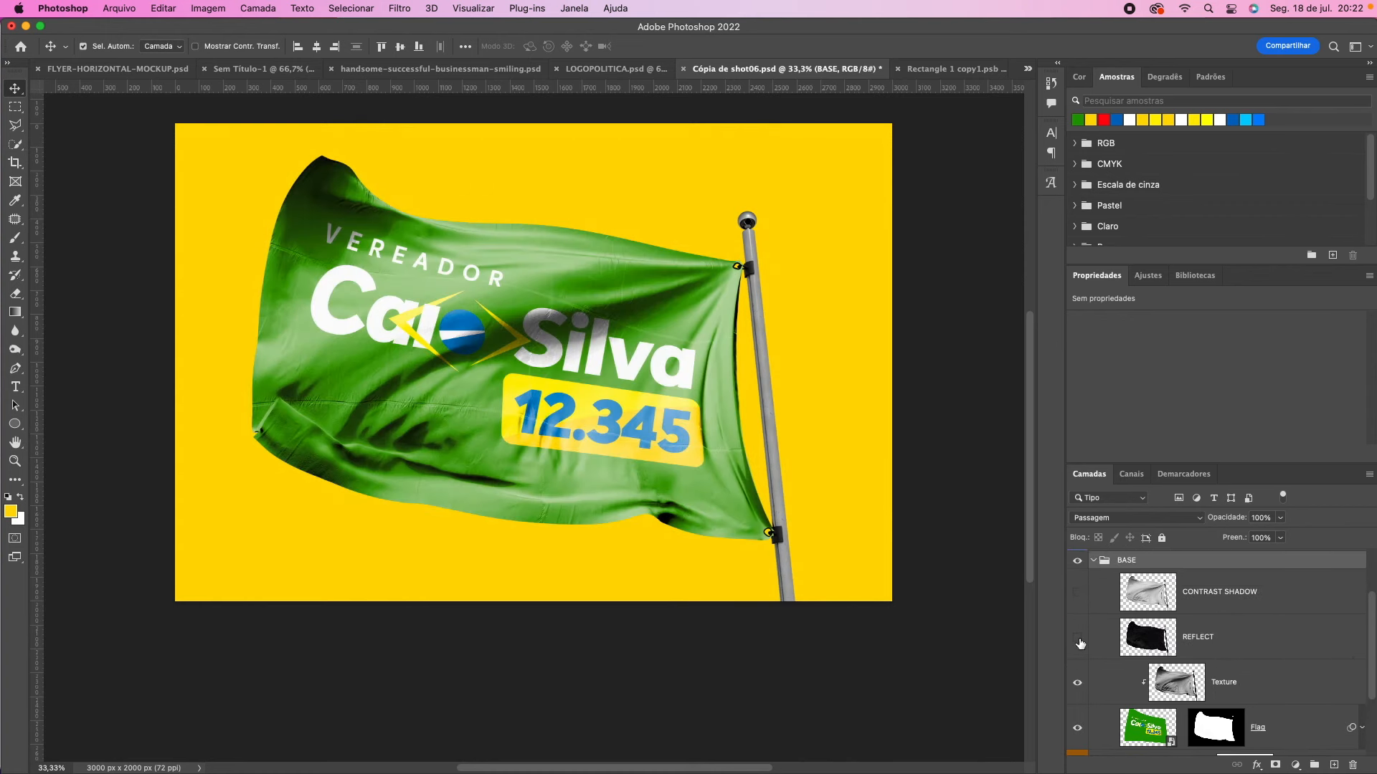
pyautogui.scroll(-2, 1081, 644)
pyautogui.click(1078, 614)
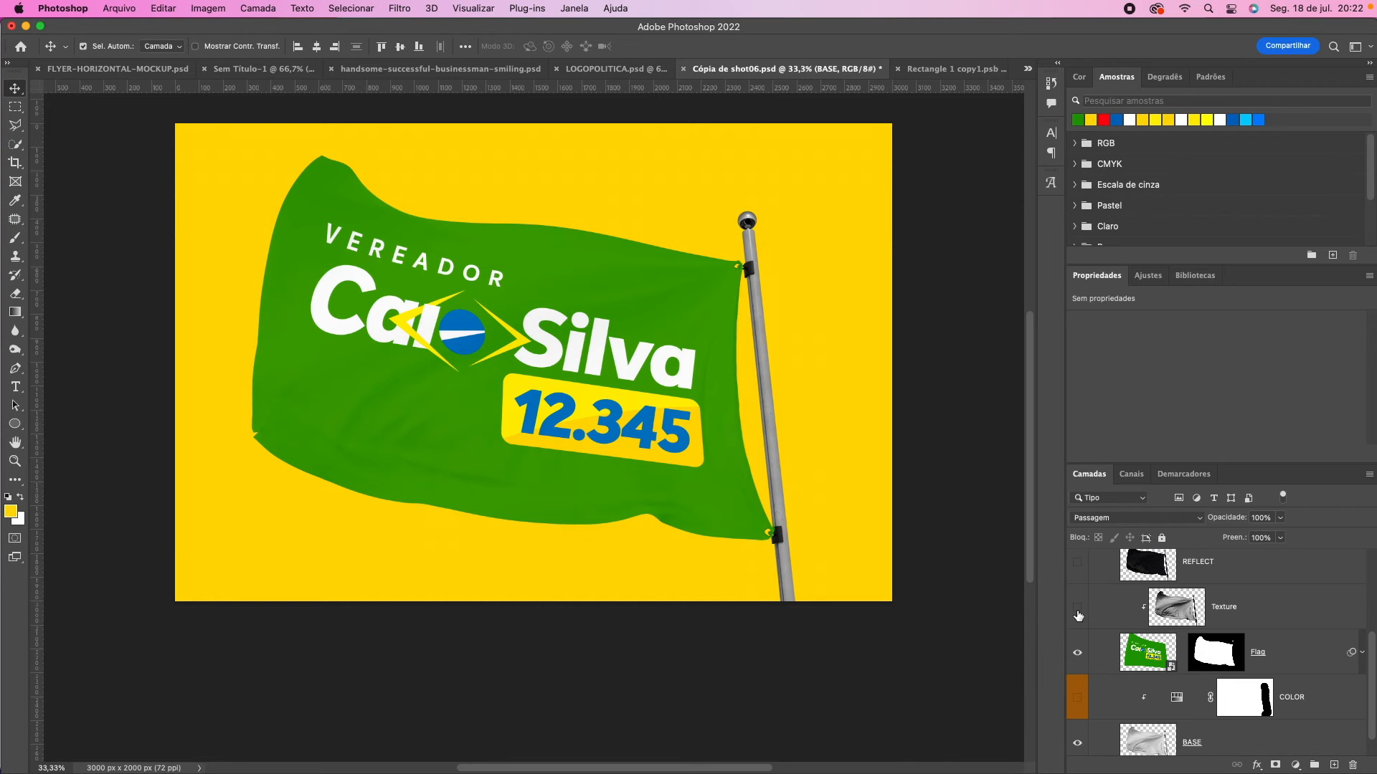
pyautogui.click(1078, 614)
pyautogui.scroll(-2, 1083, 681)
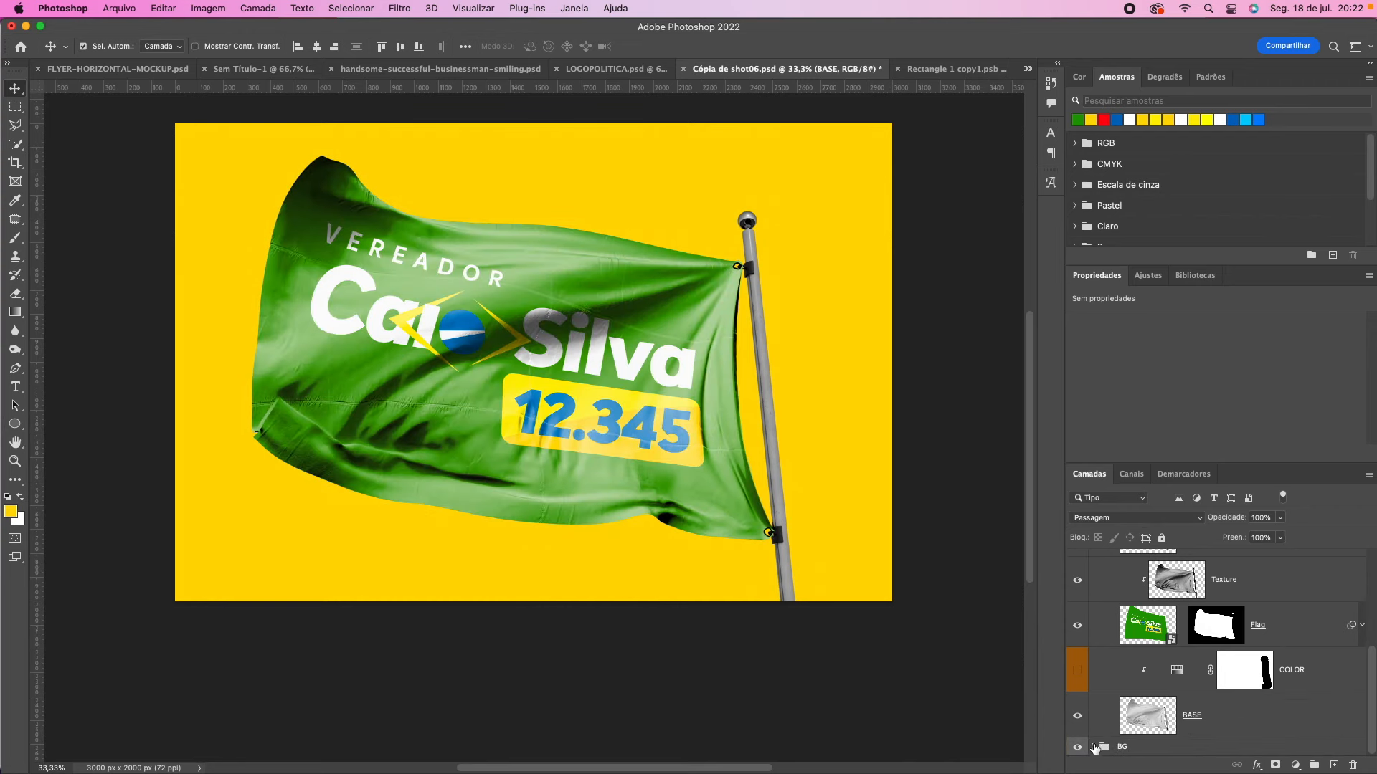
# Step: Hide the BG group, select the whole canvas and copy the merged flag on its transparent background
pyautogui.click(1077, 748)
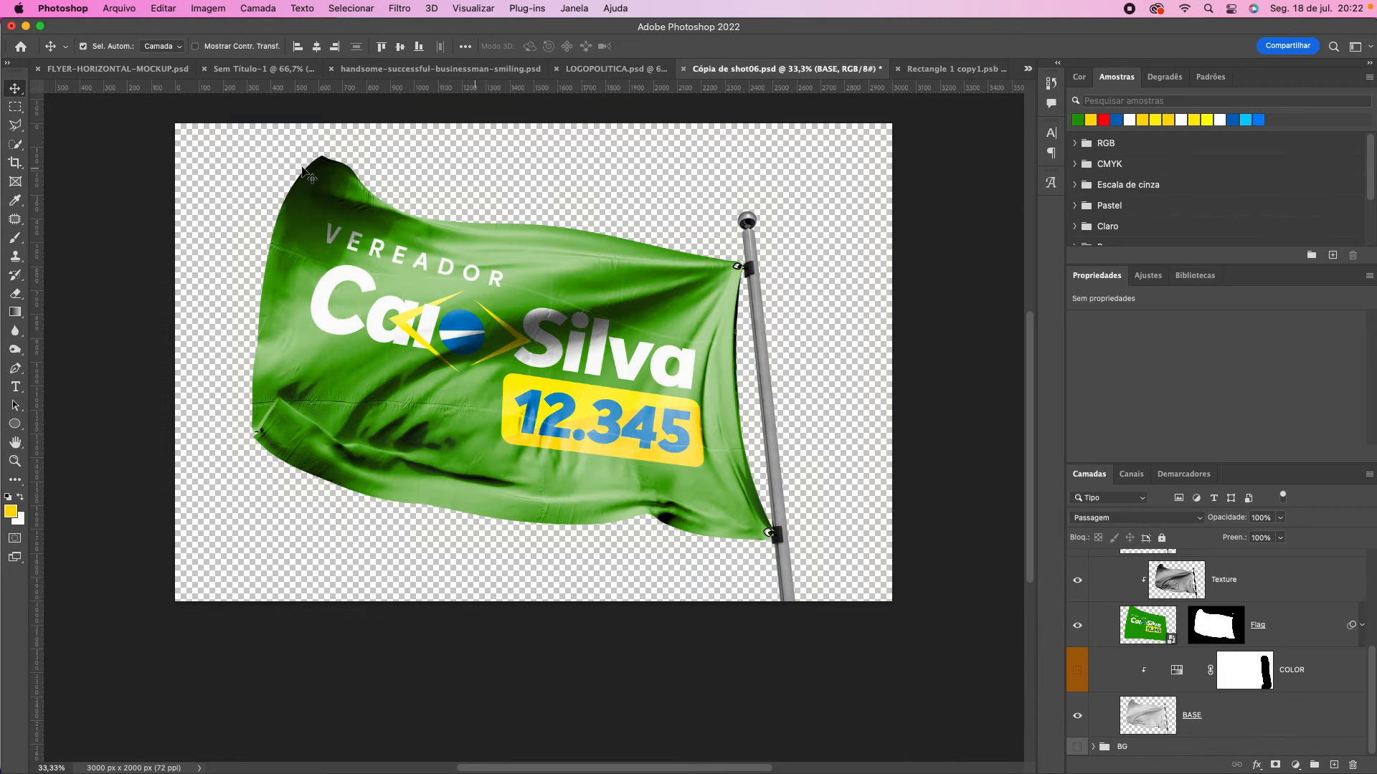
pyautogui.click(15, 107)
pyautogui.moveTo(170, 117); pyautogui.dragTo(891, 631)
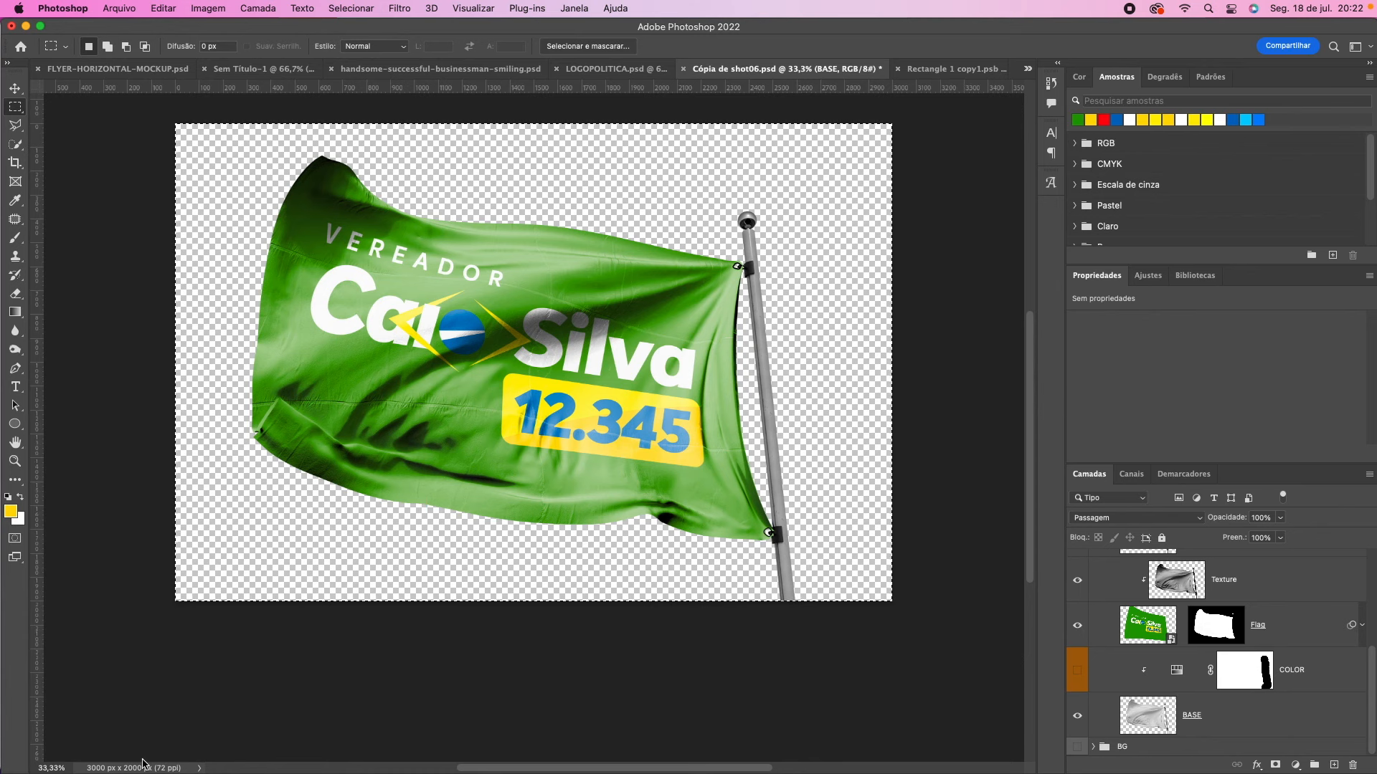
pyautogui.press('shift+super+c')
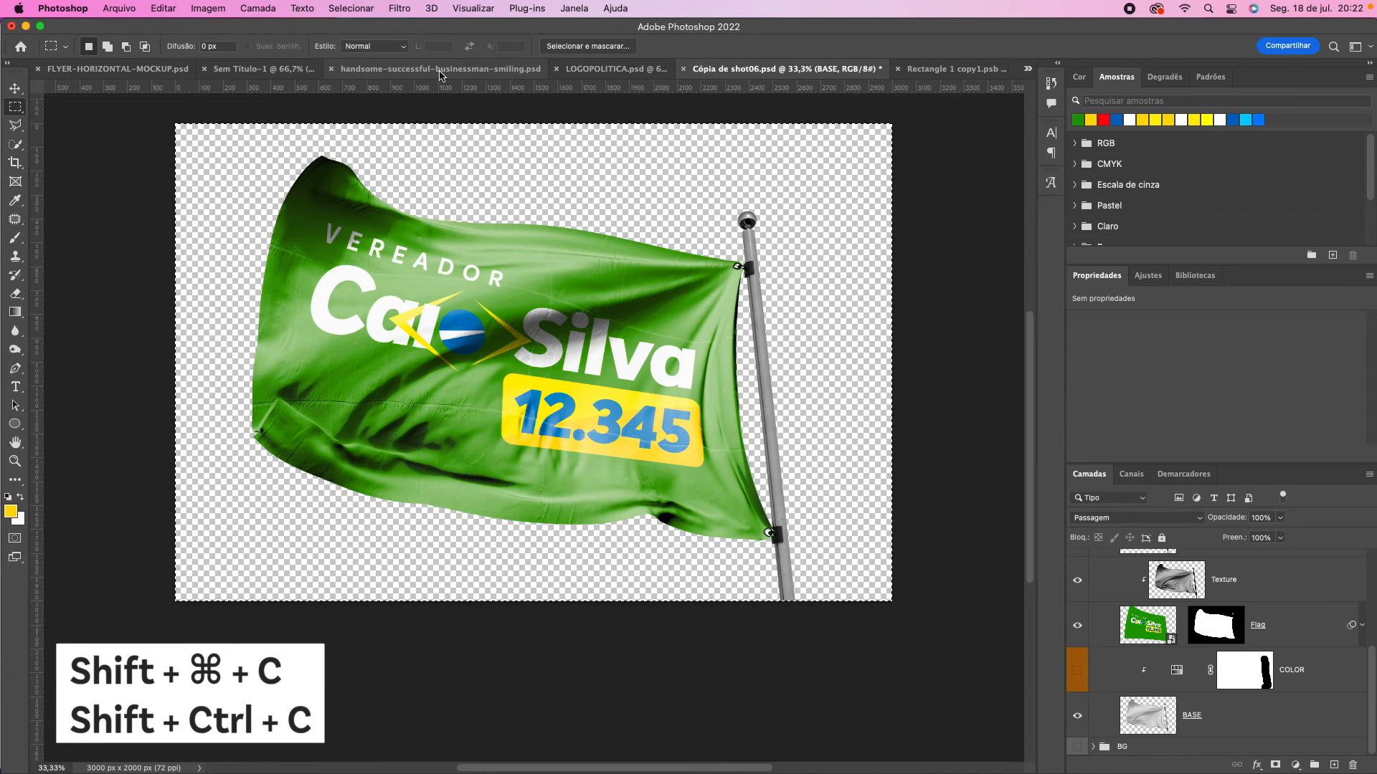
# Step: Paste the flag above the Elipse 1 layer in FLYER-HORIZONTAL-MOCKUP.psd and convert it to a smart object
pyautogui.click(119, 71)
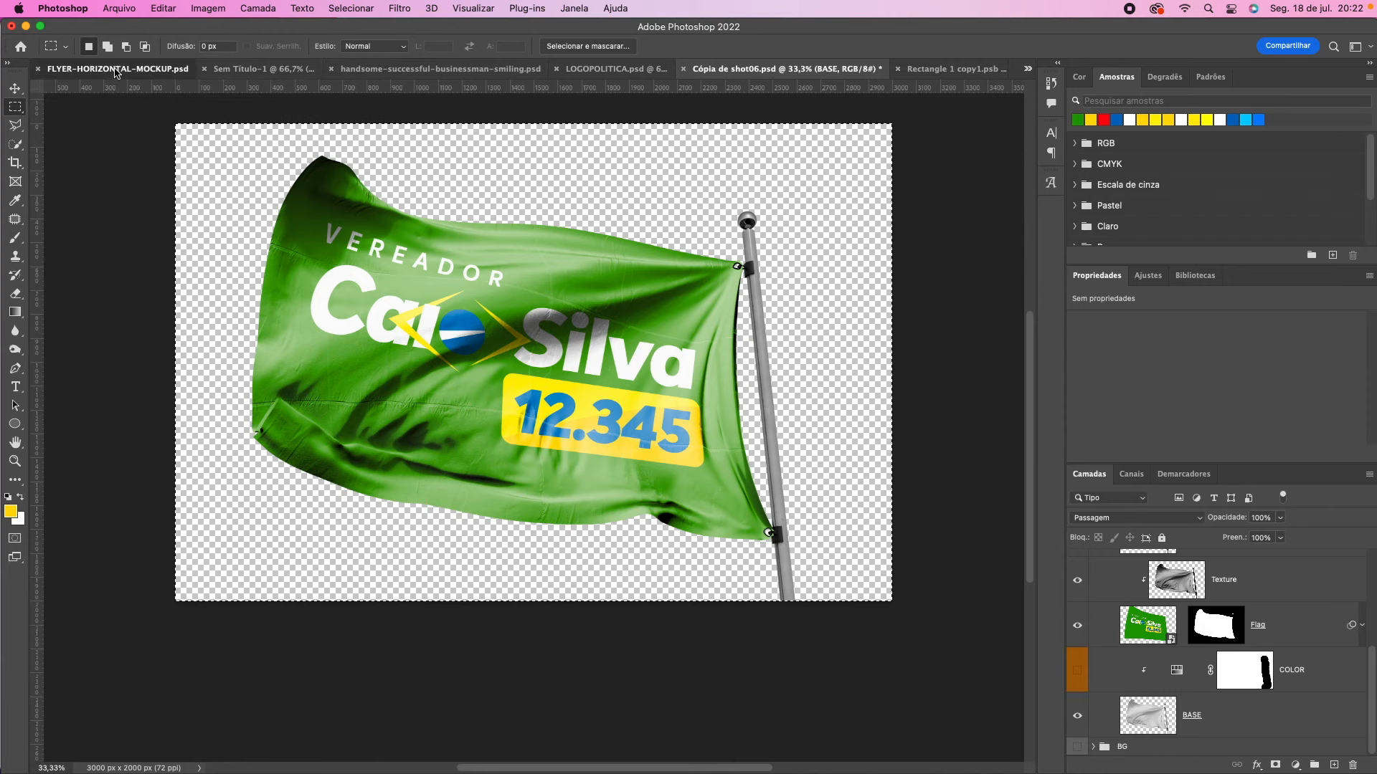
pyautogui.scroll(-8, 1194, 708)
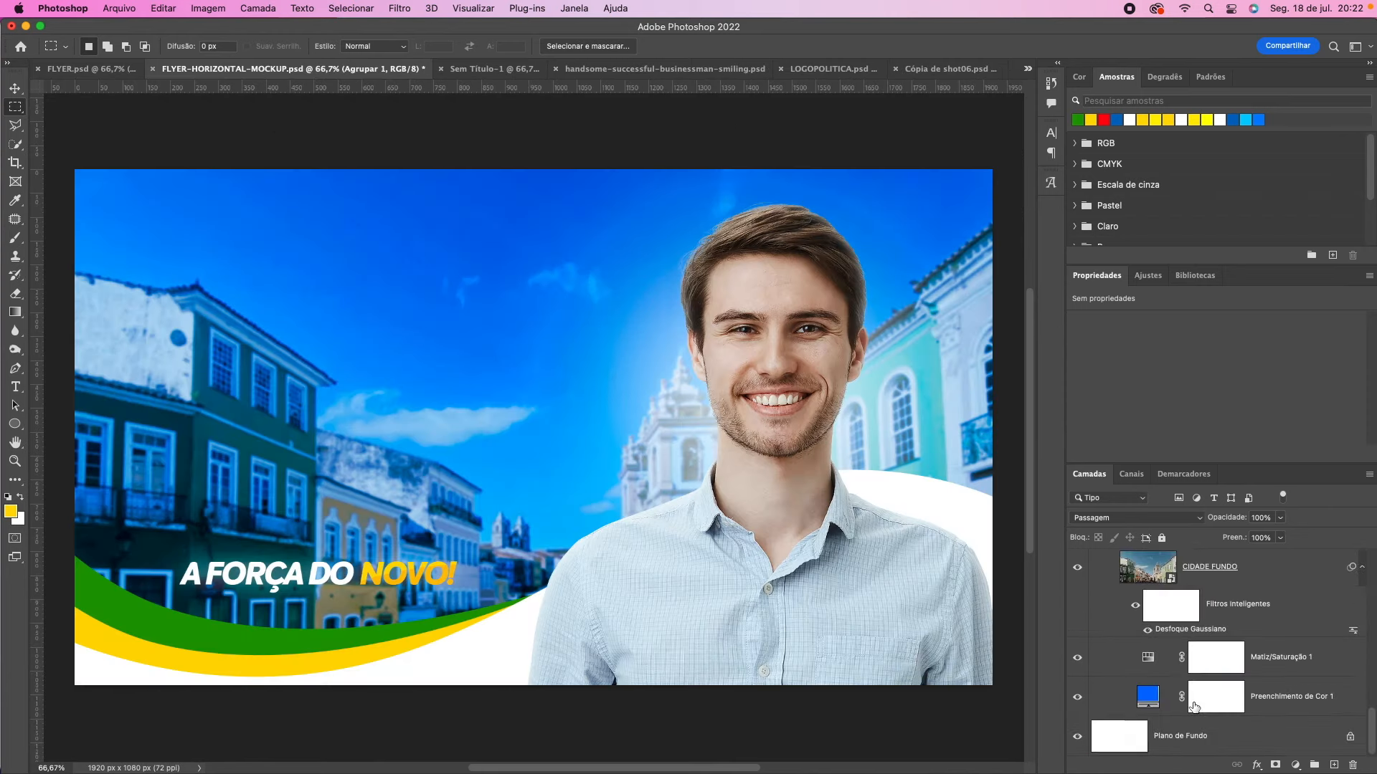
pyautogui.scroll(3, 1194, 708)
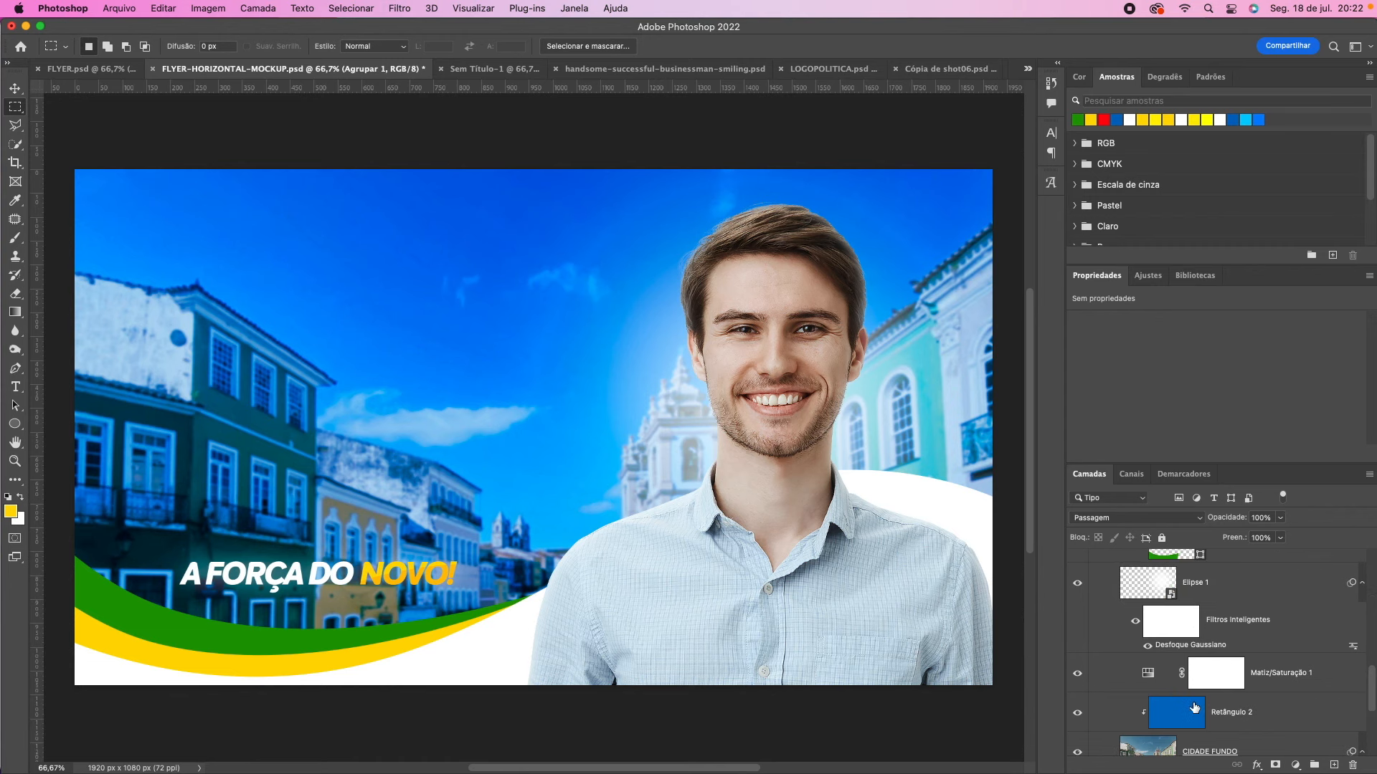
pyautogui.scroll(3, 1194, 708)
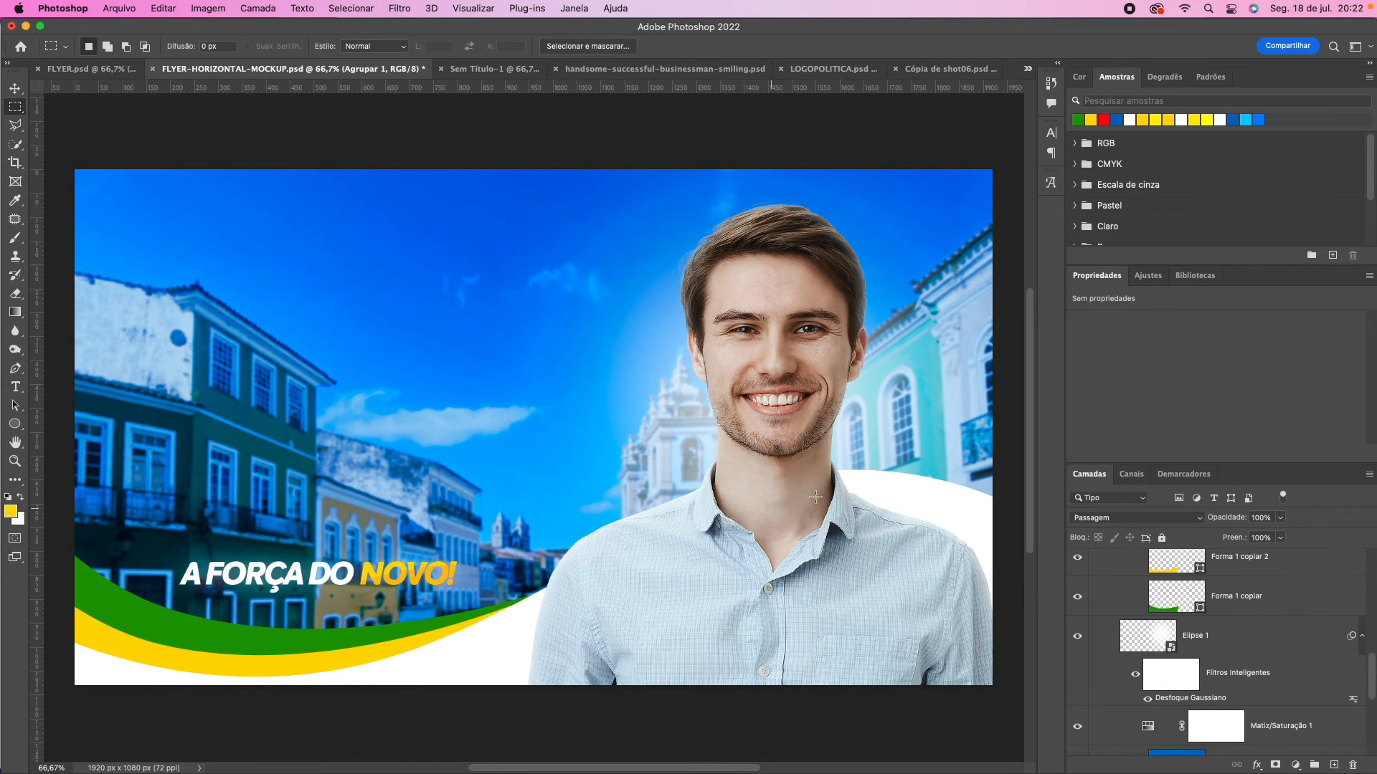
pyautogui.click(1199, 636)
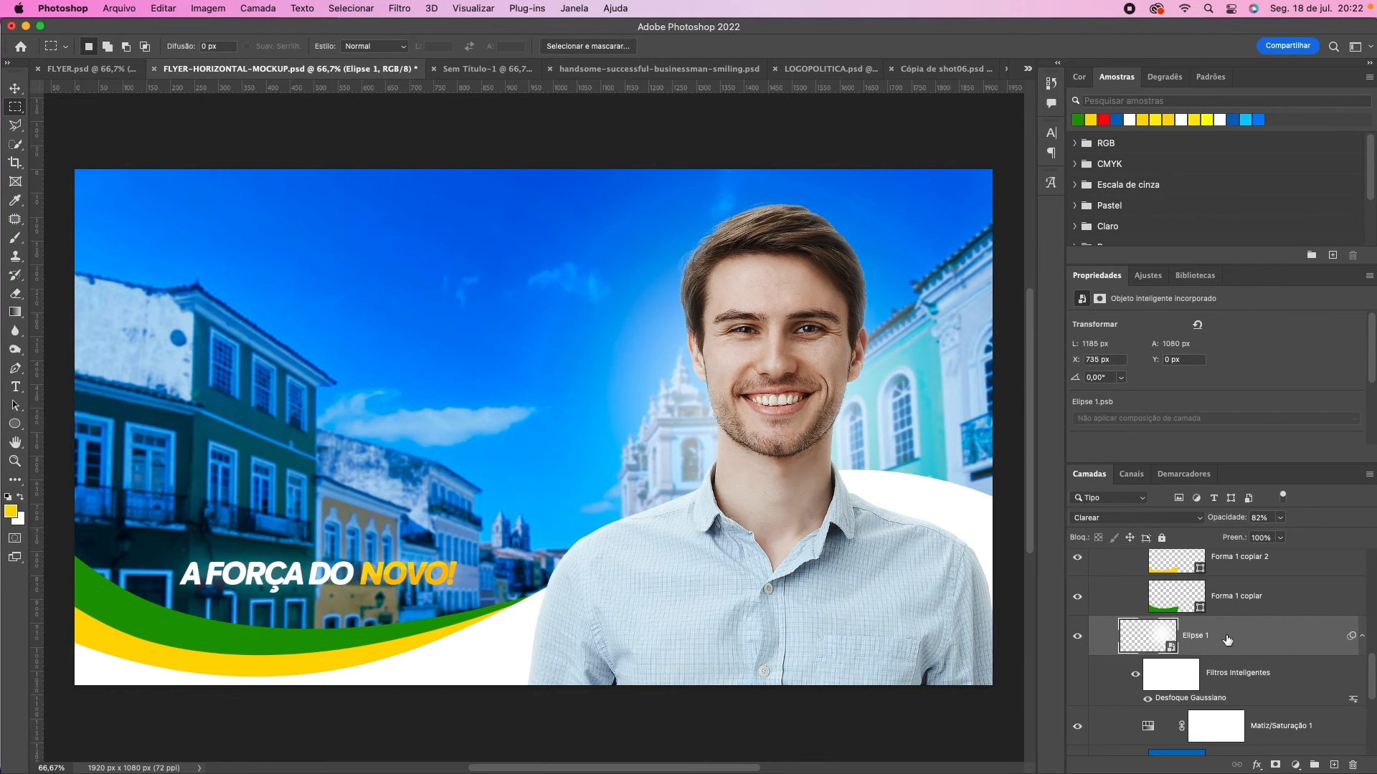
pyautogui.press('super+v')
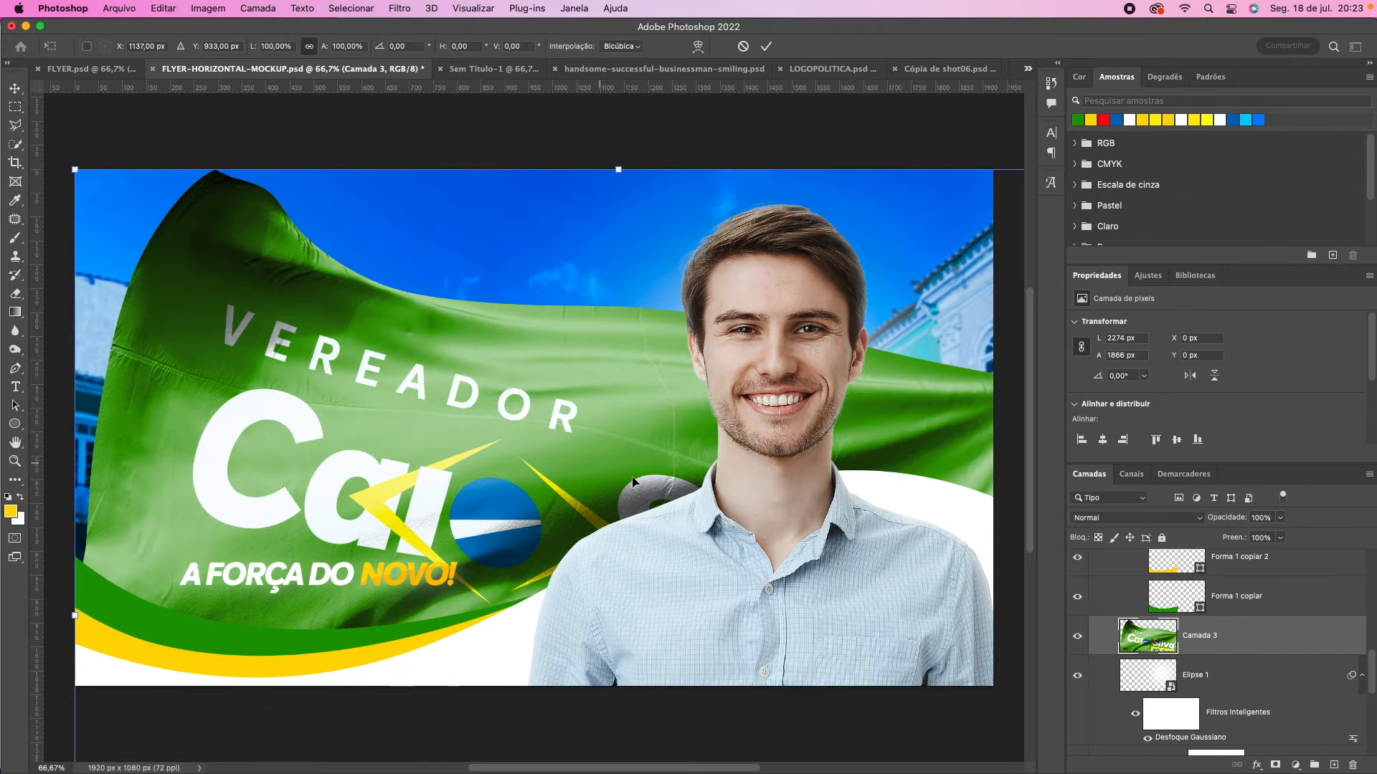
pyautogui.rightClick(1235, 632)
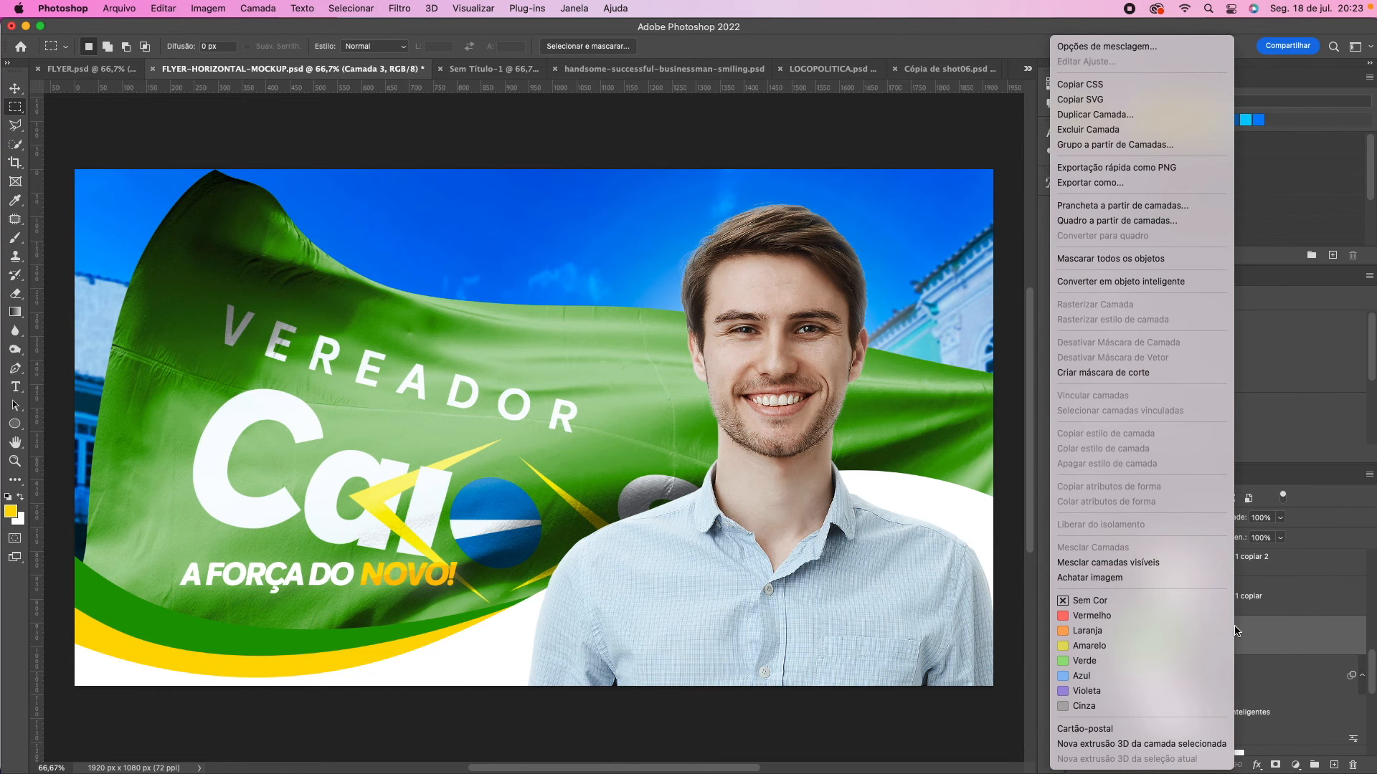
pyautogui.click(1180, 282)
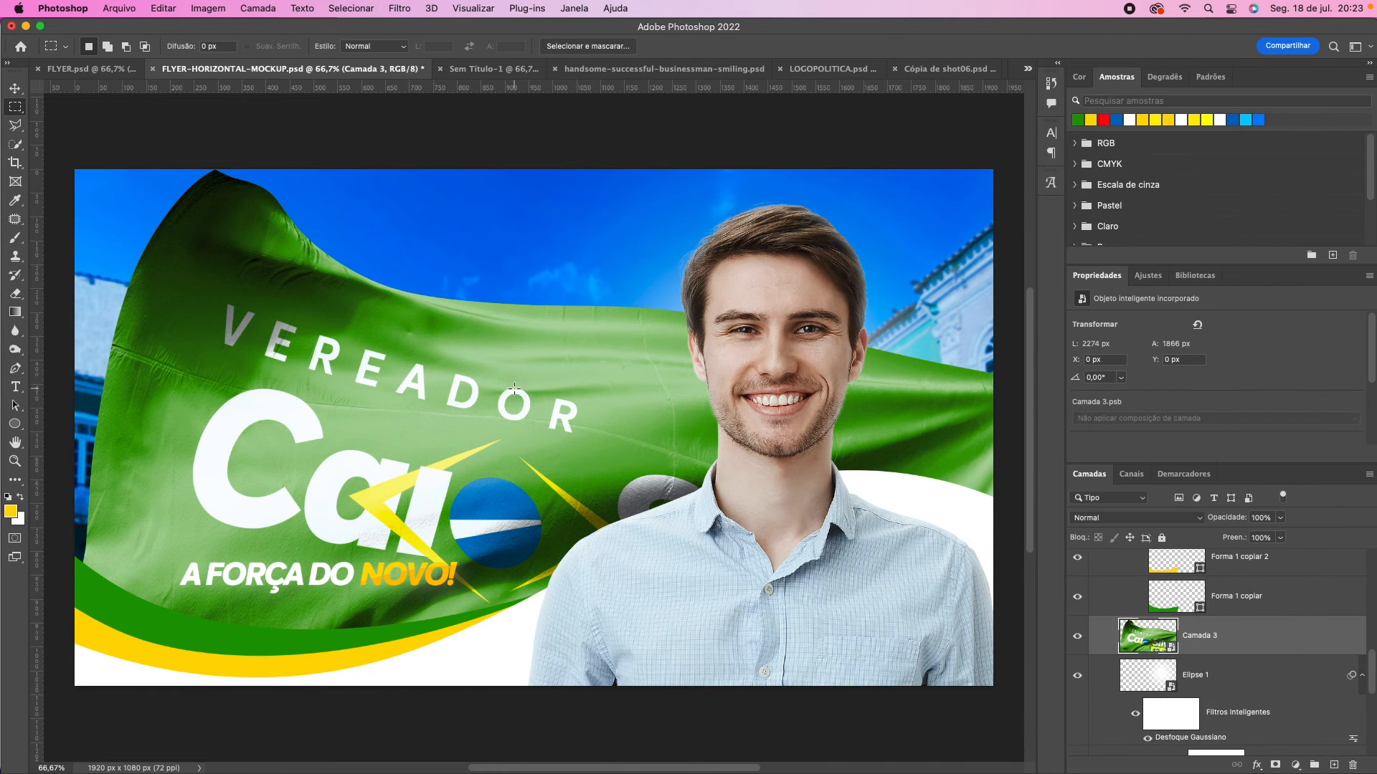
# Step: Scale the flag to about 955 × 783 px and place it above the slogan, with its pole behind the man's shoulder
pyautogui.press('super+t')
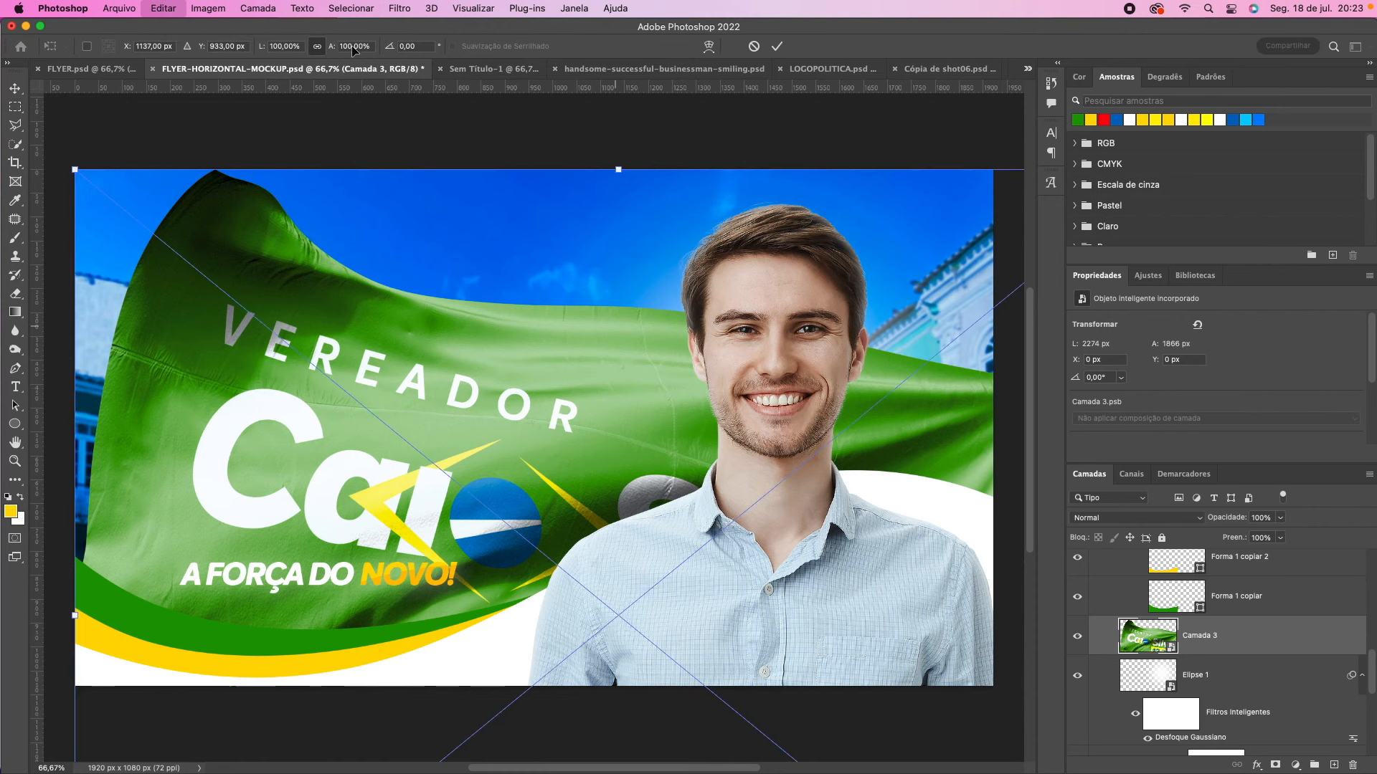
pyautogui.moveTo(74, 170); pyautogui.dragTo(460, 433)
pyautogui.moveTo(704, 636); pyautogui.dragTo(343, 324)
pyautogui.moveTo(760, 450); pyautogui.dragTo(589, 465)
pyautogui.moveTo(441, 510); pyautogui.dragTo(502, 464)
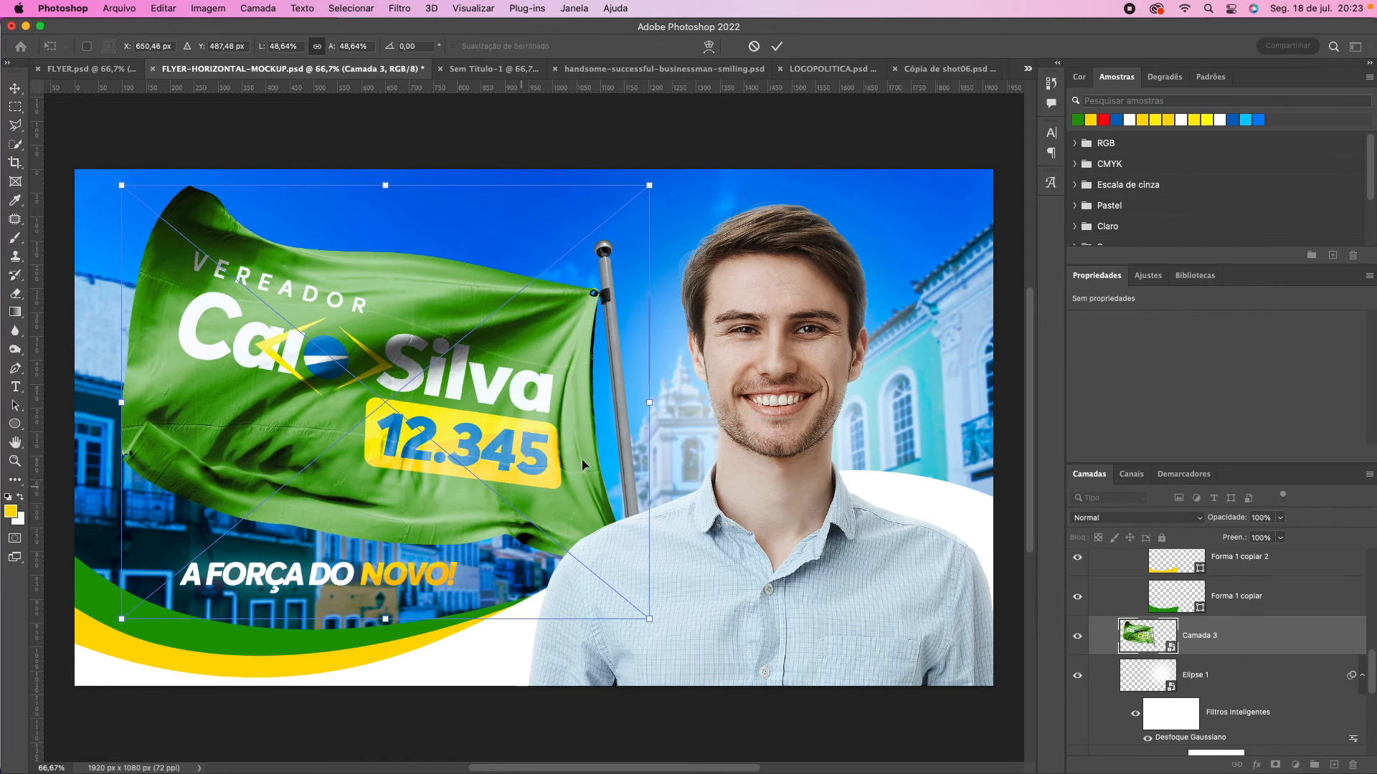
pyautogui.moveTo(659, 404); pyautogui.dragTo(585, 404)
pyautogui.moveTo(472, 472); pyautogui.dragTo(498, 446)
pyautogui.moveTo(609, 379); pyautogui.dragTo(602, 380)
pyautogui.moveTo(151, 382); pyautogui.dragTo(147, 380)
pyautogui.moveTo(403, 440)
pyautogui.mouseDown()
pyautogui.moveTo(413, 420)
pyautogui.moveTo(394, 429)
pyautogui.mouseUp()
pyautogui.press('Return')
pyautogui.press('m')
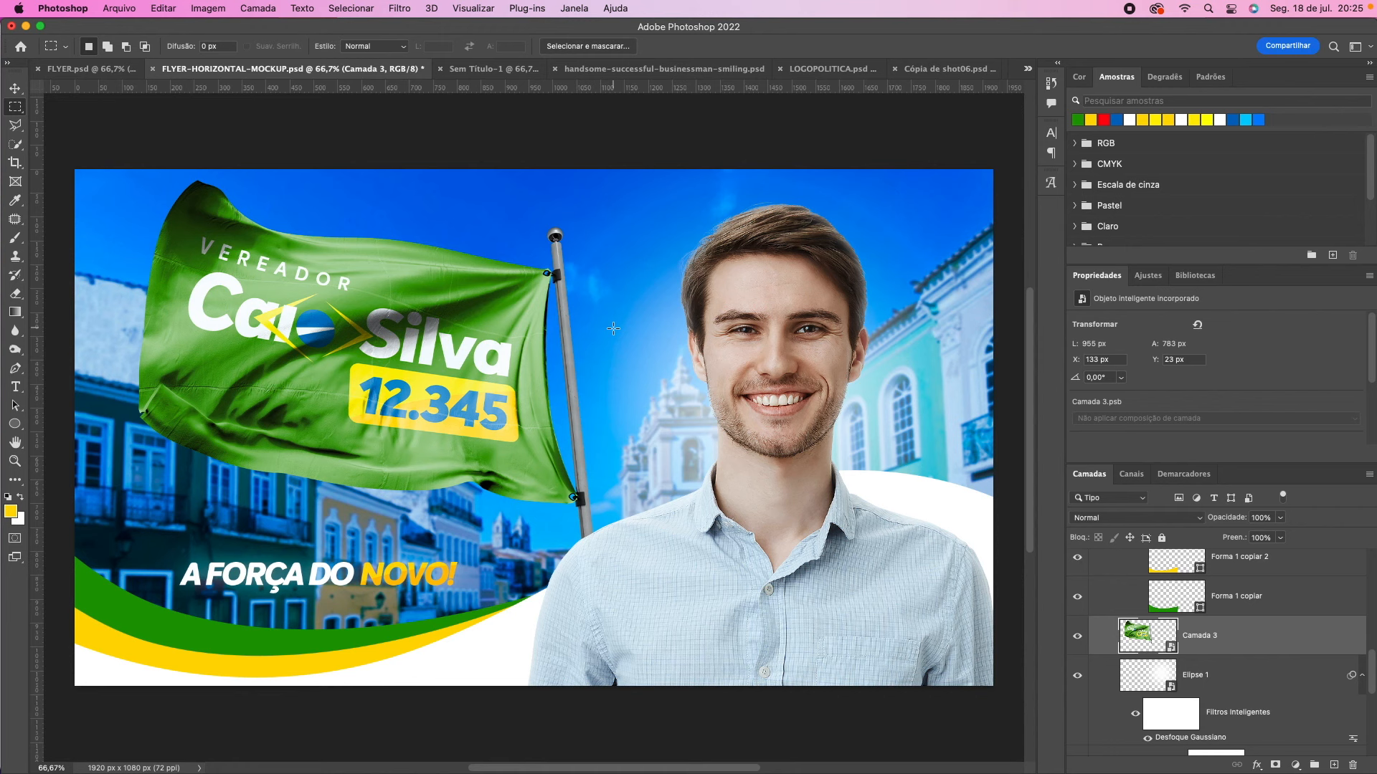
# Step: Minimize Photoshop and bring up the POLITICA2020-PARTE1.png reference image in Preview
pyautogui.click(26, 26)
pyautogui.click(953, 745)
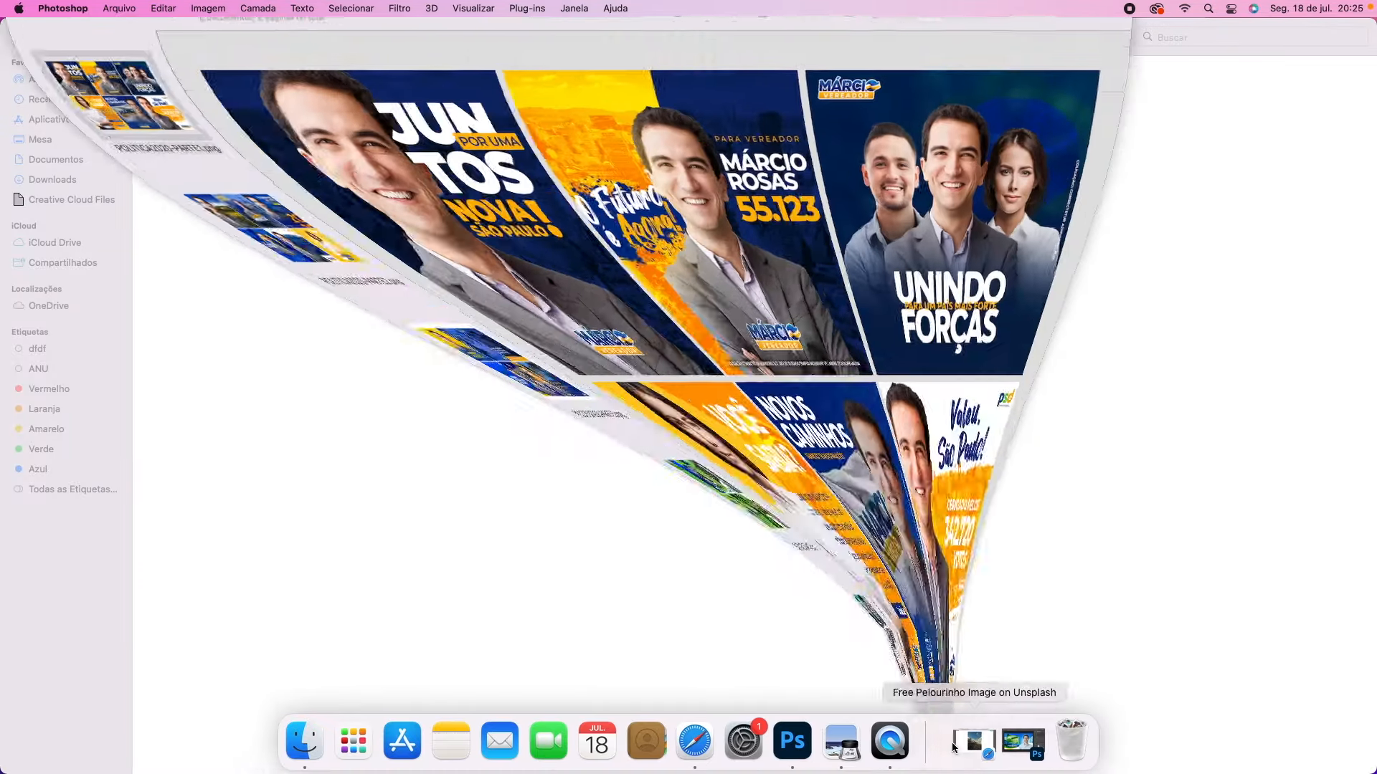
pyautogui.moveTo(396, 48); pyautogui.dragTo(476, 44)
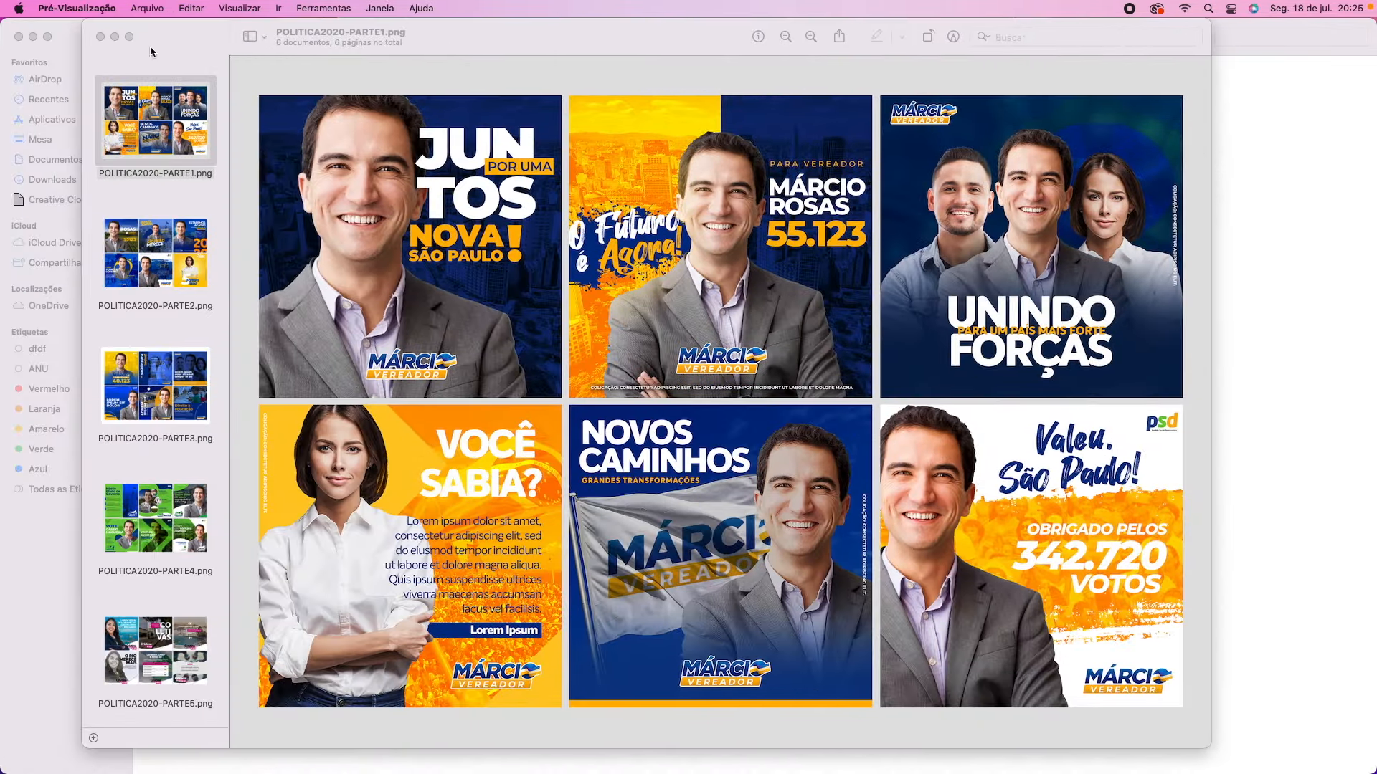
# Step: Close the Finder window and look through the reference images from POLITICA2020-PARTE1.png to POLITICA2020-PARTE5.png, returning to the first one
pyautogui.click(19, 36)
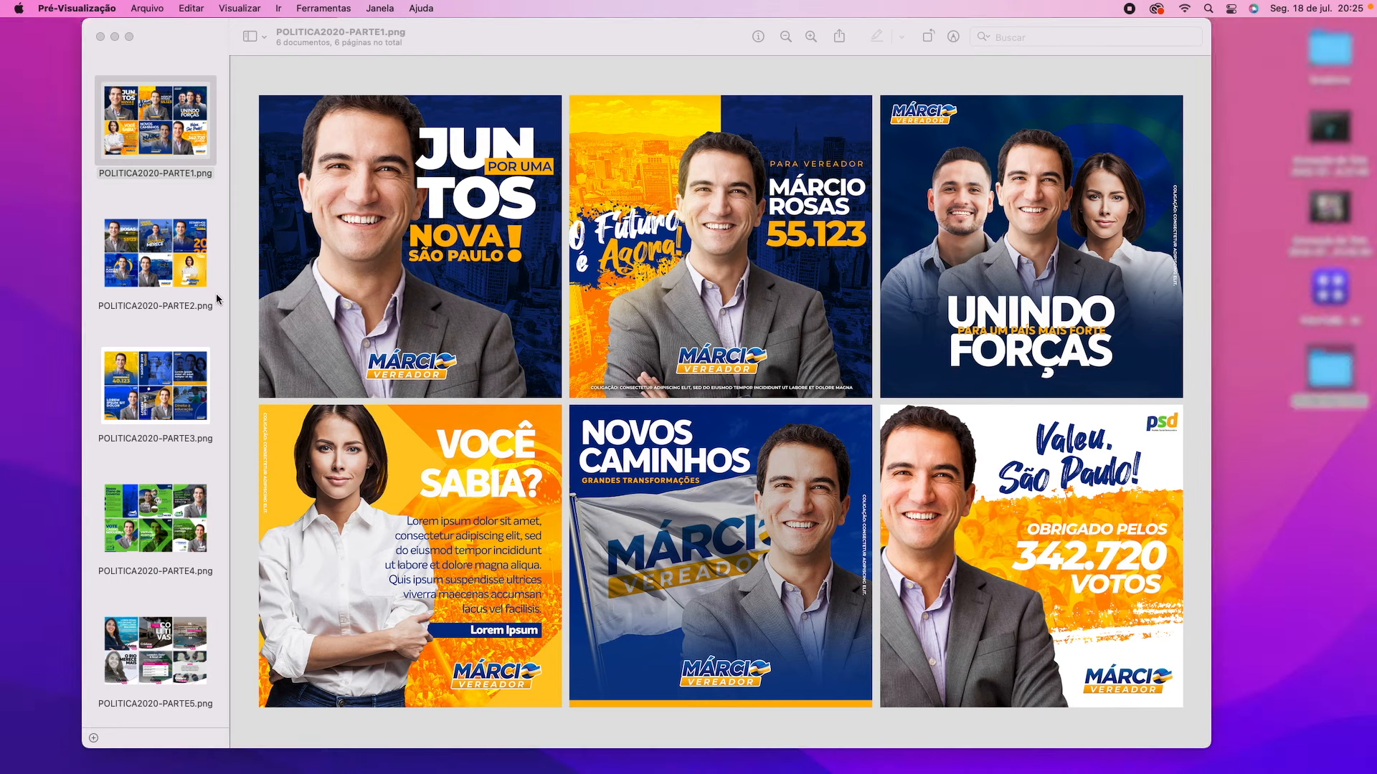
pyautogui.click(180, 264)
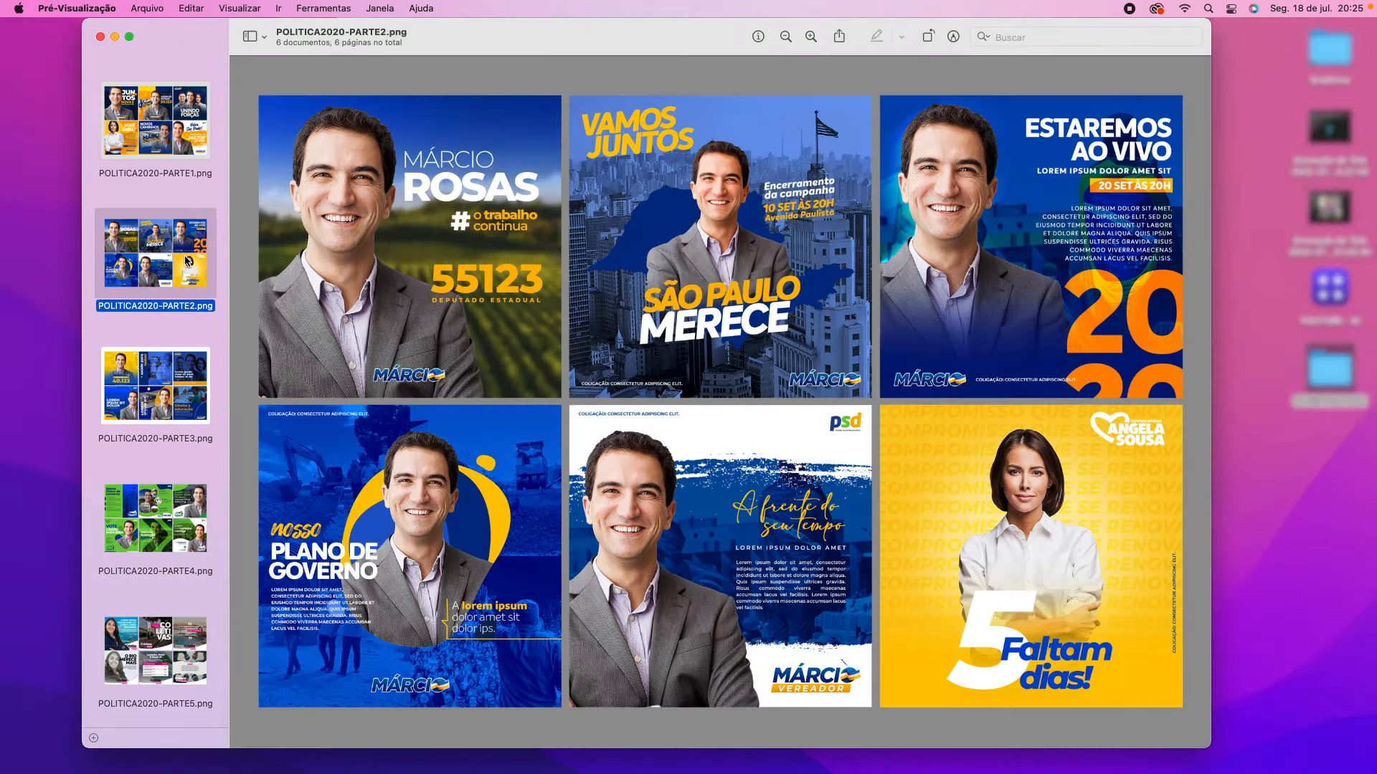
pyautogui.press('Up')
pyautogui.click(158, 386)
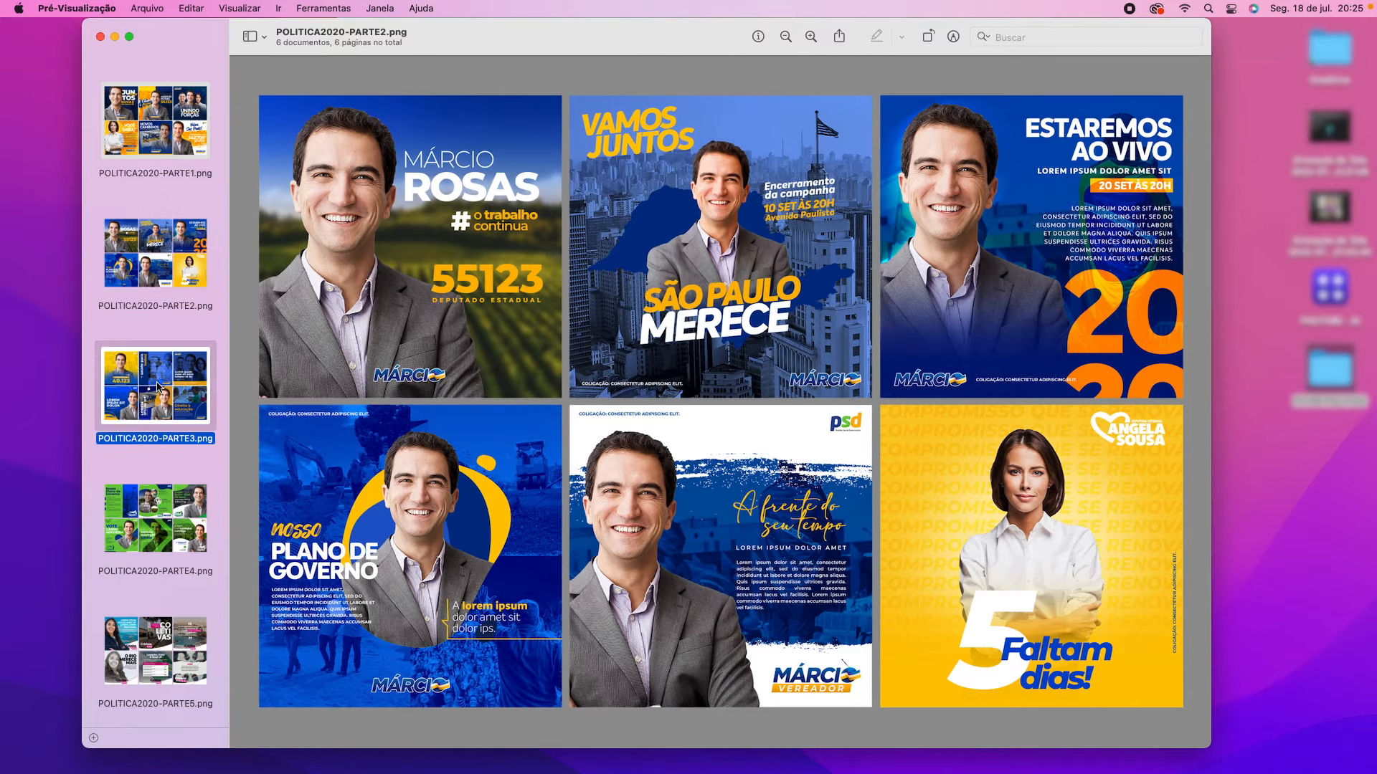
pyautogui.click(153, 496)
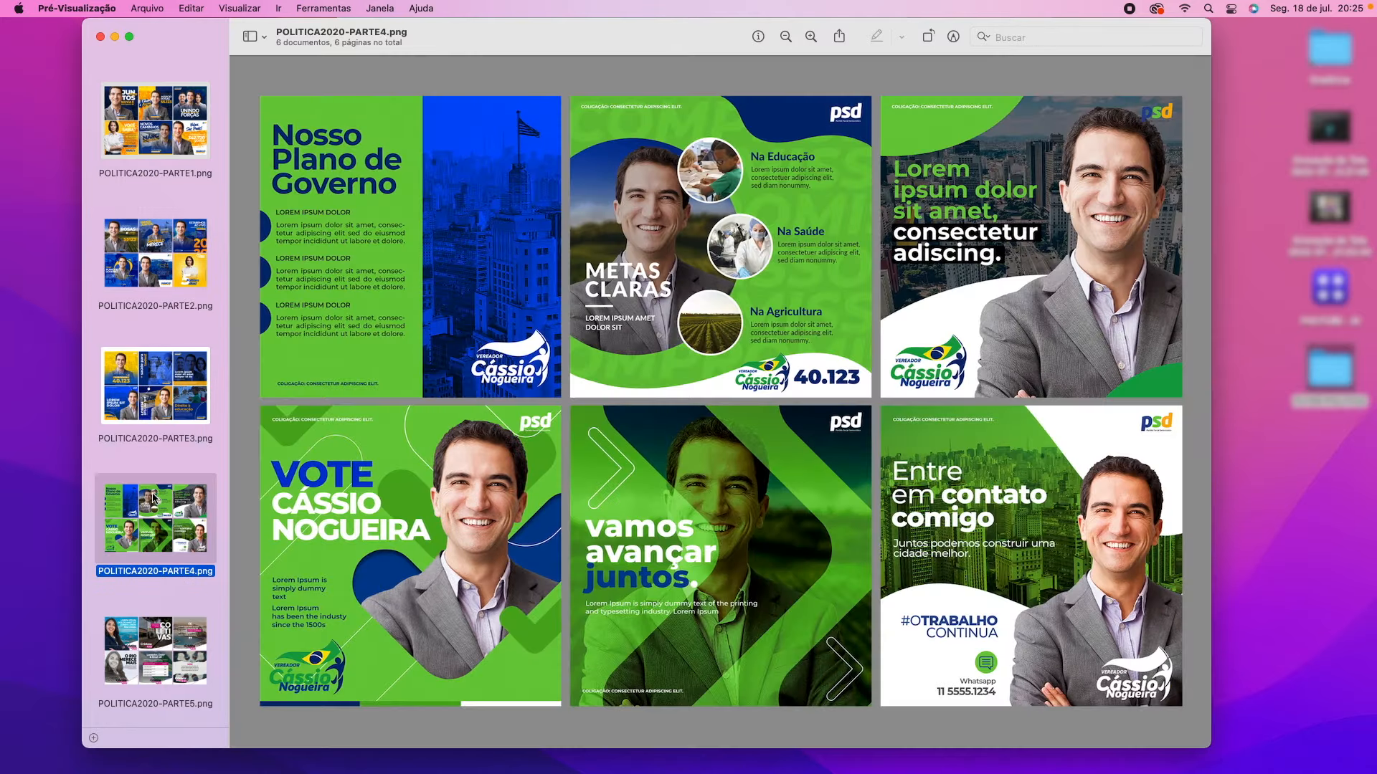
pyautogui.click(185, 650)
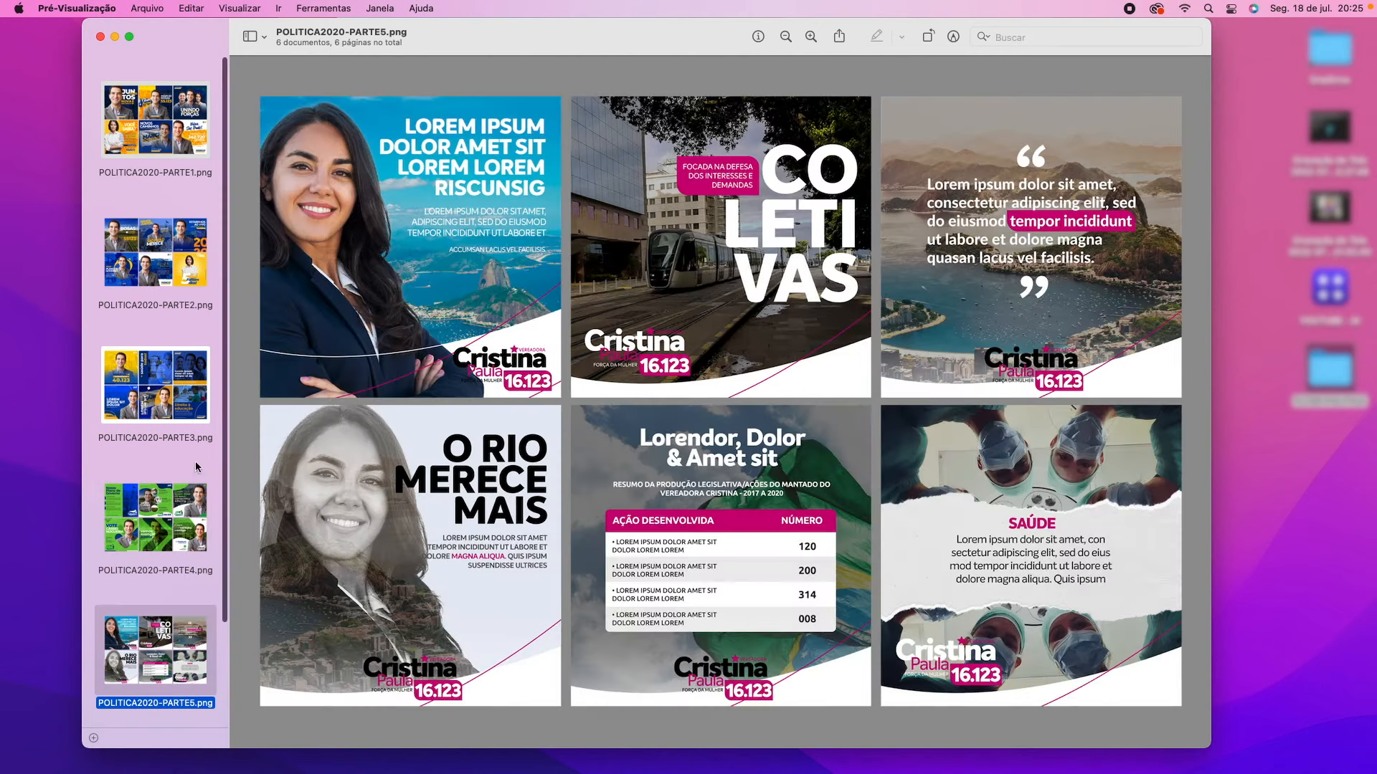
pyautogui.click(205, 173)
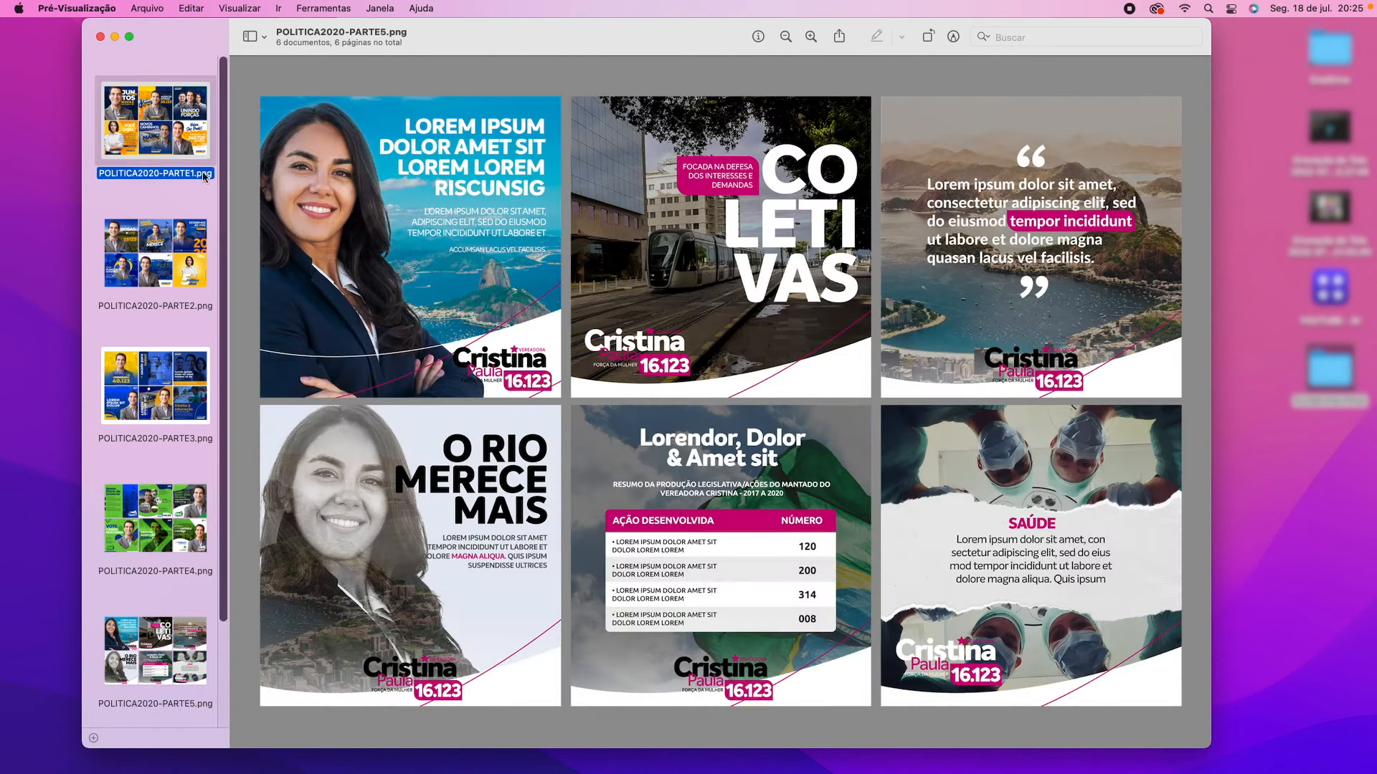
# Step: Restore Photoshop, switch to FLYER.psd and view the flyer slightly enlarged with the panels hidden
pyautogui.moveTo(801, 773)
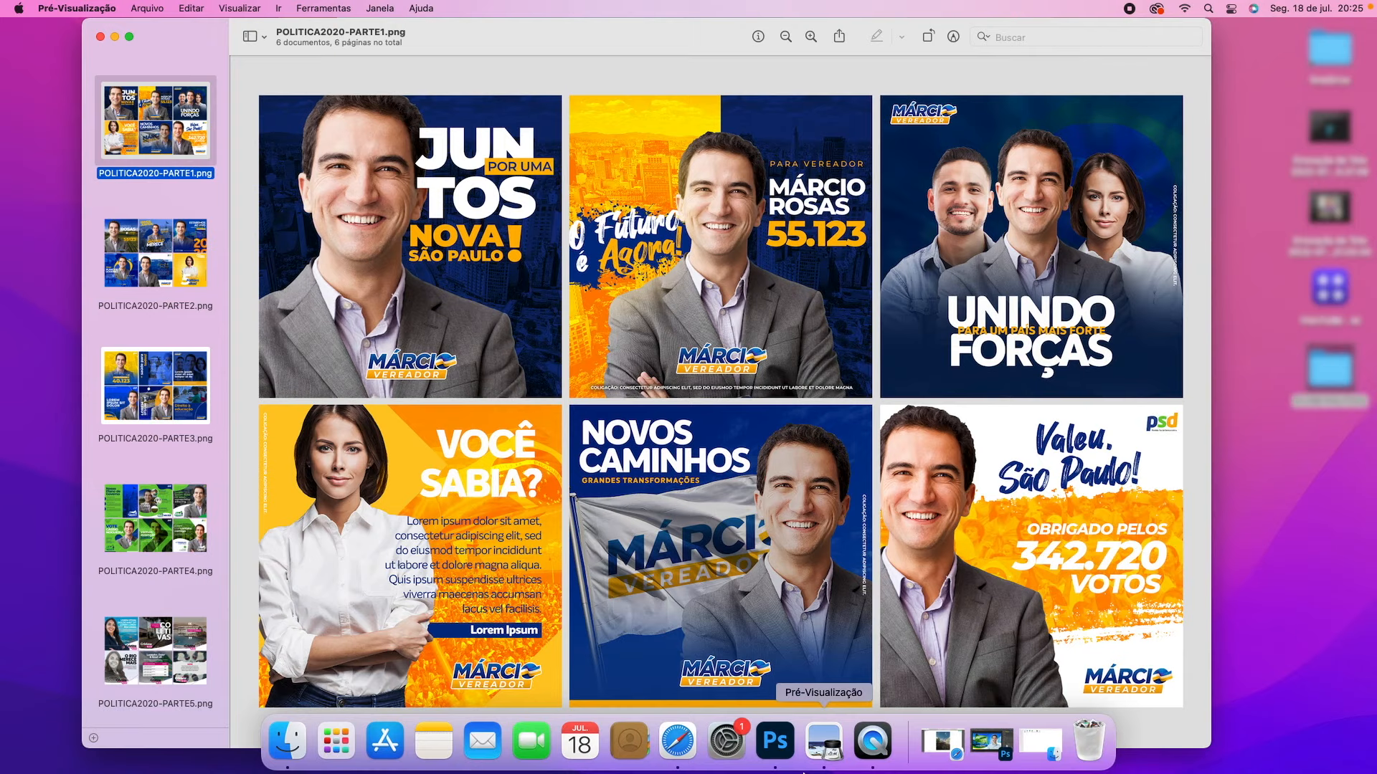
pyautogui.click(992, 742)
pyautogui.click(100, 69)
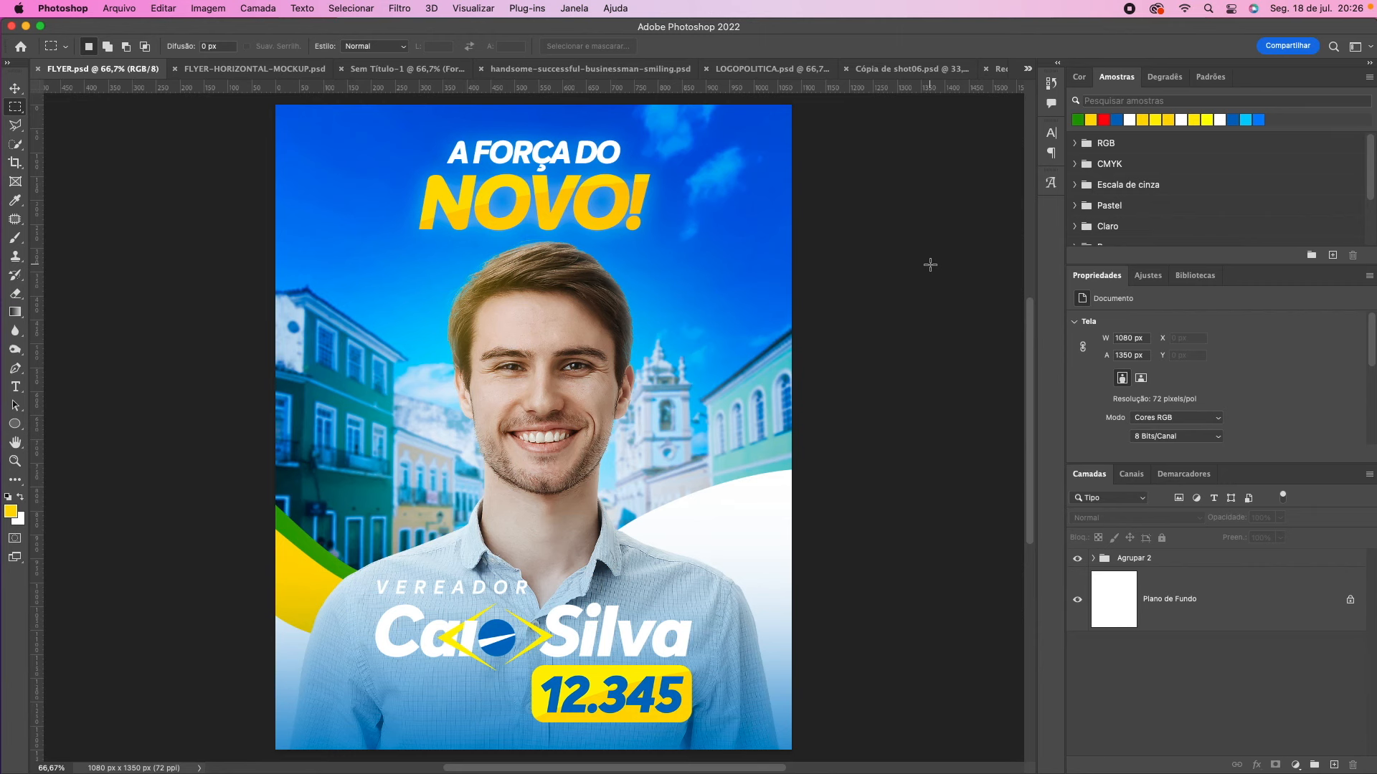
pyautogui.press('Tab')
pyautogui.scroll(1, 930, 264)
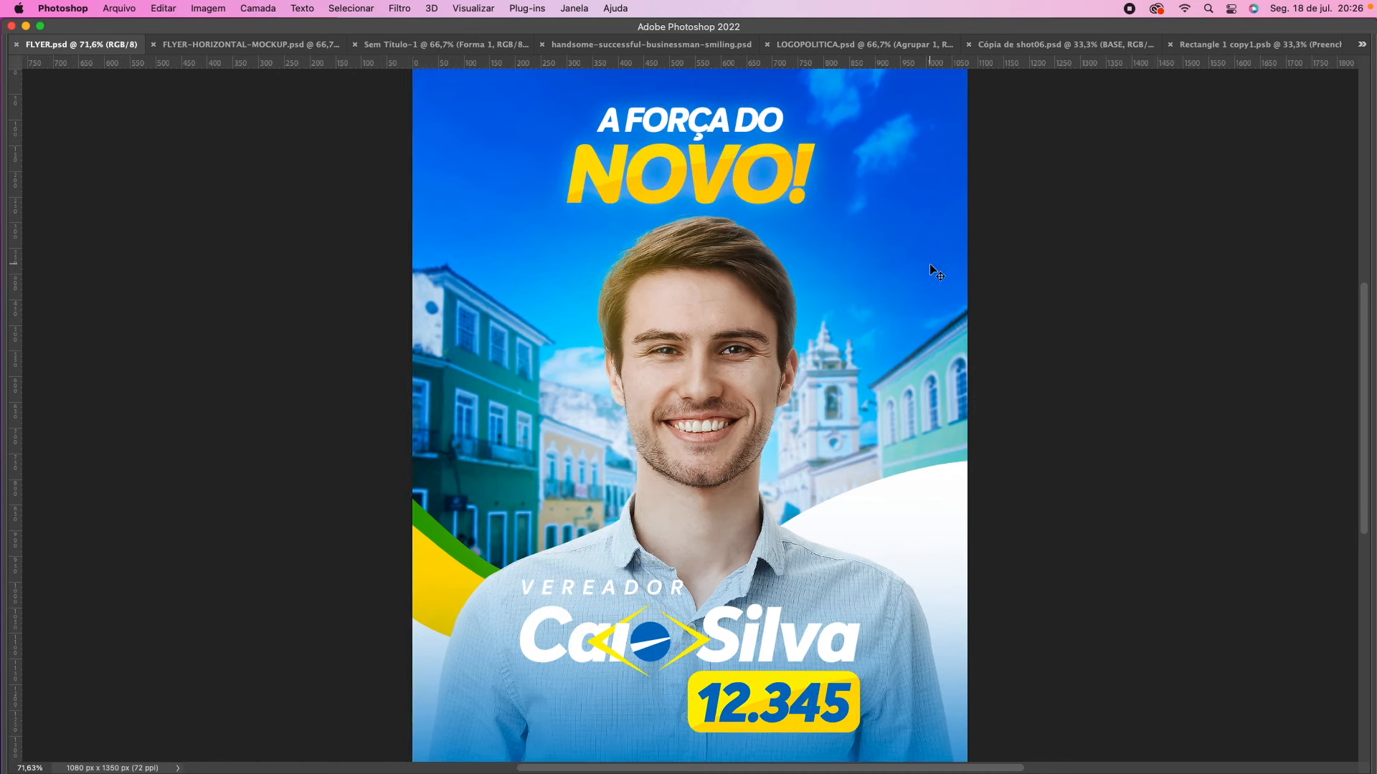